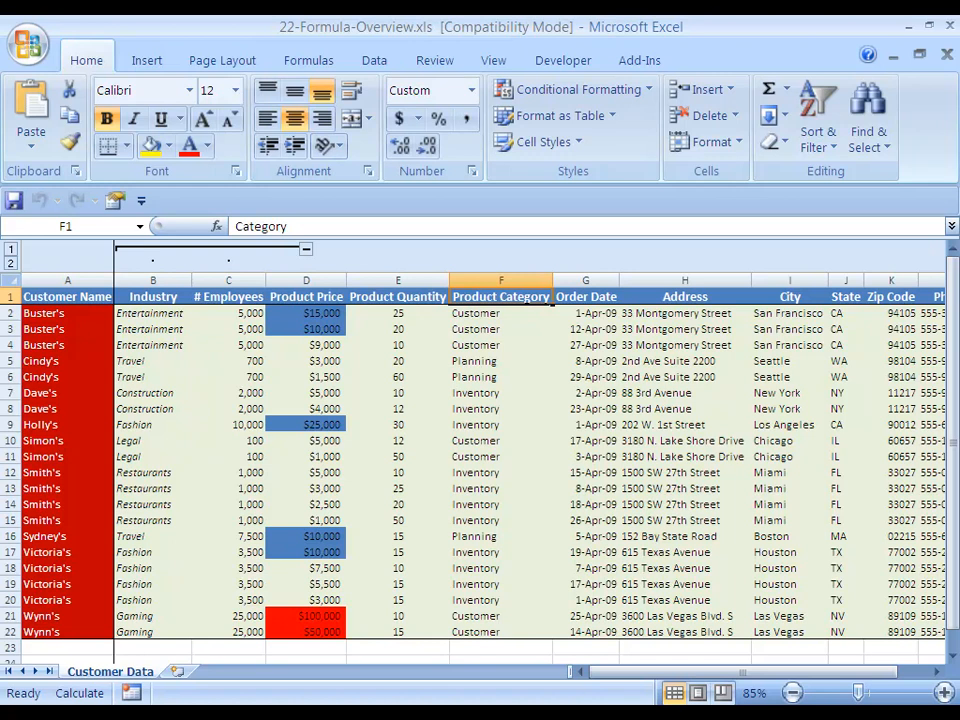
Examine the full extent of the customer data table and its Product Price and Product Quantity values
key(Left)
key(Left)
key(Left)
key(Left)
key(Left)
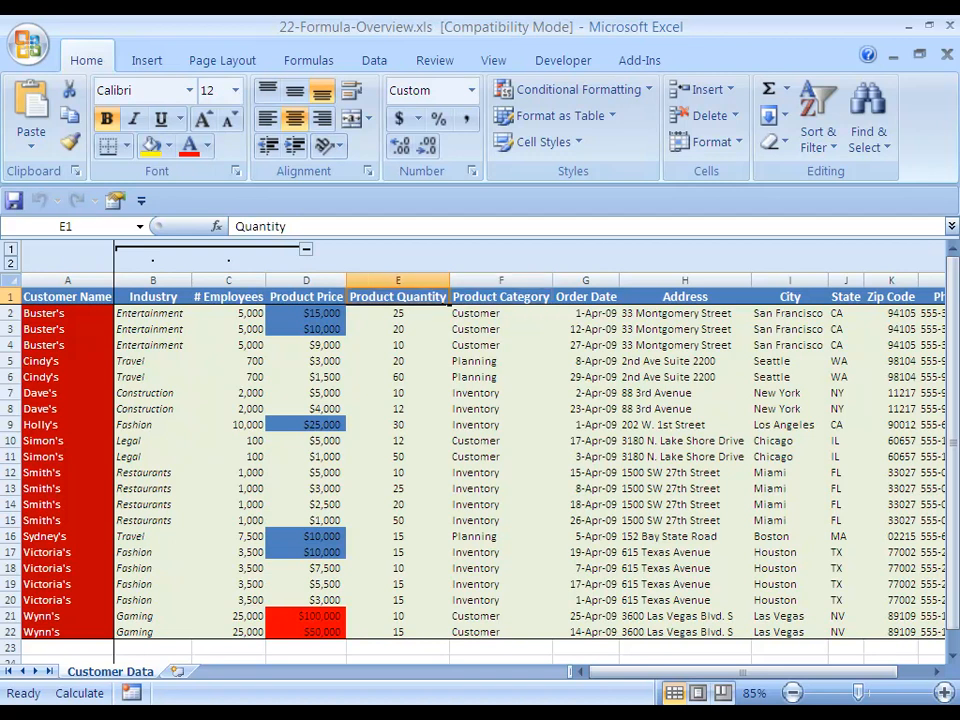
drag(67, 296, 915, 638)
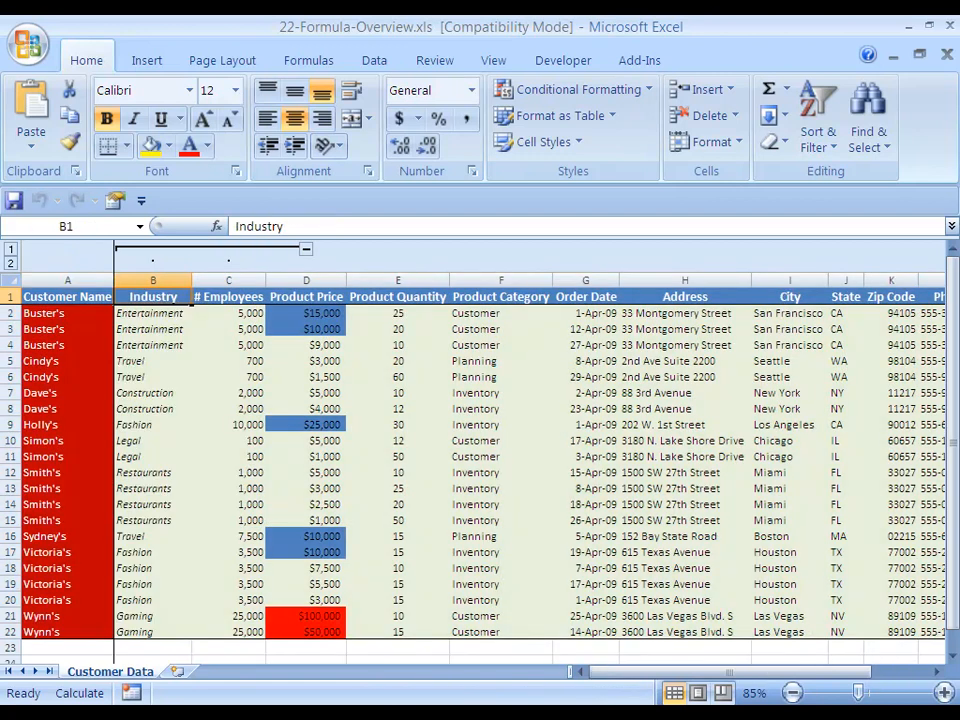
click(67, 297)
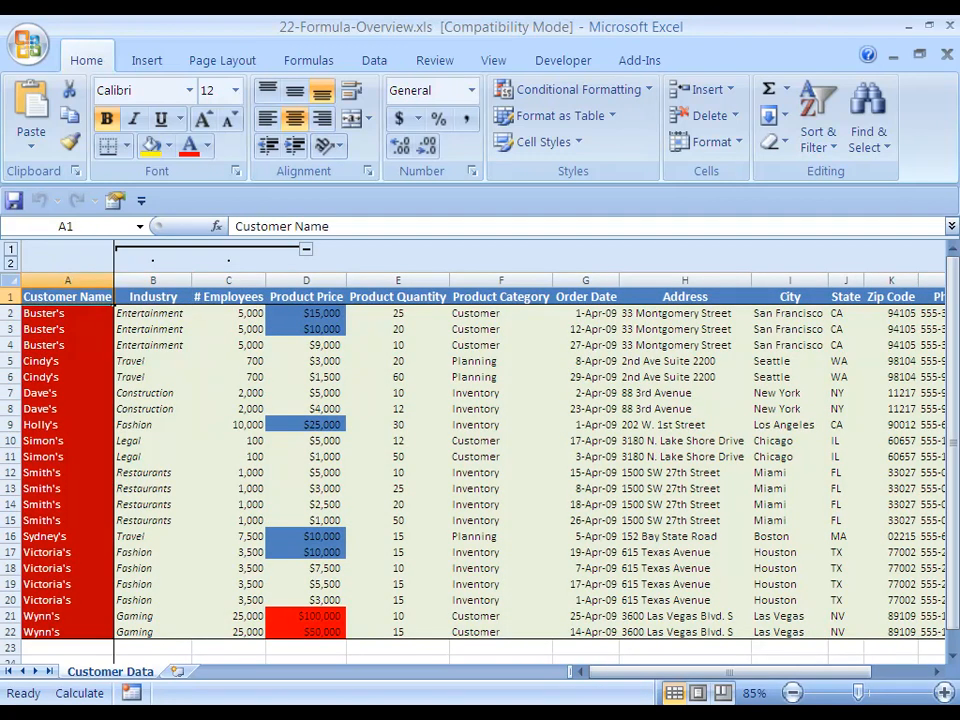
key(Right)
key(Right)
key(Right)
key(Right)
key(Left)
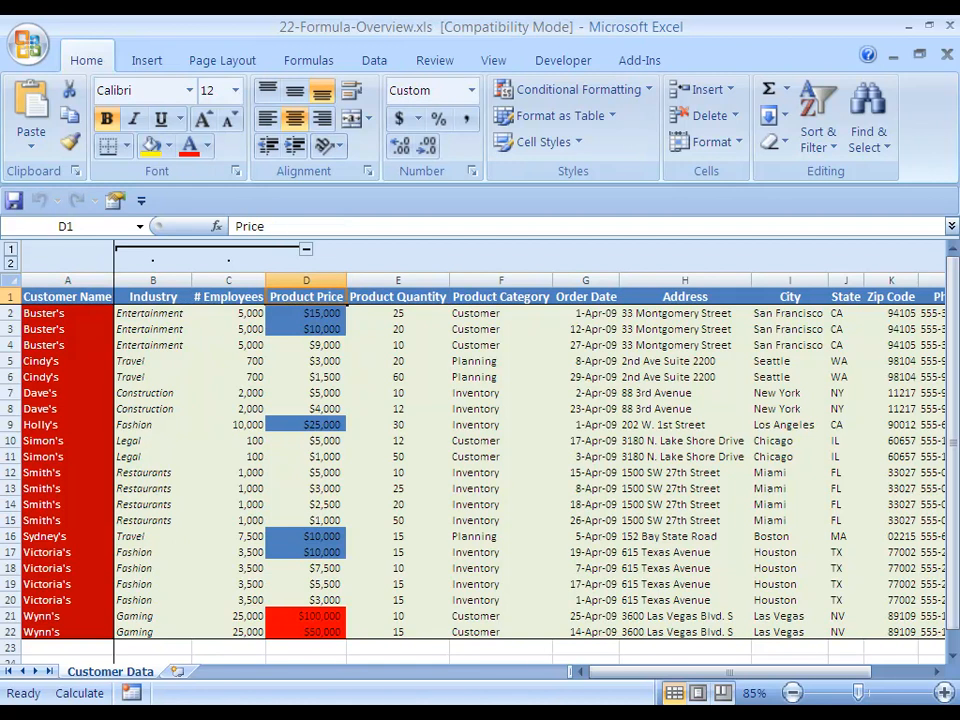
key(Down)
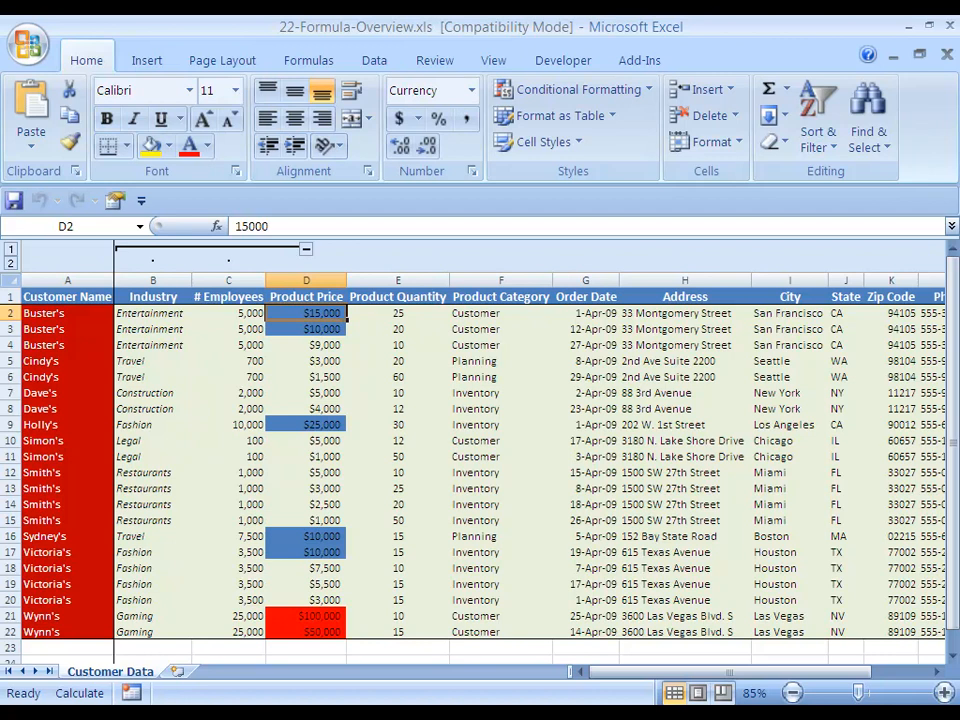
key(ctrl+shift+Down)
key(Right)
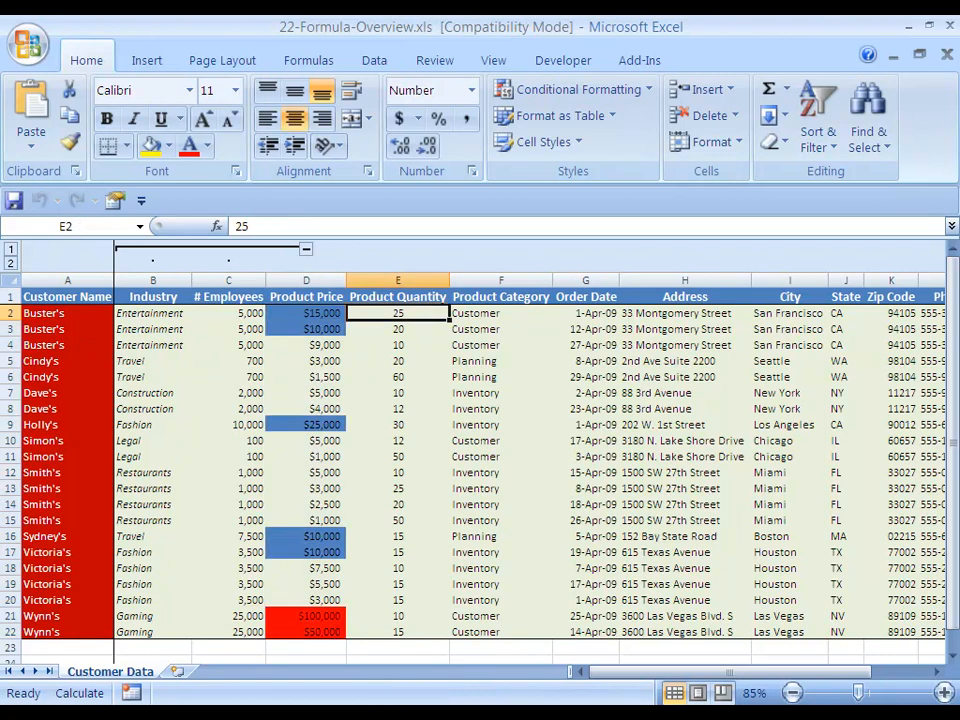
key(ctrl+shift+Down)
key(Right)
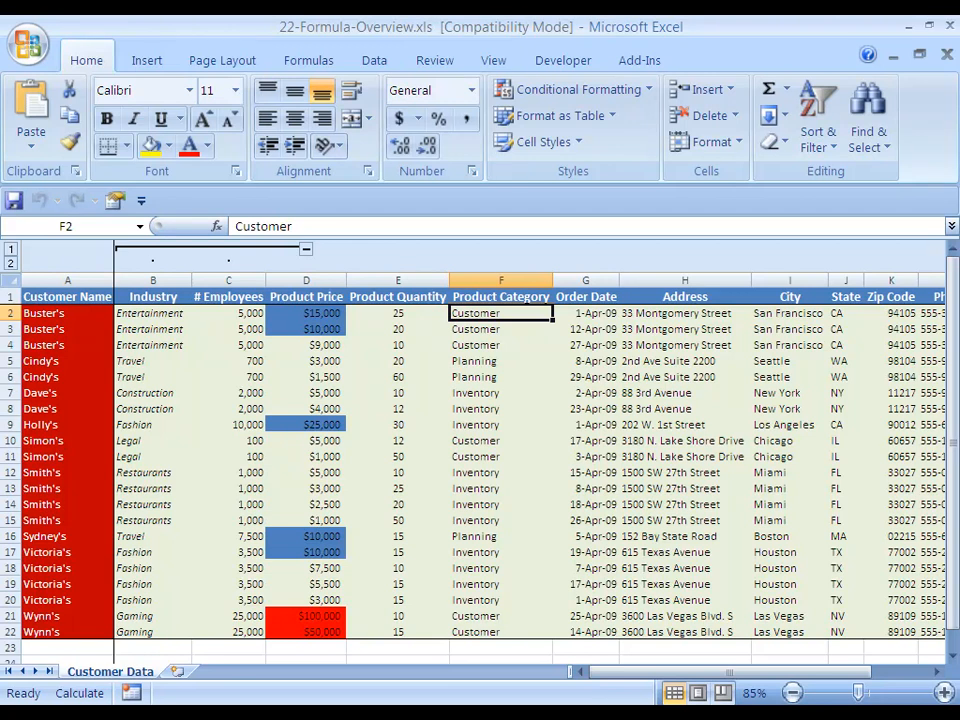
Insert a blank column between Product Quantity and Product Category
key(Left)
key(Left)
key(Left)
key(Left)
key(Left)
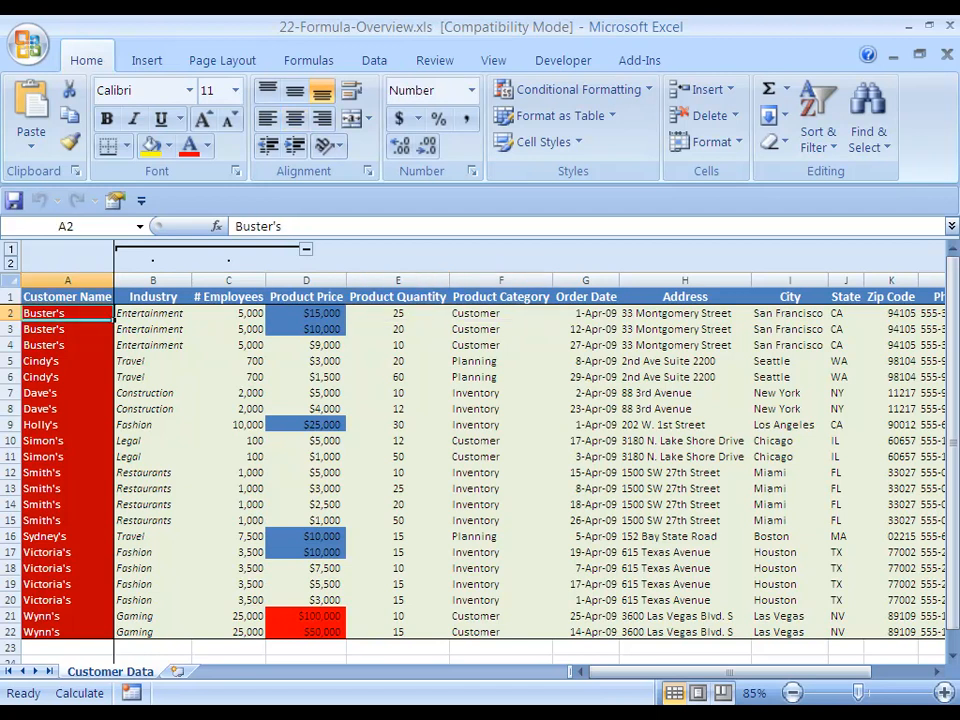
key(Right)
key(Right)
key(Right)
key(Right)
key(Right)
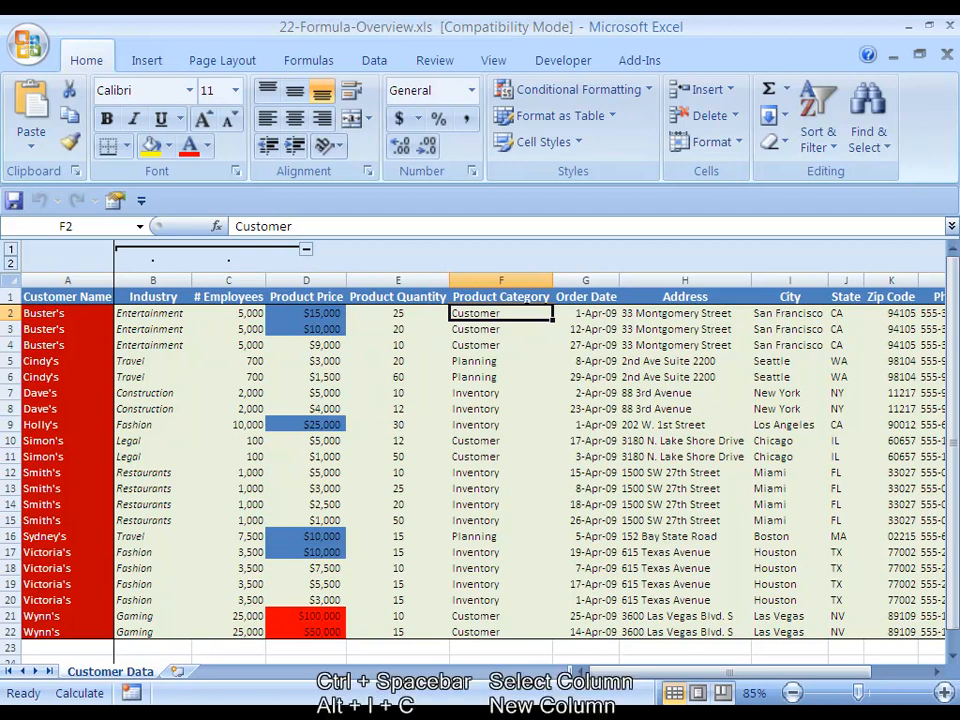
key(ctrl+space)
key(alt+i)
key(c)
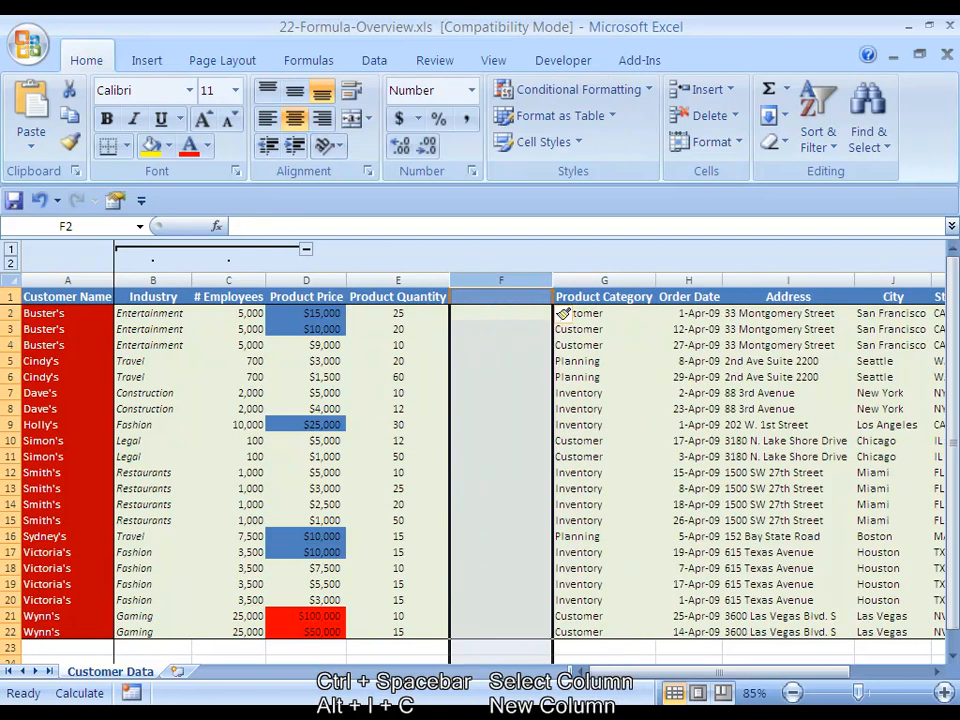
Review the Product Price and Product Quantity headings and the order rows beside the empty column F
click(563, 313)
key(Left)
key(Up)
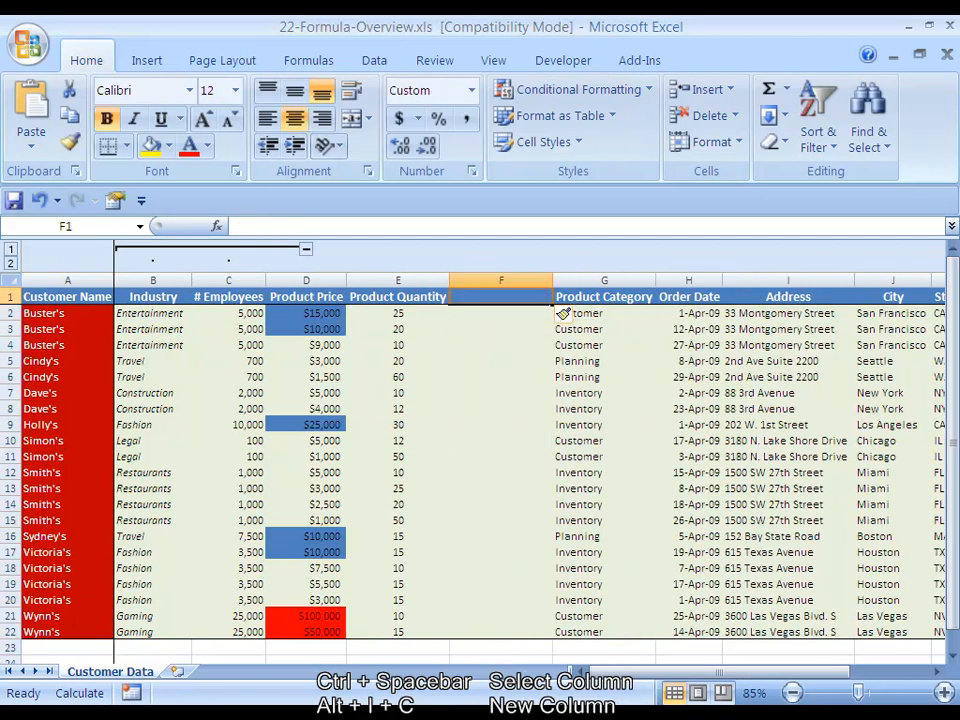
key(Left)
key(Left)
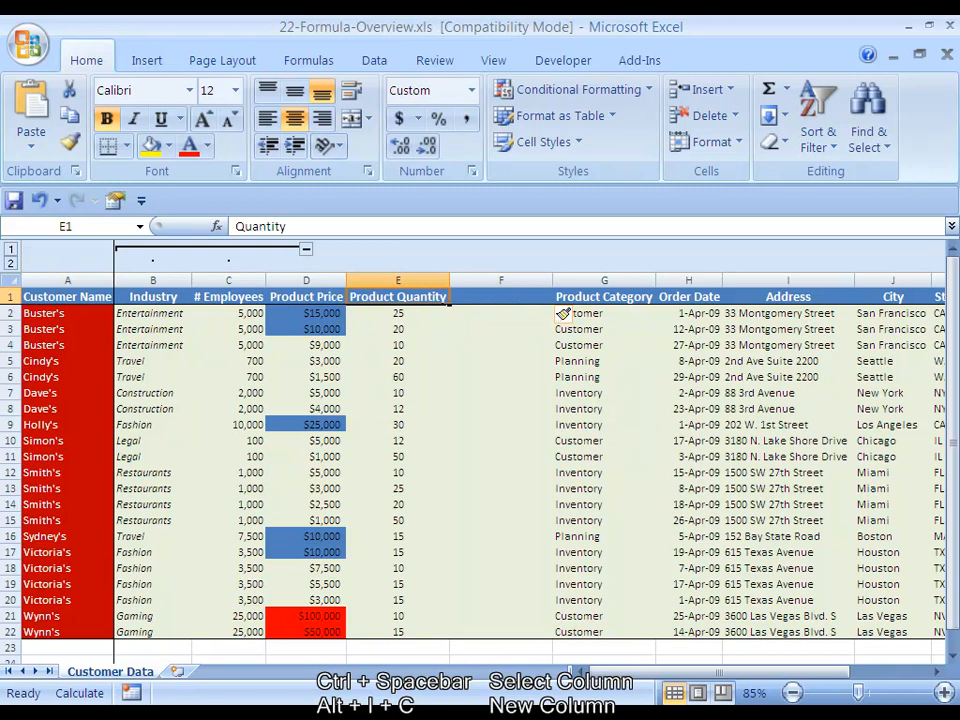
key(shift+Right)
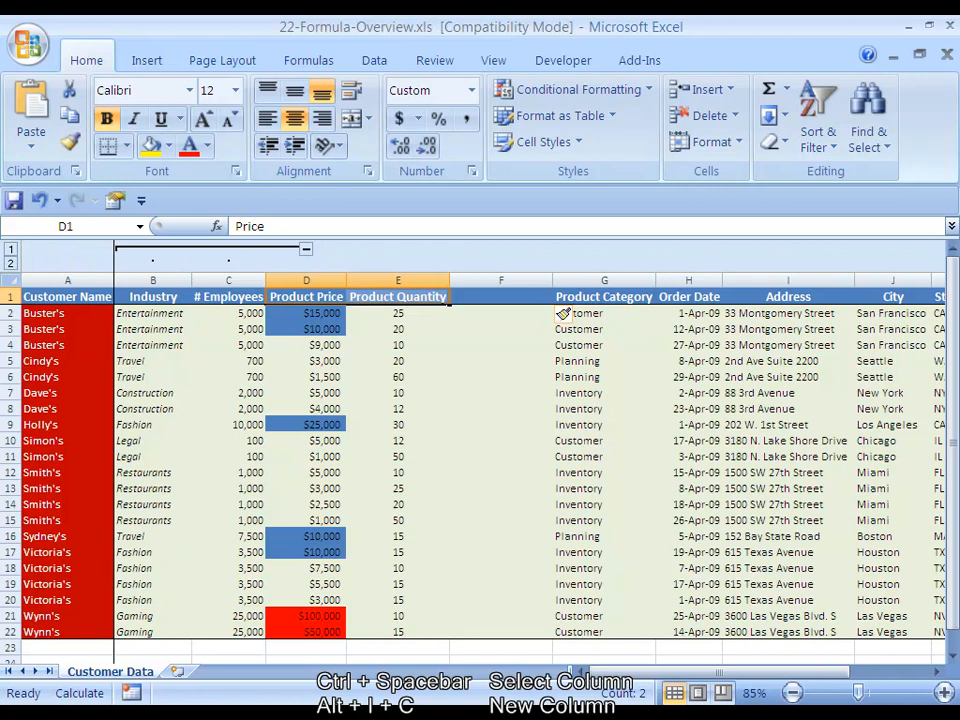
key(Down)
key(Right)
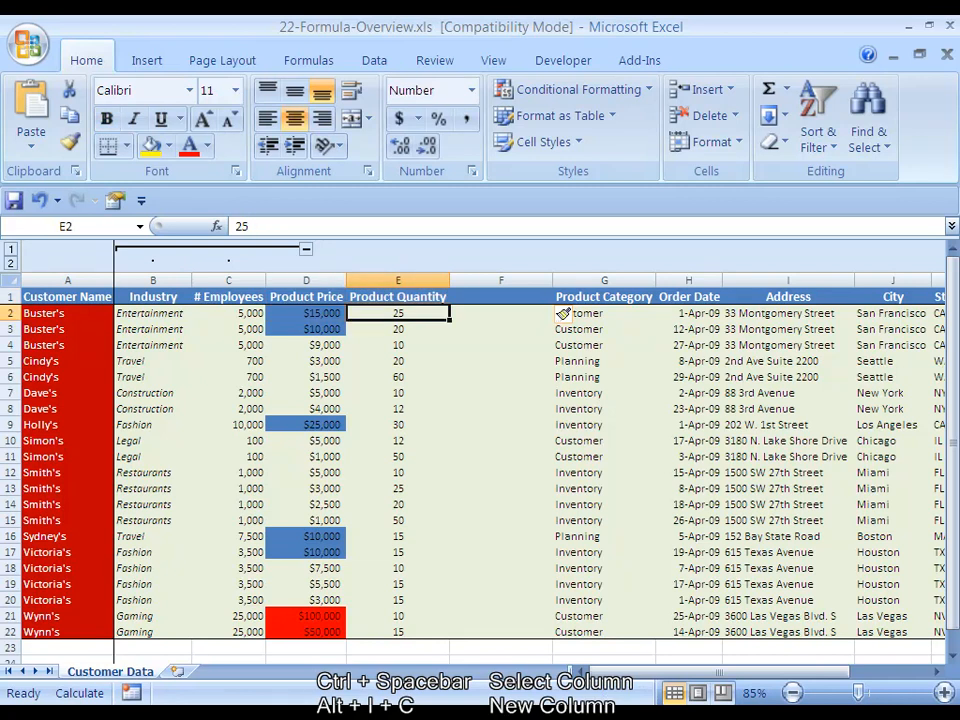
key(Right)
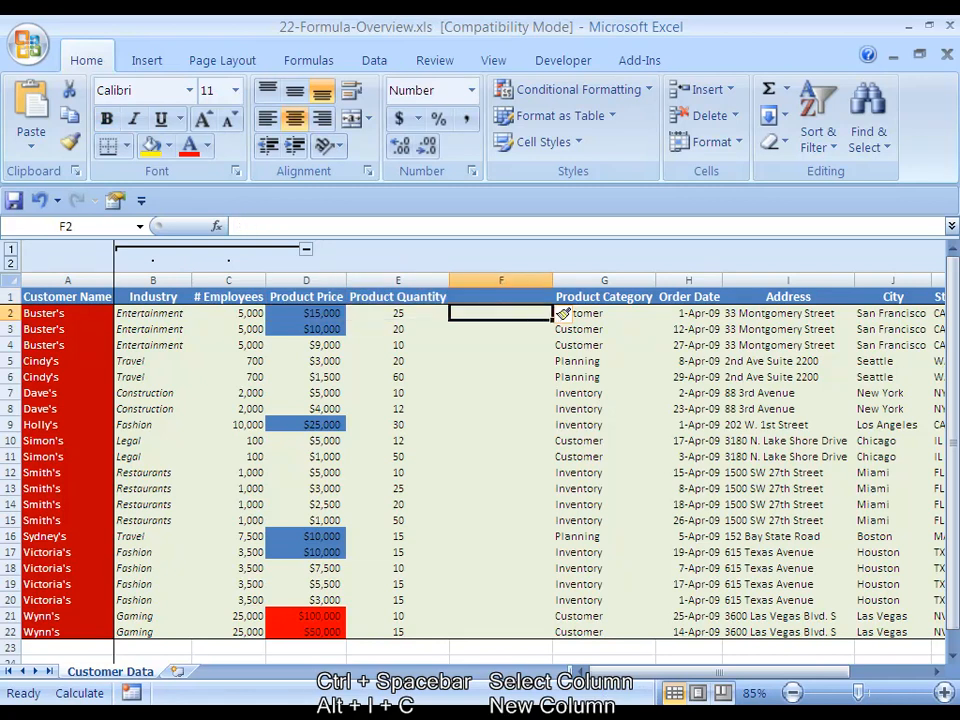
key(Left)
key(Left)
key(shift+space)
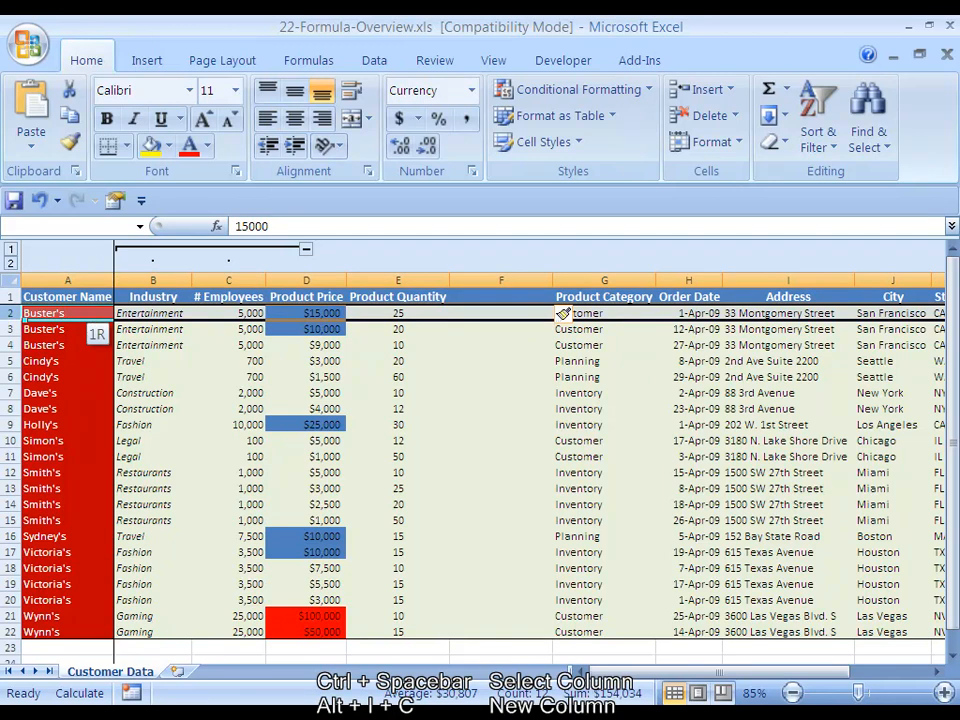
key(shift+Down)
key(shift+Down)
key(Right)
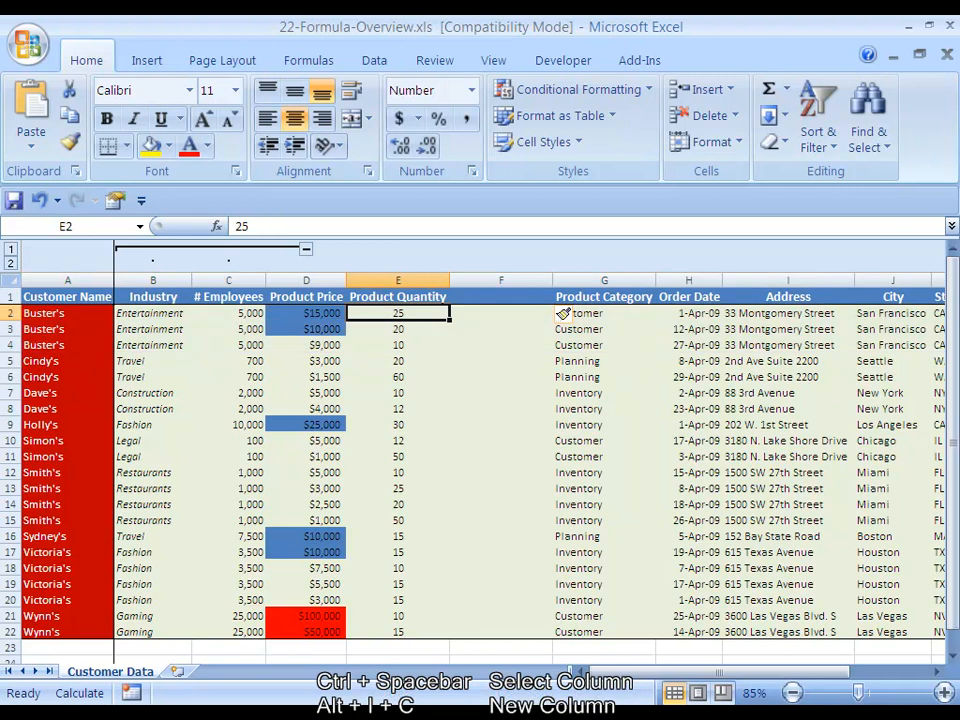
Enter the heading "Revenue Per Order" in cell F1 of the empty column
key(Right)
key(Up)
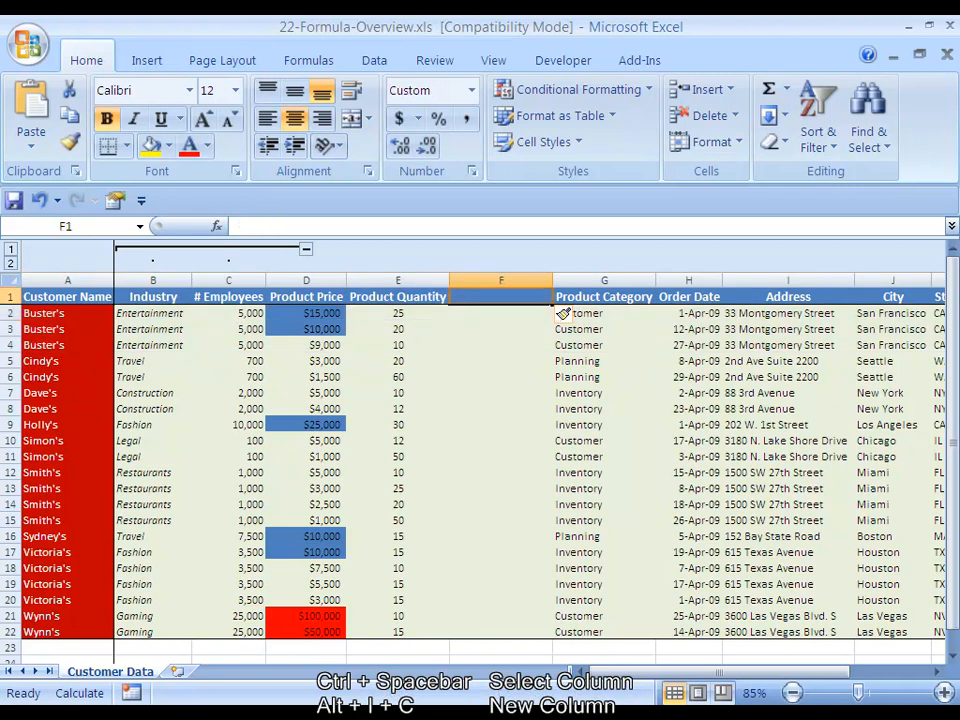
text(Revenue P)
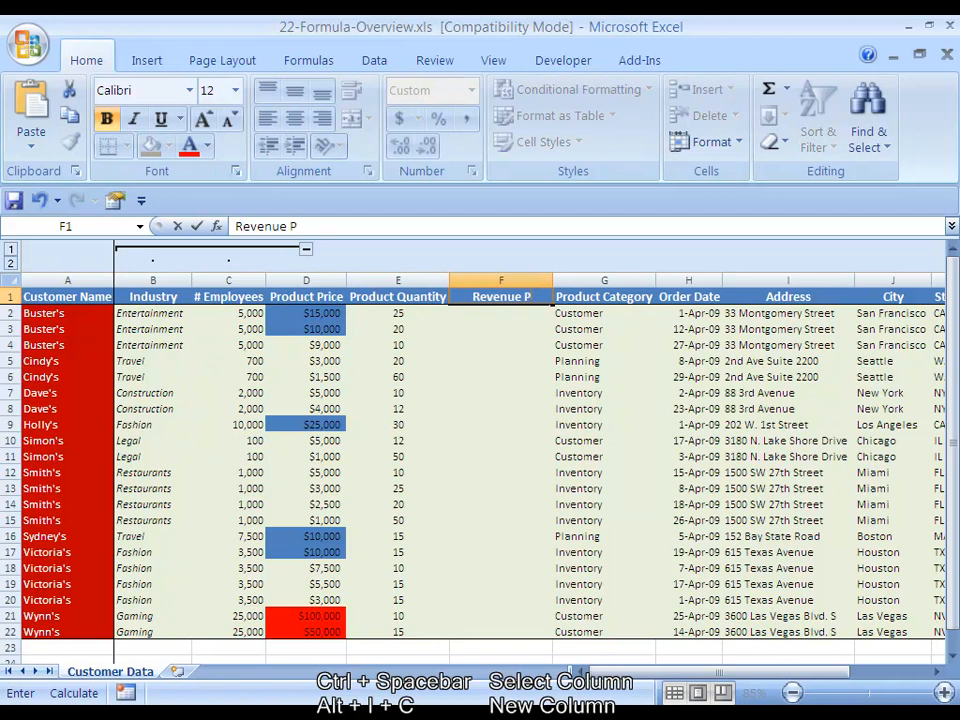
text(er Order)
key(ctrl+Return)
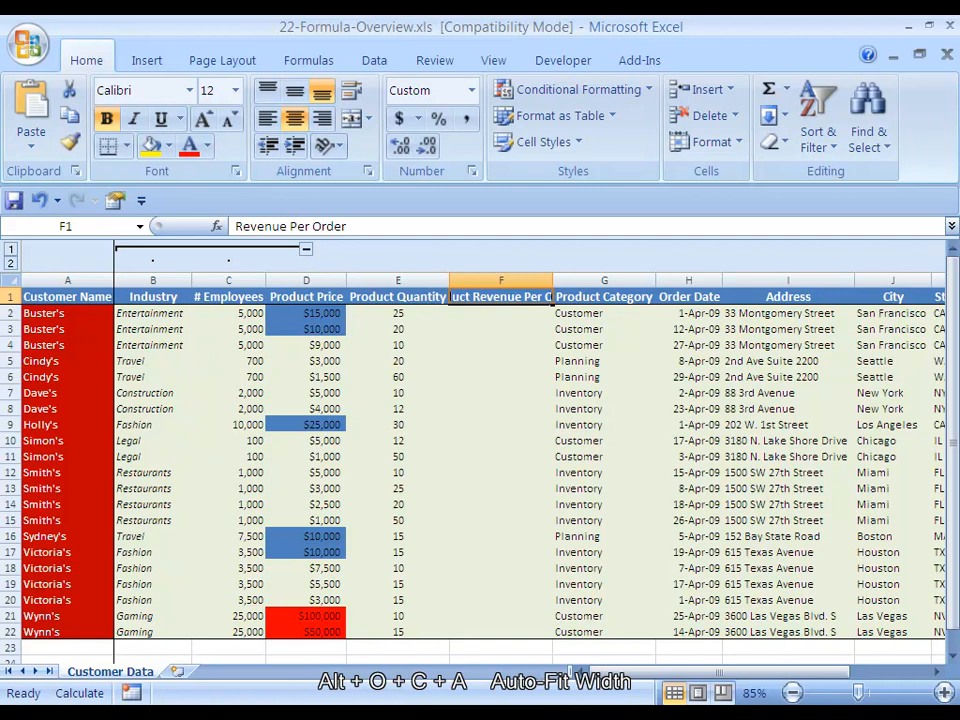
Auto-fit the width of column F to its heading
key(alt+o)
key(c)
key(a)
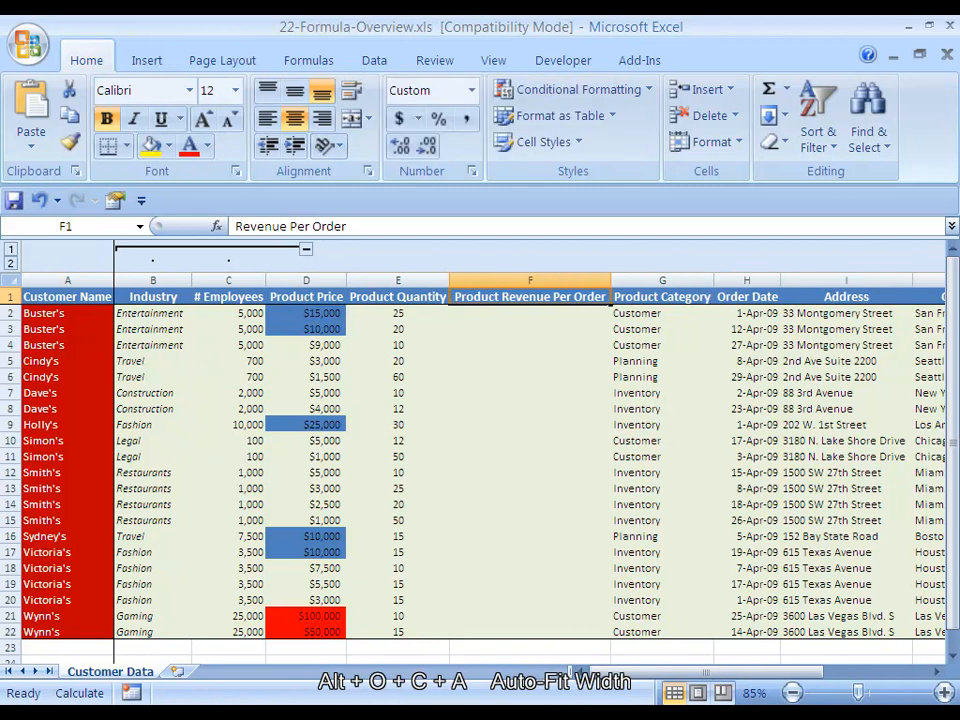
Multiply quantity by price for the first order by entering the formula =E2*D2 in cell F2
key(Left)
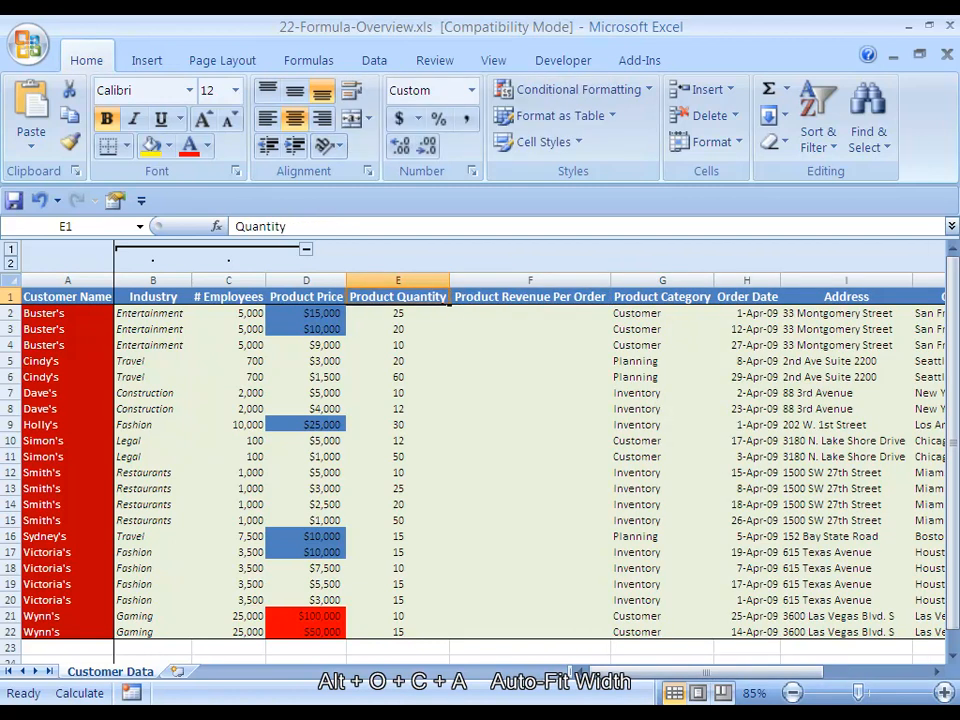
key(Right)
key(Down)
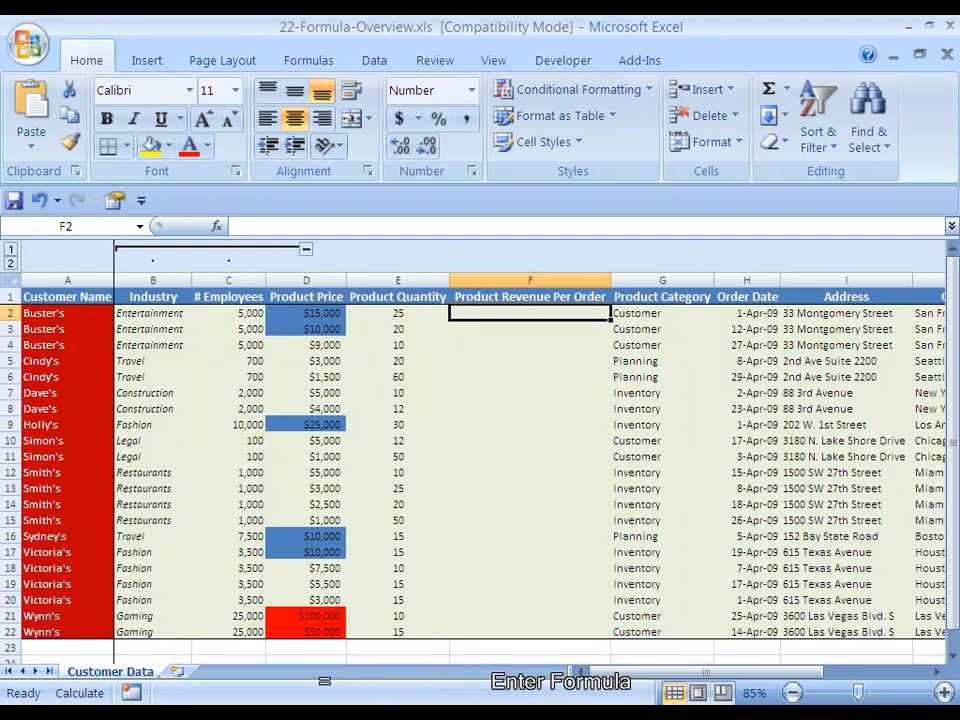
text(=)
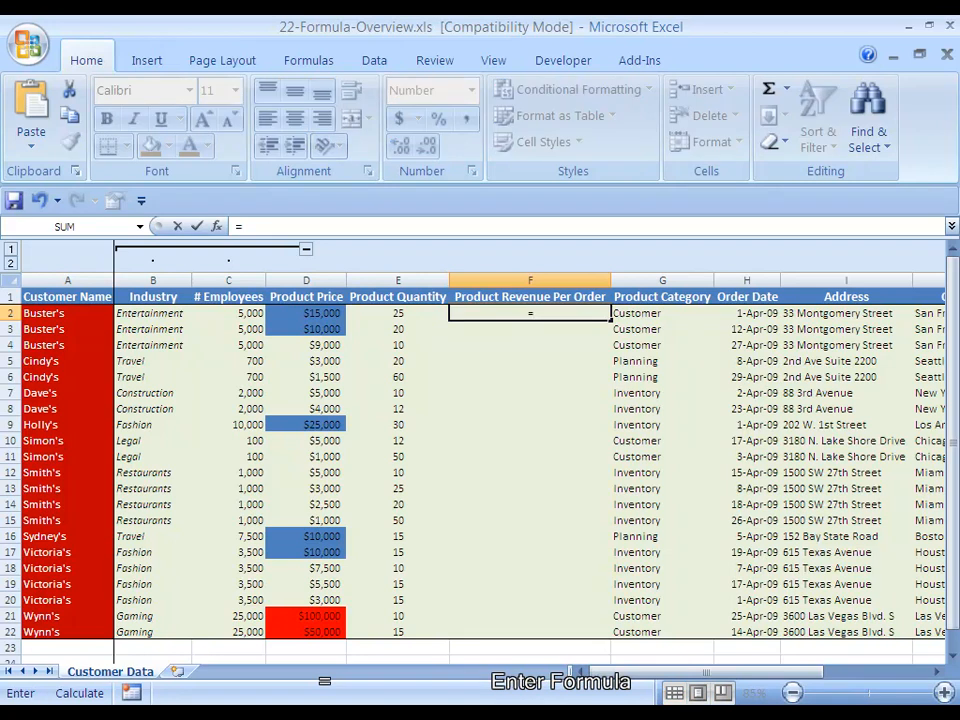
key(Left)
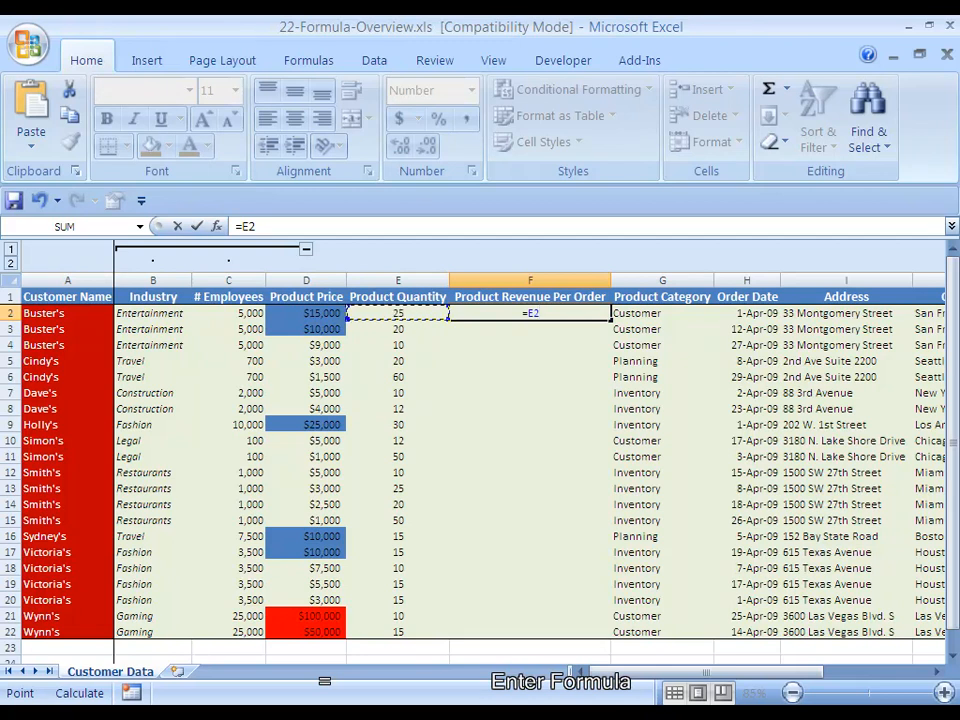
text(*)
key(Left)
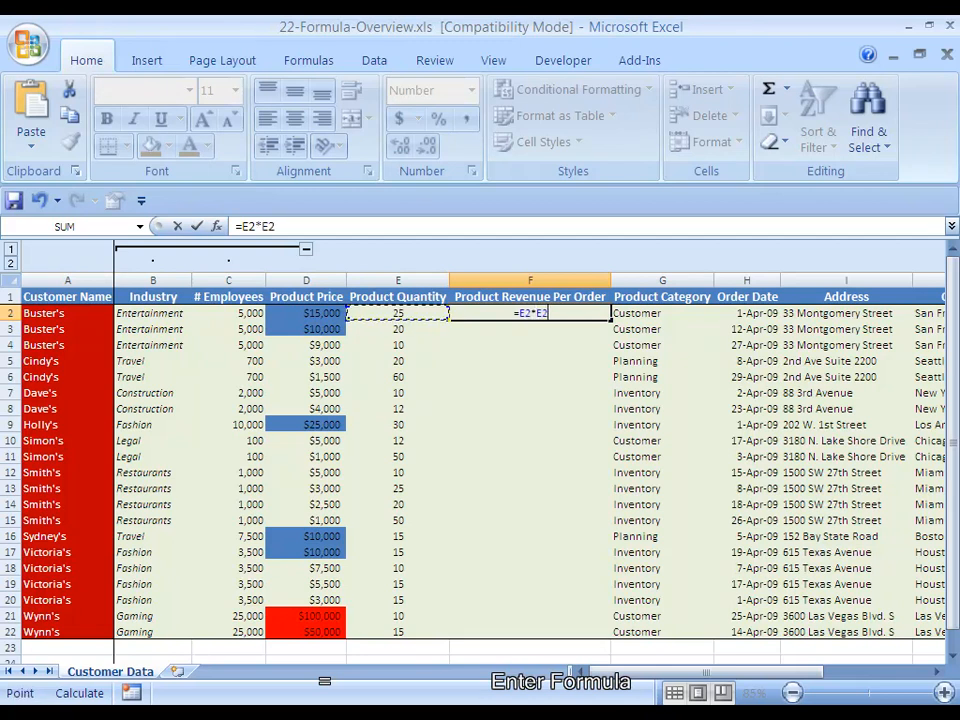
key(Left)
key(ctrl+Return)
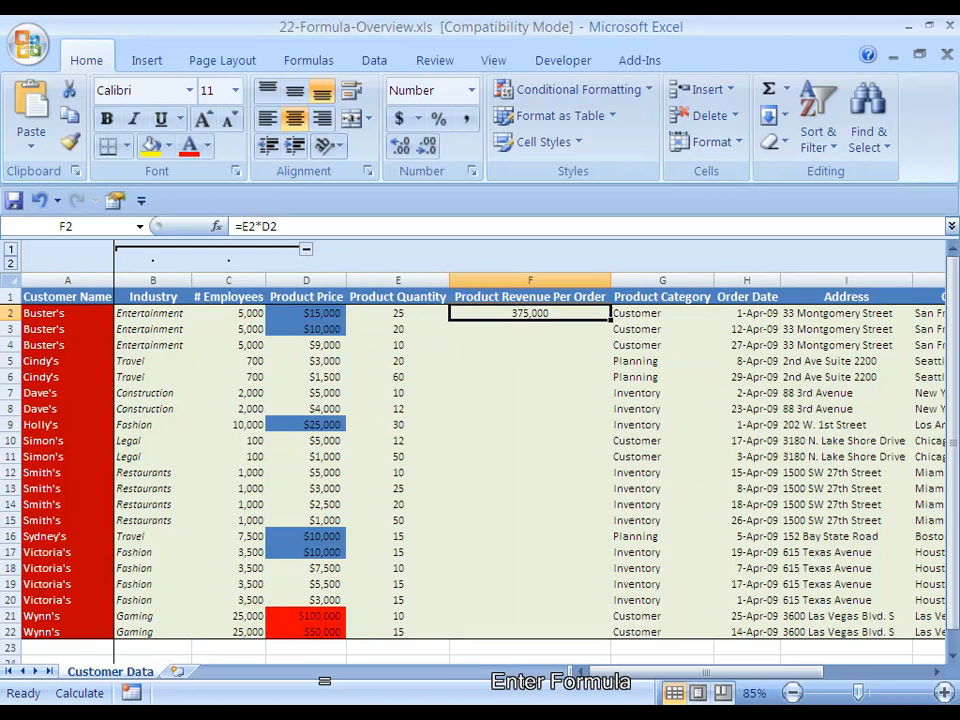
Copy only the currency formatting of the unshaded price in D4 onto cell F2
key(Left)
key(Left)
key(Down)
key(Down)
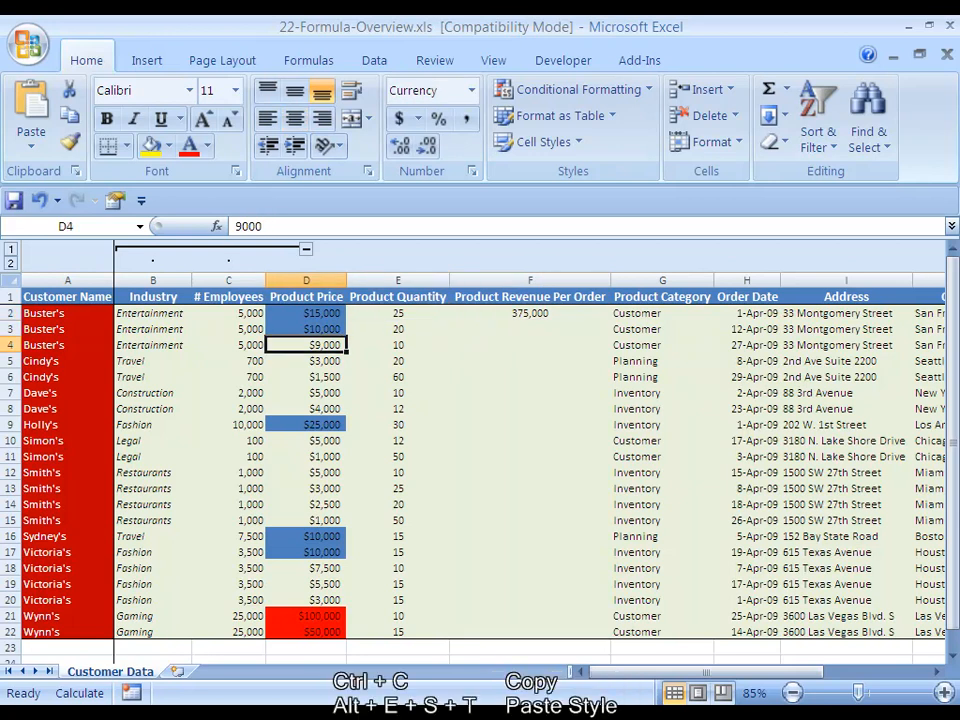
key(ctrl+c)
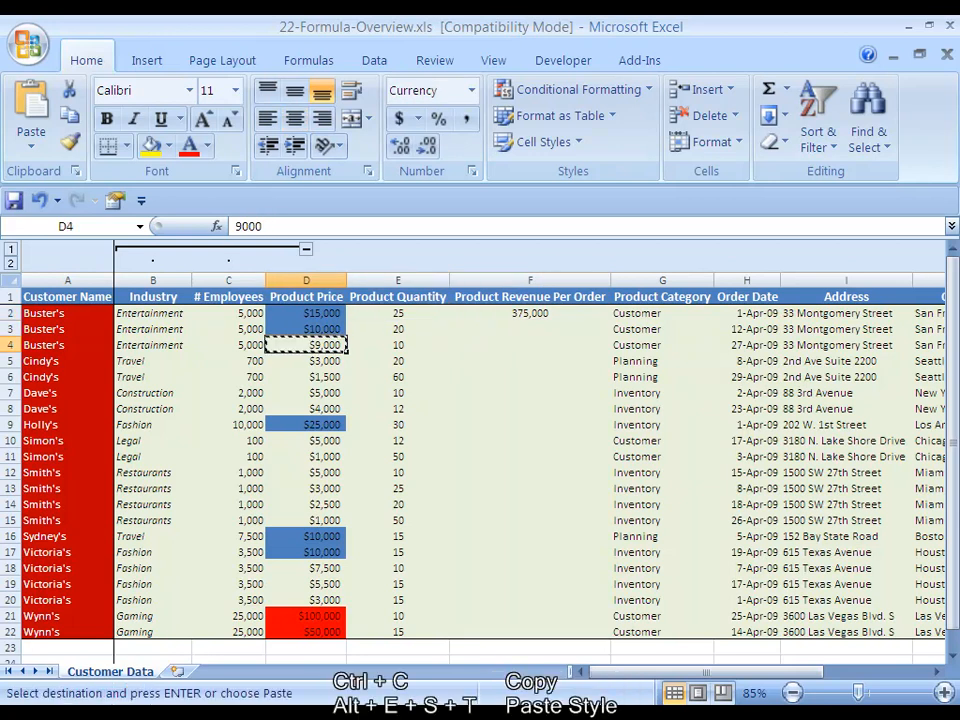
key(Right)
key(Right)
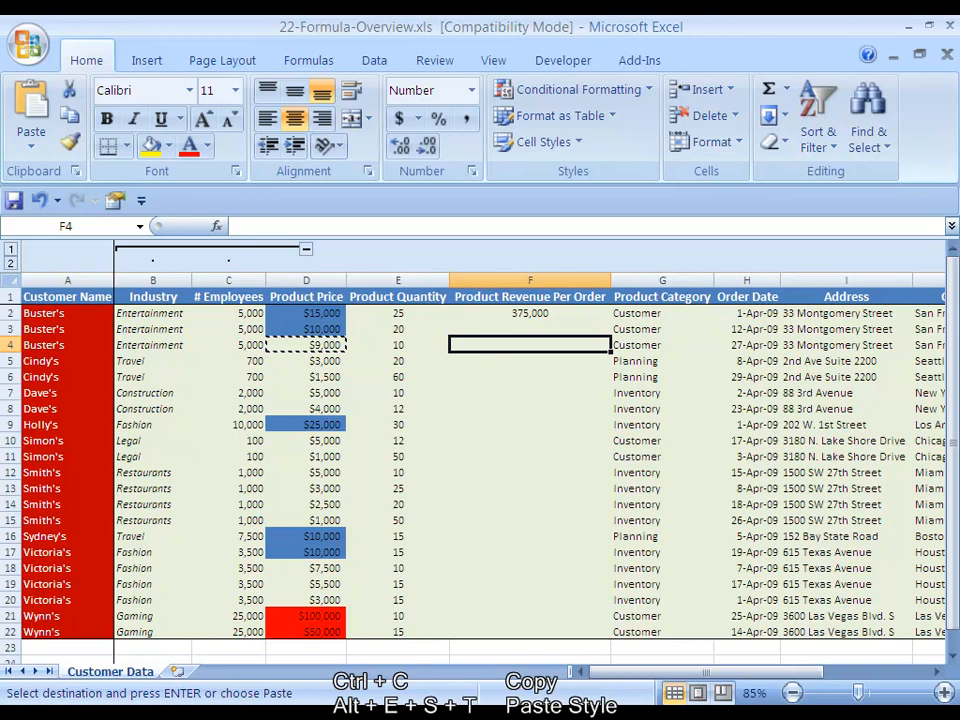
key(Up)
key(Up)
key(alt+e)
key(s)
key(t)
key(Return)
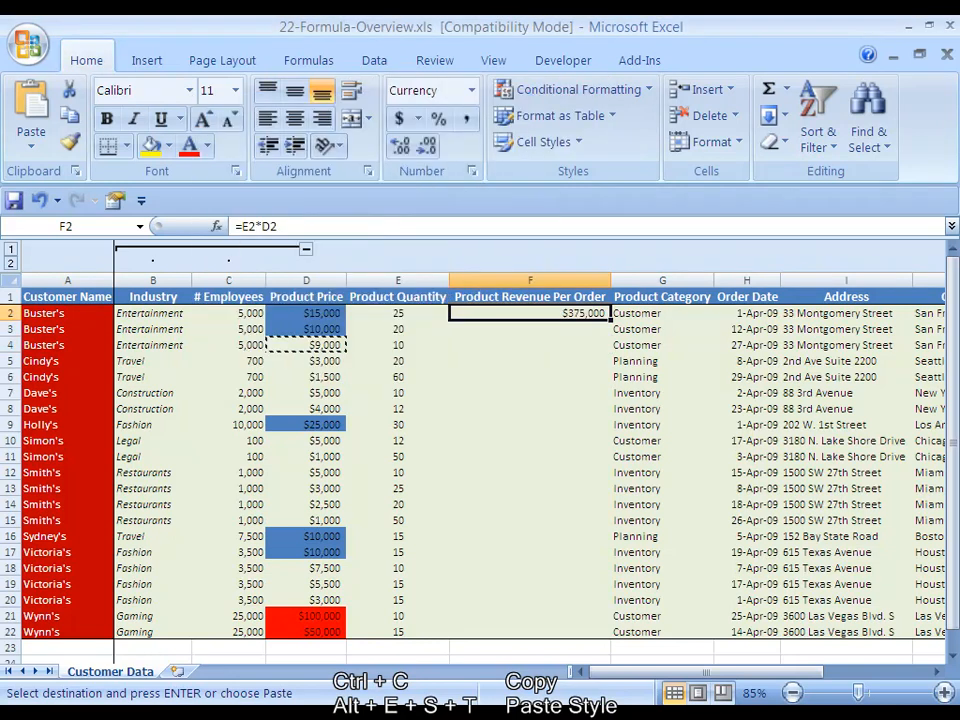
key(Escape)
key(Down)
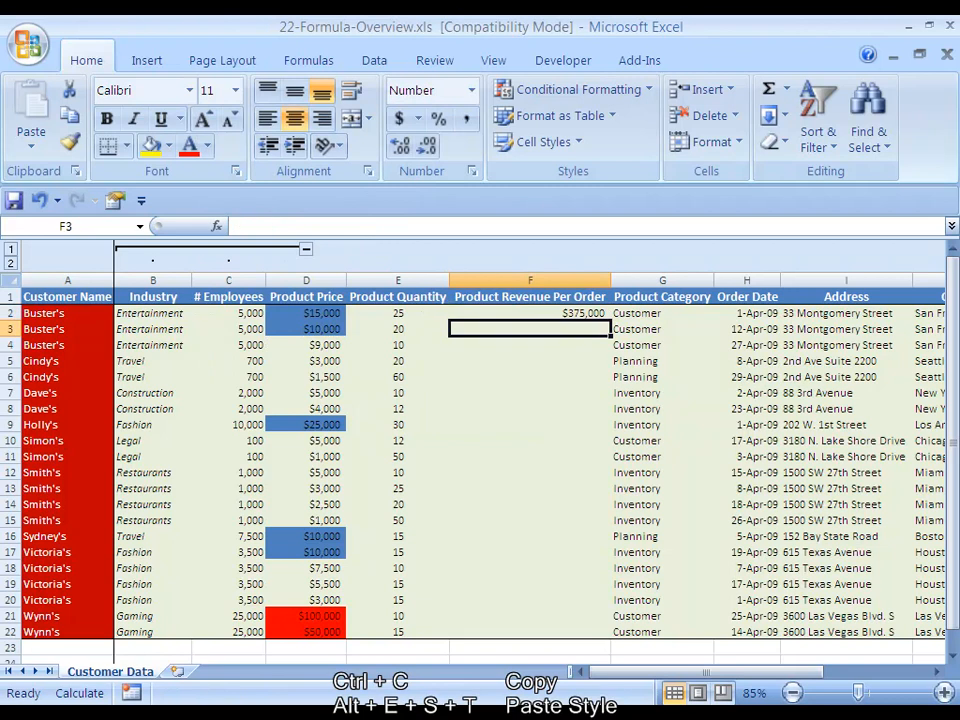
Clear the formula from cell F2 and try starting a SUM formula in its place
key(Up)
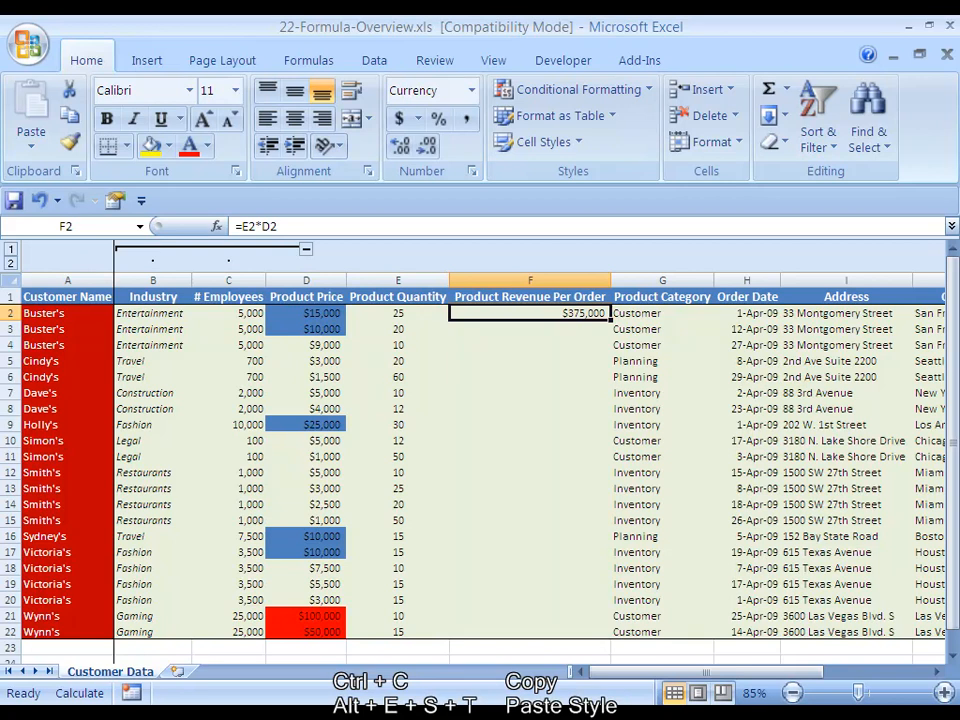
key(Delete)
text(=SUM)
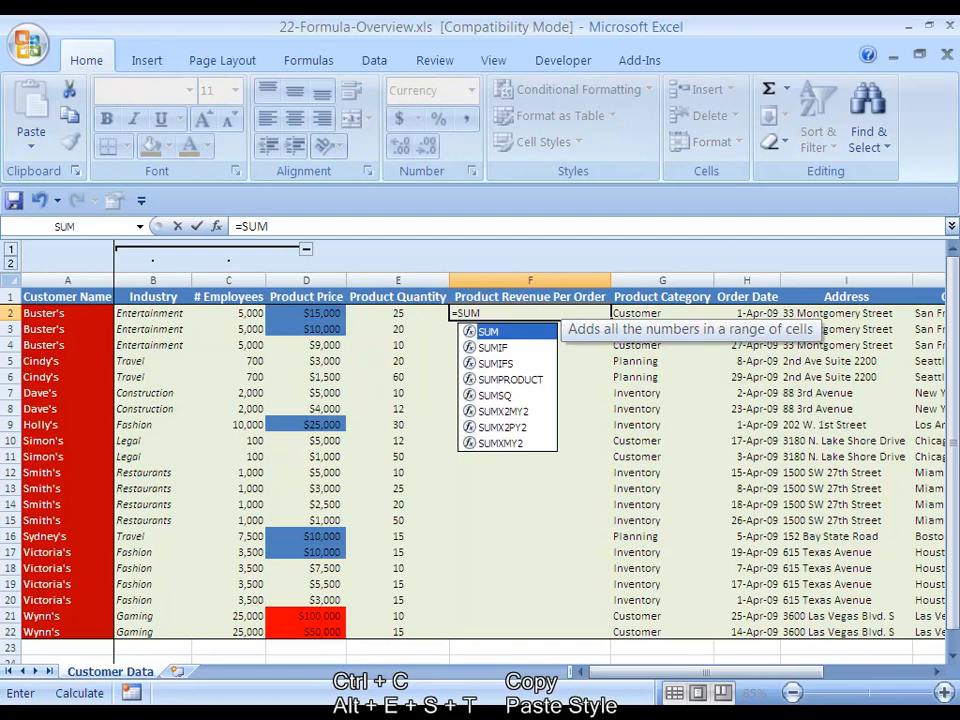
key(BackSpace)
key(BackSpace)
key(BackSpace)
key(Escape)
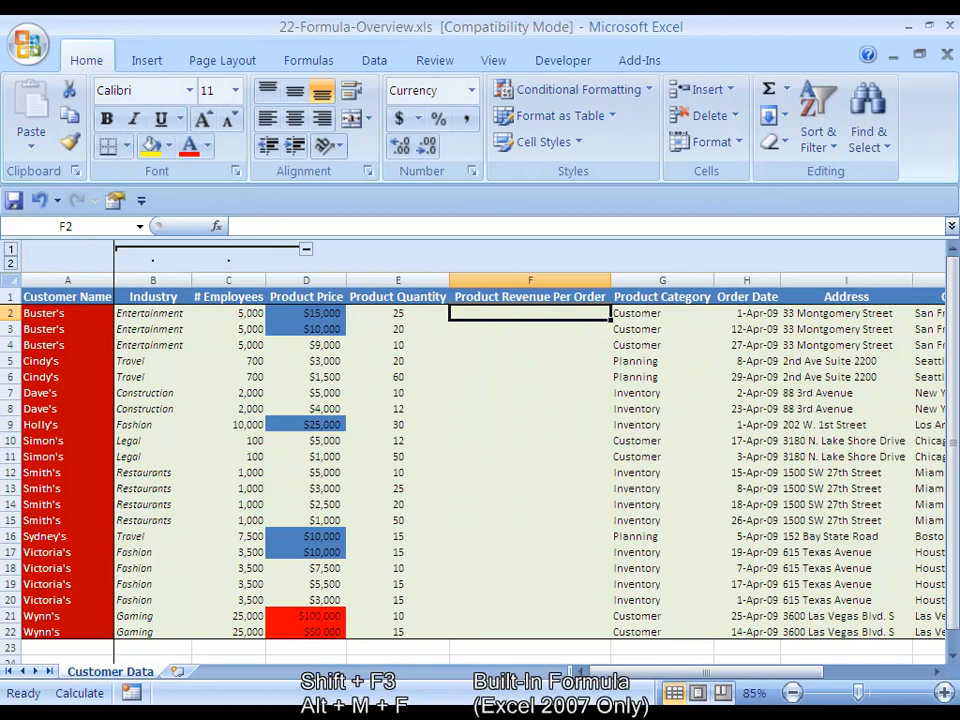
Browse the most recently used functions in Insert Function for cell F2, from SUM down to STDEV, without inserting one
key(shift+F3)
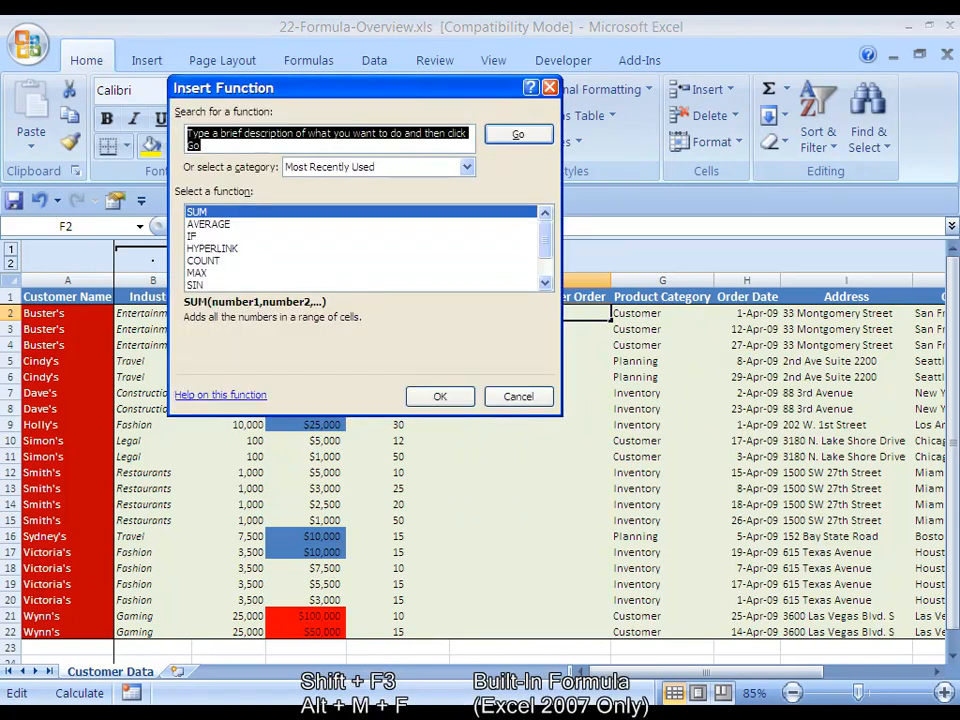
key(Tab)
key(Tab)
key(Tab)
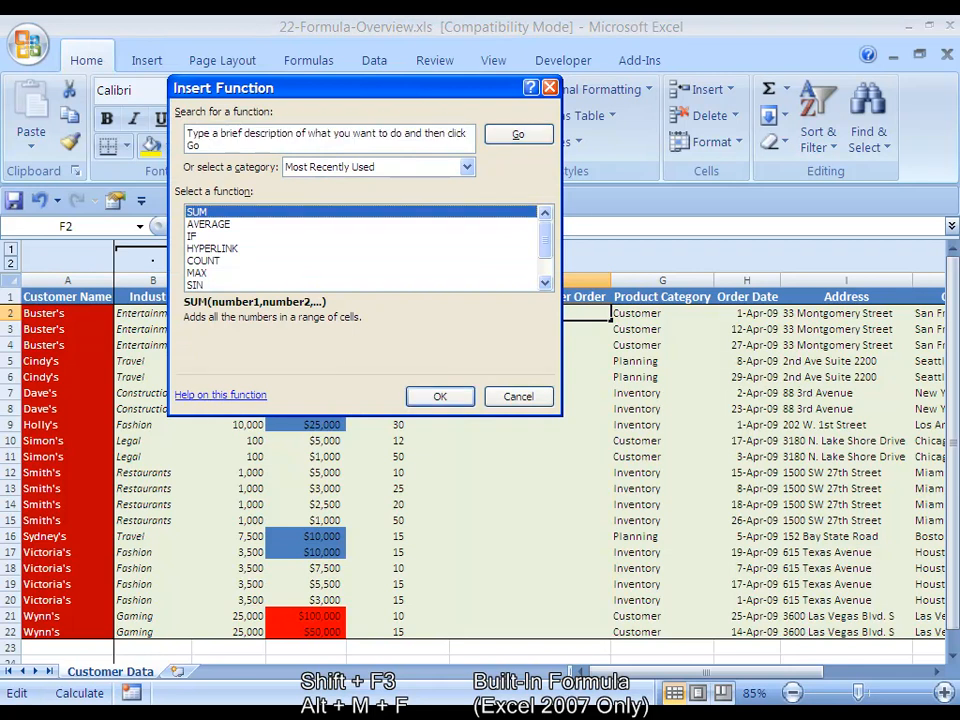
key(Down)
key(Up)
key(Down)
key(Down)
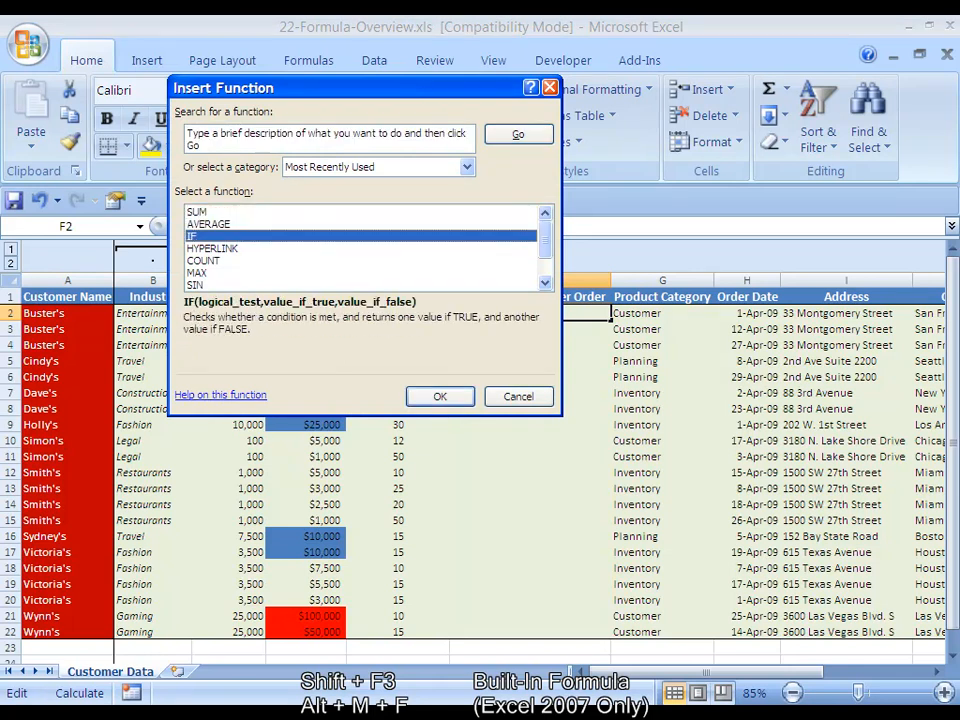
key(Down)
key(Down)
scroll(360, 248, down, 1)
key(Down)
key(Down)
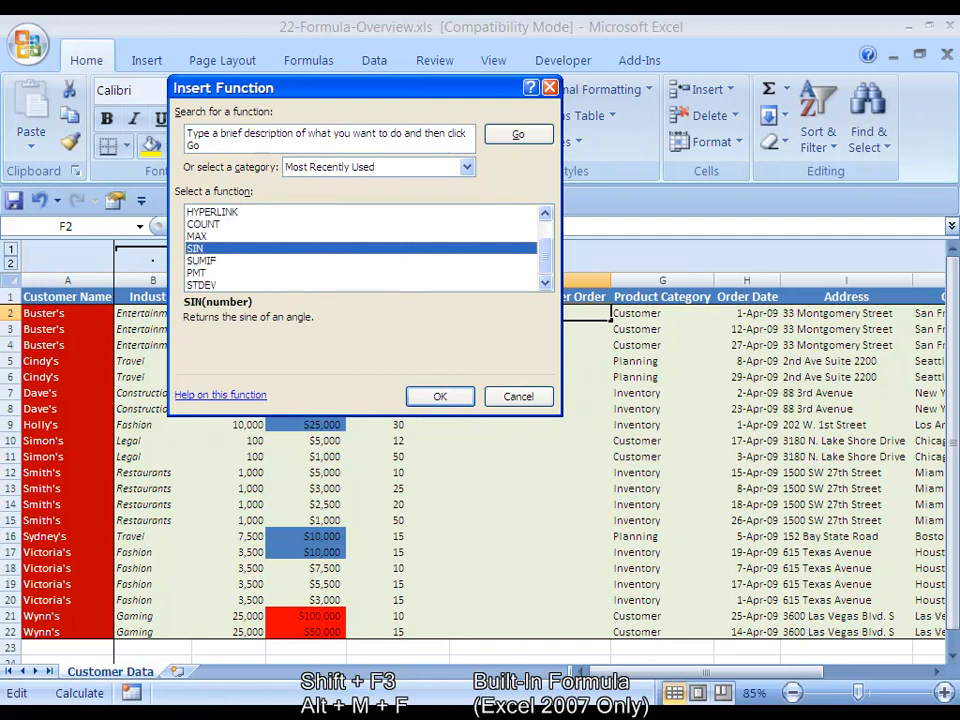
key(Down)
key(Down)
key(Down)
scroll(360, 248, up, 1)
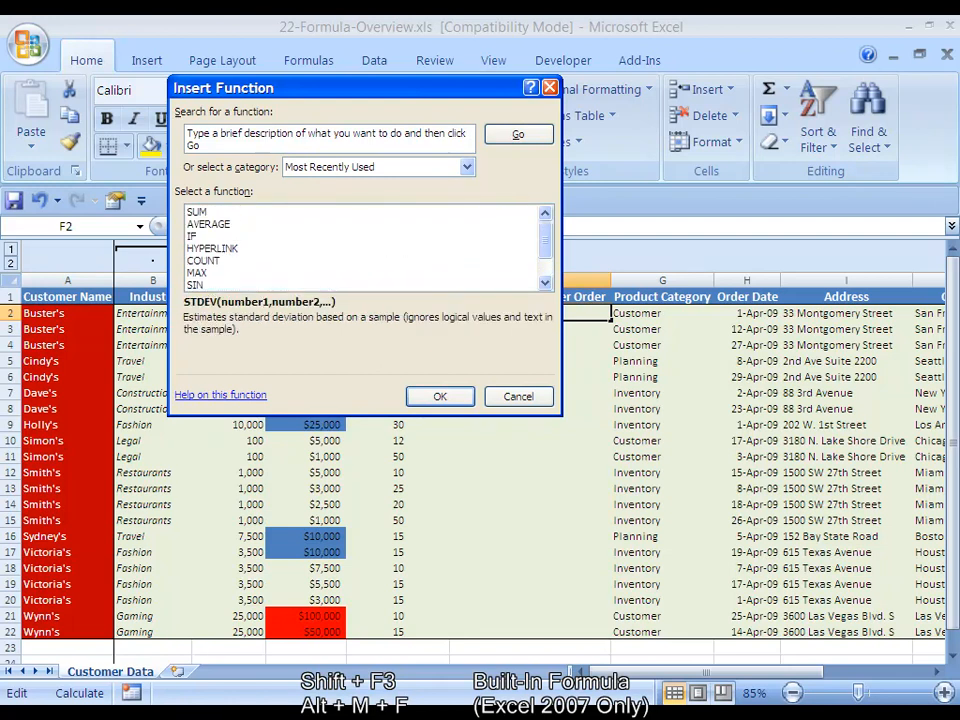
click(198, 212)
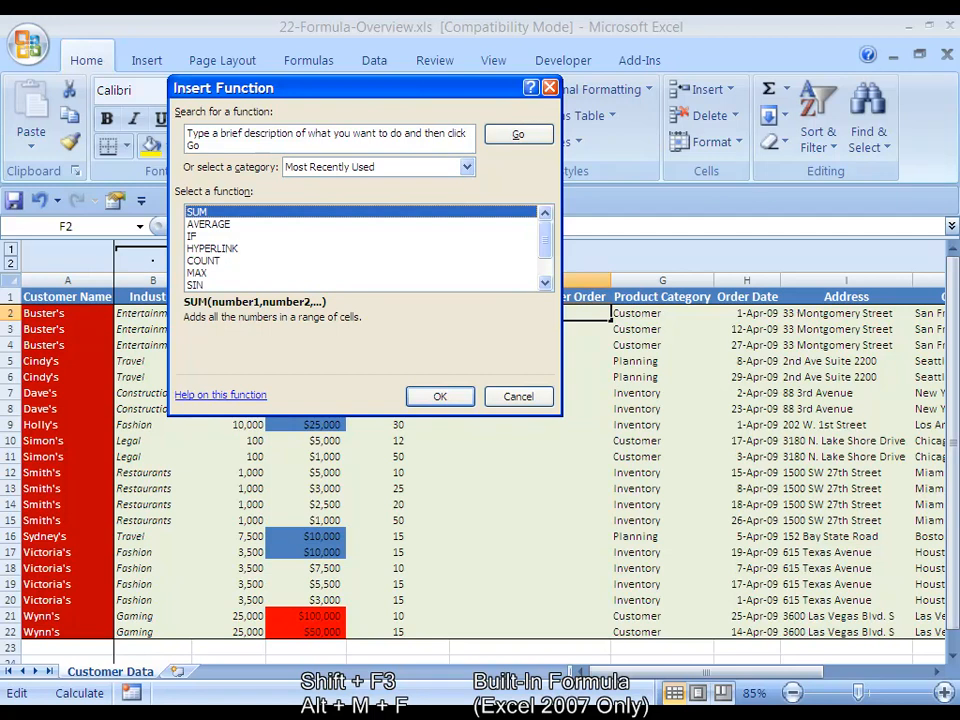
key(Escape)
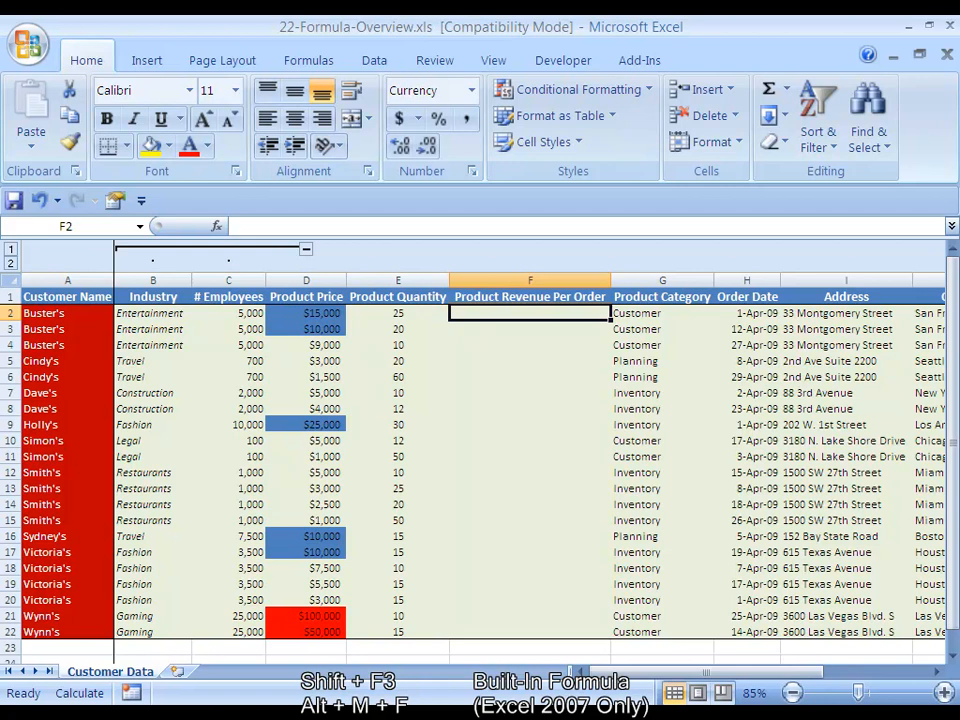
key(alt+m)
key(f)
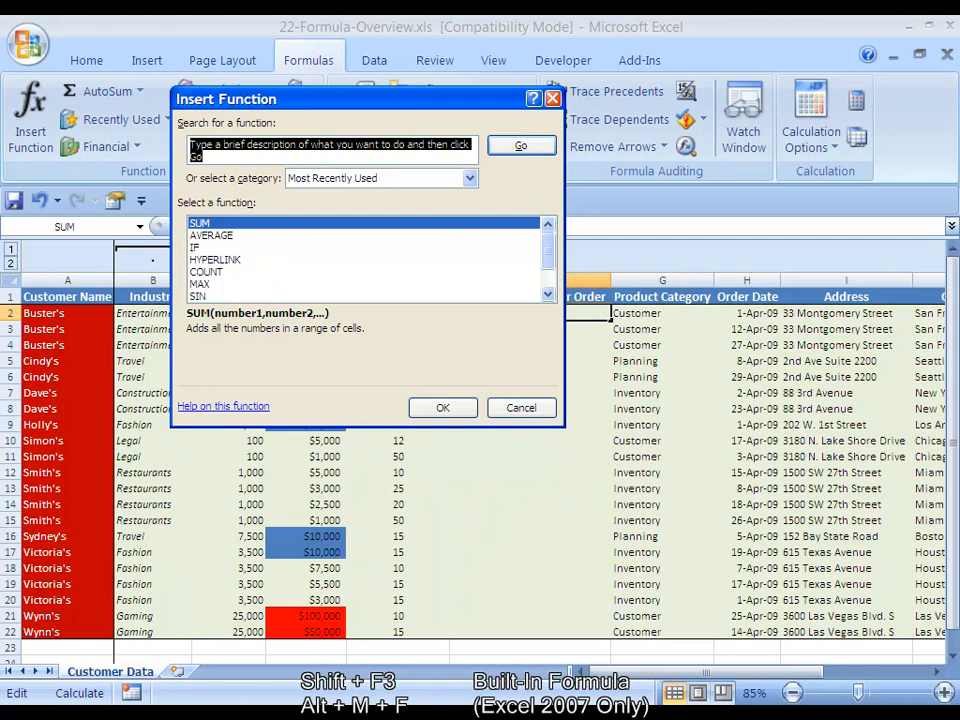
scroll(365, 259, down, 1)
scroll(365, 259, up, 1)
key(Escape)
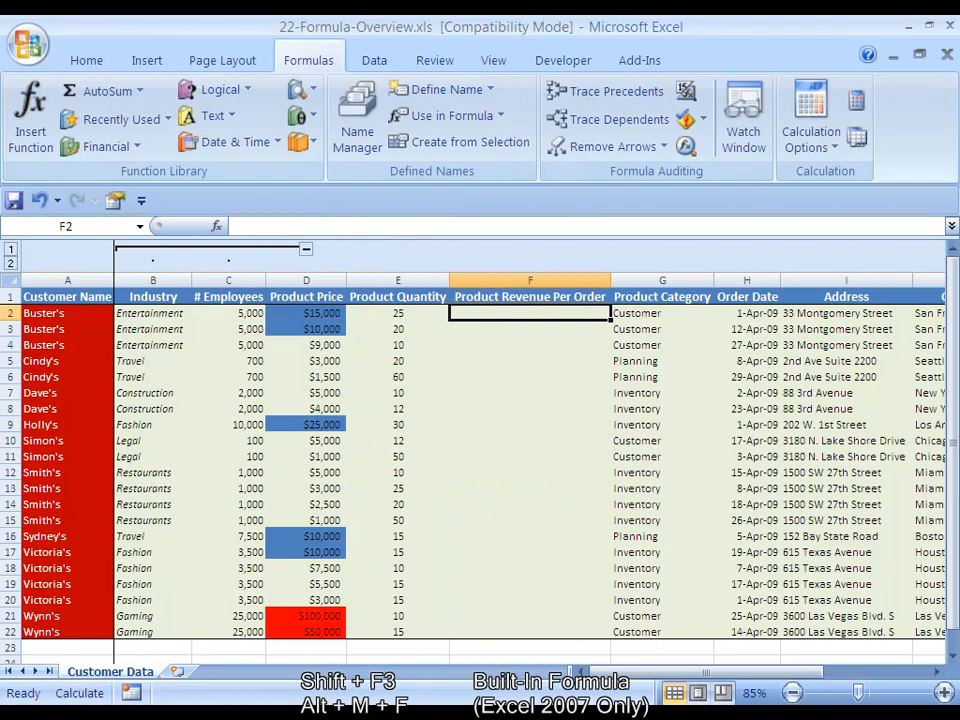
text(=)
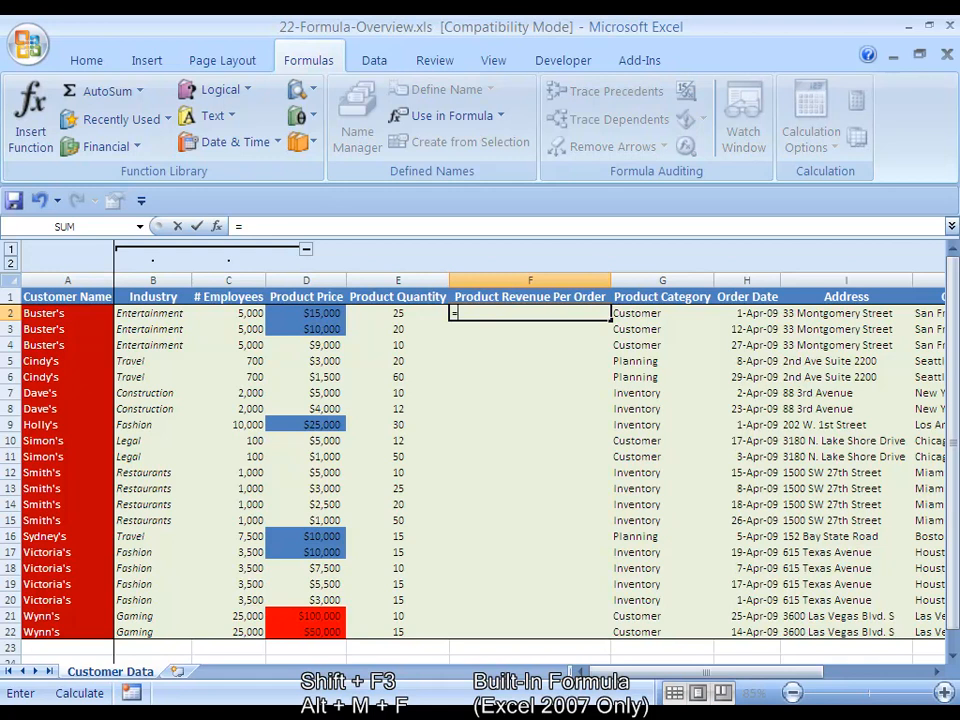
text(SUM)
key(BackSpace)
key(BackSpace)
key(BackSpace)
text(E2*)
key(Left)
key(Left)
key(Escape)
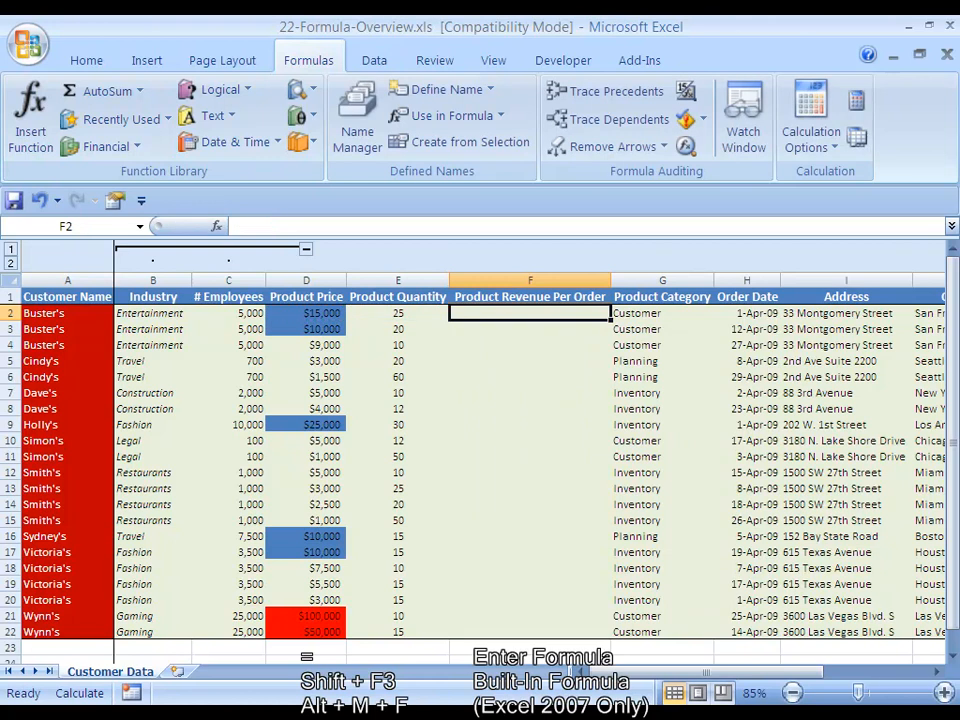
key(shift+F3)
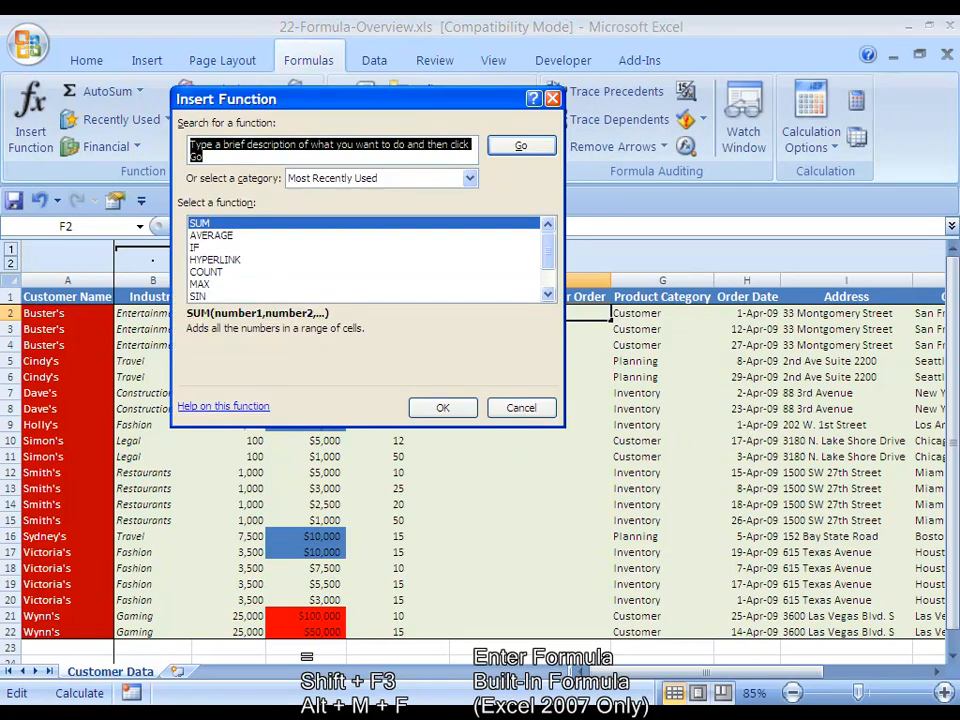
key(Escape)
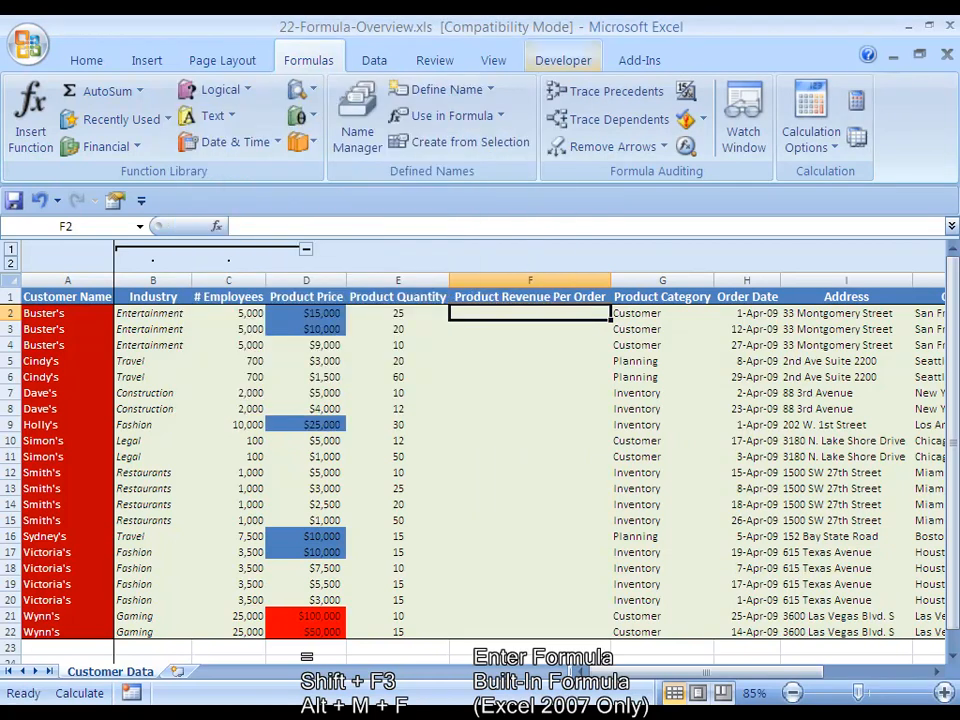
key(alt+m)
key(f)
key(Escape)
Enter the formula =E2*D2 in cell F2, keeping F2 as the active cell
text(=E2*)
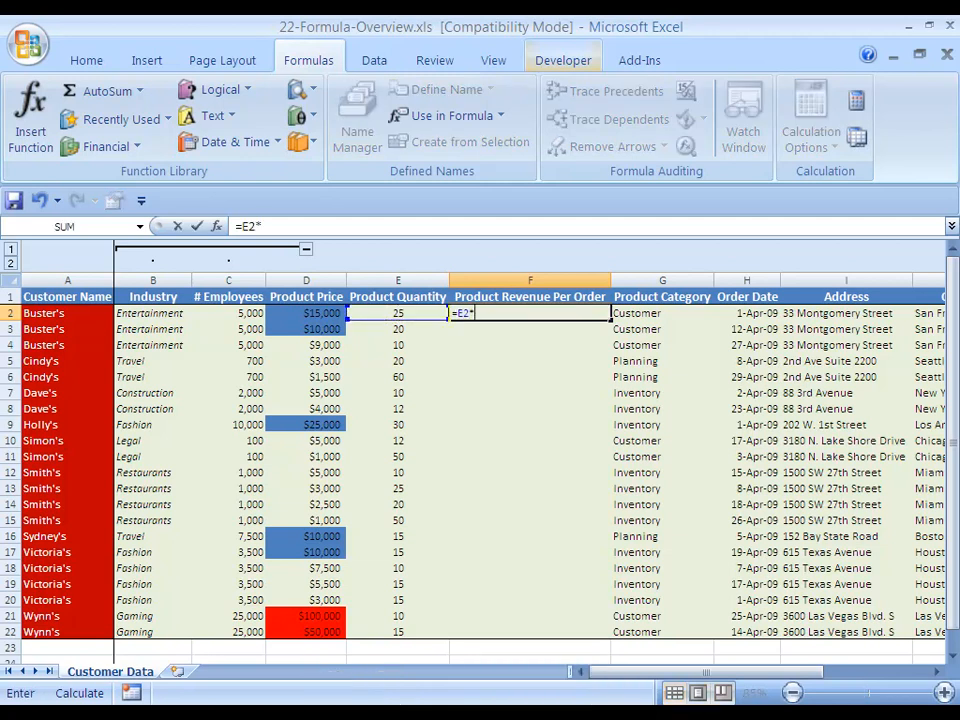
key(Left)
key(Left)
key(ctrl+Return)
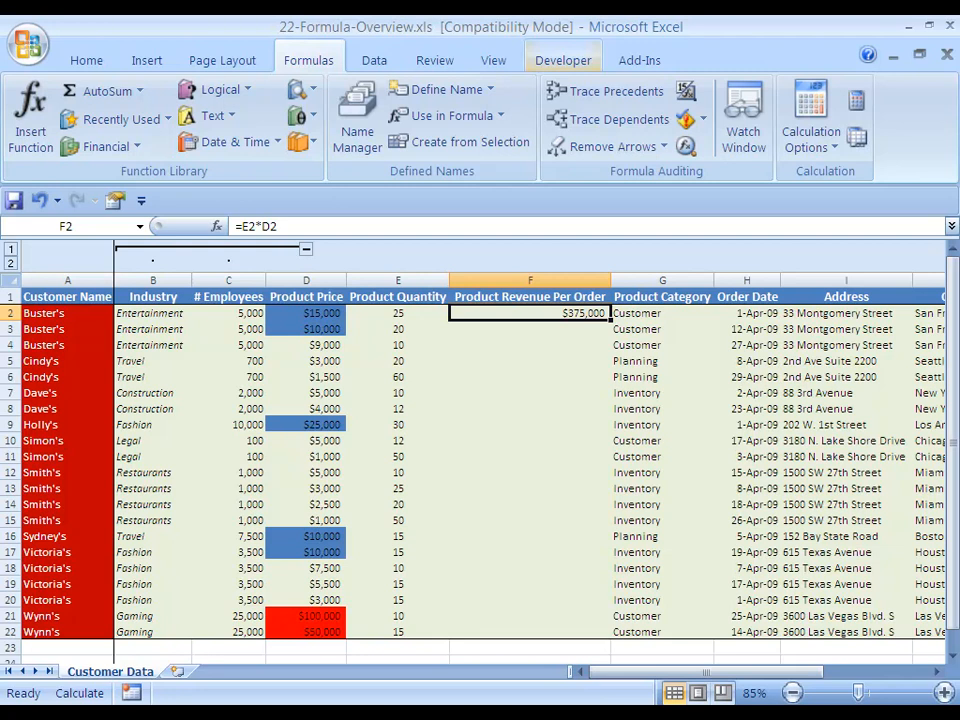
key(shift+Down)
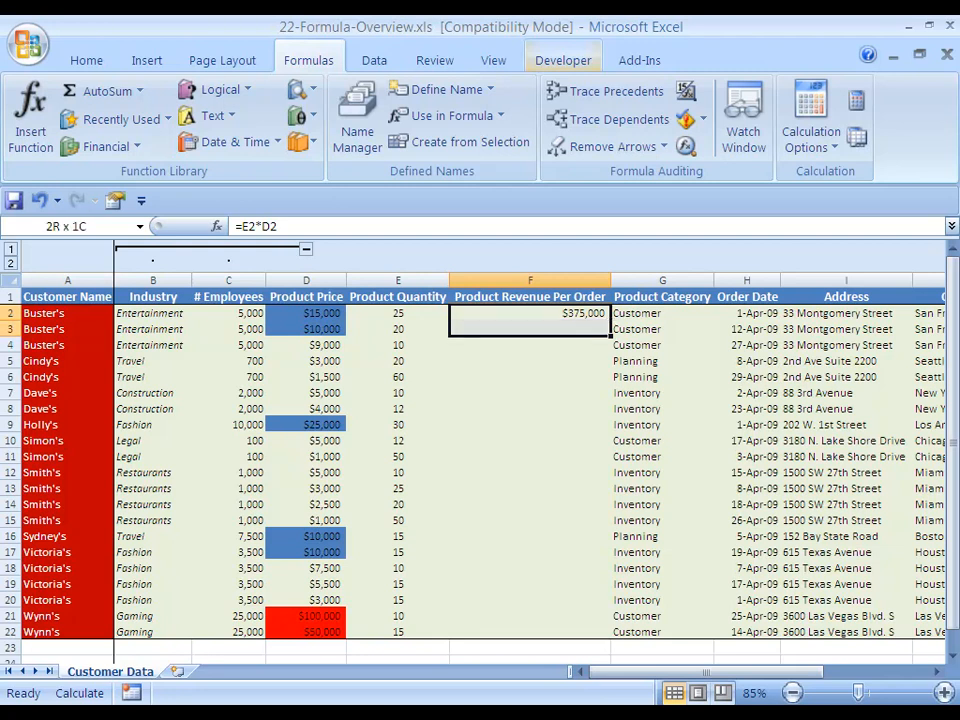
key(shift+Down)
key(shift+Down)
key(shift+Down)
key(shift+Down)
key(shift+Down)
key(shift+Down)
key(shift+Down)
key(shift+Down)
key(shift+Down)
key(shift+Down)
key(shift+Down)
key(shift+Down)
key(shift+Down)
key(shift+Down)
key(shift+Down)
key(shift+Down)
key(shift+Down)
key(shift+Down)
key(shift+Down)
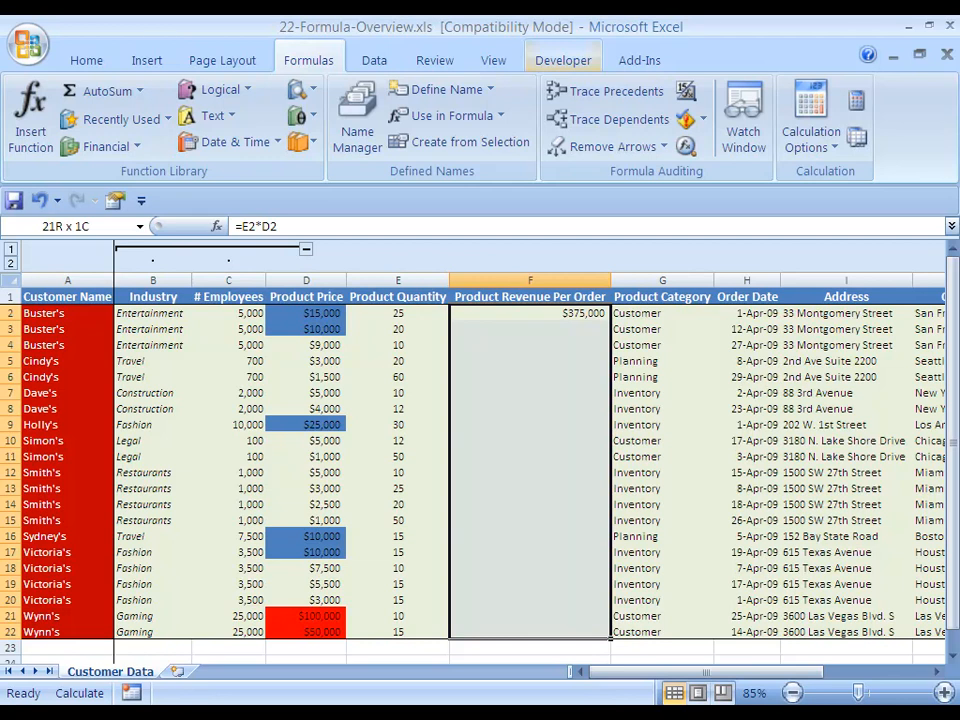
key(Down)
key(Up)
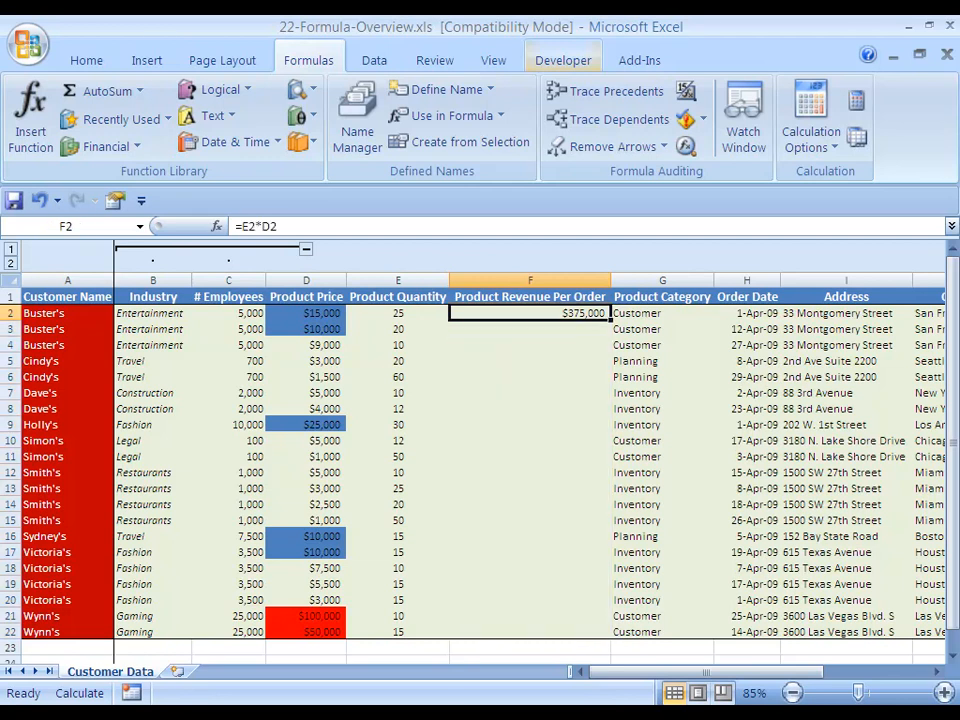
Copy F2 and paste only its formulas and number formats into the range F2:F22
key(ctrl+c)
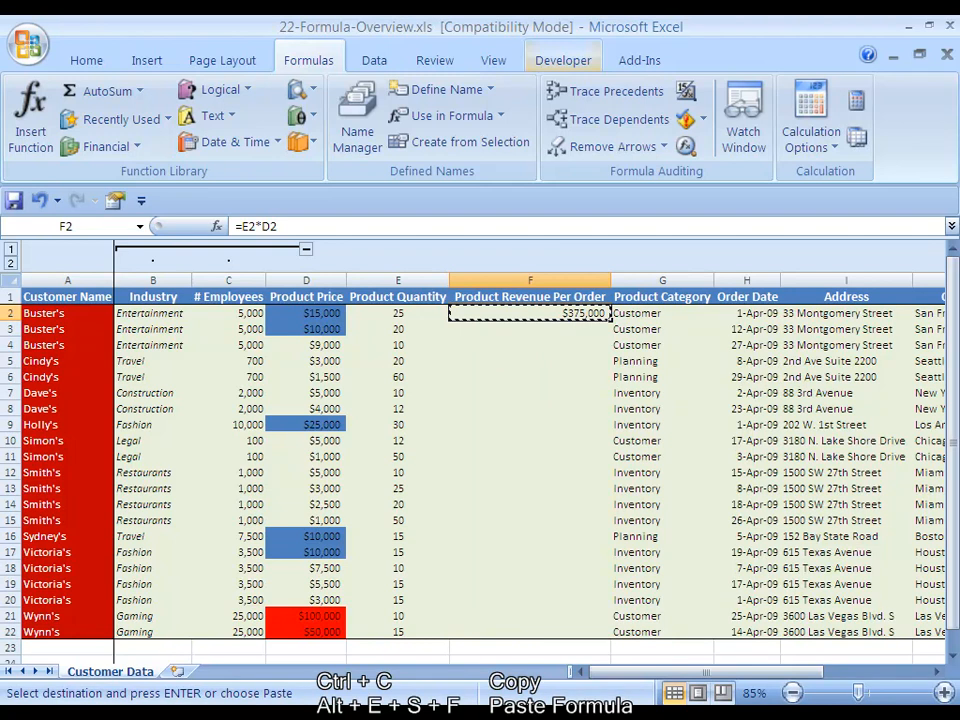
key(shift+Down)
key(shift+Down)
key(shift+Down)
key(shift+Down)
key(shift+Down)
key(shift+Down)
key(shift+Down)
key(shift+Down)
key(shift+Down)
key(shift+Down)
key(shift+Down)
key(shift+Down)
key(shift+Down)
key(shift+Down)
key(shift+Down)
key(shift+Down)
key(shift+Down)
key(shift+Down)
key(shift+Down)
key(shift+Down)
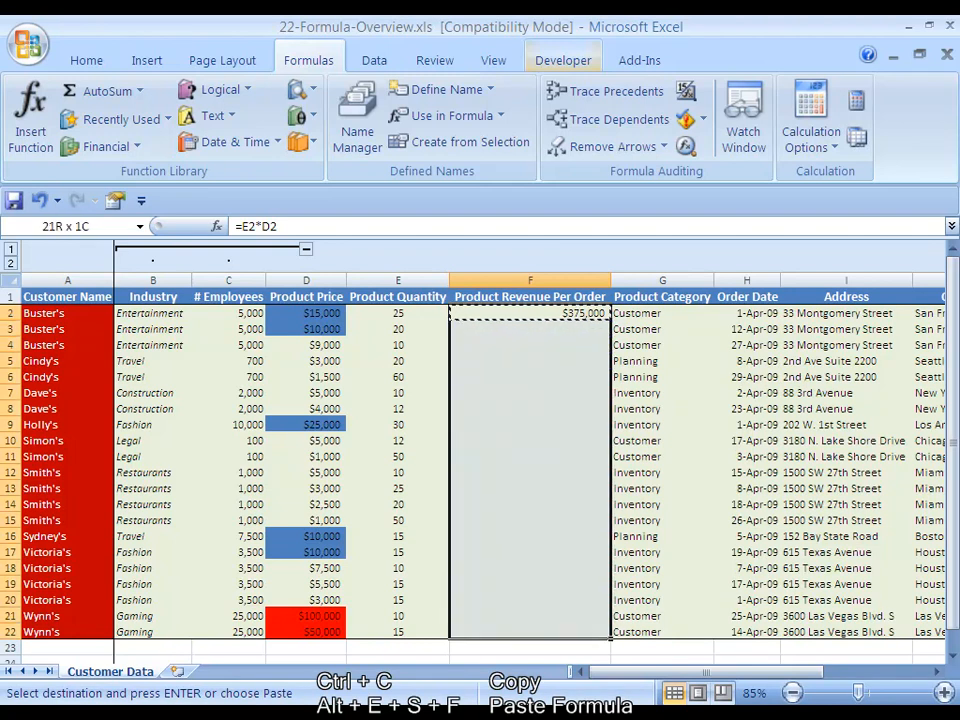
key(alt+e)
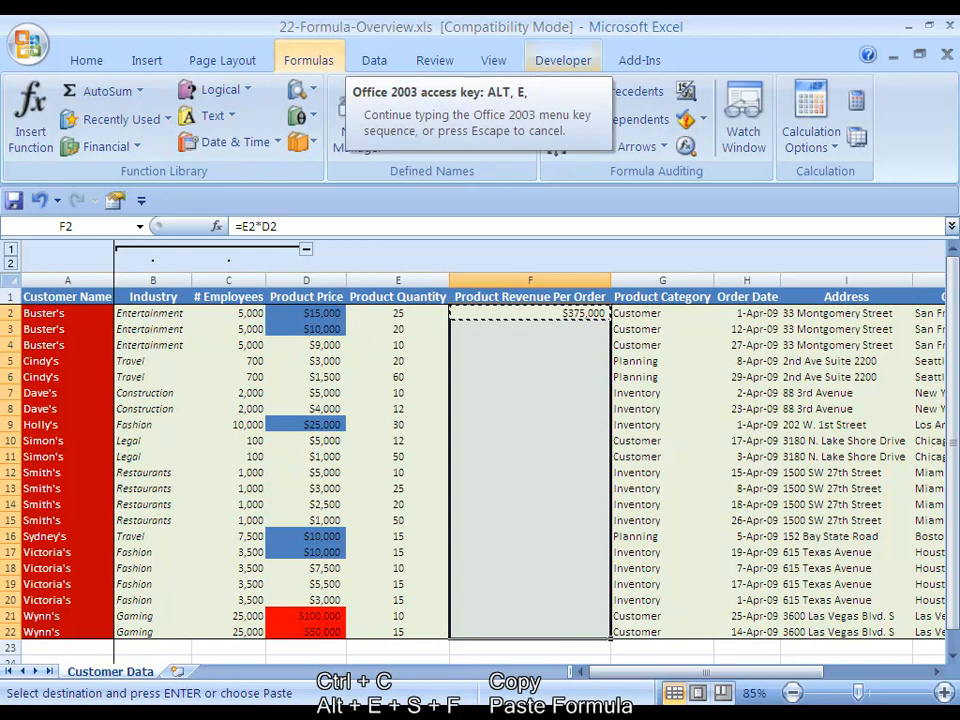
key(s)
key(f)
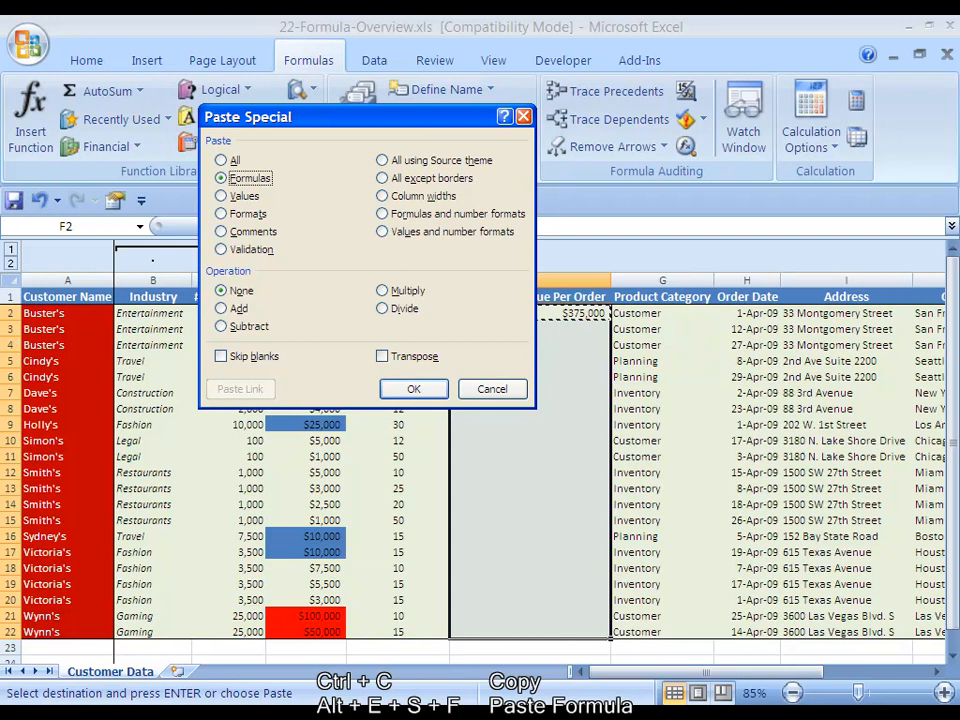
key(r)
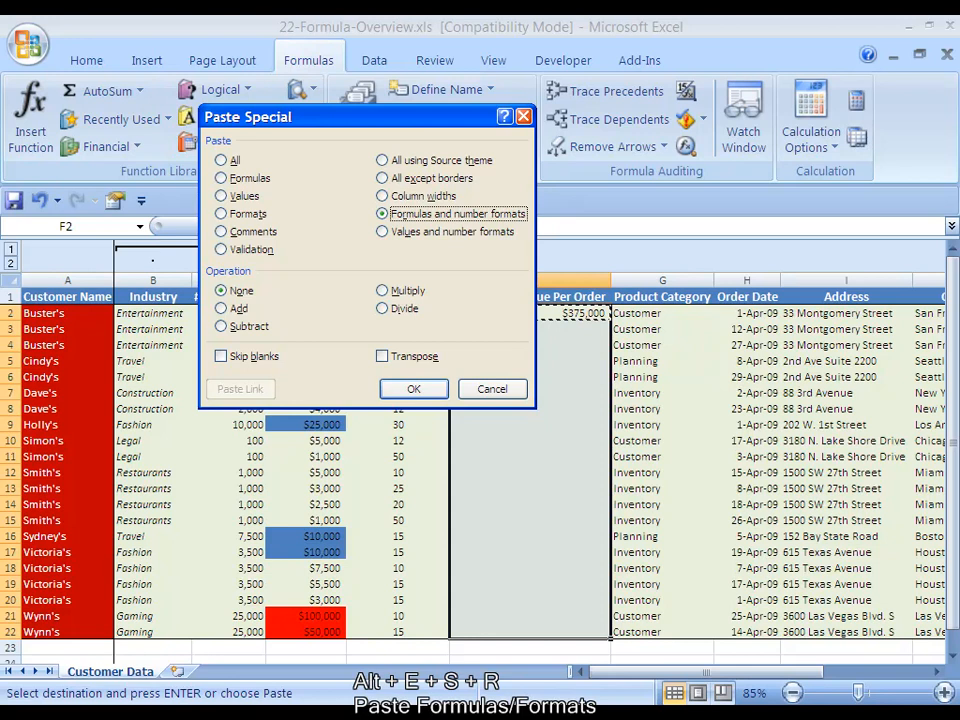
key(Return)
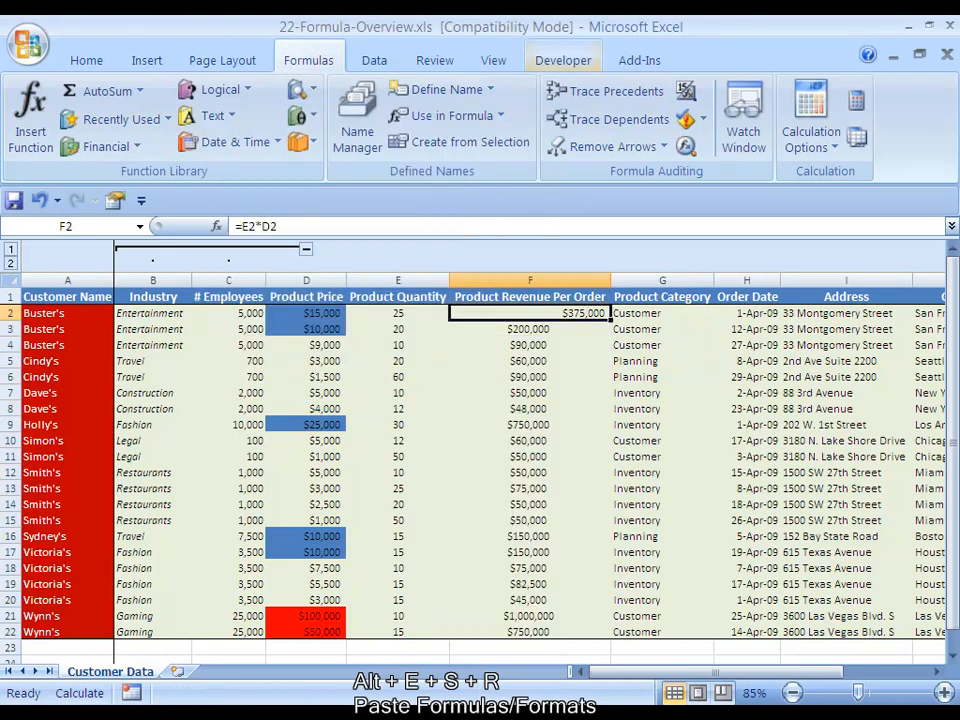
Clear the pasted formulas from F3:F22 and return to cell F2
key(Down)
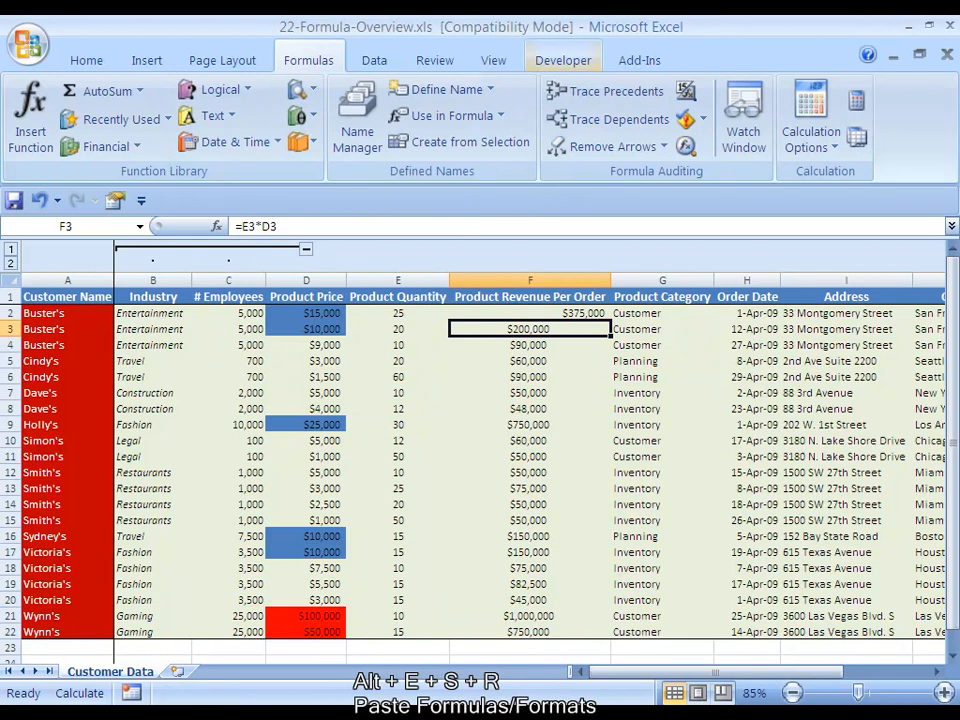
key(ctrl+shift+Down)
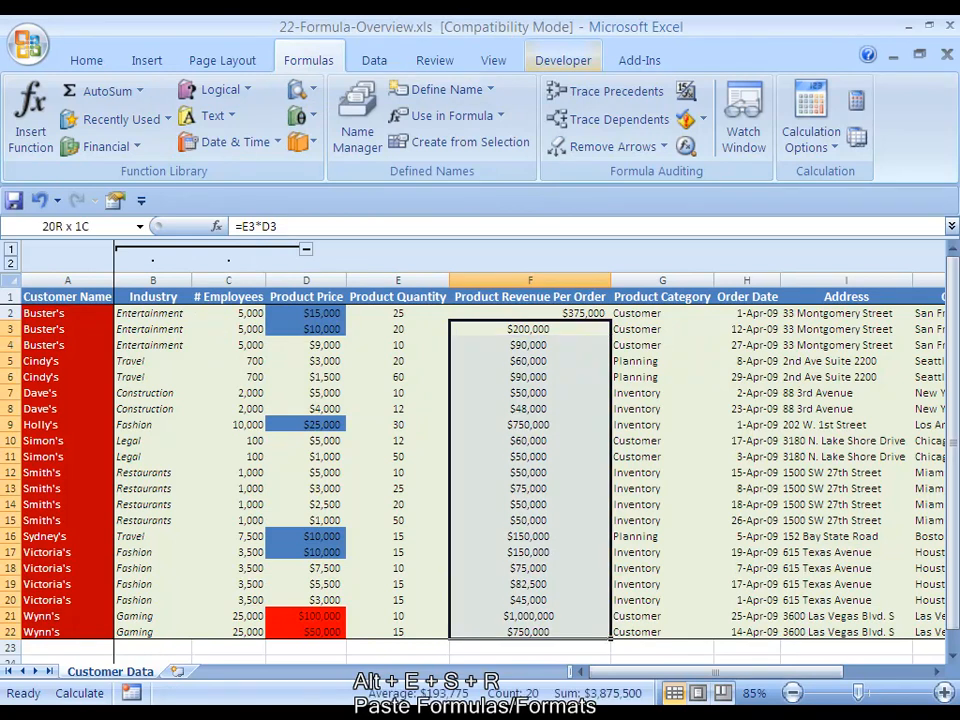
key(Delete)
key(Up)
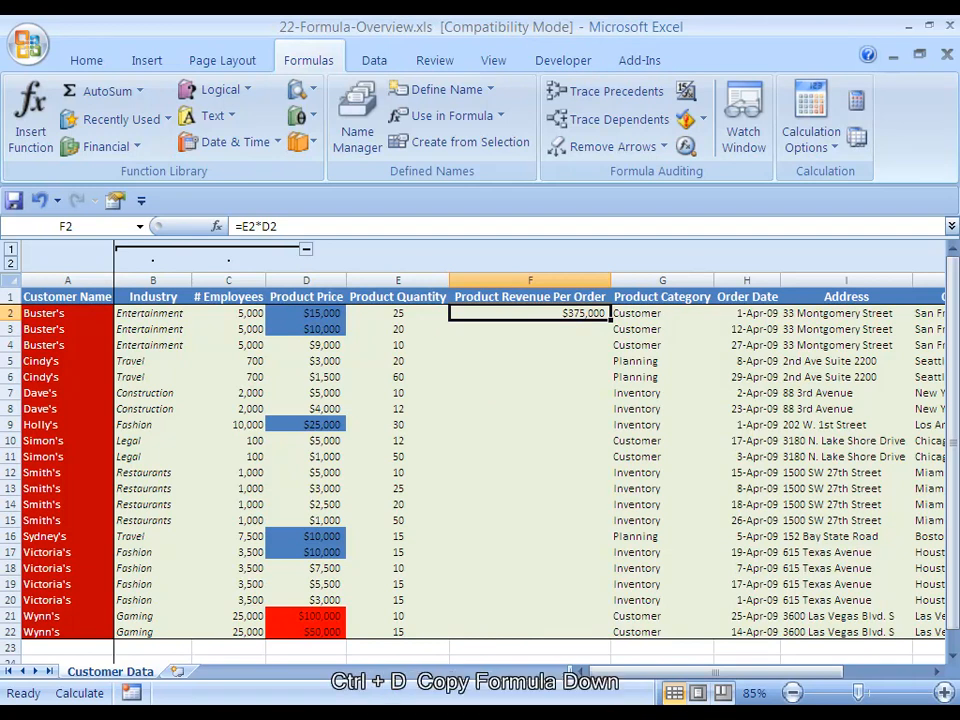
Fill the F2 formula and its formatting down through F22 for all remaining orders
key(Down)
key(Up)
key(shift+Down)
key(shift+Down)
key(shift+Down)
key(shift+Down)
key(shift+Down)
key(shift+Down)
key(shift+Down)
key(shift+Down)
key(shift+Down)
key(shift+Down)
key(shift+Down)
key(shift+Down)
key(shift+Down)
key(shift+Down)
key(shift+Down)
key(shift+Down)
key(shift+Down)
key(shift+Down)
key(shift+Down)
key(shift+Down)
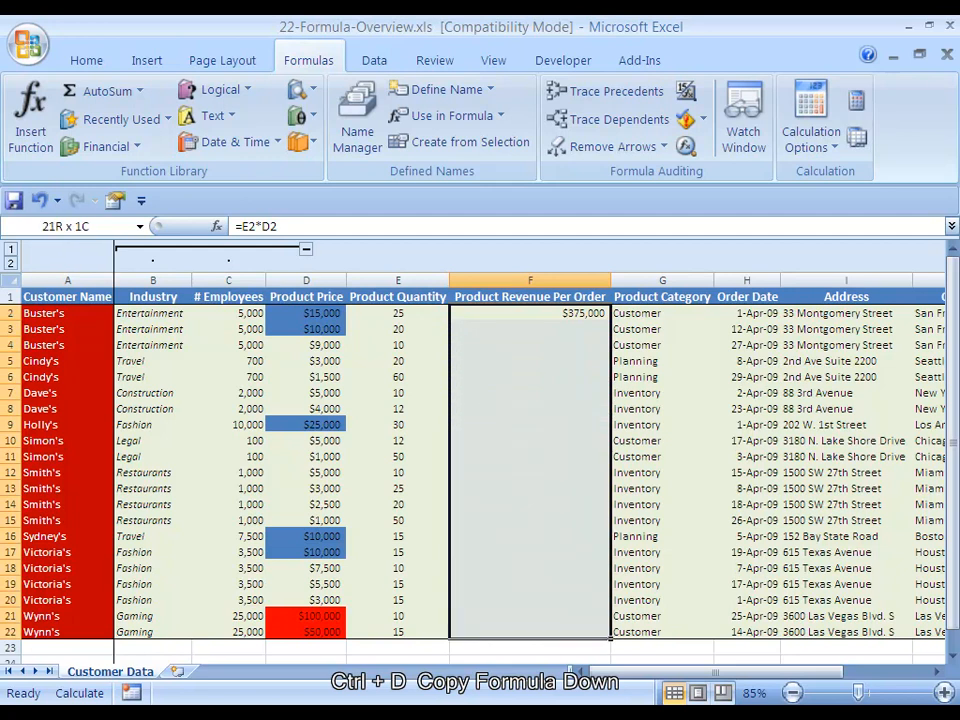
key(ctrl+d)
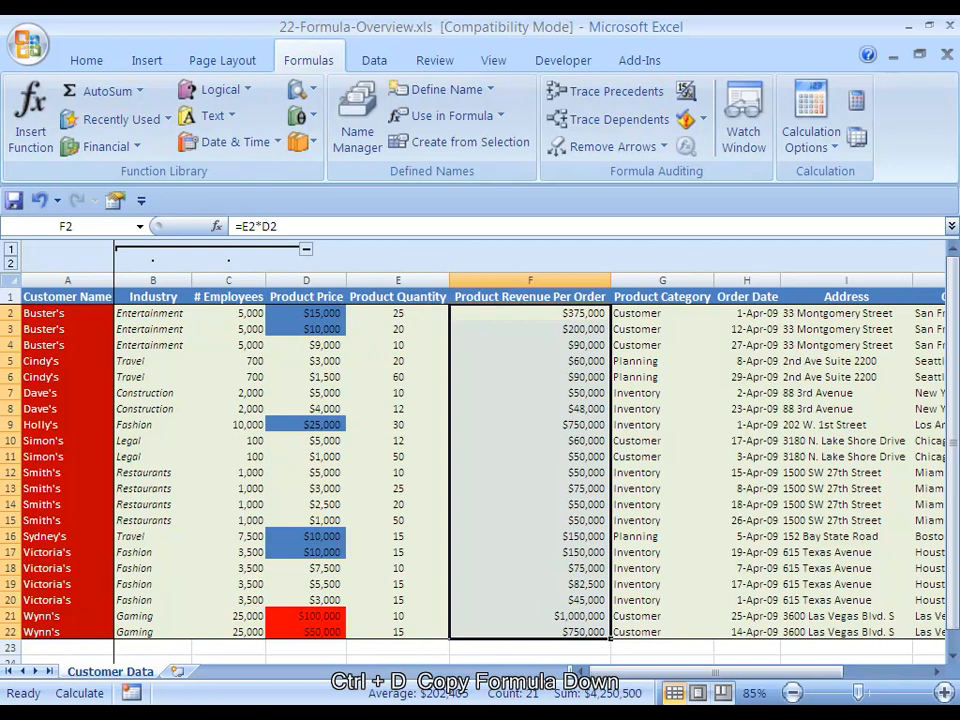
Check the filled revenue formulas in the first and last order rows of column F
key(Down)
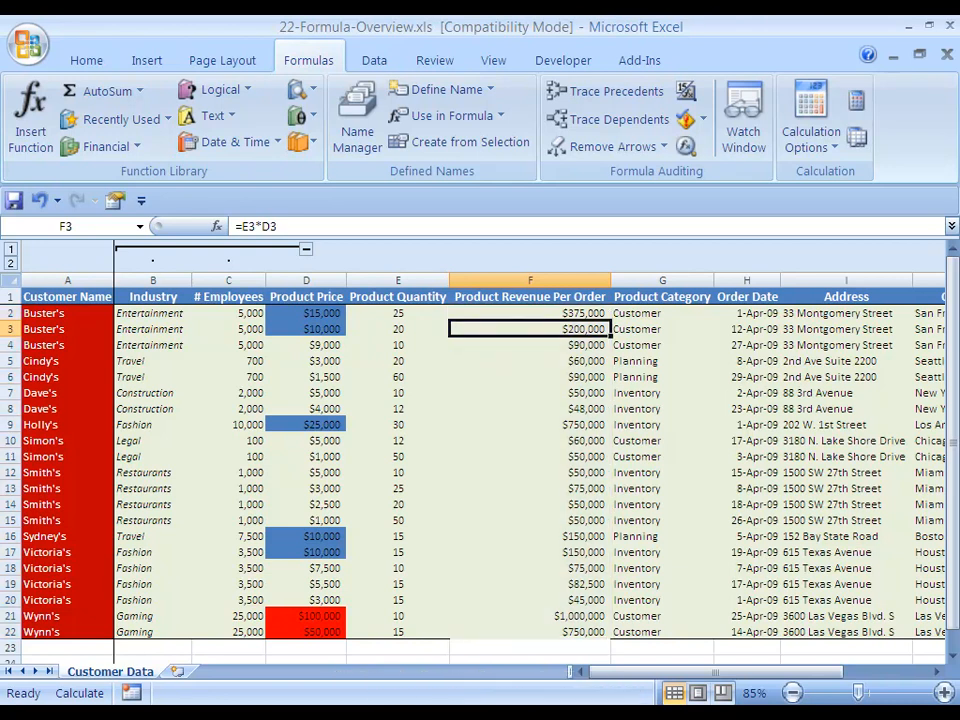
key(ctrl+Down)
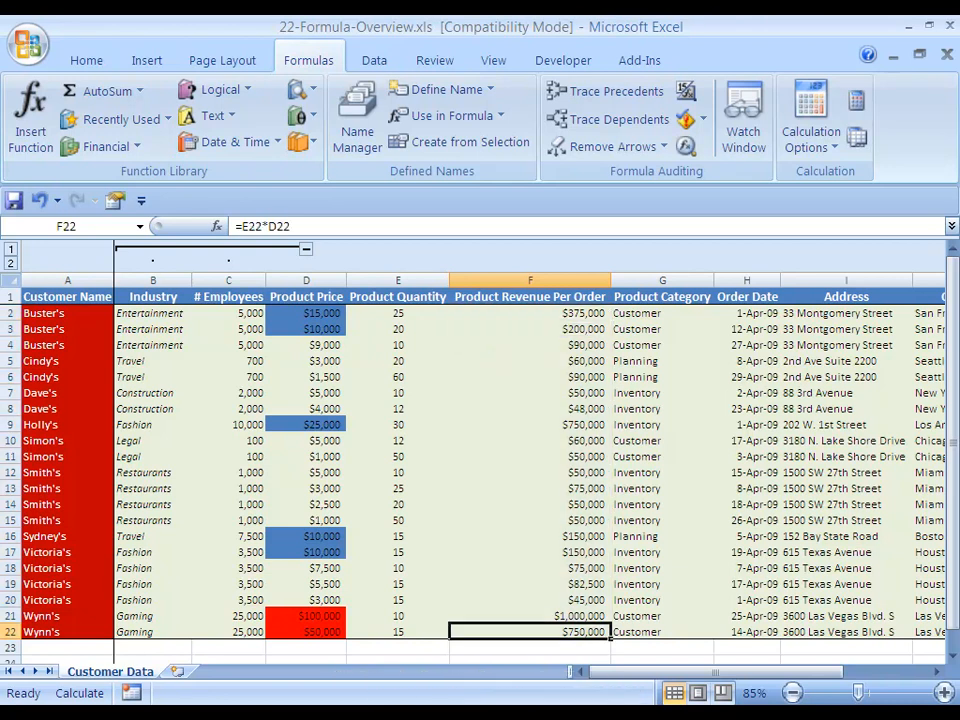
key(ctrl+Up)
key(Down)
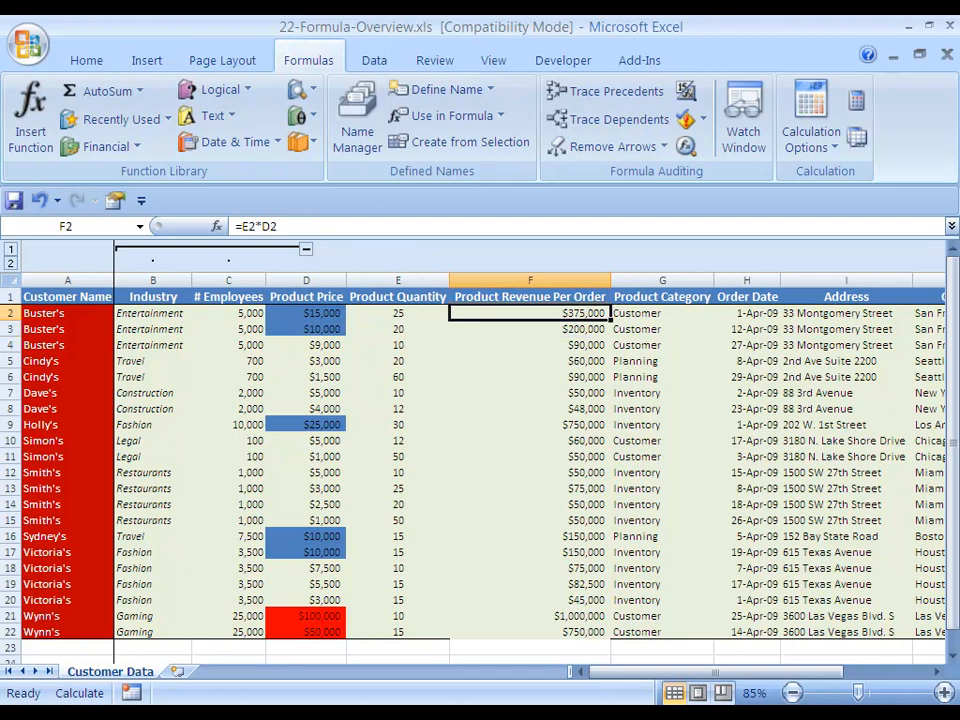
key(shift+Right)
key(Left)
key(Right)
key(ctrl+Down)
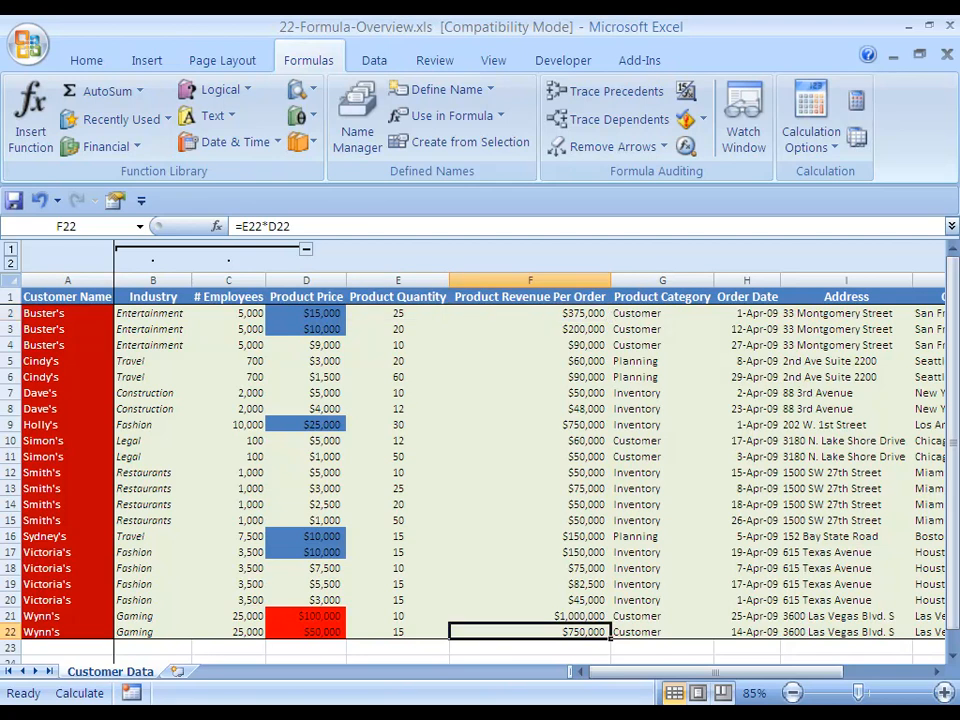
key(ctrl+Up)
key(Down)
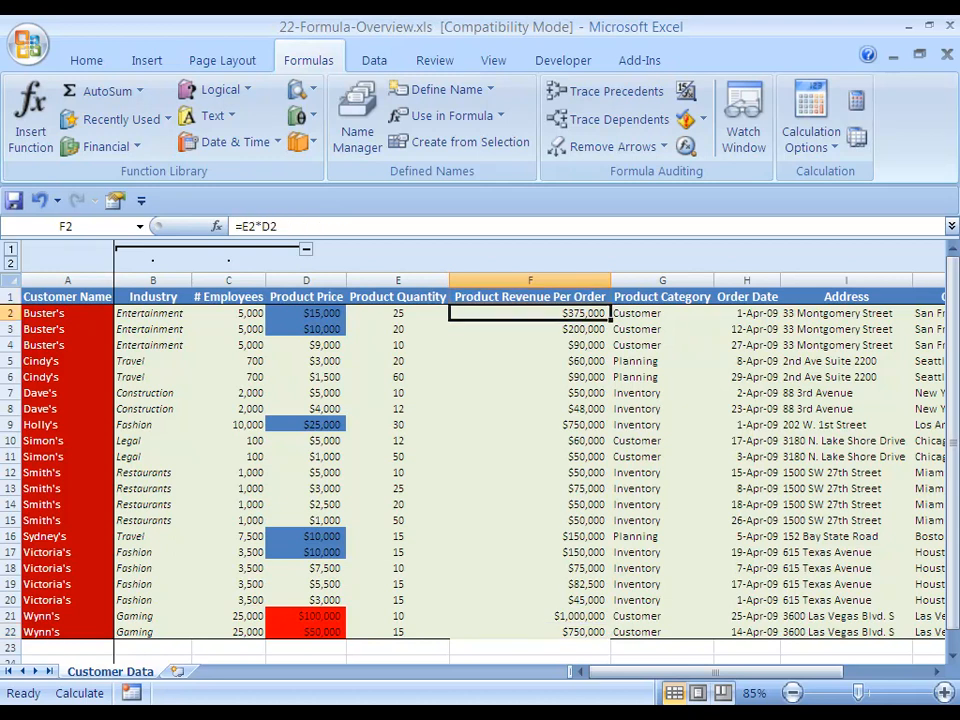
Select the whole run of revenue formulas from F2 to F22
key(ctrl+shift+Down)
click(530, 313)
key(ctrl+shift+Down)
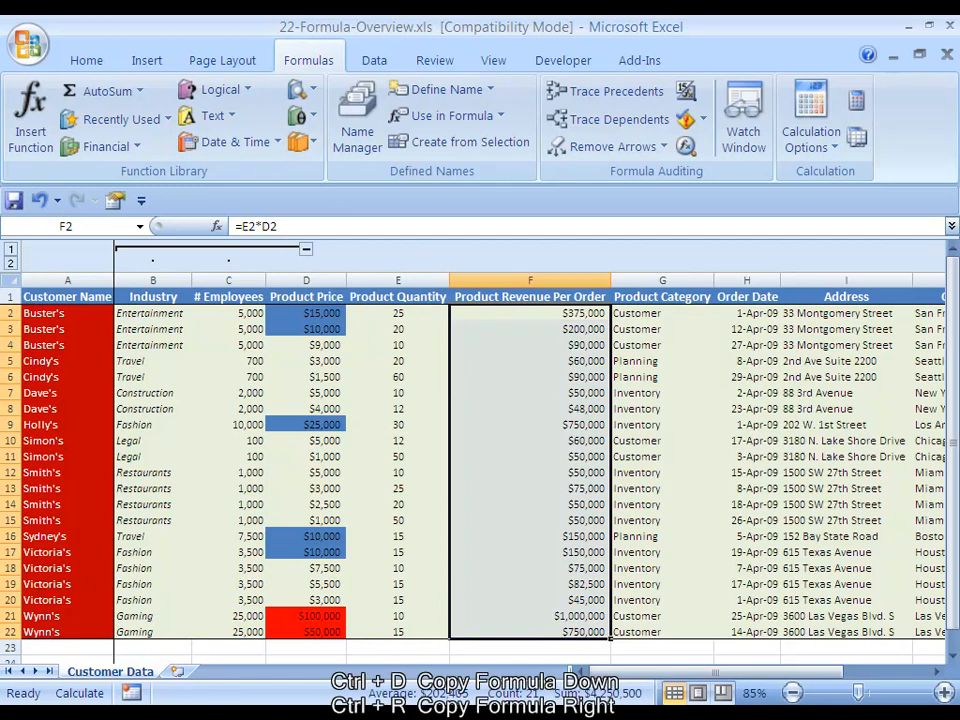
Copy the revenue formula in F2 and paste it as formulas only over F2:F22
click(530, 313)
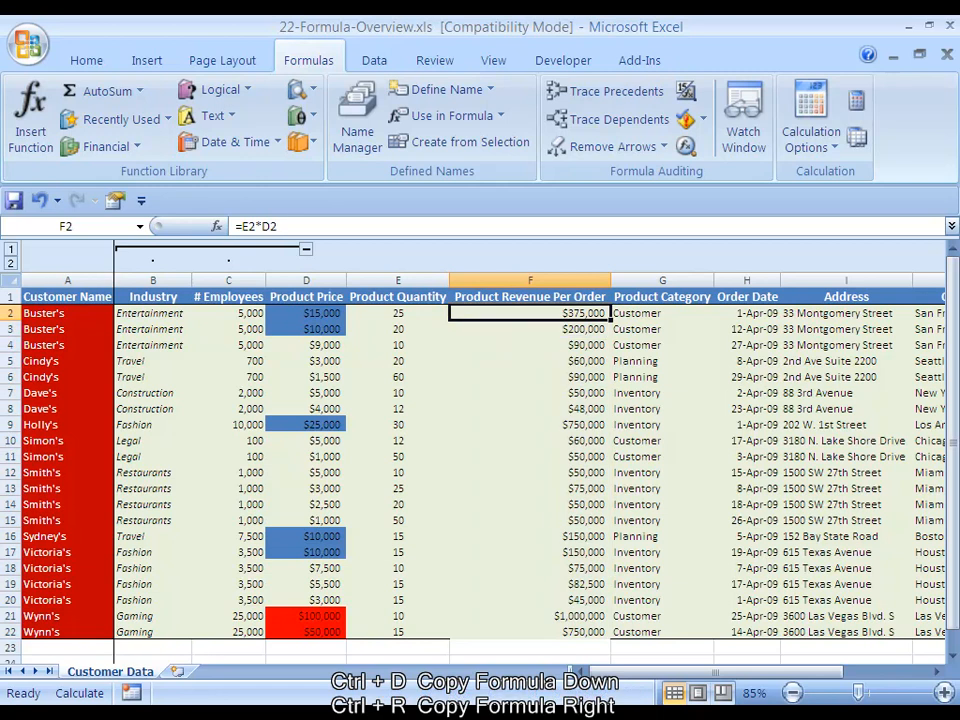
key(ctrl+c)
key(ctrl+shift+Down)
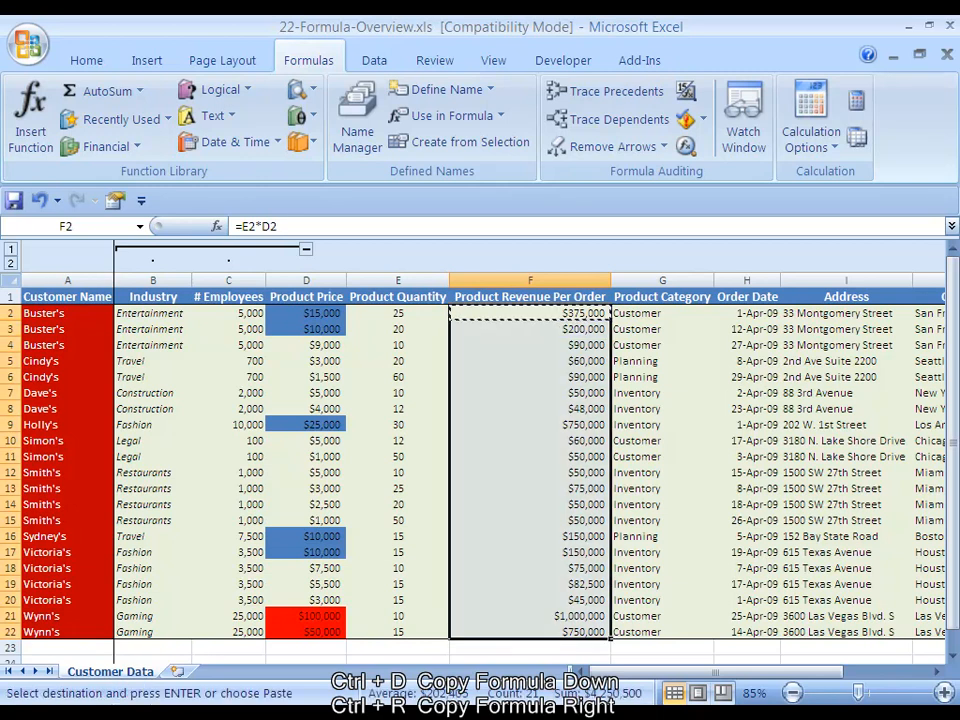
key(ctrl+alt+v)
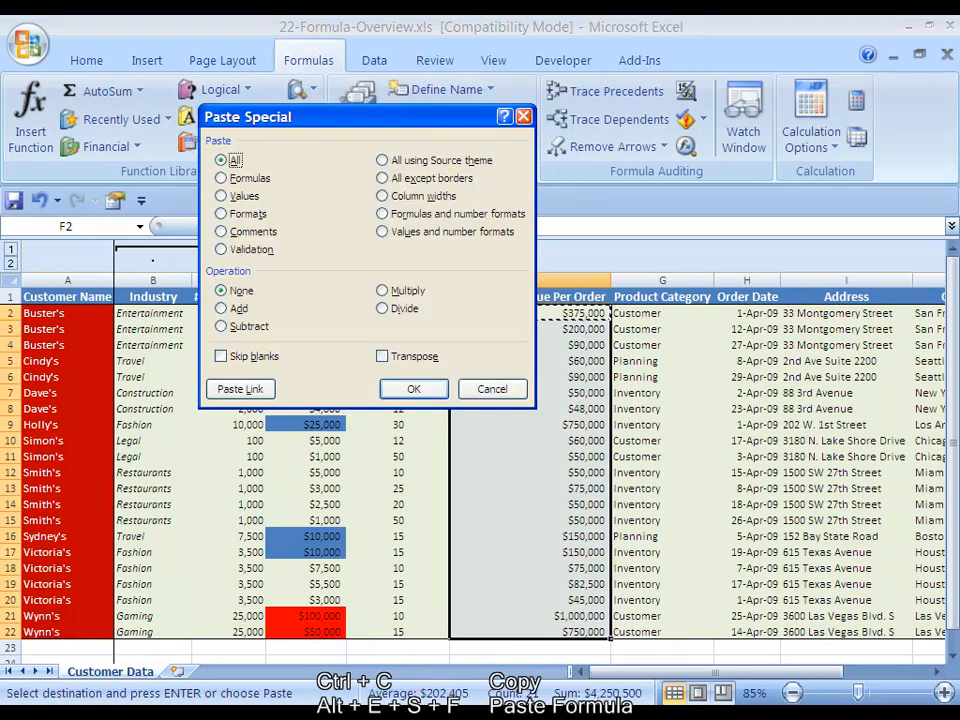
key(f)
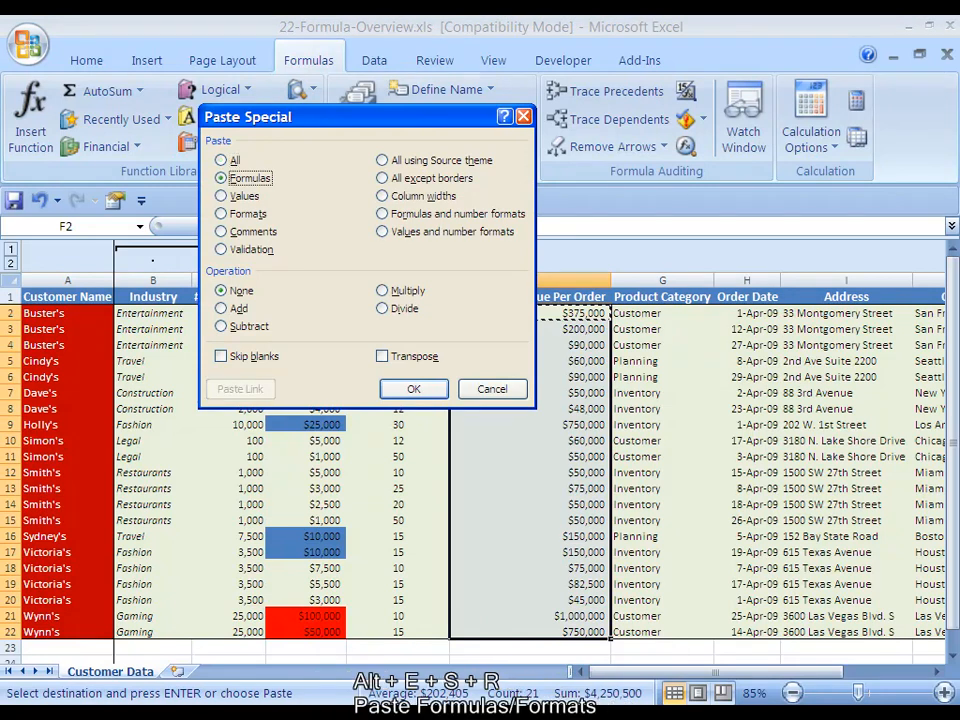
key(r)
key(Return)
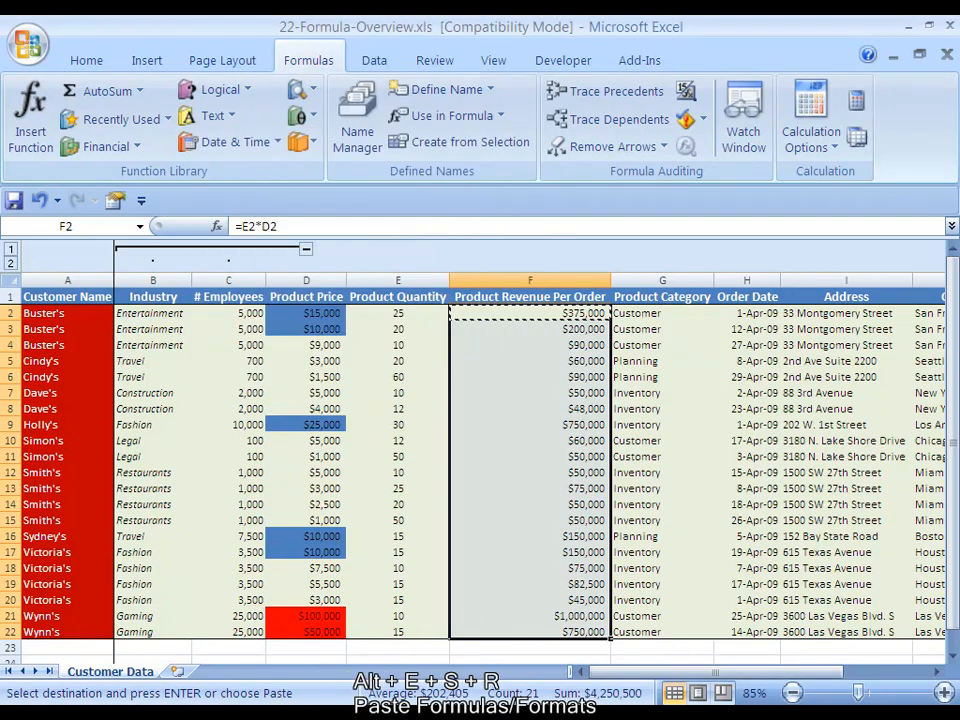
Paste the copied F2 formula over F2:F22 again, finishing with the Formulas and number formats option
key(alt+e)
key(s)
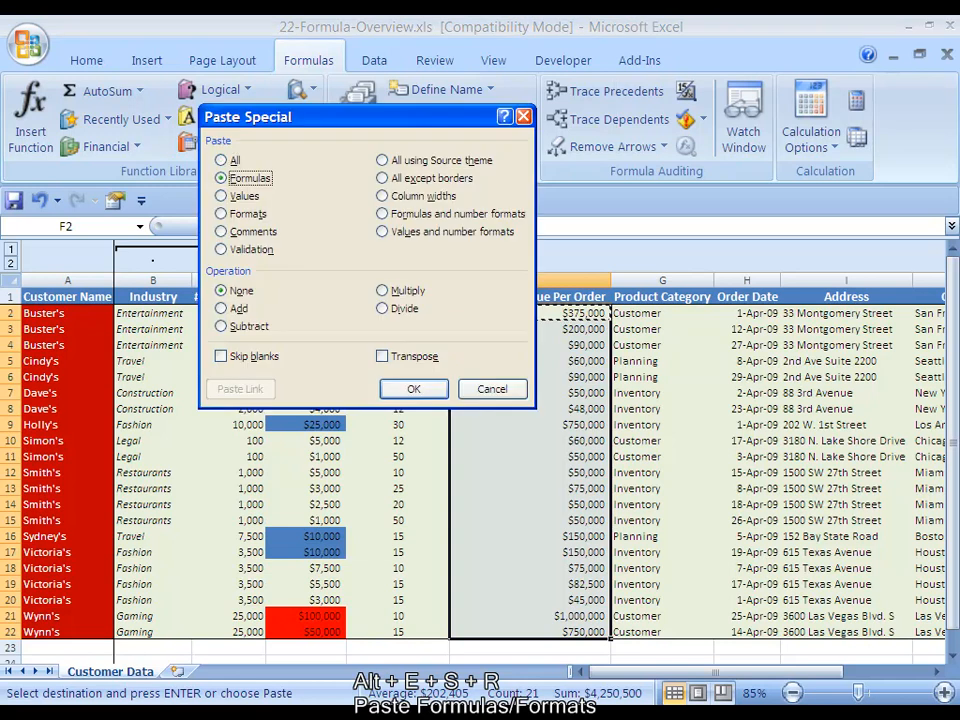
key(Return)
key(alt+e)
key(s)
key(r)
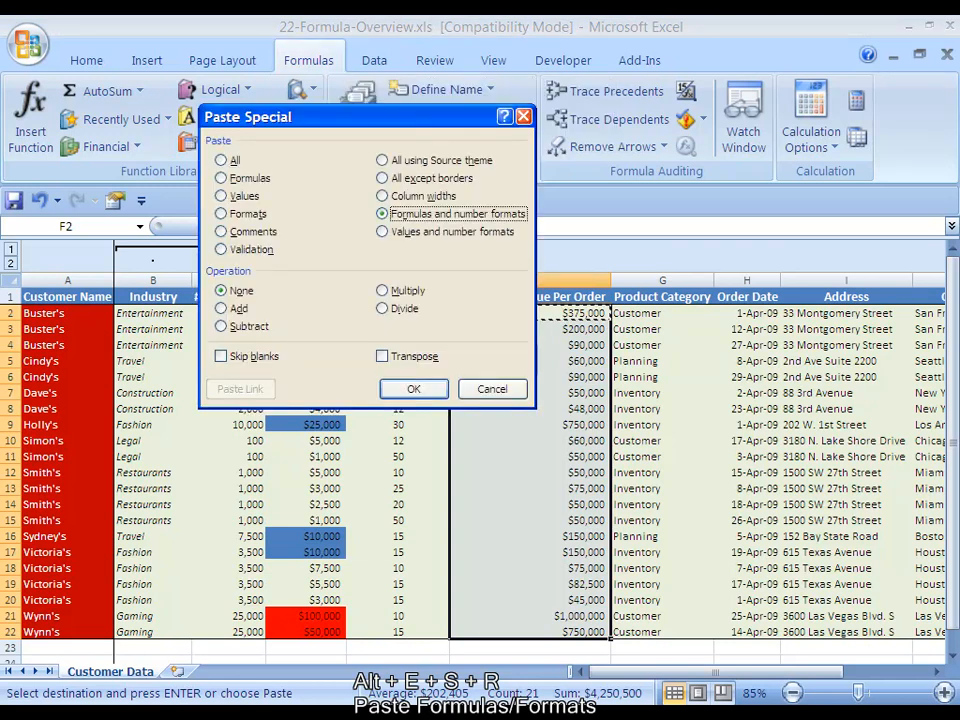
key(Return)
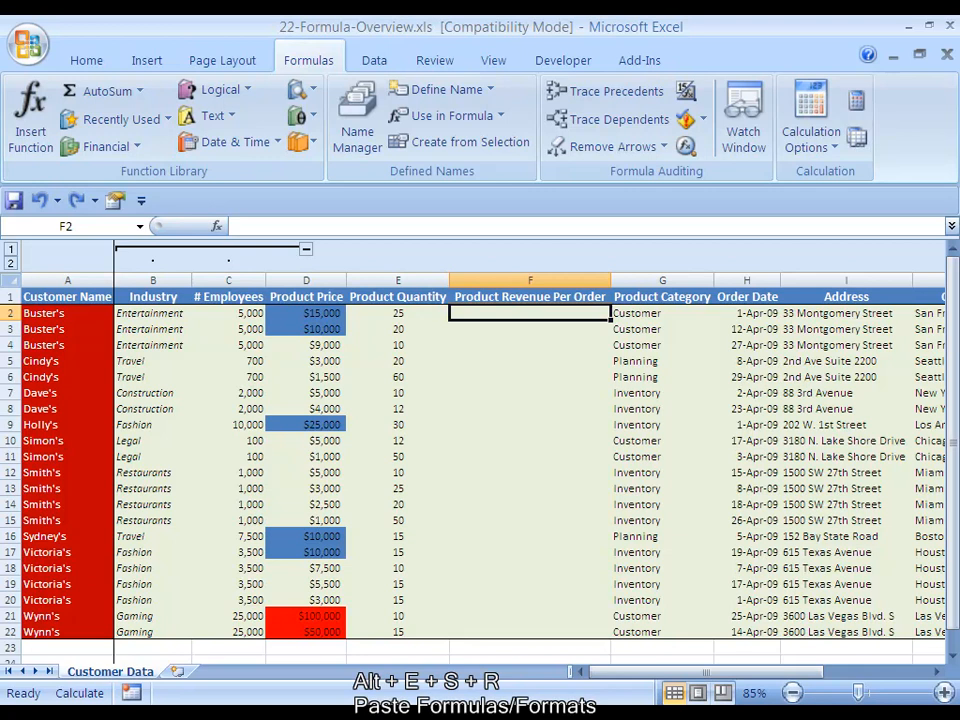
Undo the earlier edits until the Product Revenue Per Order column is removed, leaving Product Category in column F
key(ctrl+z)
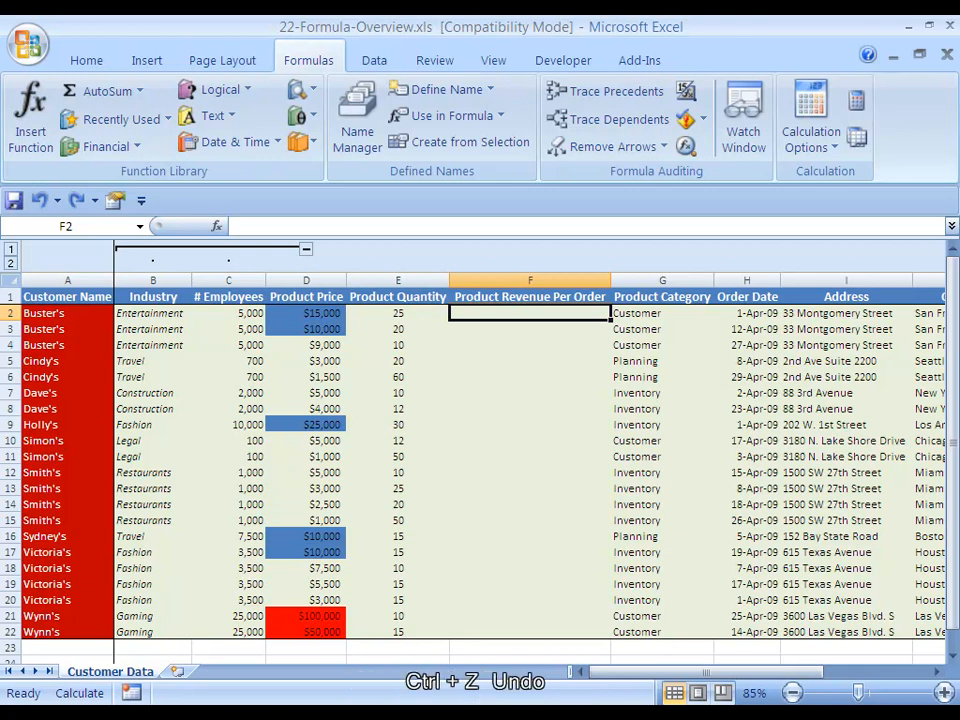
key(ctrl+z)
key(ctrl+z)
key(ctrl+z)
key(ctrl+z)
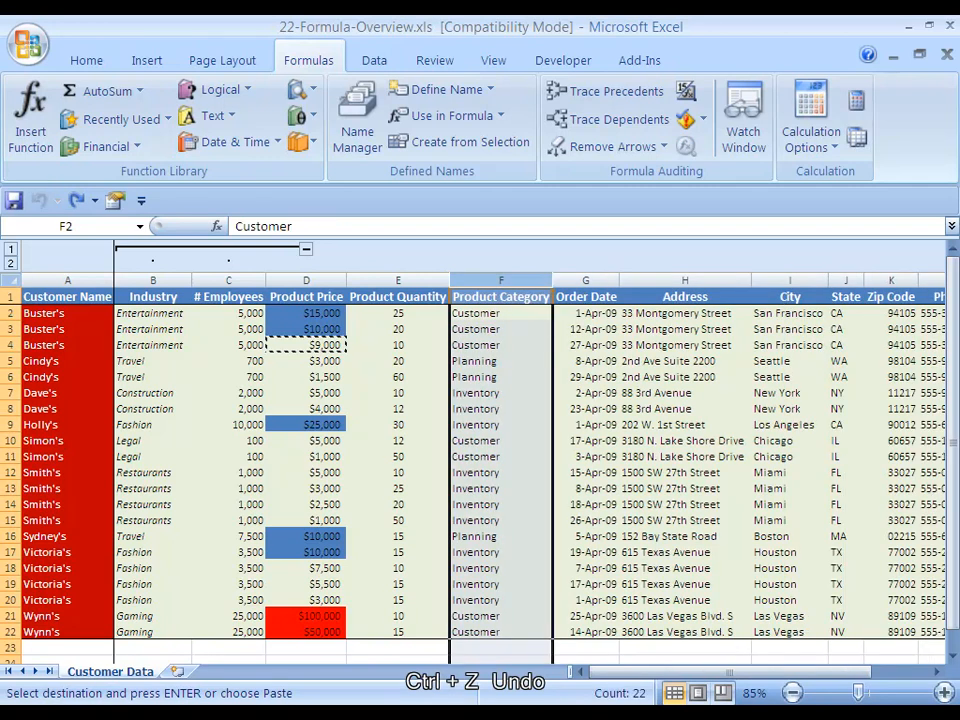
click(500, 329)
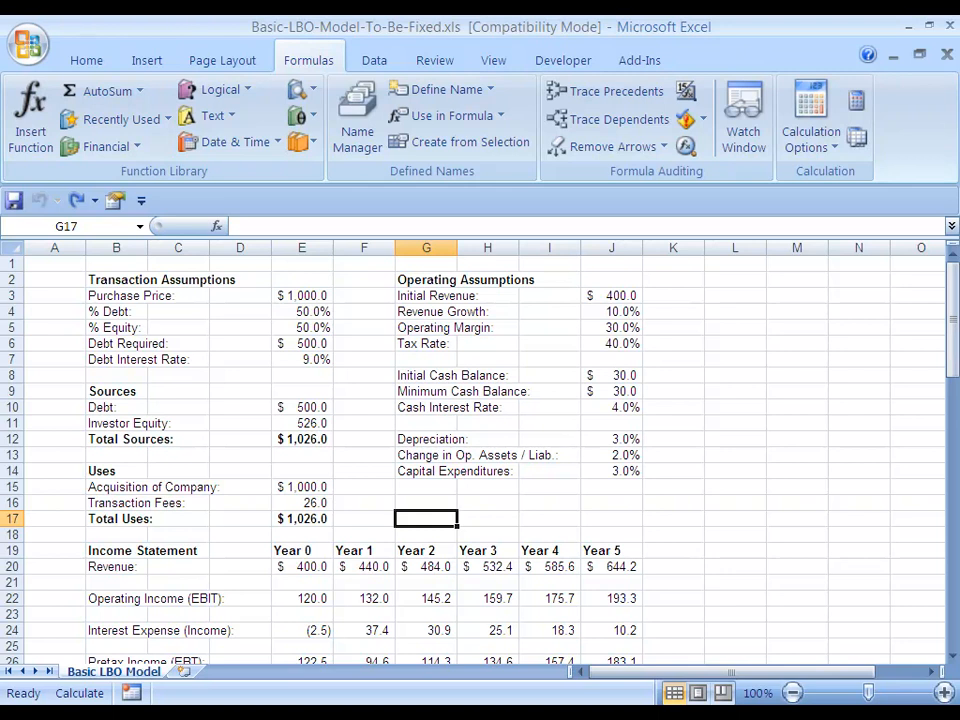
Examine the Year 1 and Year 0 revenue formulas in F20 and E20 of the LBO model
key(Left)
key(Left)
key(Down)
key(Down)
key(Down)
key(Right)
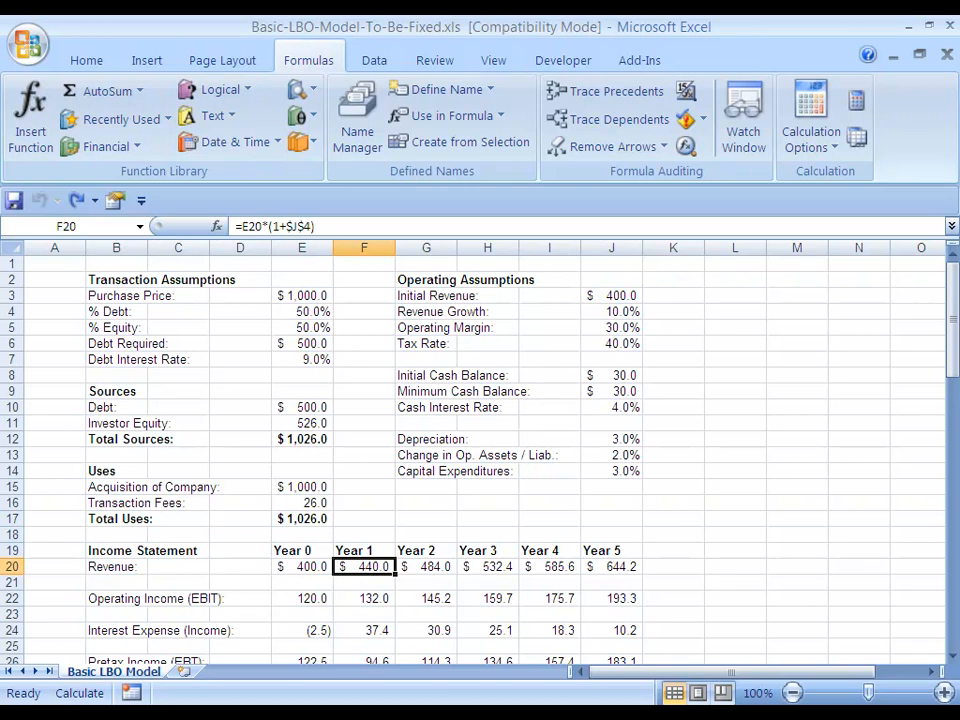
key(Left)
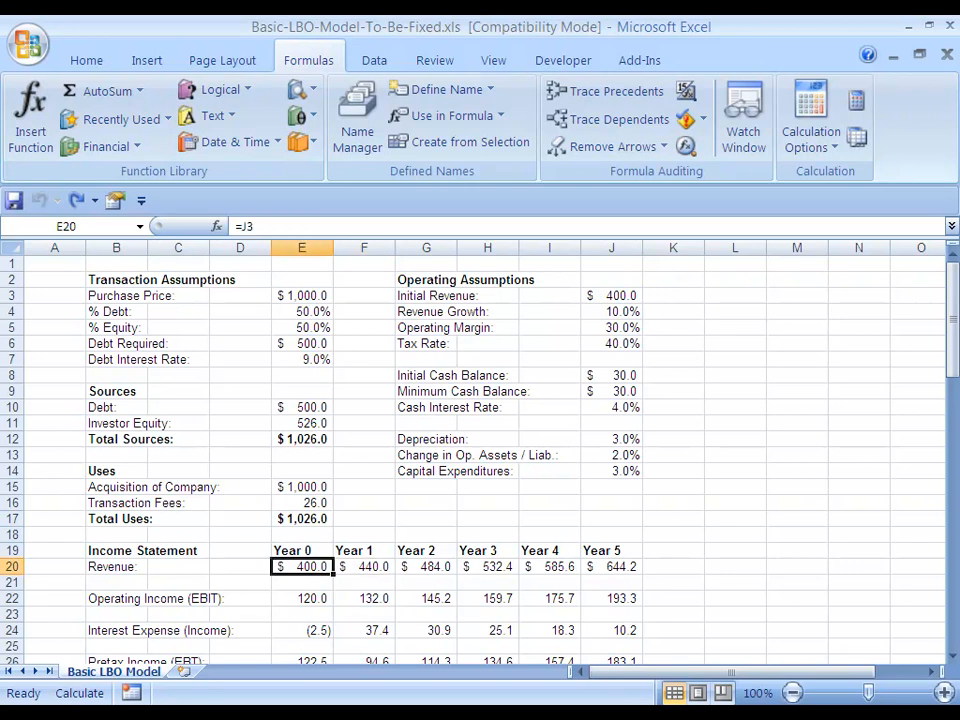
Inspect which cells the Year 0 Operating Income formula in E22 refers to, without changing it
key(Down)
key(Down)
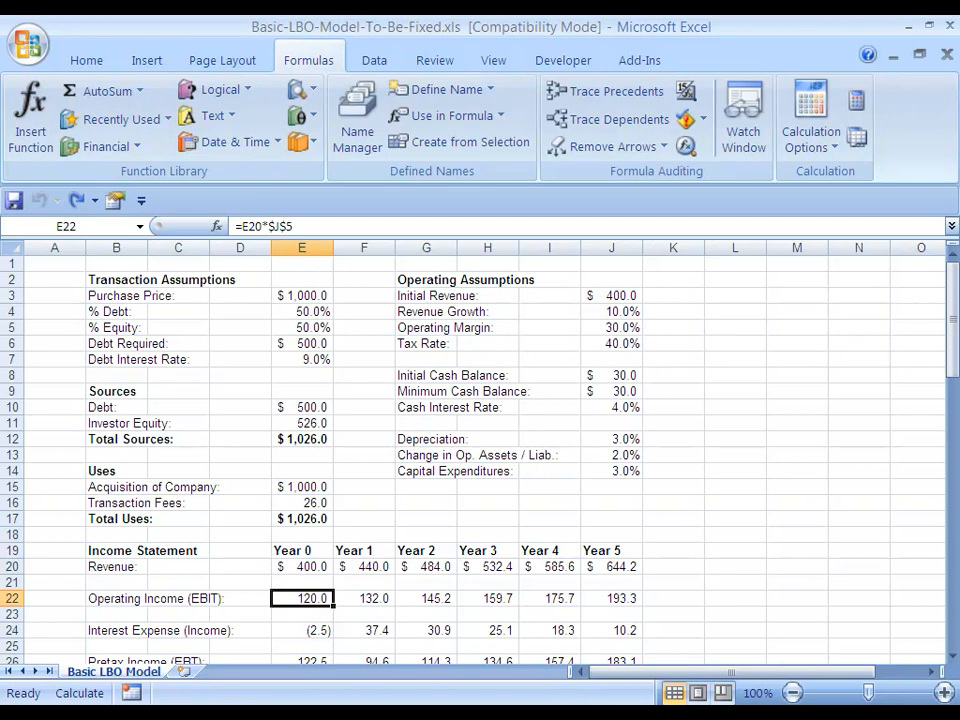
key(F2)
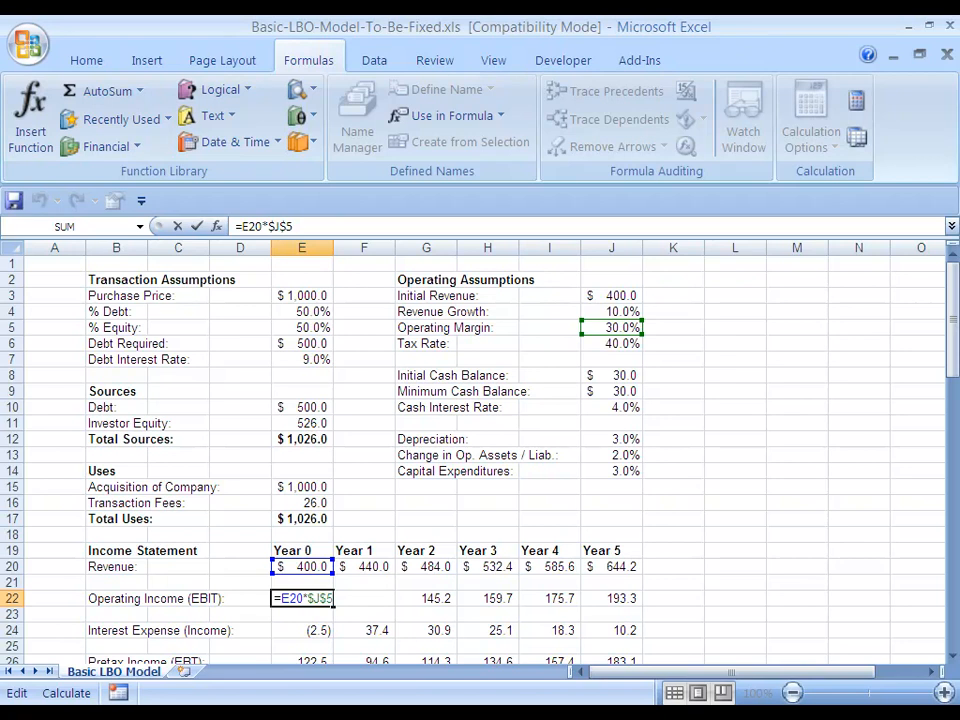
key(Escape)
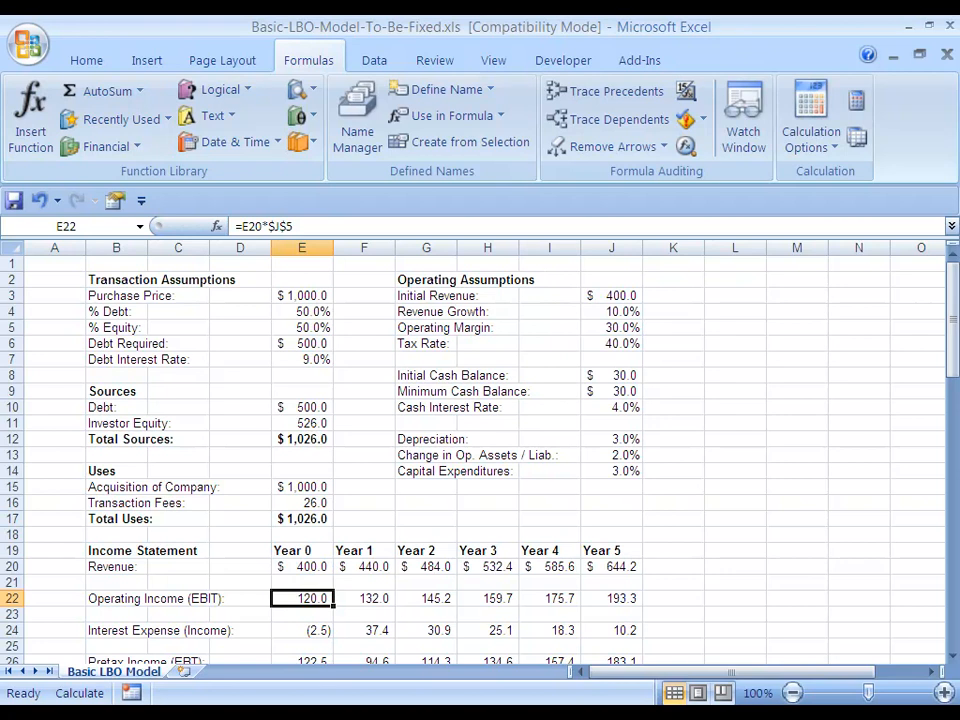
Compare the Operating Income formulas across the following years in row 22 and return to E22
key(Right)
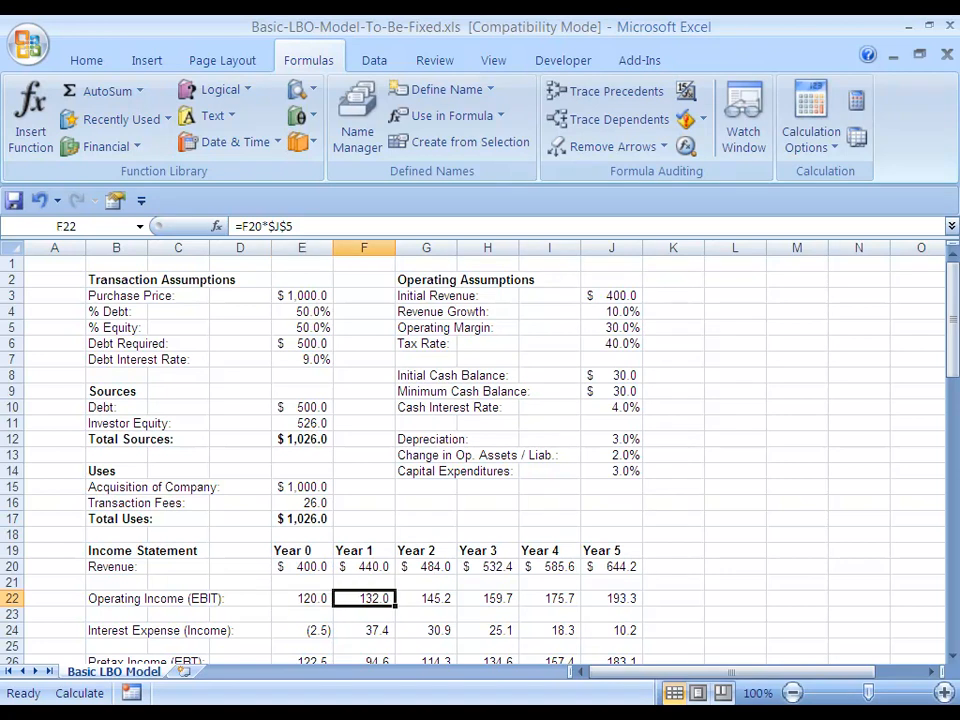
key(Right)
key(Right)
key(Right)
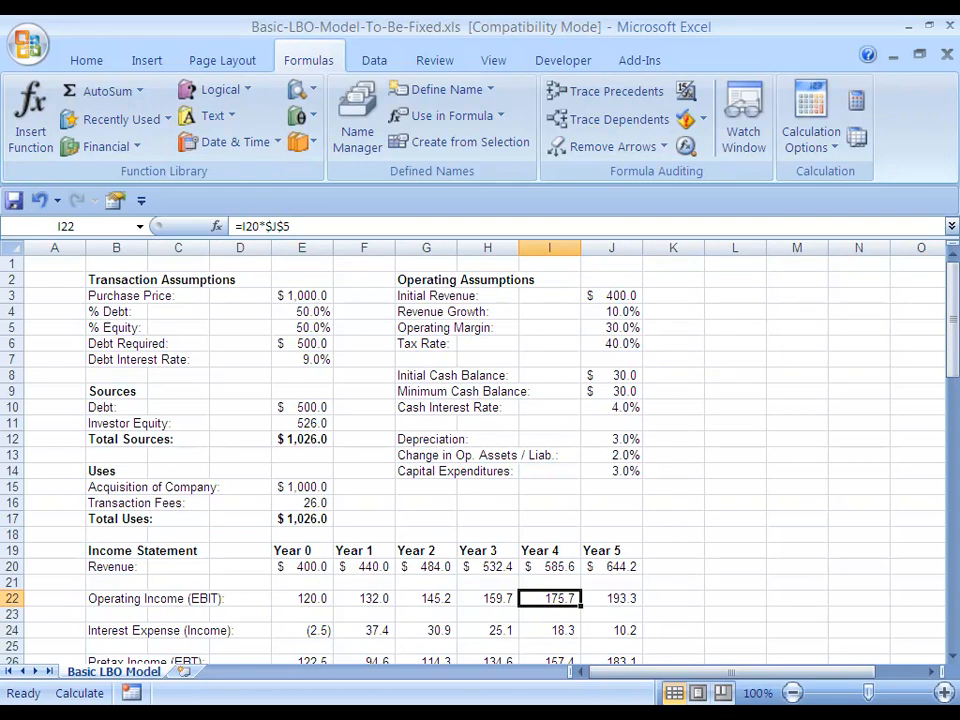
key(Left)
key(Left)
key(Left)
key(Left)
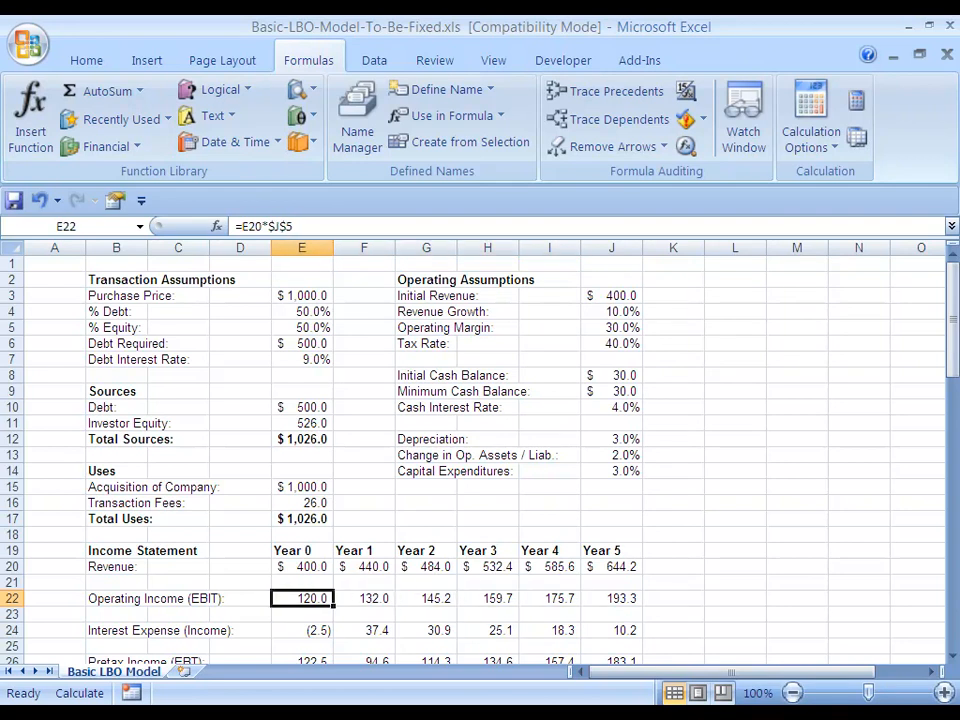
Recheck the cell references in E22 and look up the Operating Margin assumption in J5
key(F2)
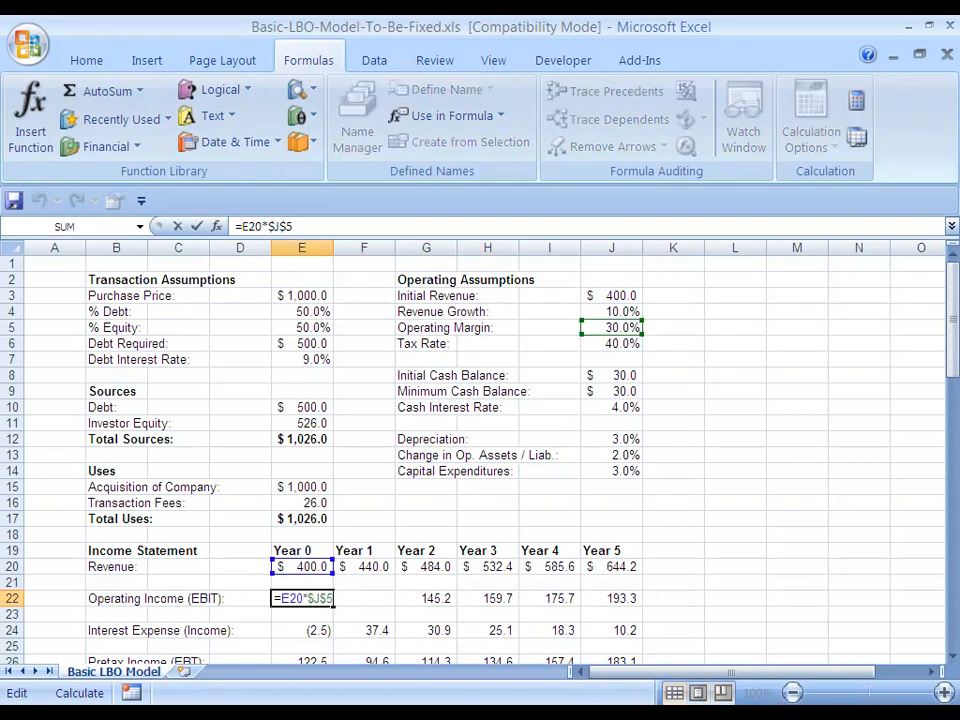
key(Escape)
key(Right)
key(Right)
key(Right)
key(Right)
key(Right)
key(Up)
key(Up)
key(Up)
key(Up)
key(Up)
key(Up)
key(Up)
key(Up)
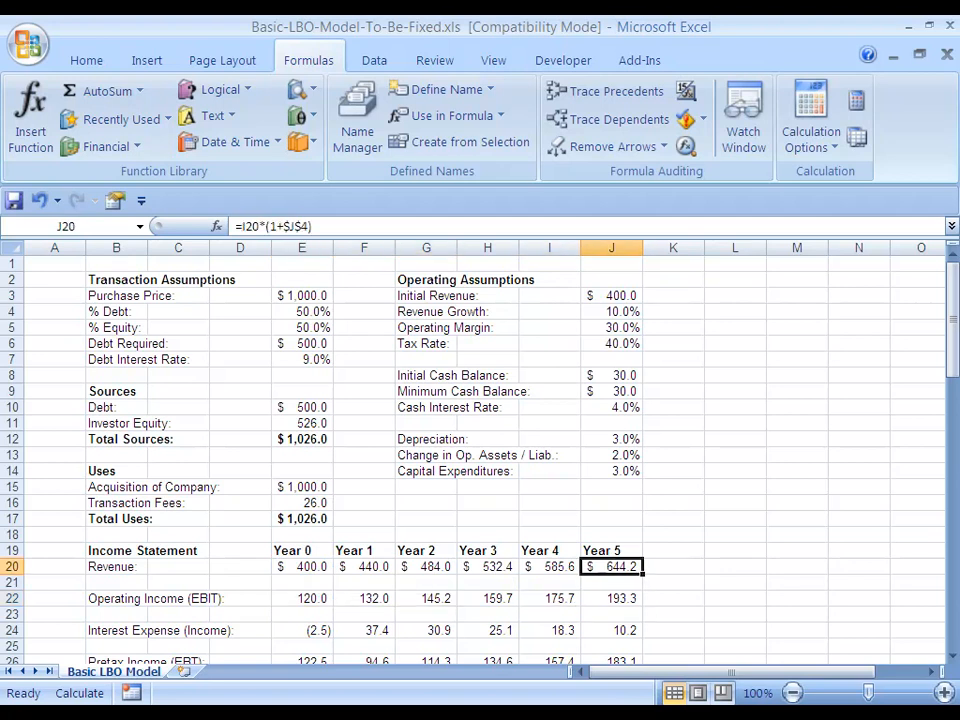
key(Up)
key(Up)
key(Up)
key(Up)
key(Up)
key(Up)
key(Up)
key(Up)
key(Up)
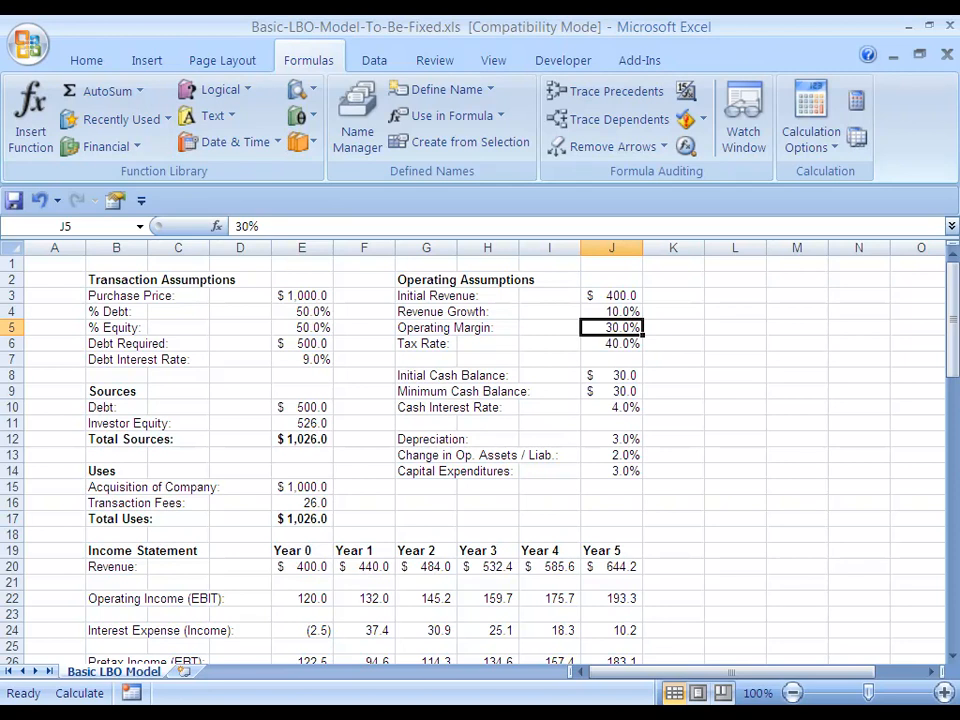
Clear the Operating Income formulas for Year 0 through Year 5 in E22:J22
key(Down)
key(Down)
key(Down)
key(Down)
key(Down)
key(Down)
key(Down)
key(Down)
key(Down)
key(Down)
key(Down)
key(Down)
key(Down)
key(Down)
key(Down)
key(Down)
key(Down)
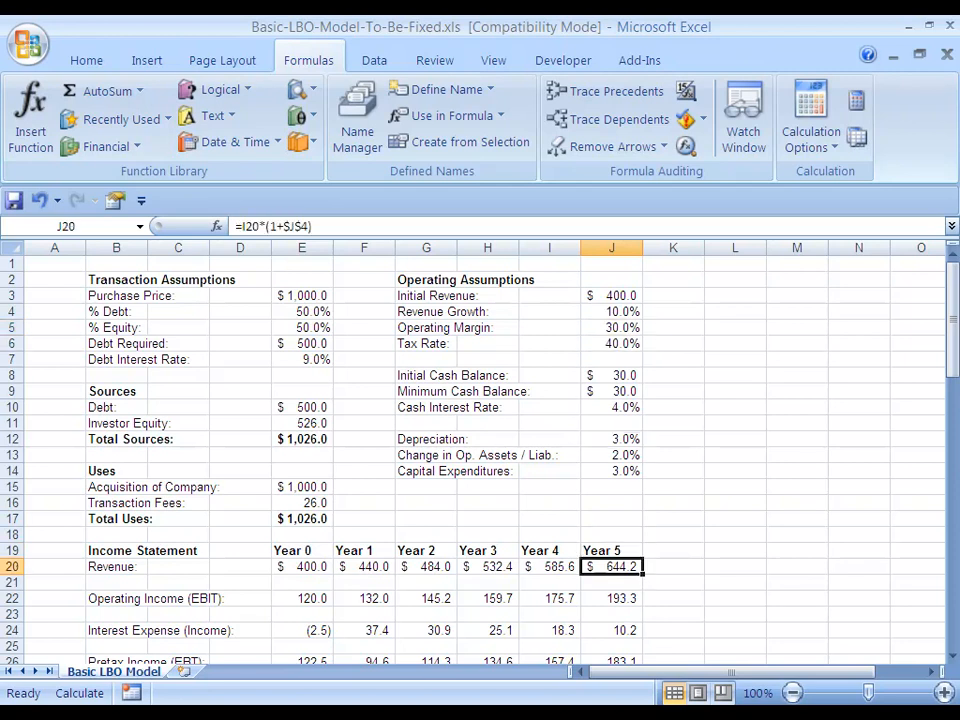
key(Left)
key(Left)
key(Left)
key(Left)
key(Left)
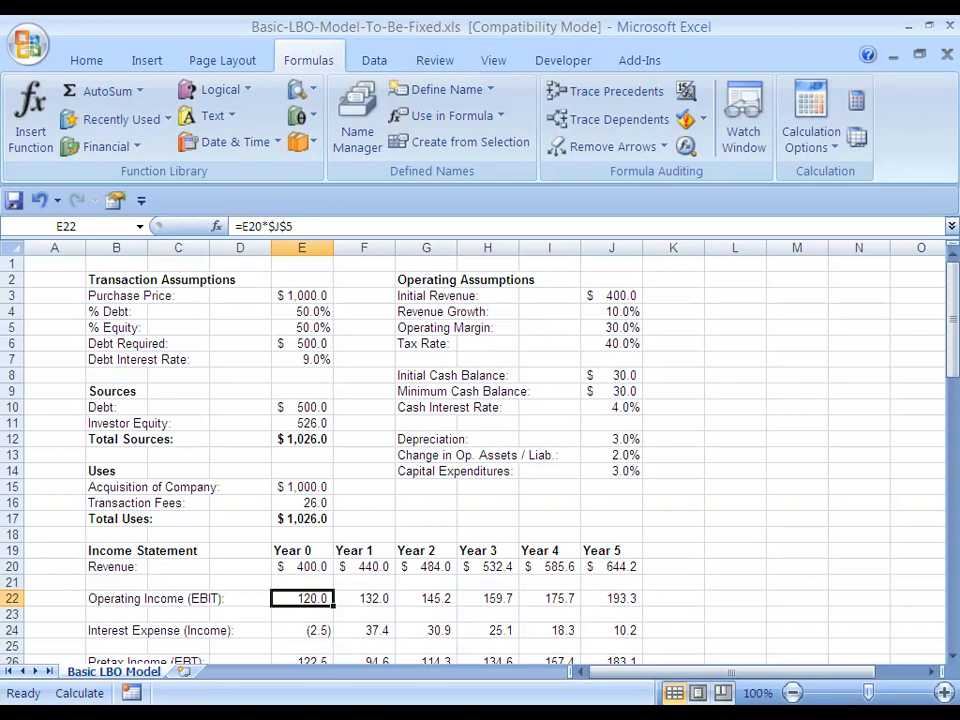
key(ctrl+shift+Right)
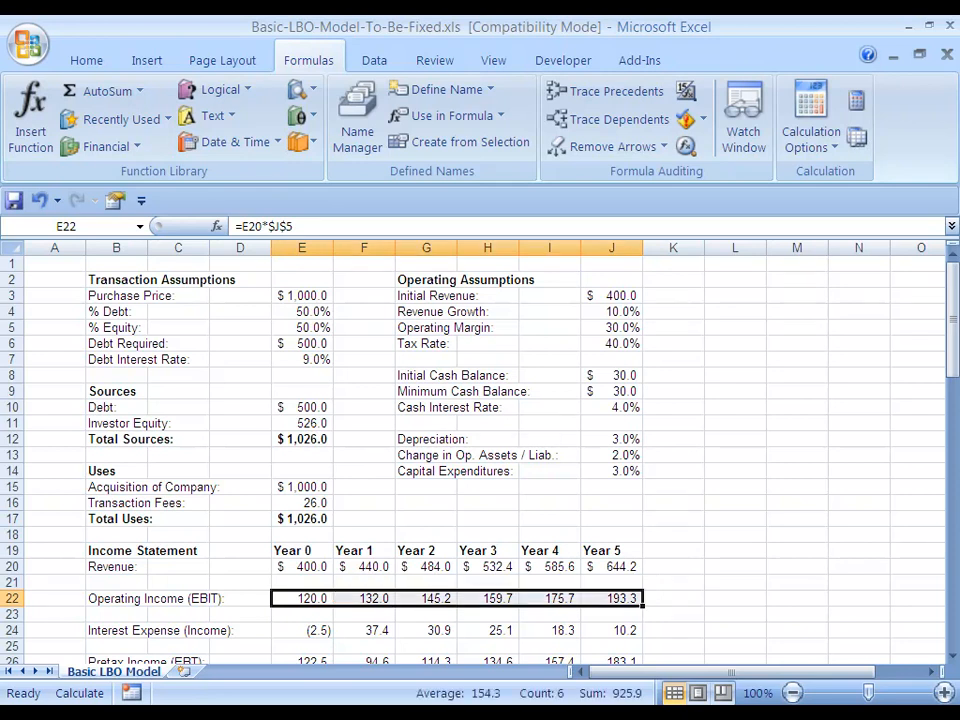
key(Delete)
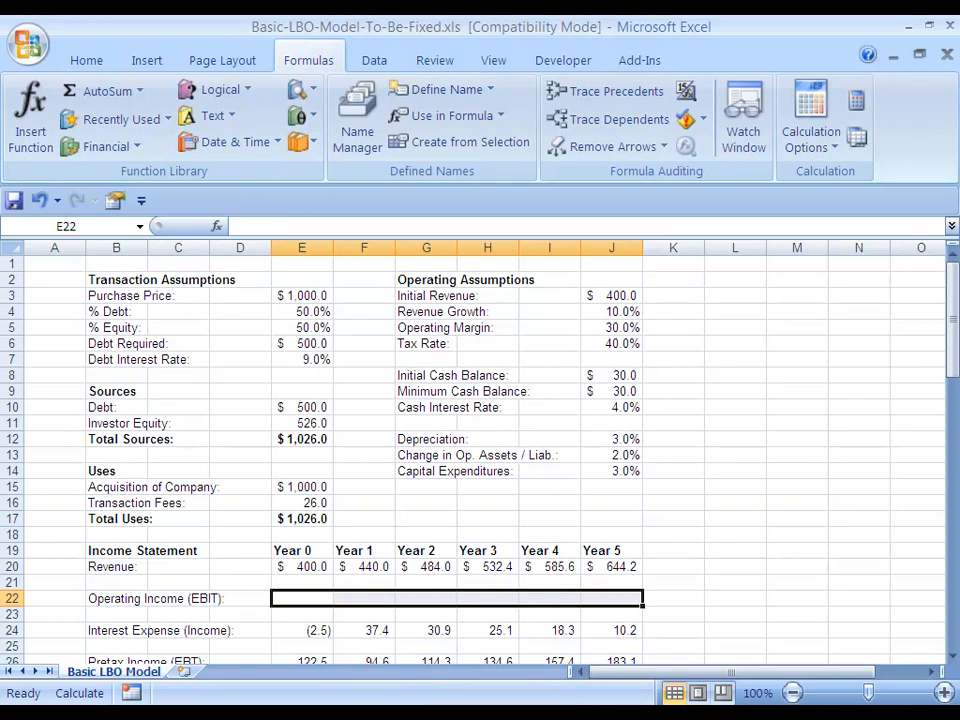
Enter =E20*J5 in E22 to calculate Year 0 Operating Income with a relative reference to the operating margin
key(Down)
key(Up)
text(=)
key(Up)
key(Up)
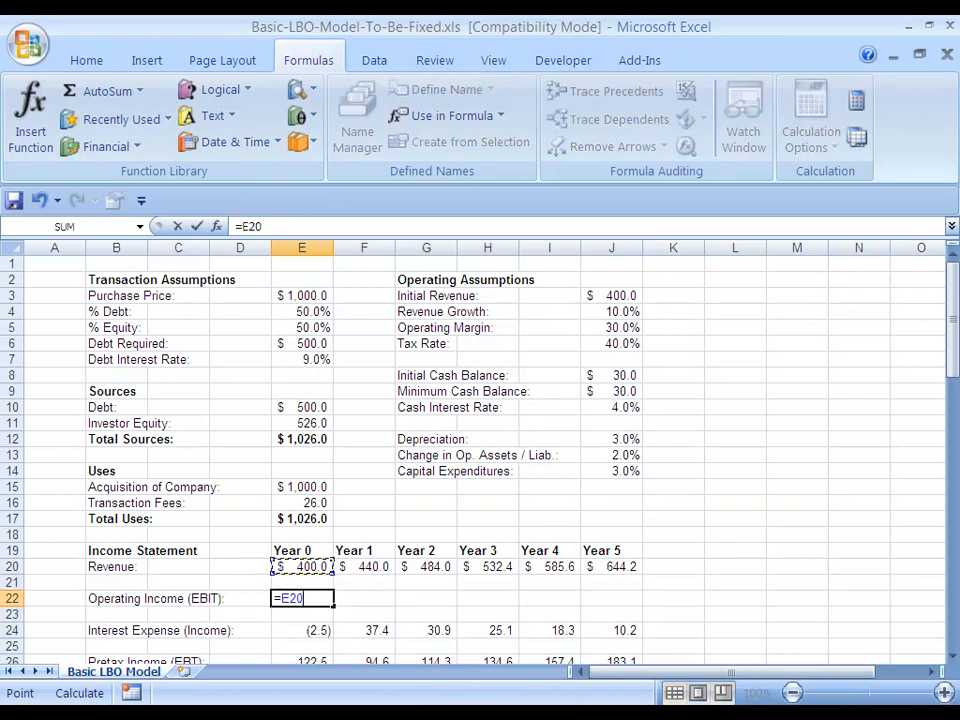
text(*)
key(Right)
key(Right)
key(Right)
key(Right)
key(Right)
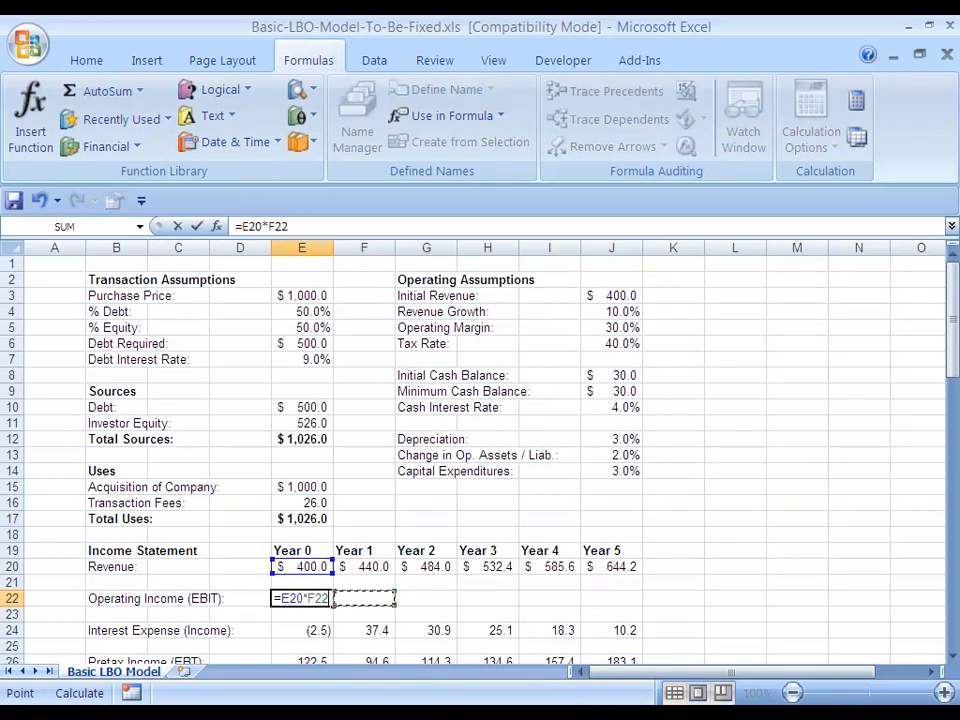
key(Up)
key(Up)
key(Up)
key(Up)
key(Up)
key(Up)
key(Up)
key(Up)
key(Up)
key(Up)
key(Up)
key(Up)
key(Up)
key(Up)
key(Up)
key(Up)
key(Up)
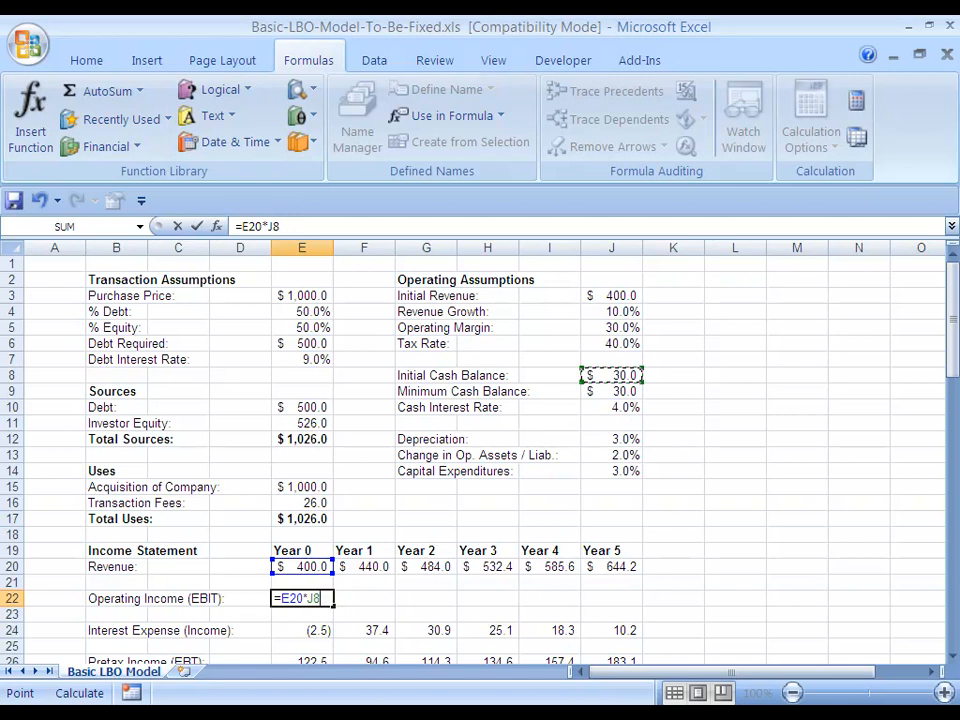
key(Return)
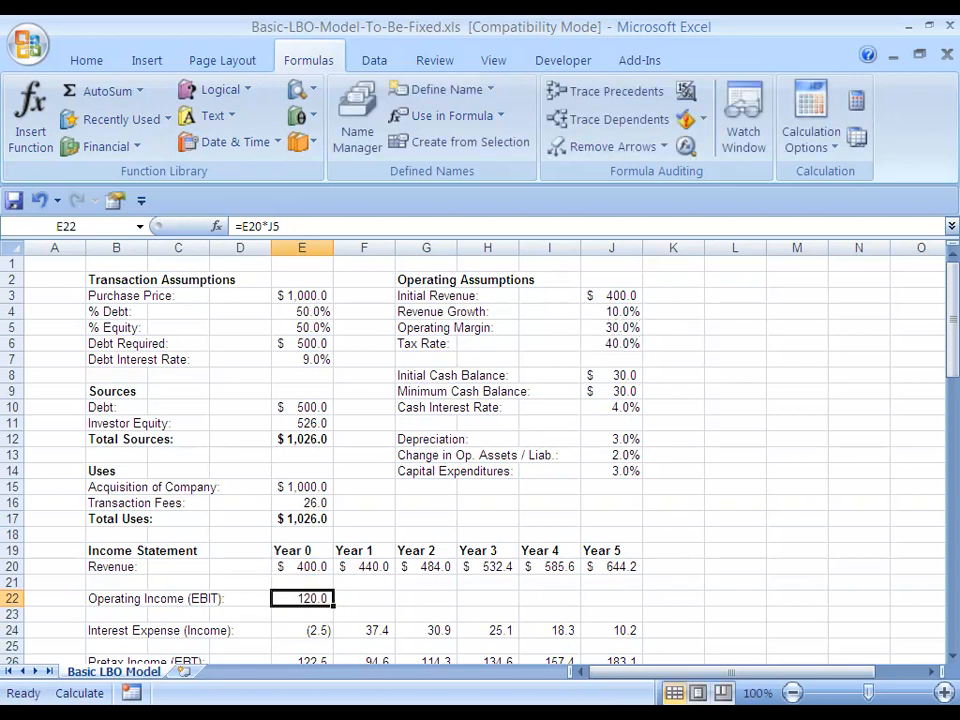
Copy the E22 Operating Income formula right through J22 for Years 1 to 5
key(shift+Right)
key(shift+Right)
key(shift+Right)
key(shift+Right)
key(shift+Right)
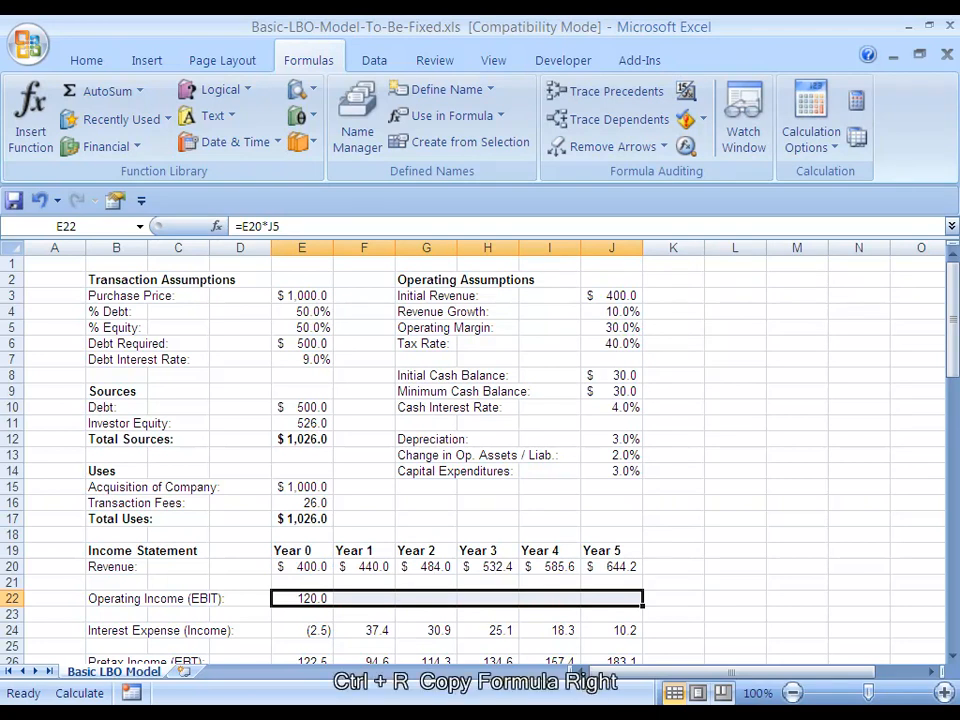
key(ctrl+r)
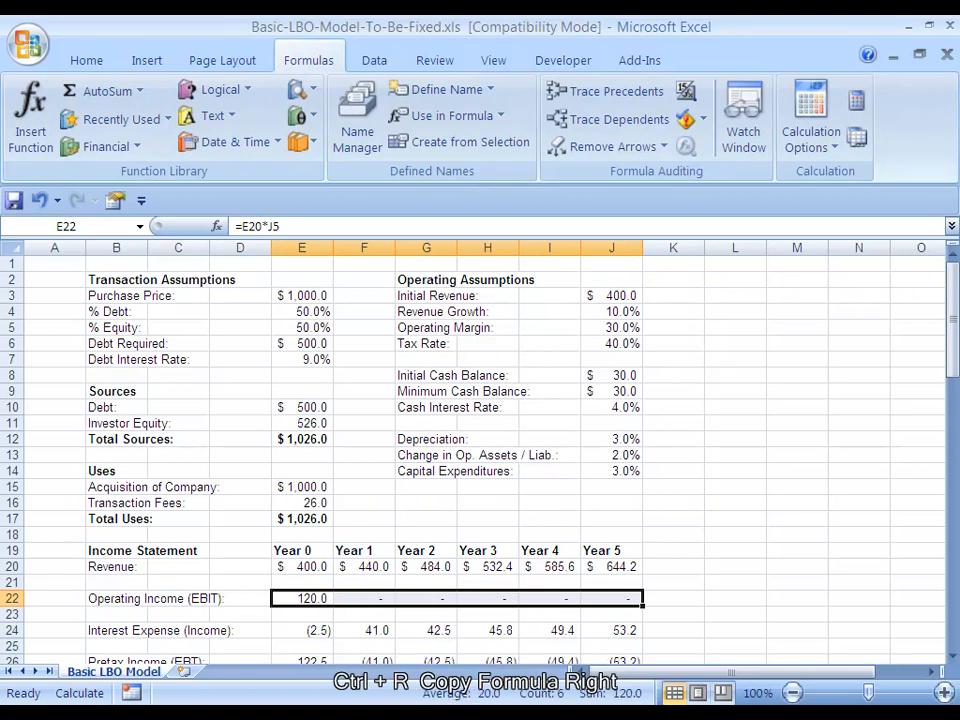
Inspect the cell references in the copied Operating Income formulas in F22, G22, H22 and J22
key(Right)
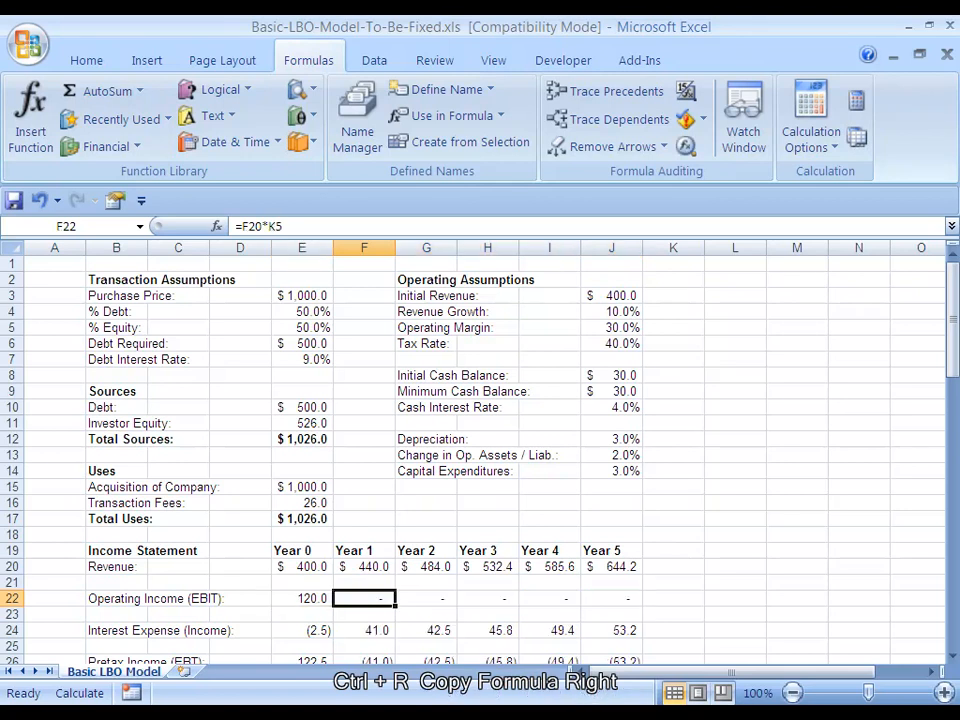
key(F2)
key(Escape)
key(Right)
key(F2)
key(Escape)
key(Right)
key(F2)
key(Escape)
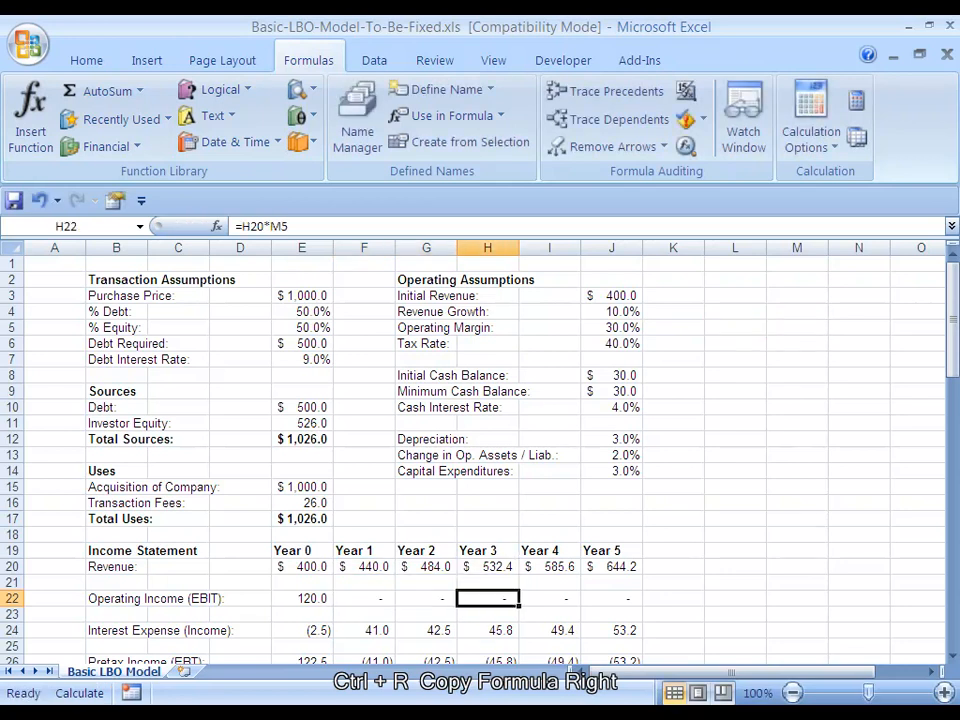
key(Right)
key(Right)
key(F2)
key(Escape)
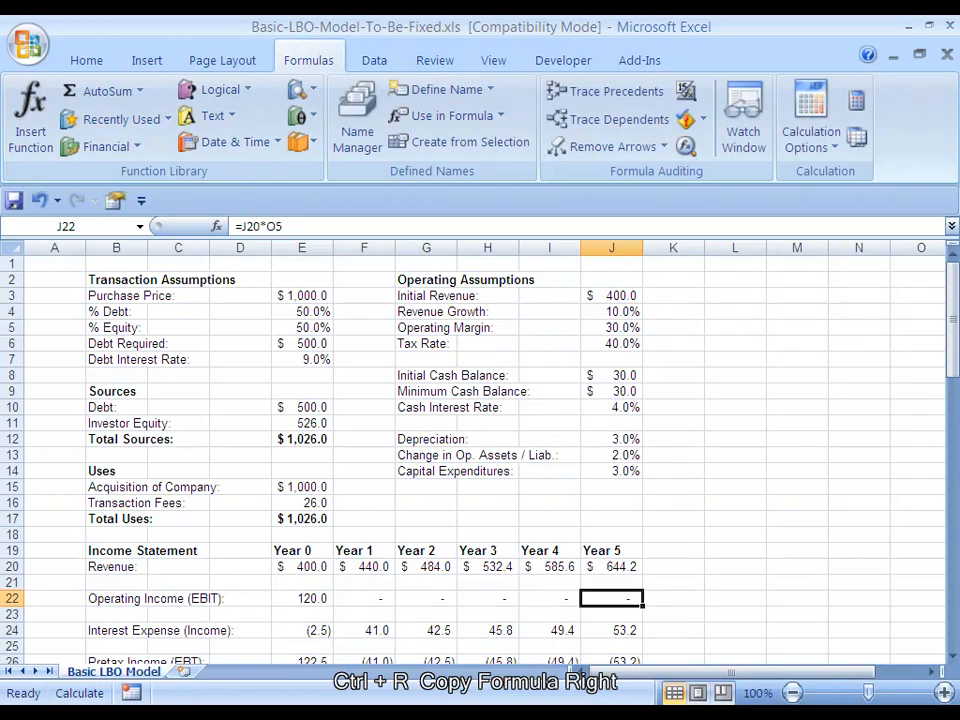
Review the Year 0 Operating Income formula in E22 and the copied formulas across F22:J22
key(Left)
key(Left)
key(Left)
key(Left)
key(Left)
key(F2)
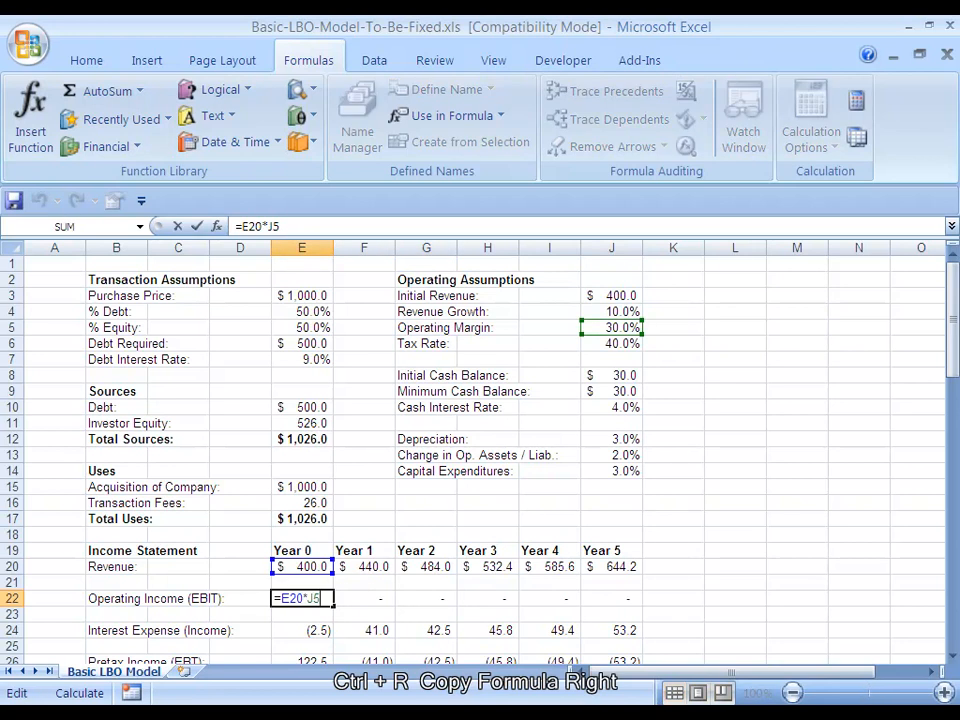
key(Escape)
key(Right)
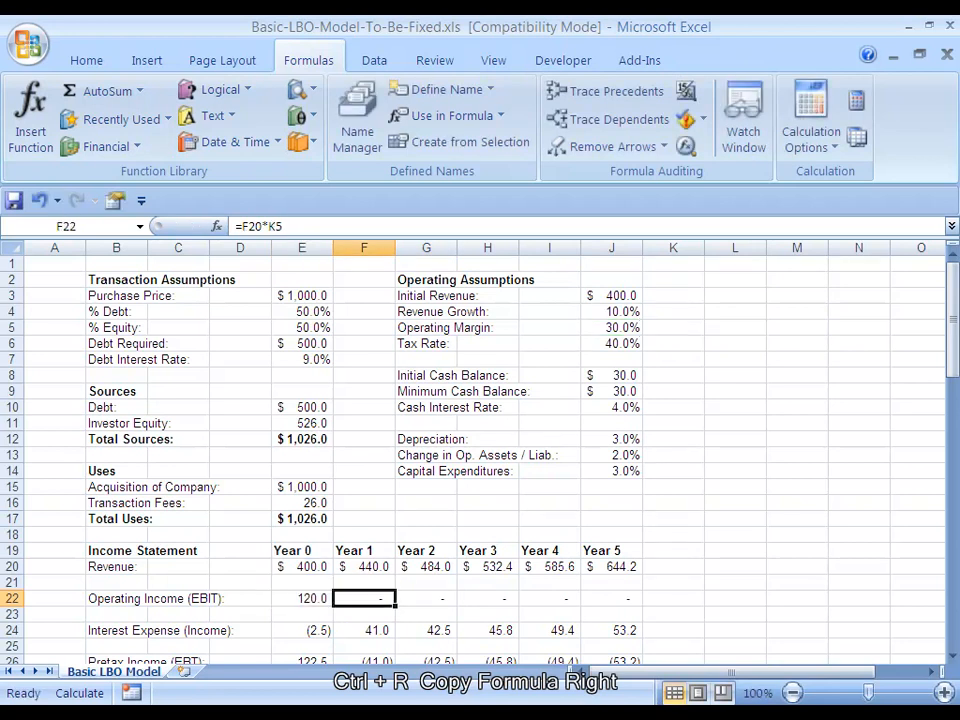
key(shift+Right)
key(shift+Right)
key(shift+Right)
key(shift+Right)
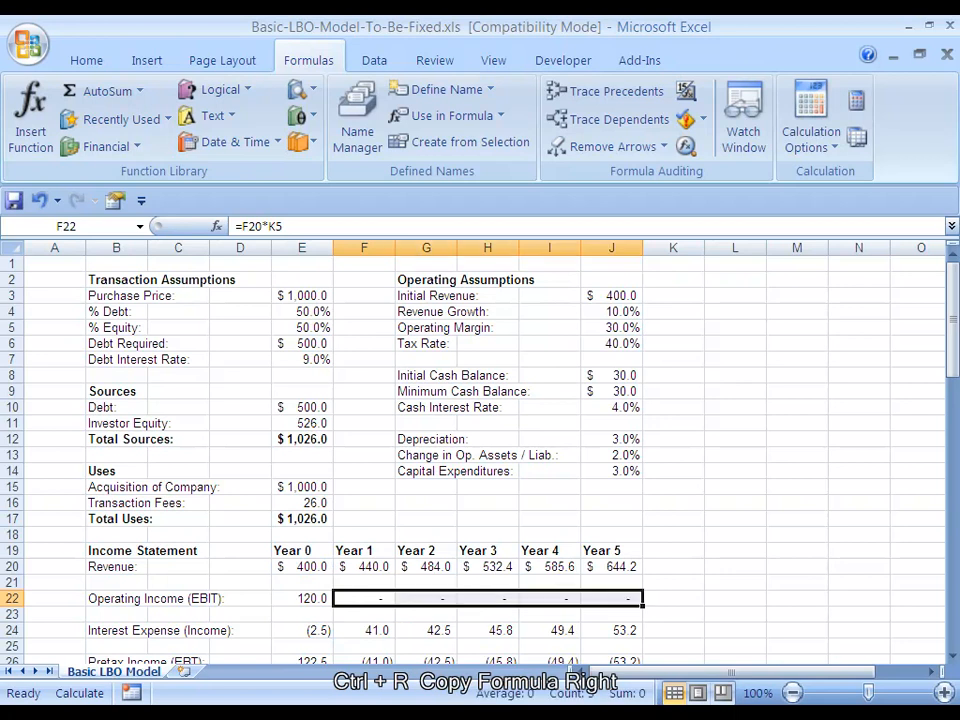
key(Left)
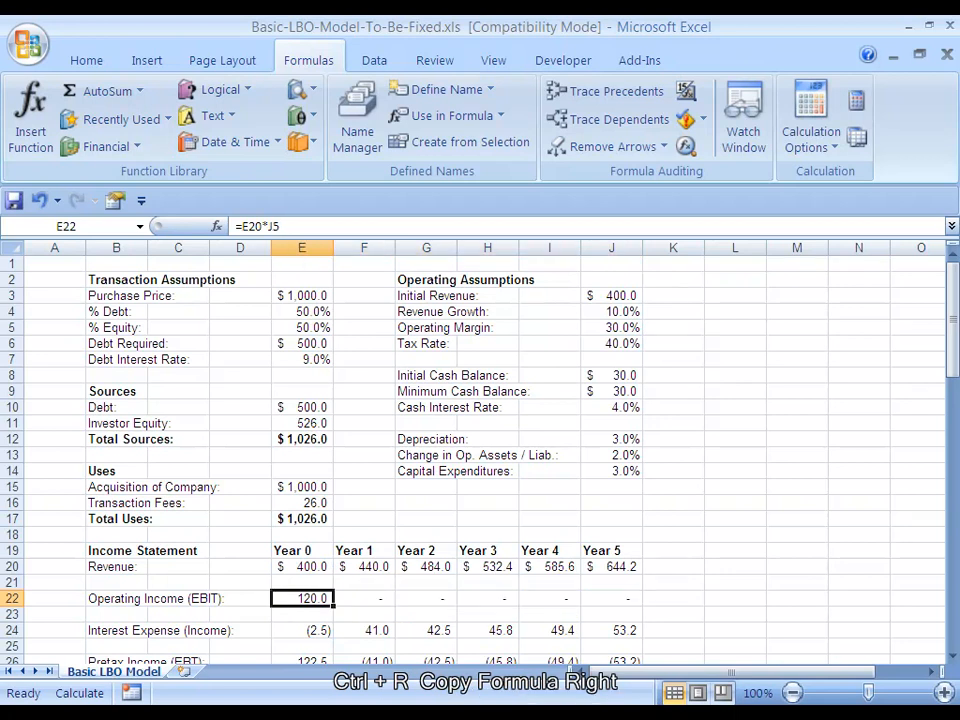
Anchor the operating margin reference in the E22 Operating Income formula absolutely, making it =E20*$J$5
key(F2)
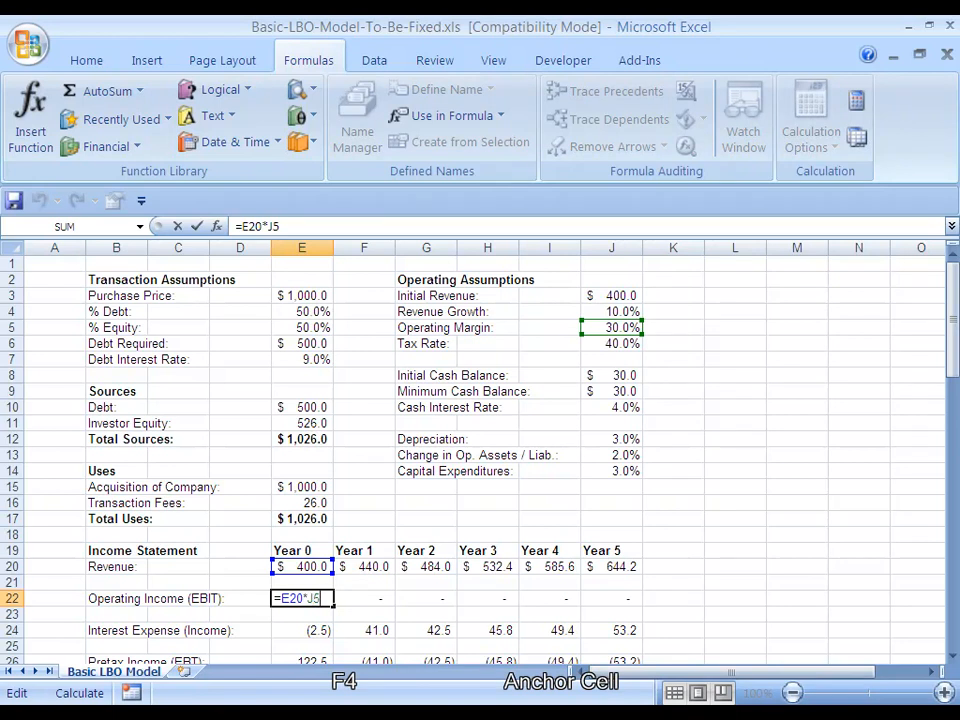
key(shift+Left)
key(shift+Left)
key(F4)
key(ctrl+Return)
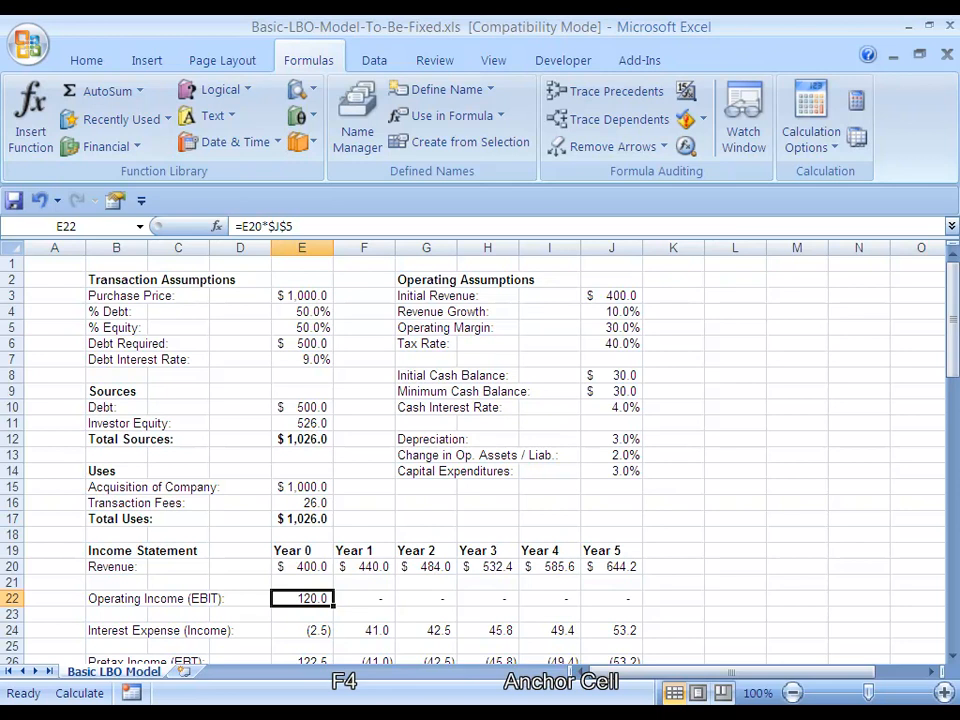
Copy the fully anchored E22 formula right through J22 and recalculate the workbook
key(shift+Right)
key(shift+Right)
key(shift+Right)
key(shift+Right)
key(shift+Right)
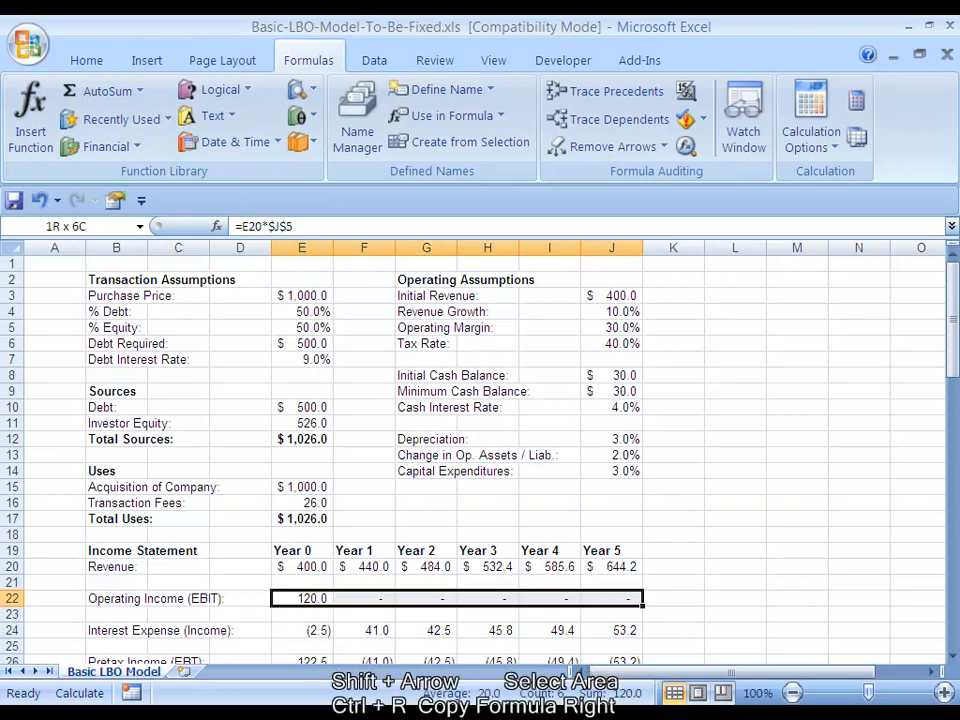
key(ctrl+r)
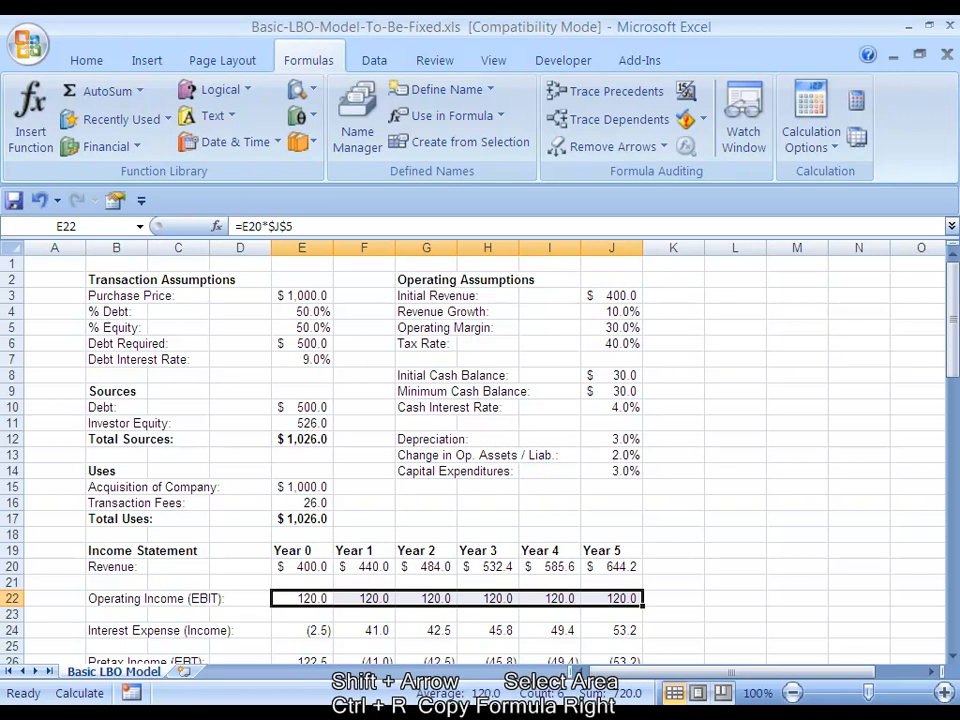
key(F9)
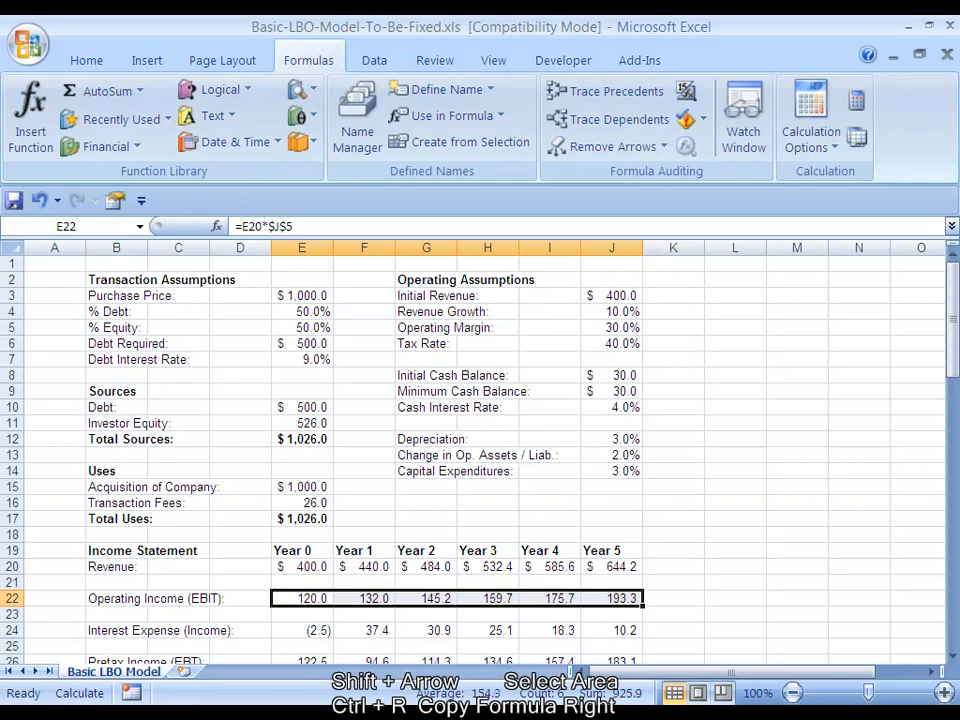
Inspect the revenue and operating margin references in the Operating Income formulas in E22, H22 and J22
key(Right)
key(Right)
key(Left)
key(Left)
key(F2)
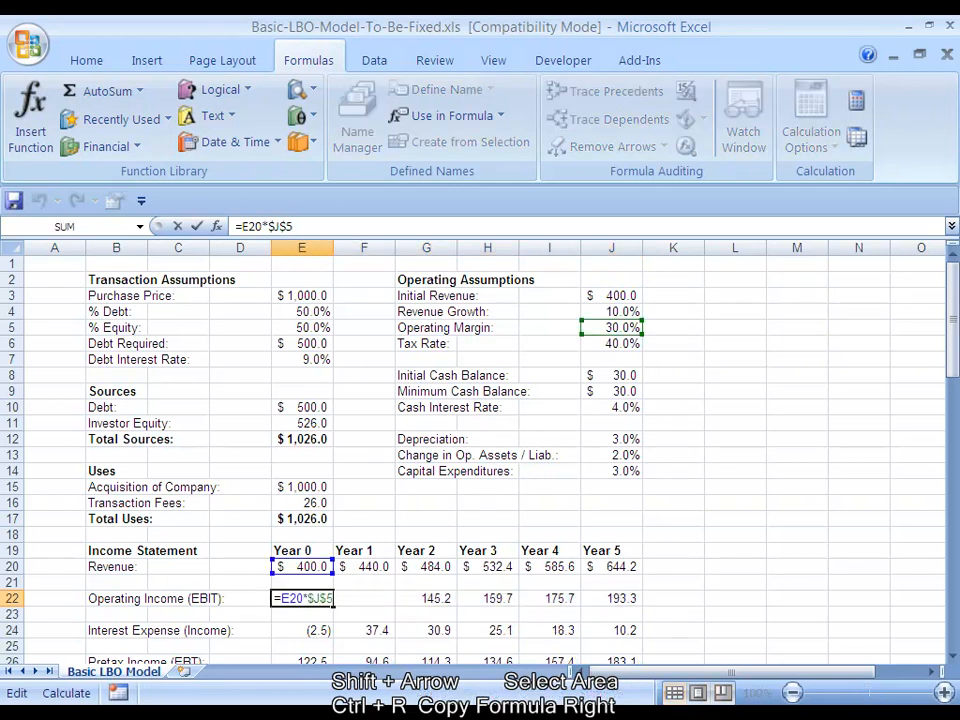
key(Escape)
key(Right)
key(Right)
key(Right)
key(F2)
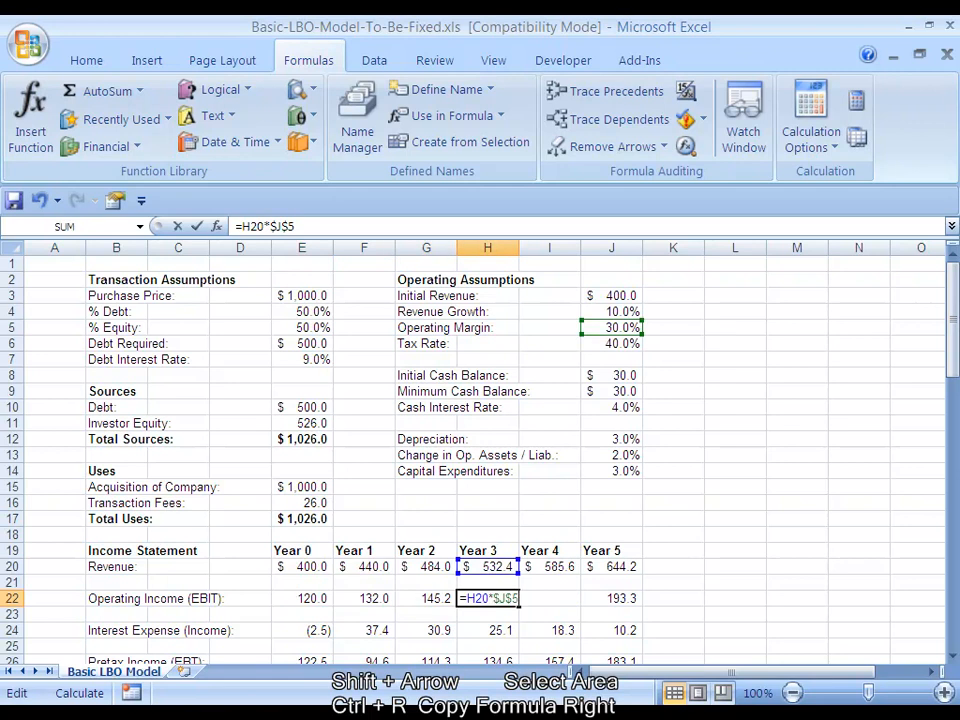
key(Escape)
key(Right)
key(Right)
key(F2)
key(Escape)
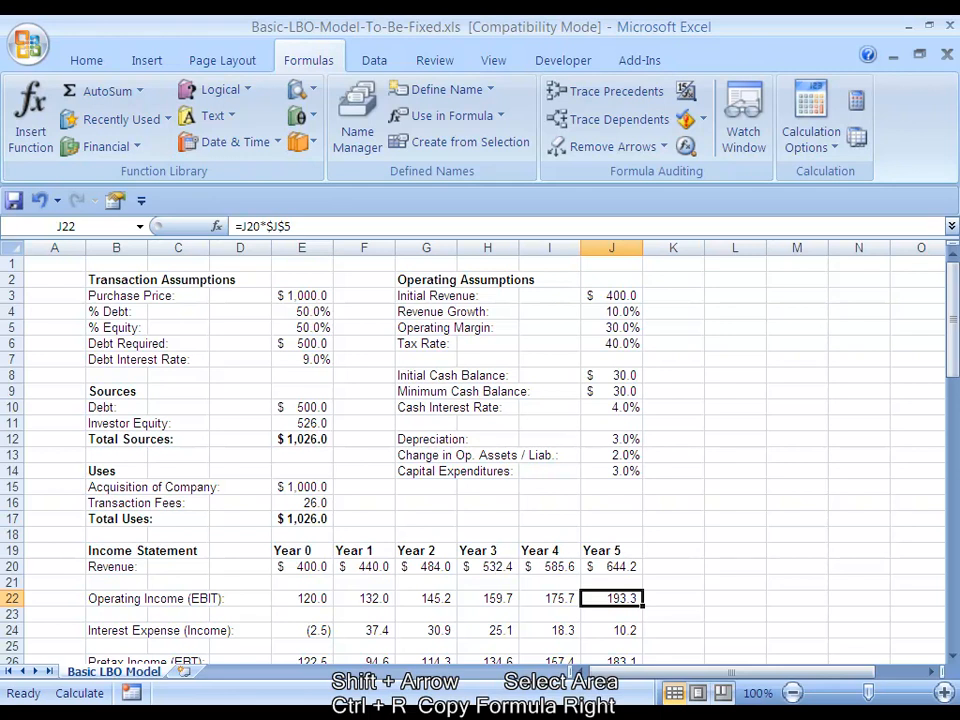
Change the operating margin reference in E22 to anchor only the row, making the formula =E20*J$5
key(Left)
key(Left)
key(Left)
key(Left)
key(Left)
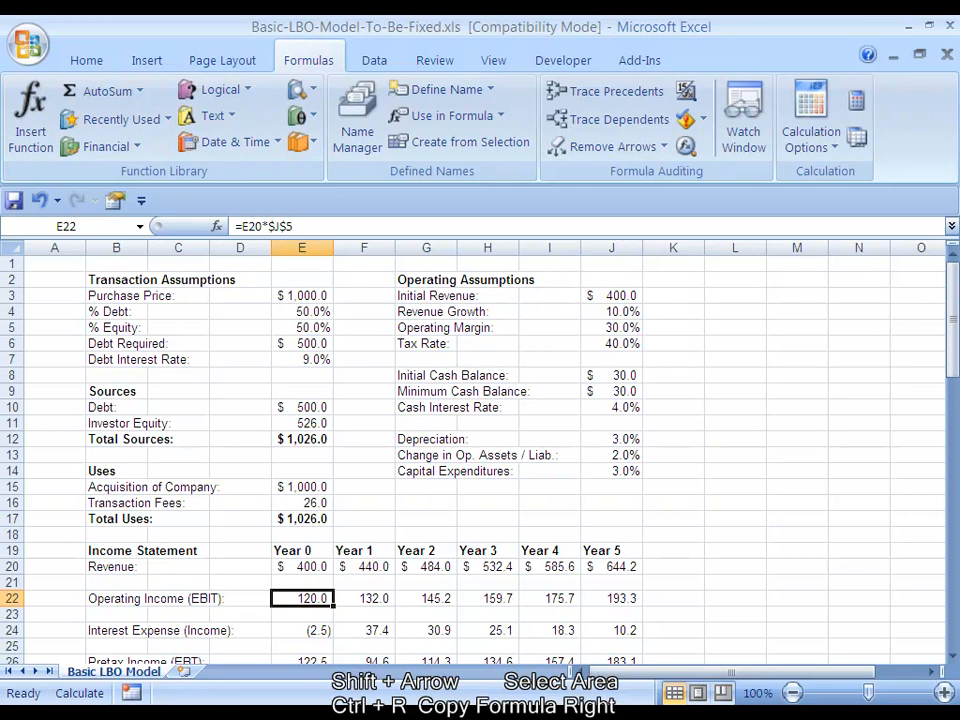
key(F2)
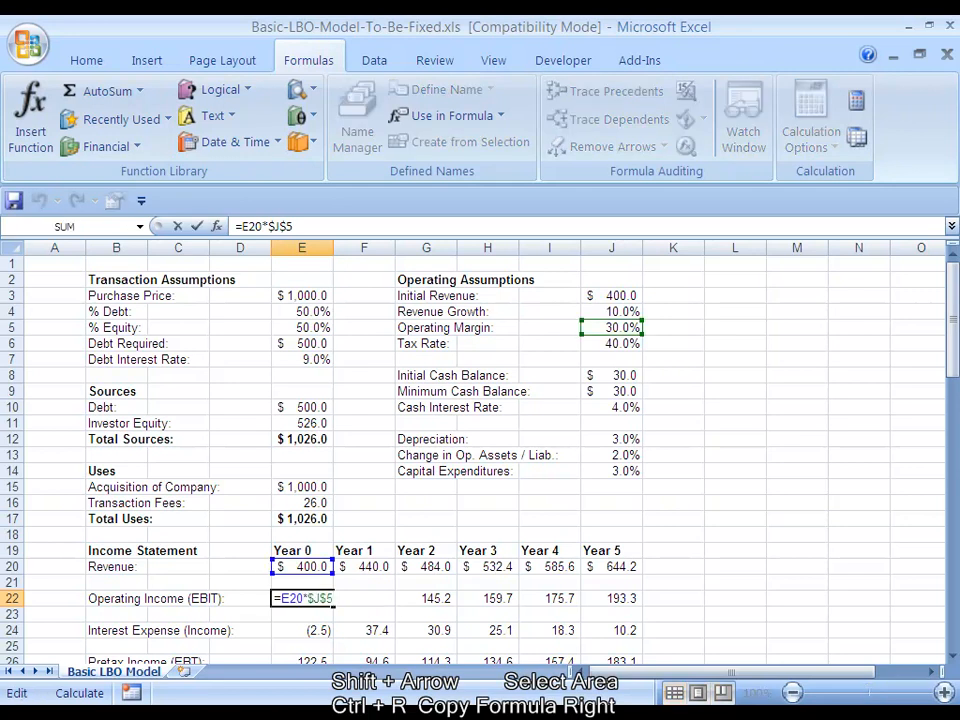
key(shift+Left)
key(shift+Left)
key(shift+Left)
key(shift+Left)
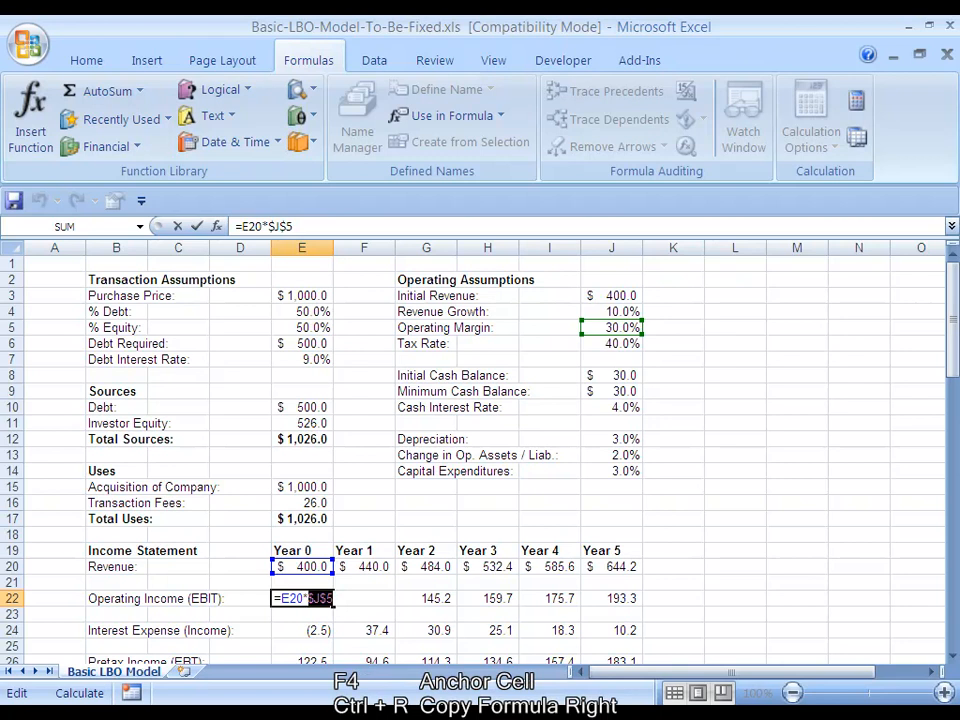
key(F4)
key(ctrl+Return)
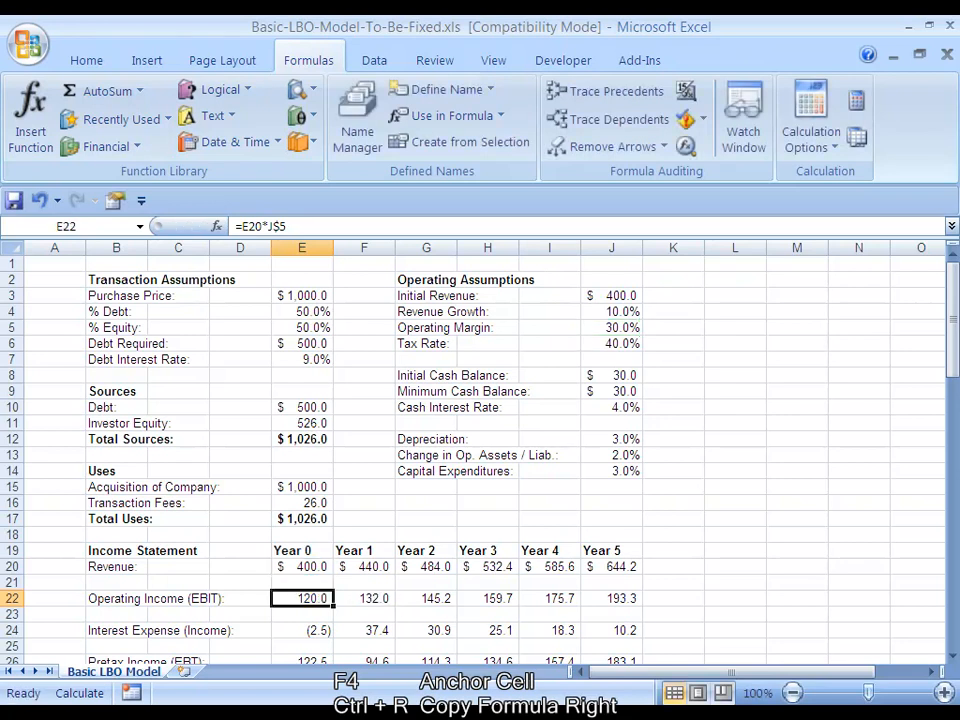
Copy the row-anchored E22 formula right through J22 for Years 1 to 5
key(shift+Right)
key(shift+Right)
key(shift+Right)
key(shift+Right)
key(shift+Right)
key(ctrl+r)
Inspect the operating margin reference in each copied Operating Income formula from F22 through J22
key(Right)
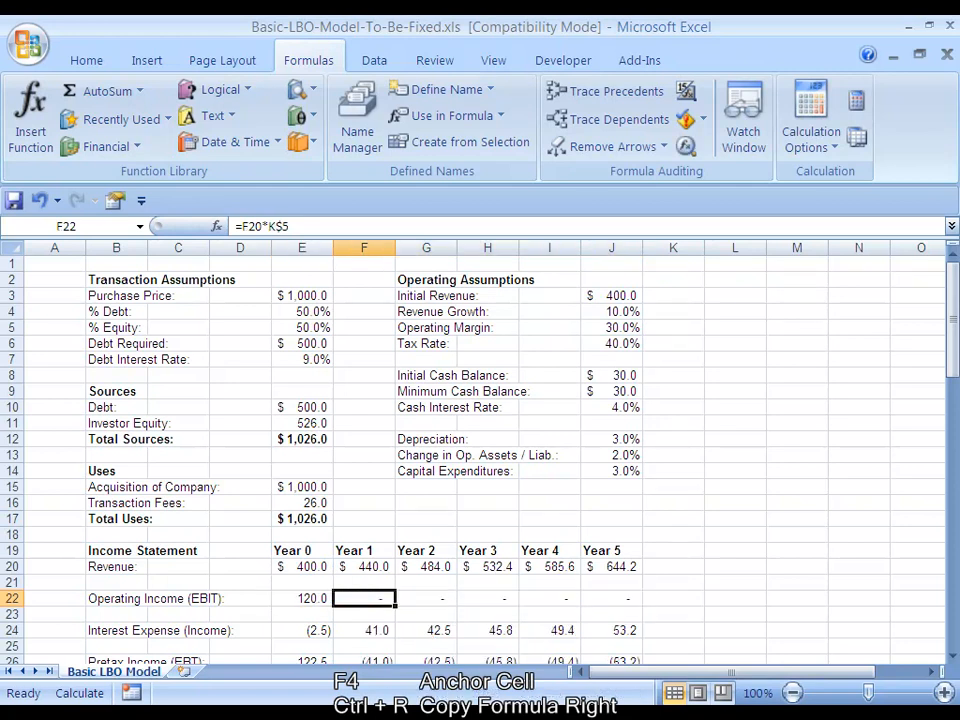
key(F2)
key(Escape)
key(Right)
key(F2)
key(Escape)
key(Right)
key(F2)
key(Escape)
key(Right)
key(F2)
key(Escape)
key(Right)
key(F2)
key(Escape)
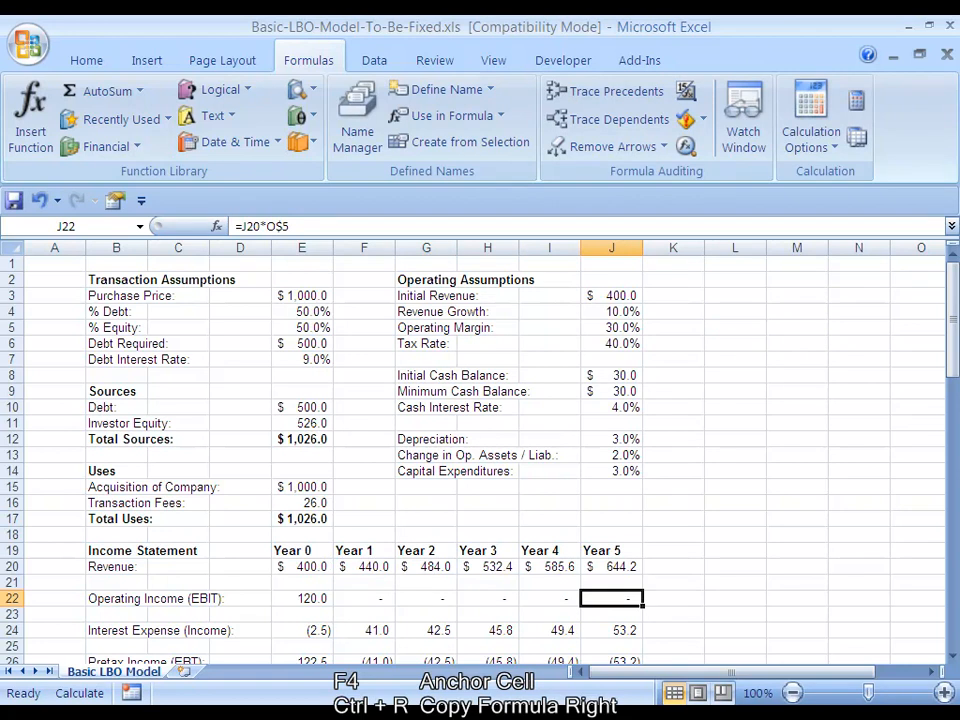
key(Left)
key(Left)
key(Left)
key(Left)
key(Left)
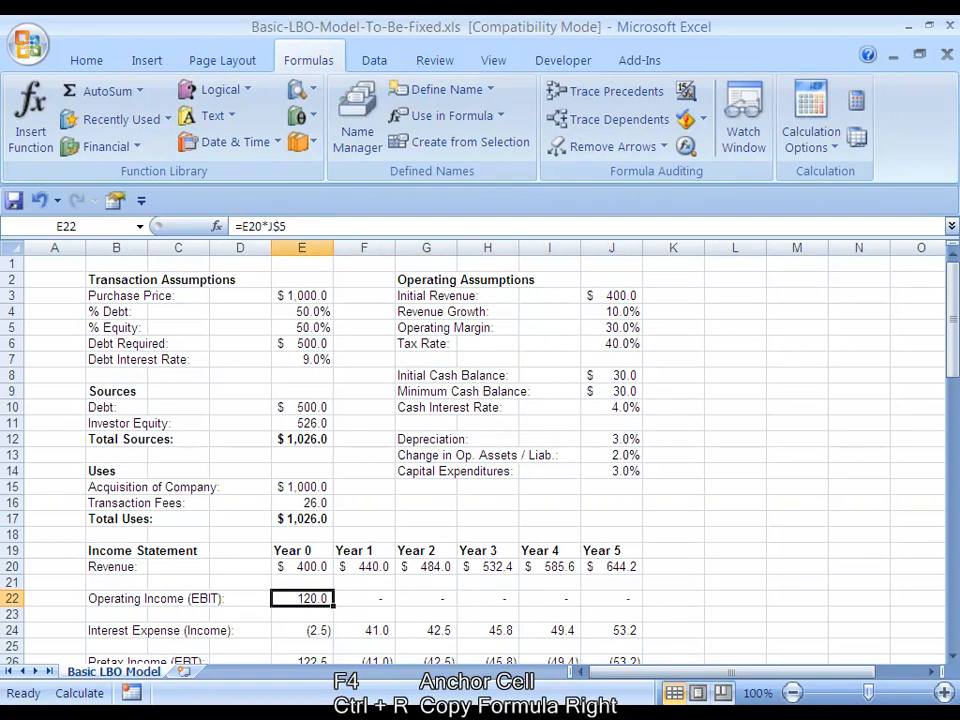
key(Right)
key(Right)
key(Right)
key(Right)
key(Right)
Copy the Year 1 to Year 5 Operating Income formulas in F22:J22 down one row into F23:J23
key(Left)
key(Left)
key(Left)
key(Left)
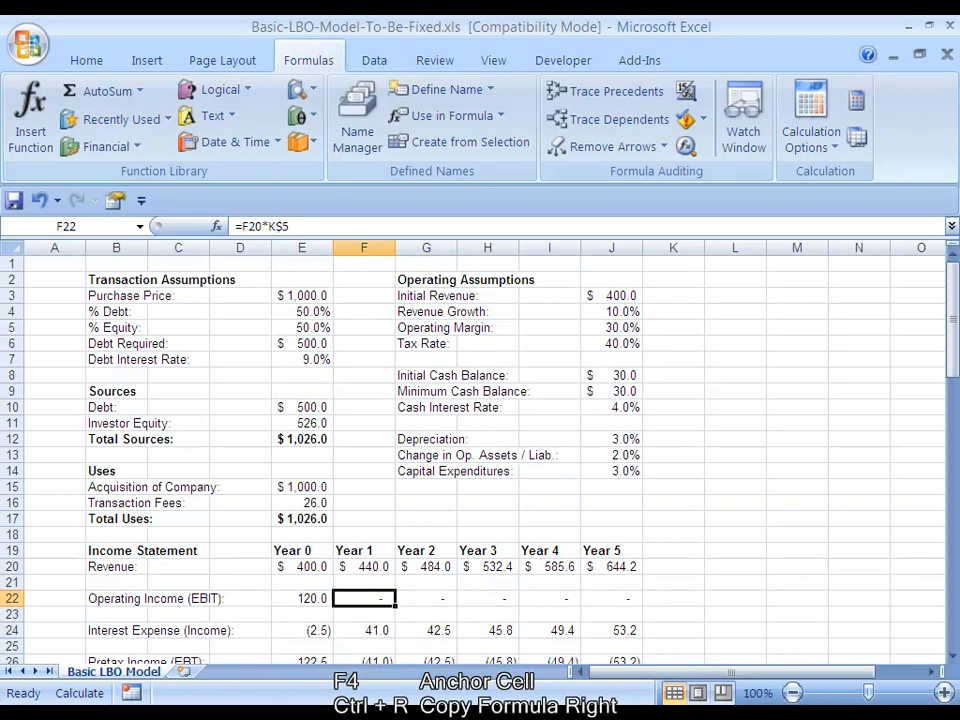
key(shift+Right)
key(shift+Right)
key(shift+Right)
key(shift+Right)
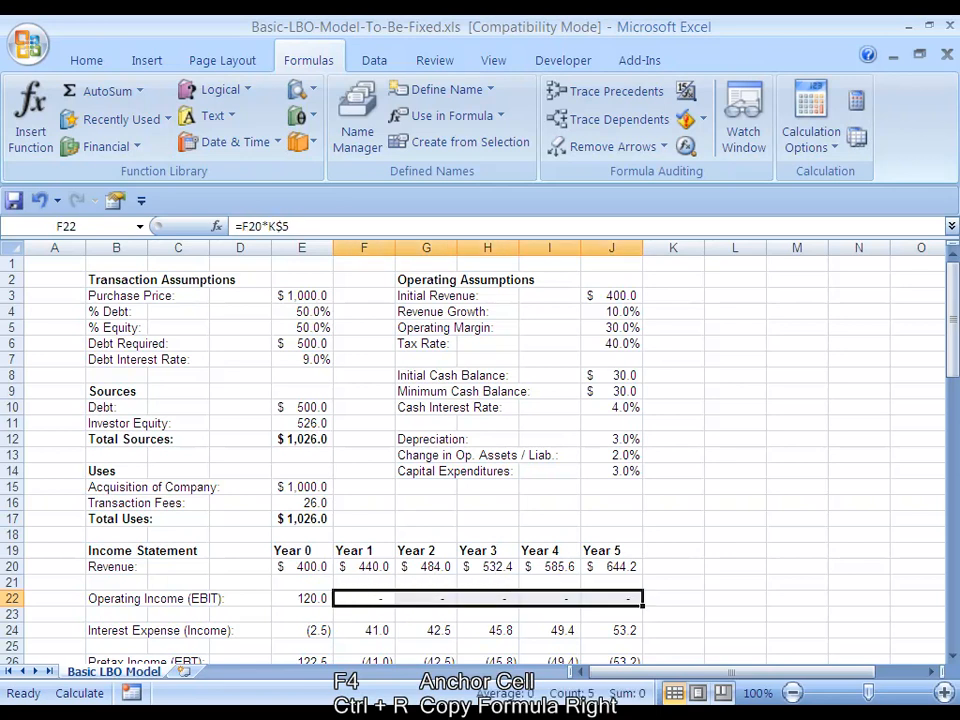
key(ctrl+c)
key(Down)
key(ctrl+v)
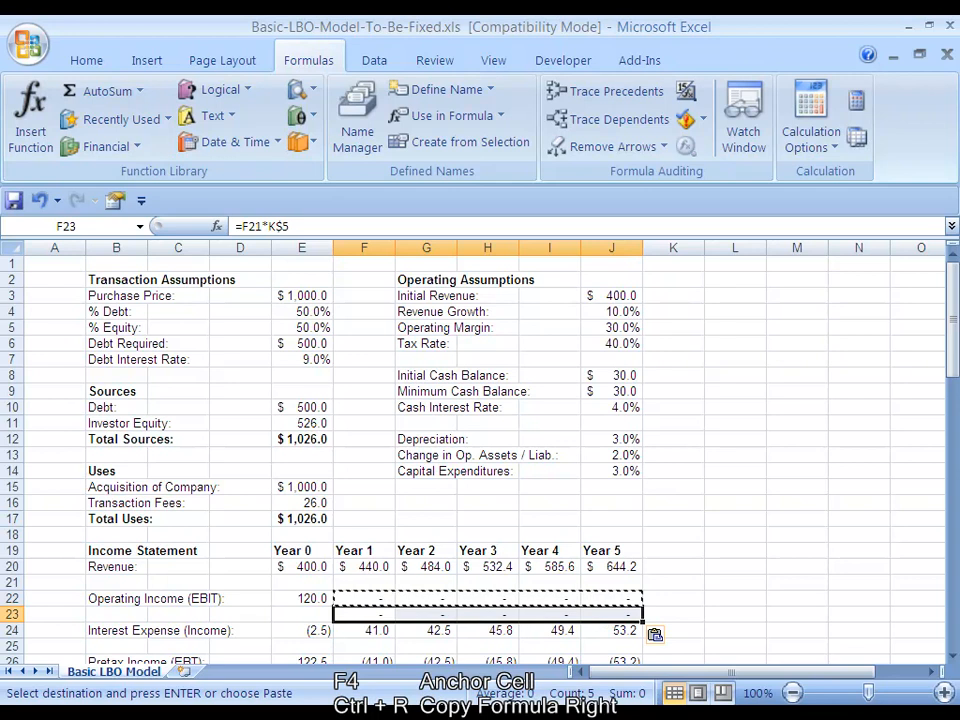
Inspect the row and column references in the pasted formulas in F23 through J23
key(F2)
key(Tab)
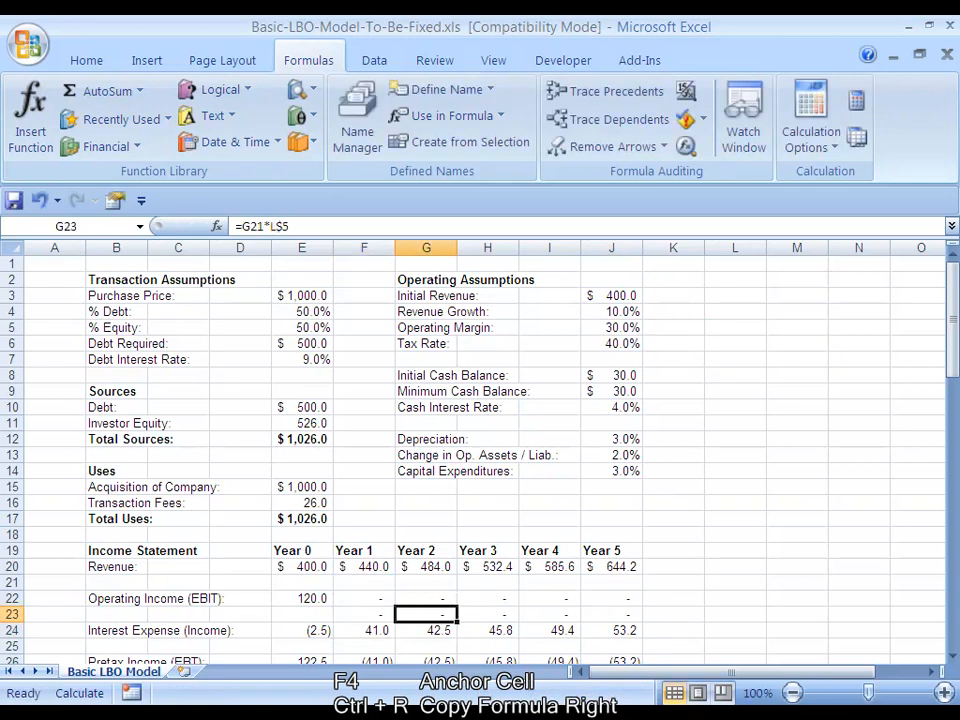
key(Right)
key(F2)
key(Tab)
key(F2)
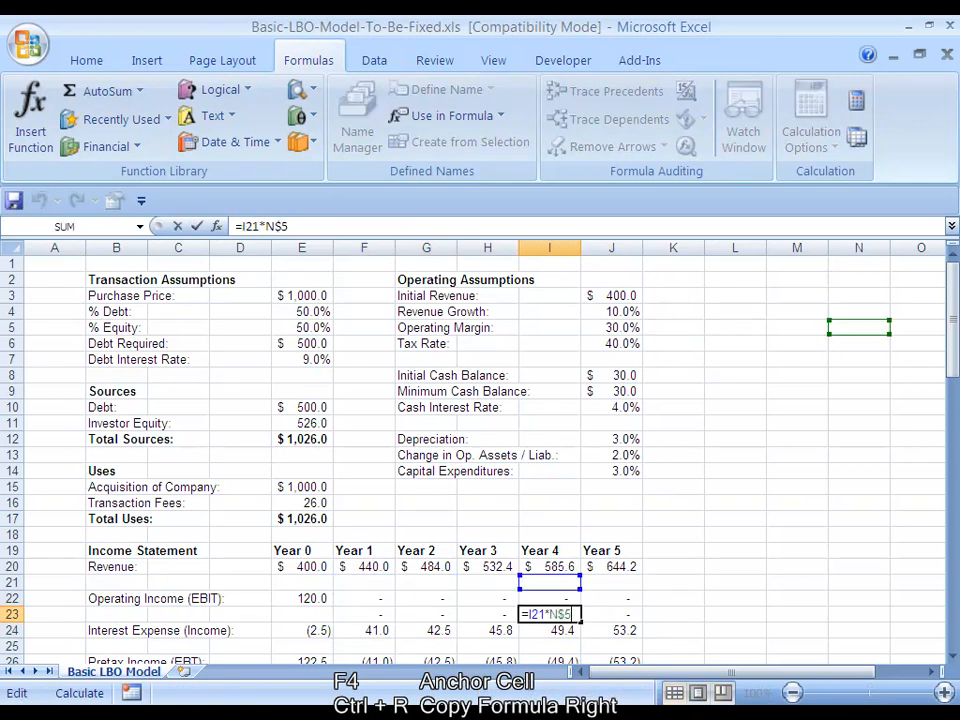
key(Tab)
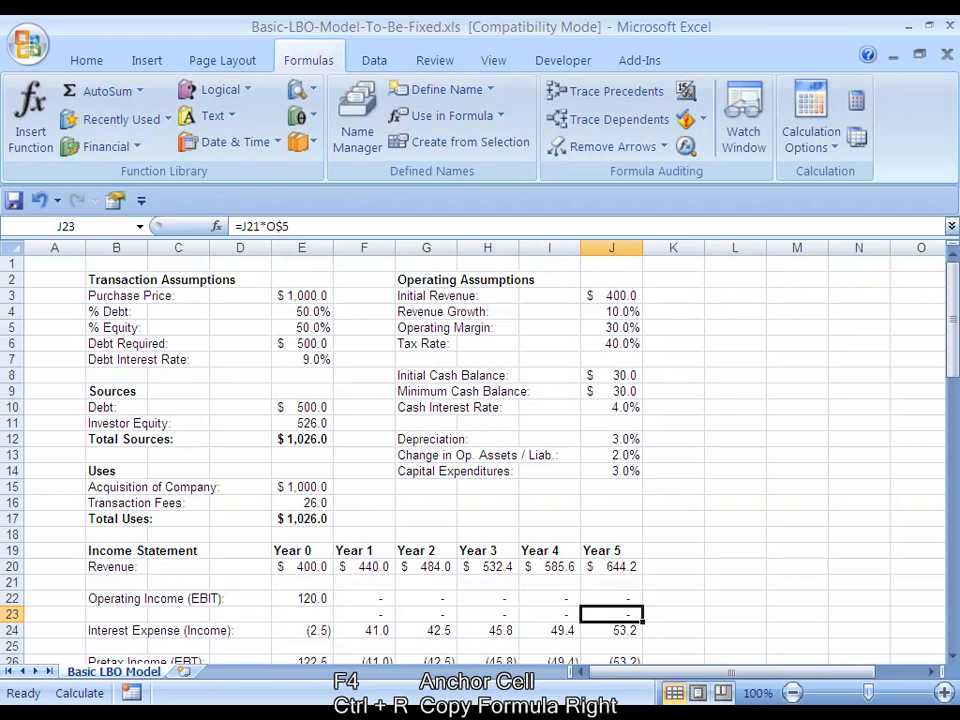
Clear the pasted formulas from F23:J23
key(ctrl+Left)
key(ctrl+shift+Right)
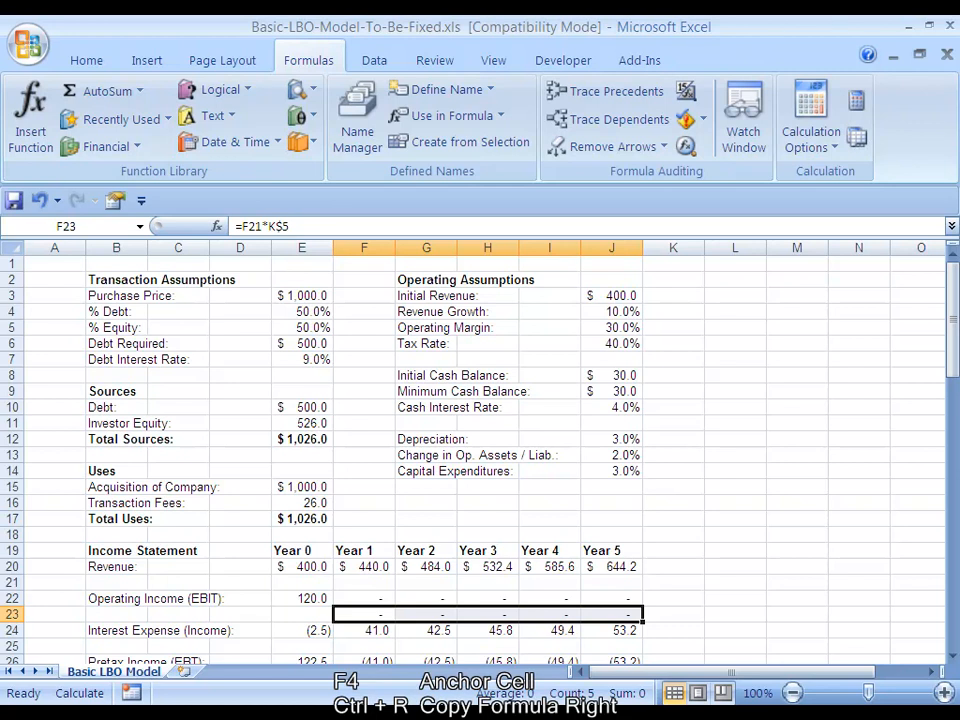
key(Up)
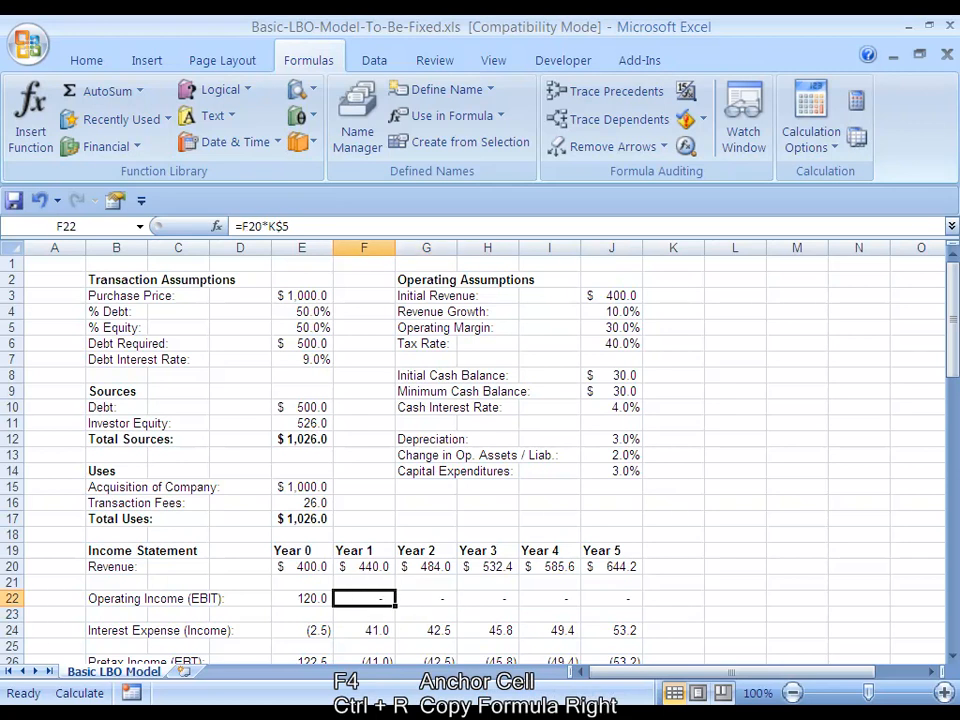
Change the operating margin reference in E22 to anchor only the column, making the formula =E20*$J5
key(Left)
key(F2)
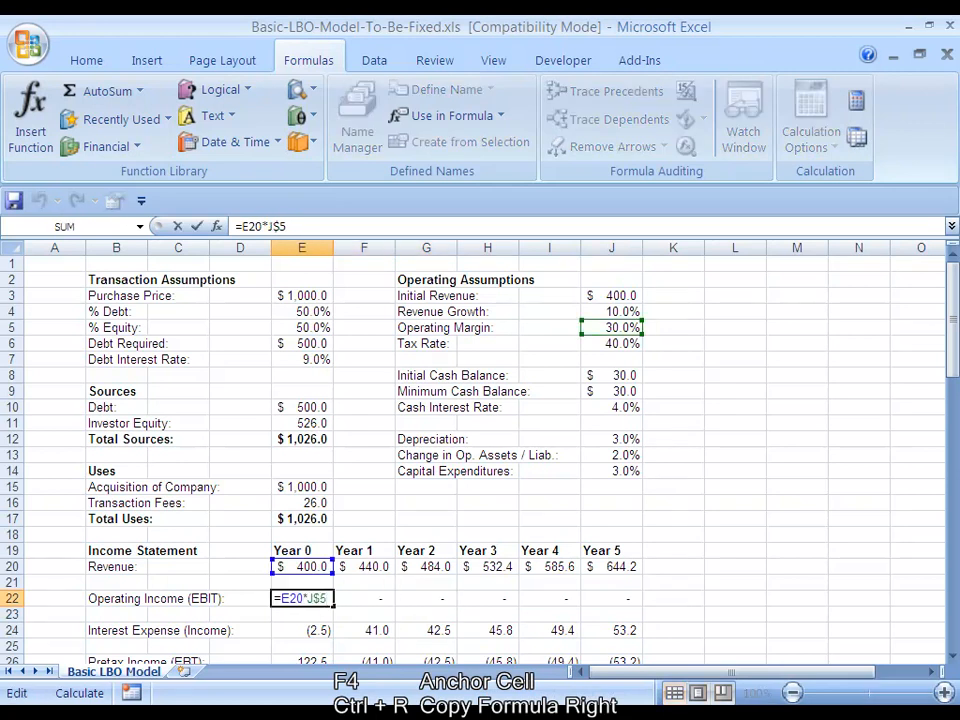
key(shift+Left)
key(shift+Left)
key(shift+Left)
key(F4)
key(Right)
key(ctrl+Return)
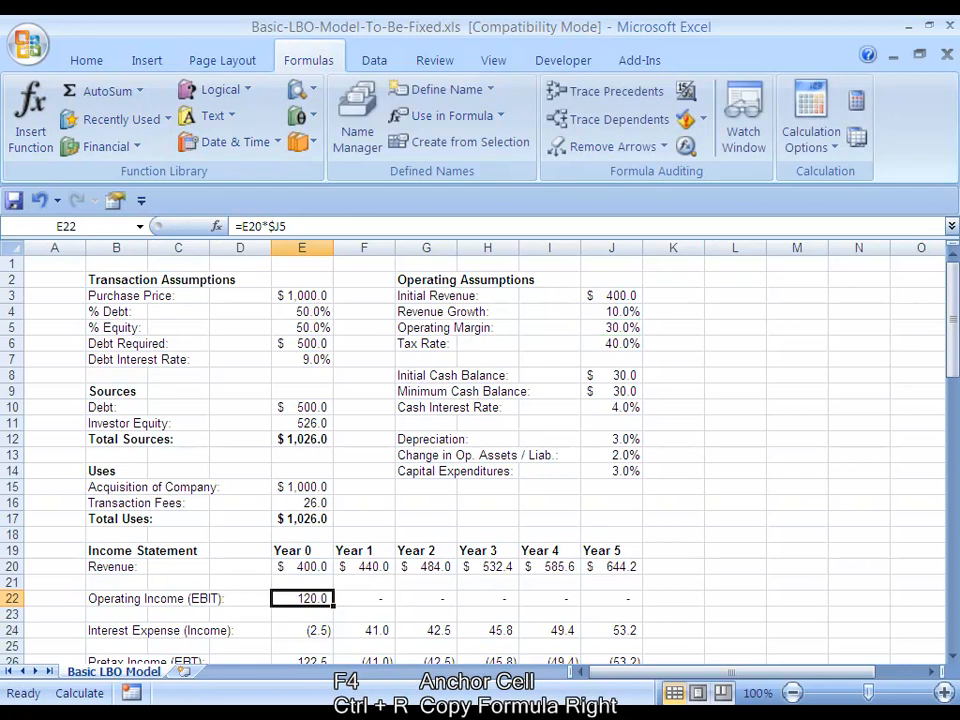
Copy the column-anchored E22 formula right through J22 and recalculate the Operating Income row
key(ctrl+shift+Right)
key(ctrl+r)
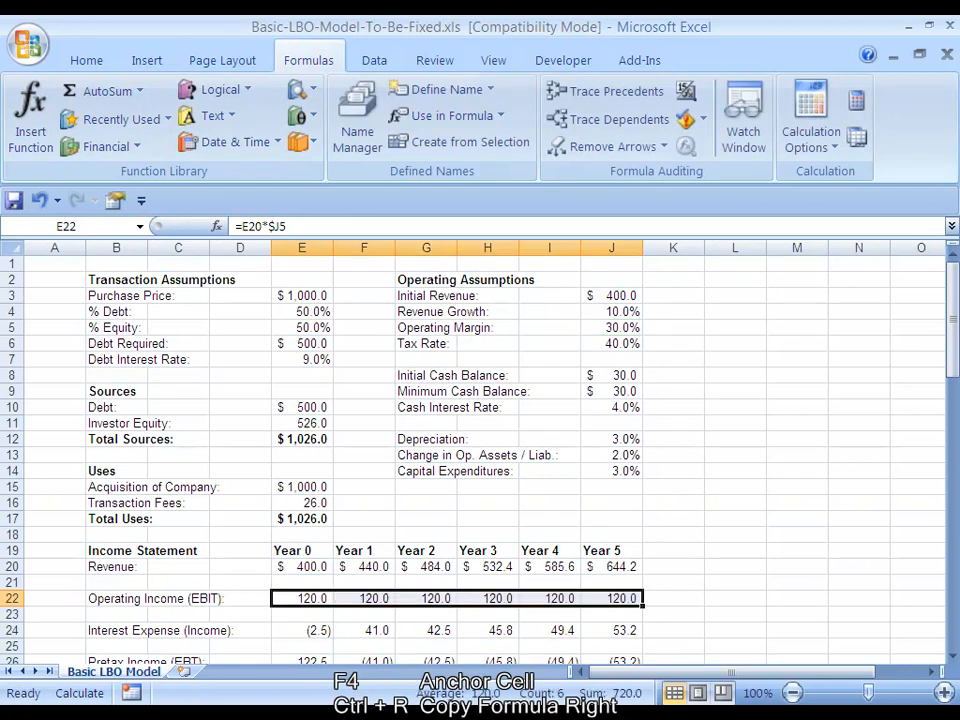
key(Right)
key(Left)
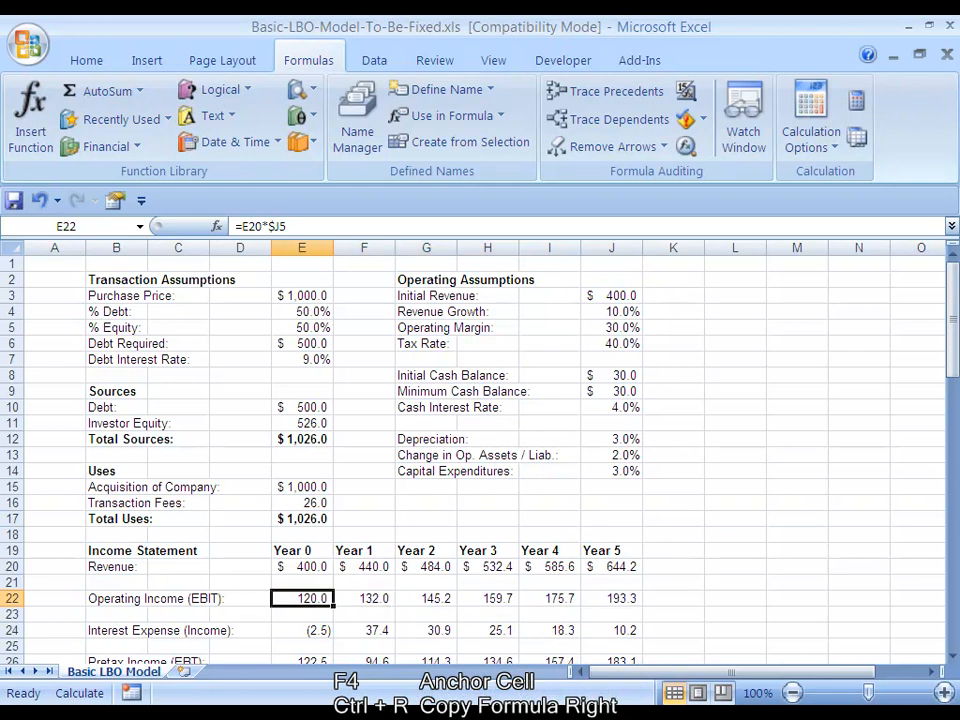
Copy the Year 5 Operating Income formula from J22 down into J23 and recalculate
key(Right)
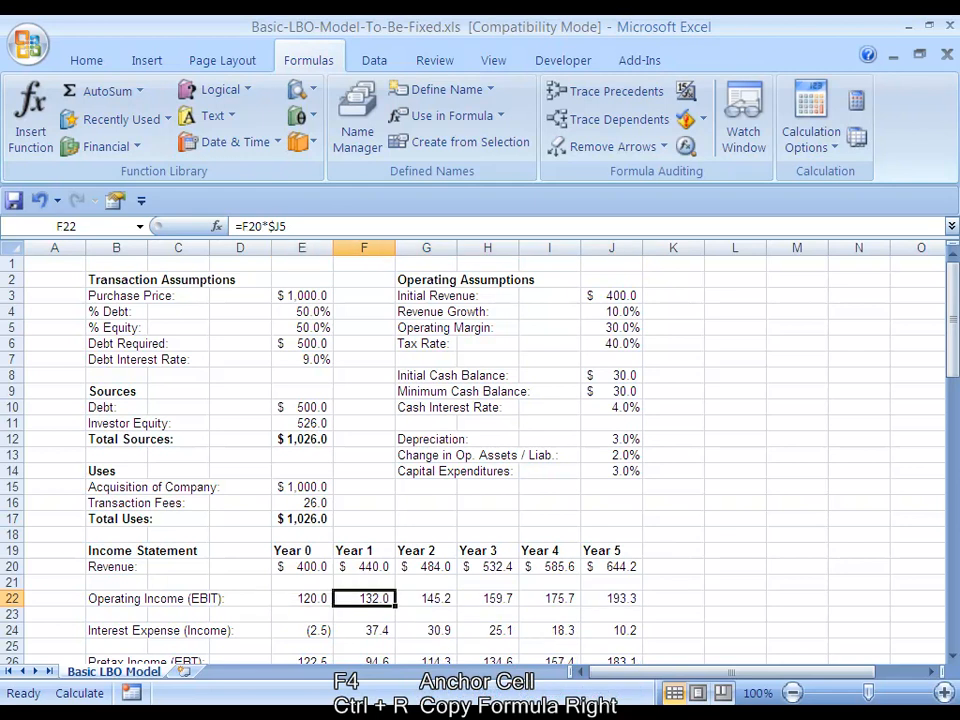
key(Right)
key(Right)
key(Right)
key(Right)
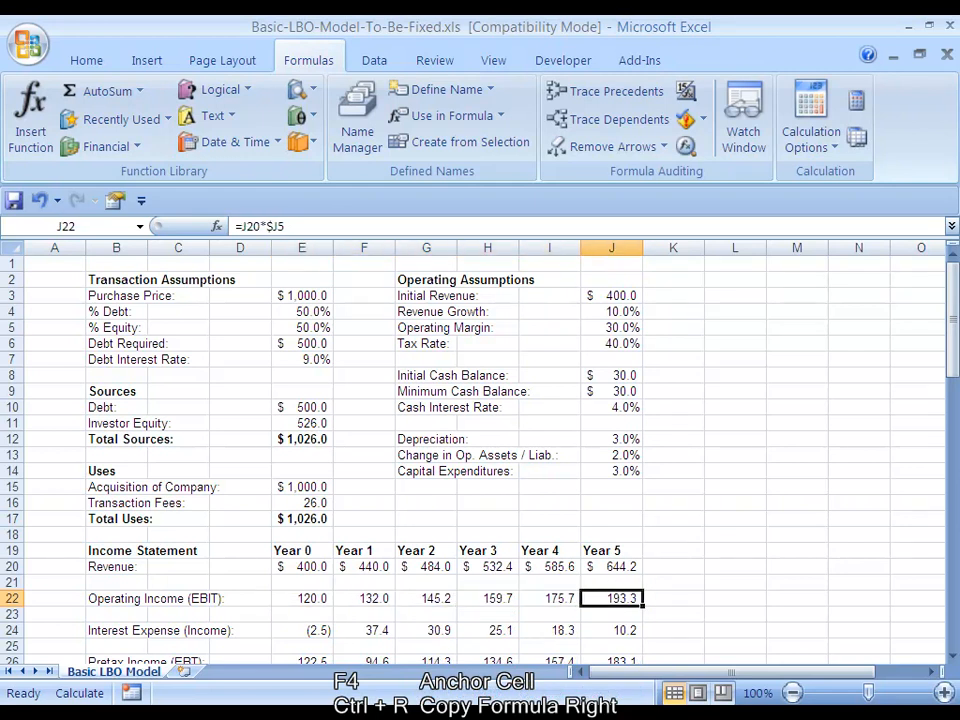
key(ctrl+c)
key(Down)
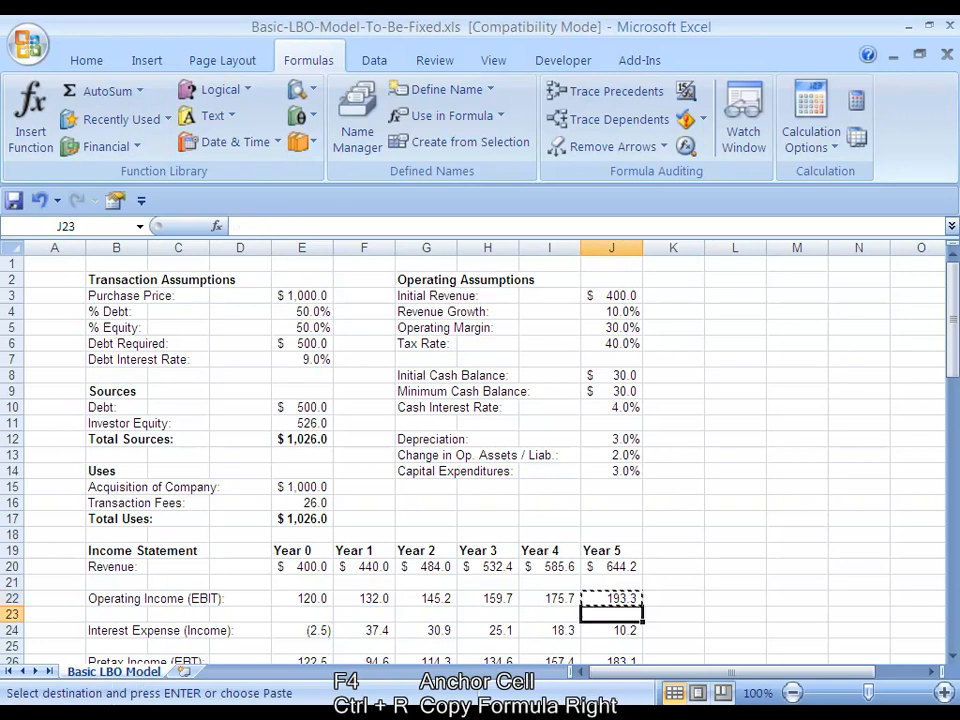
key(ctrl+v)
key(F9)
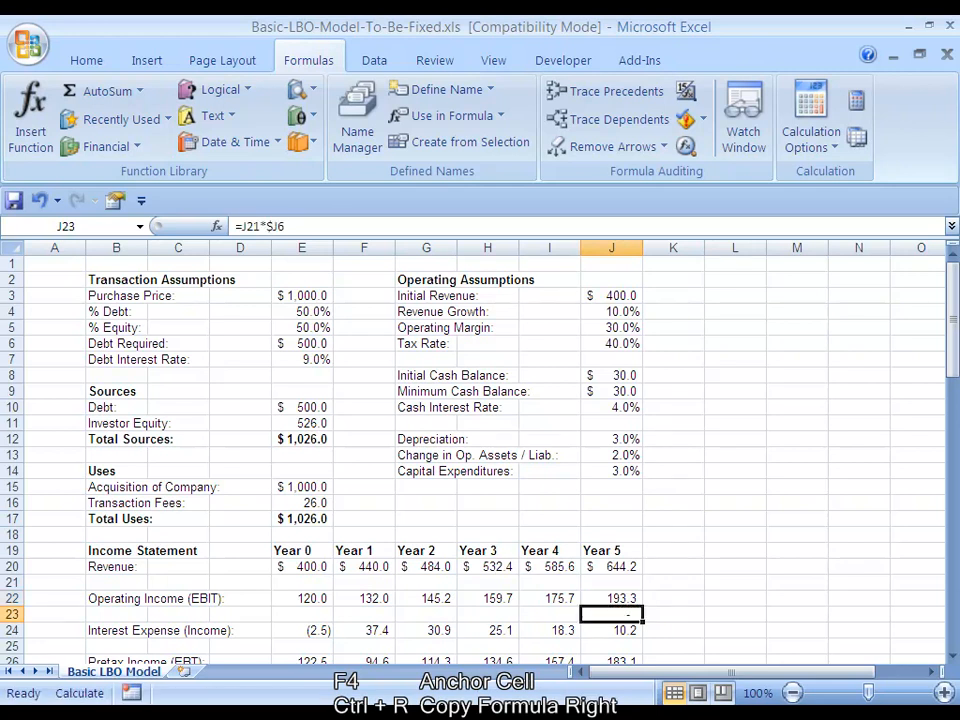
Check the cell references in the J23 formula and clear the cell
key(F2)
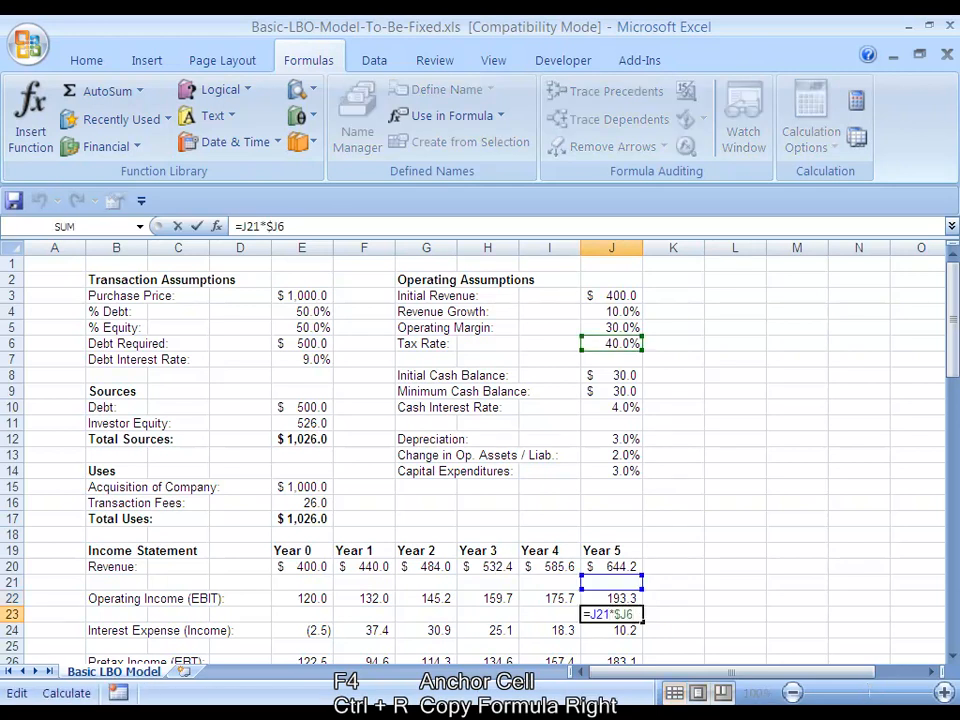
key(Escape)
key(Delete)
key(Up)
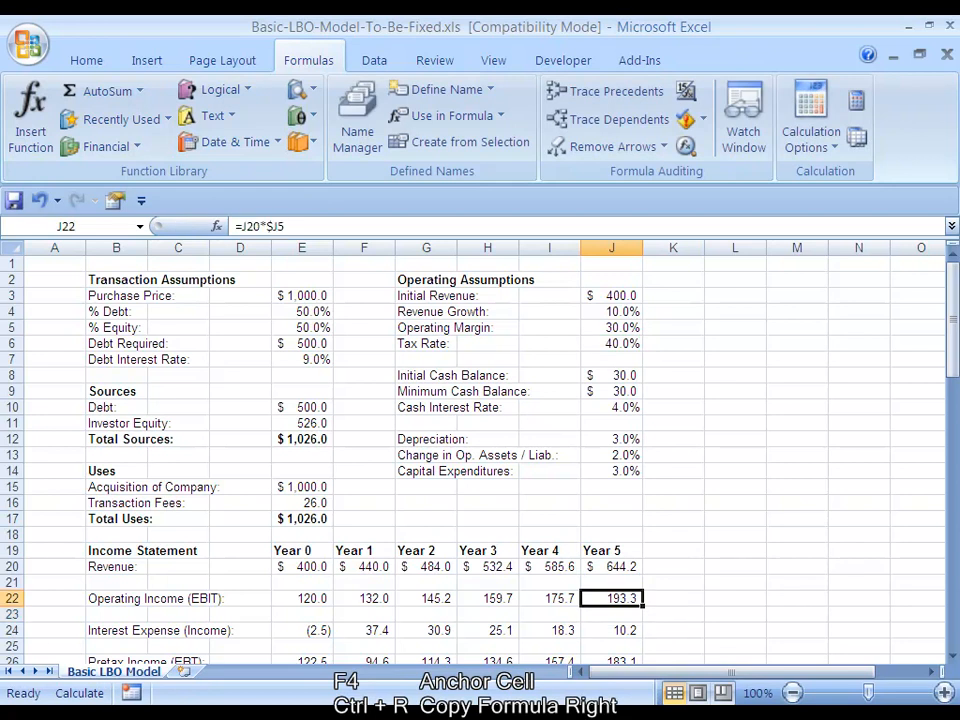
Make the operating margin reference in E22 fully absolute, so the formula is =E20*$J$5
key(ctrl+Left)
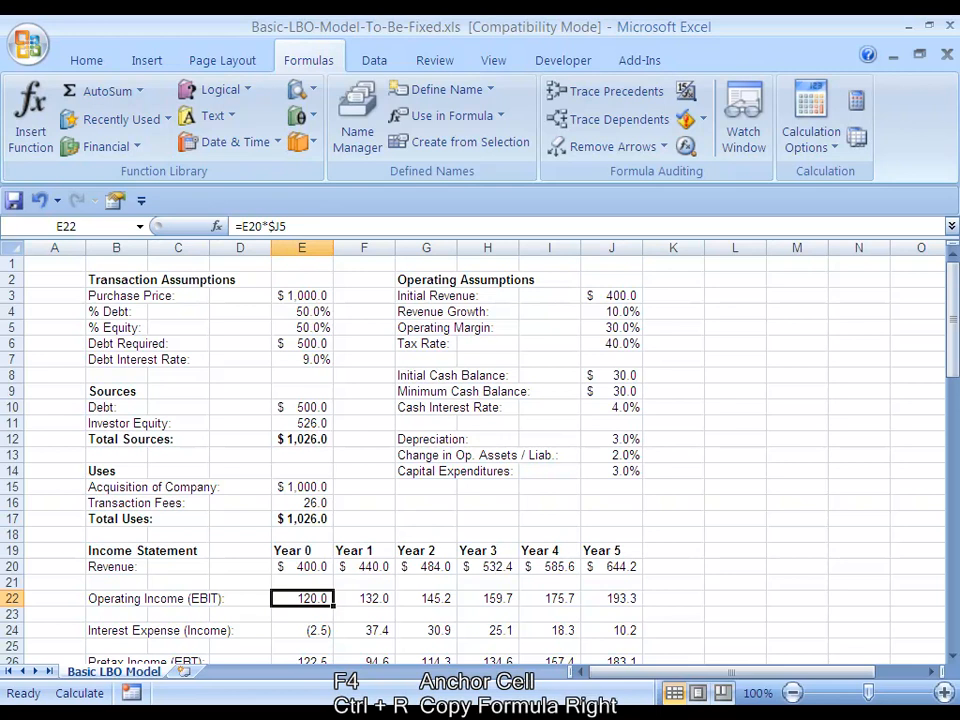
key(F2)
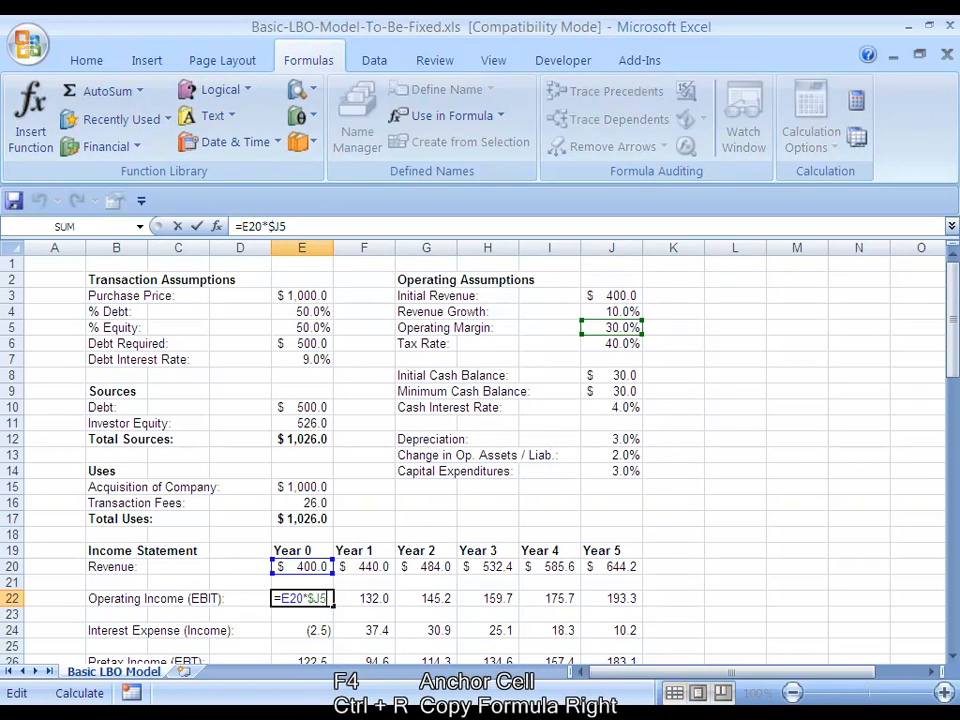
key(shift+Left)
key(shift+Left)
key(shift+Left)
key(F4)
key(F4)
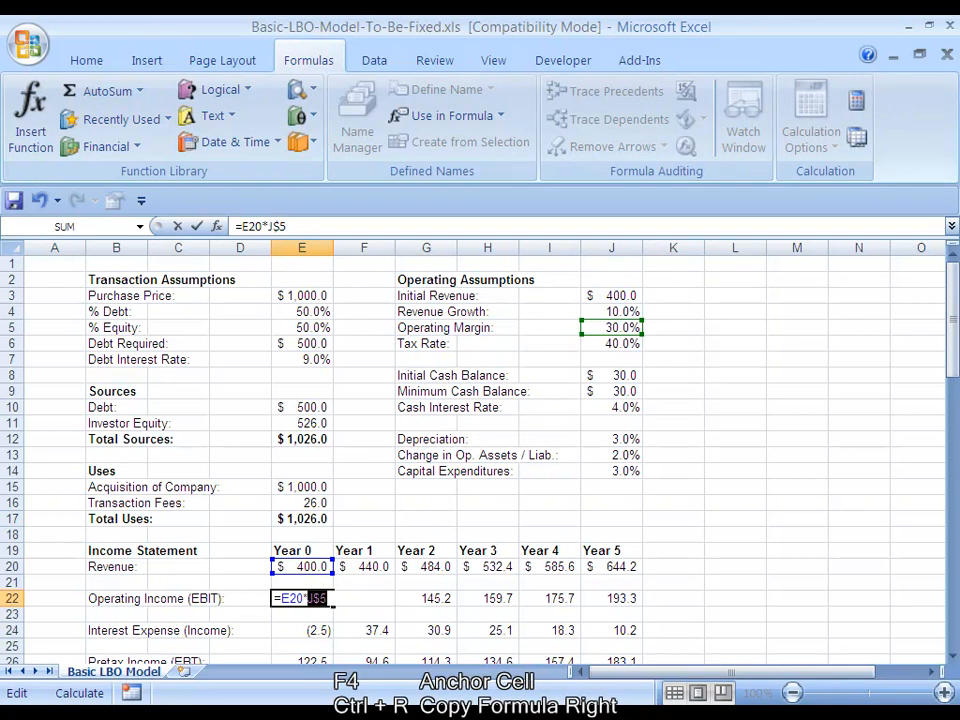
key(F4)
key(F4)
key(ctrl+Return)
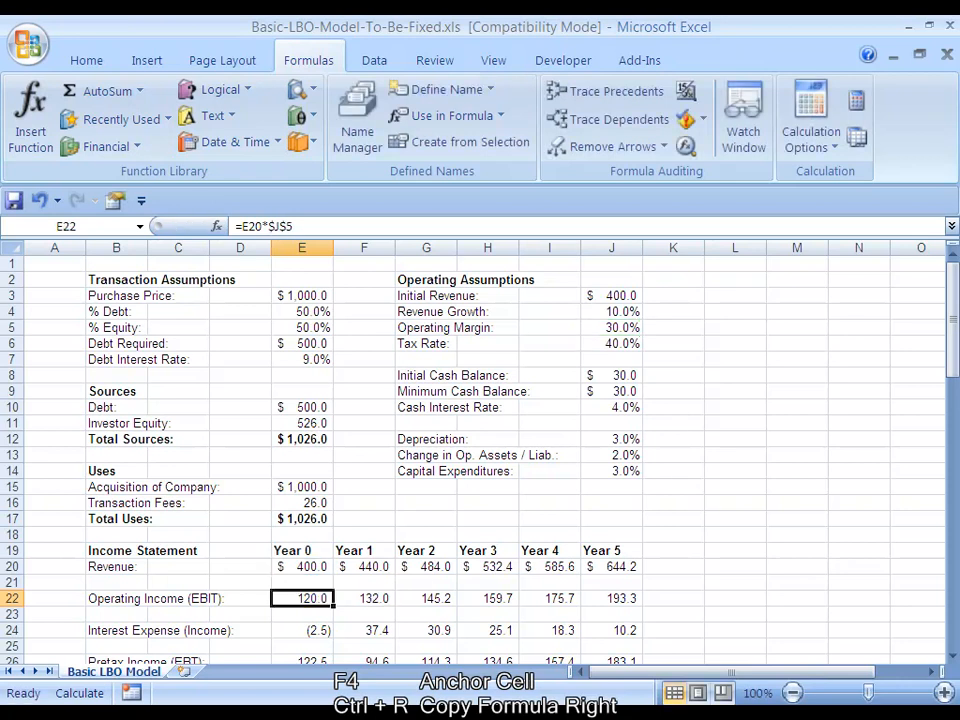
Copy the absolute-reference E22 formula right across the Operating Income row through J22
key(ctrl+shift+Right)
key(ctrl+r)
key(Up)
key(Up)
key(Up)
key(Up)
key(Up)
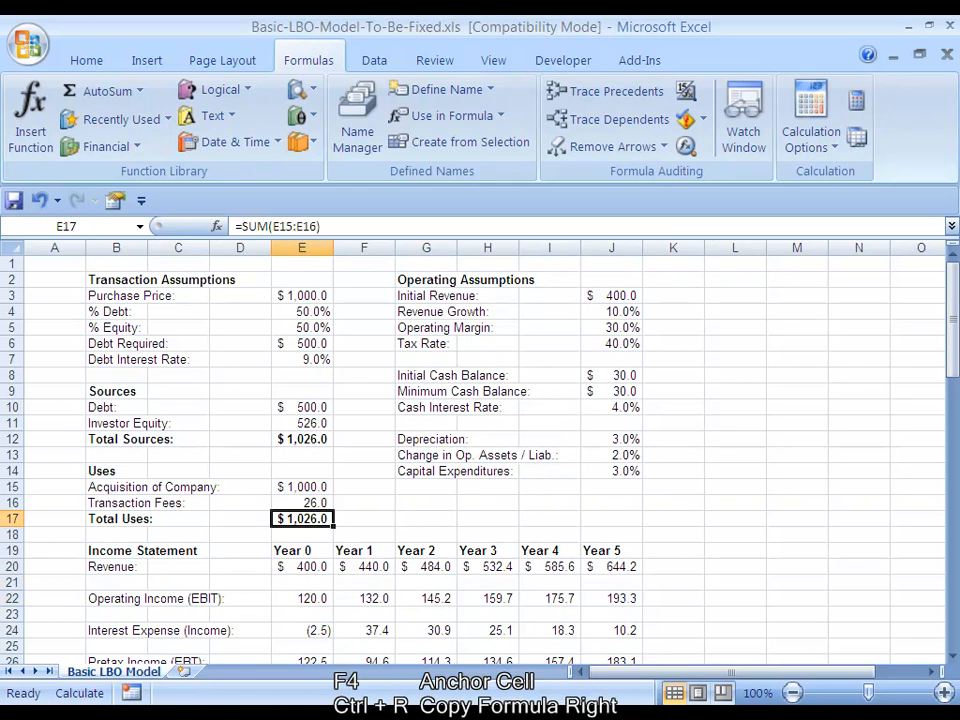
key(Right)
key(Right)
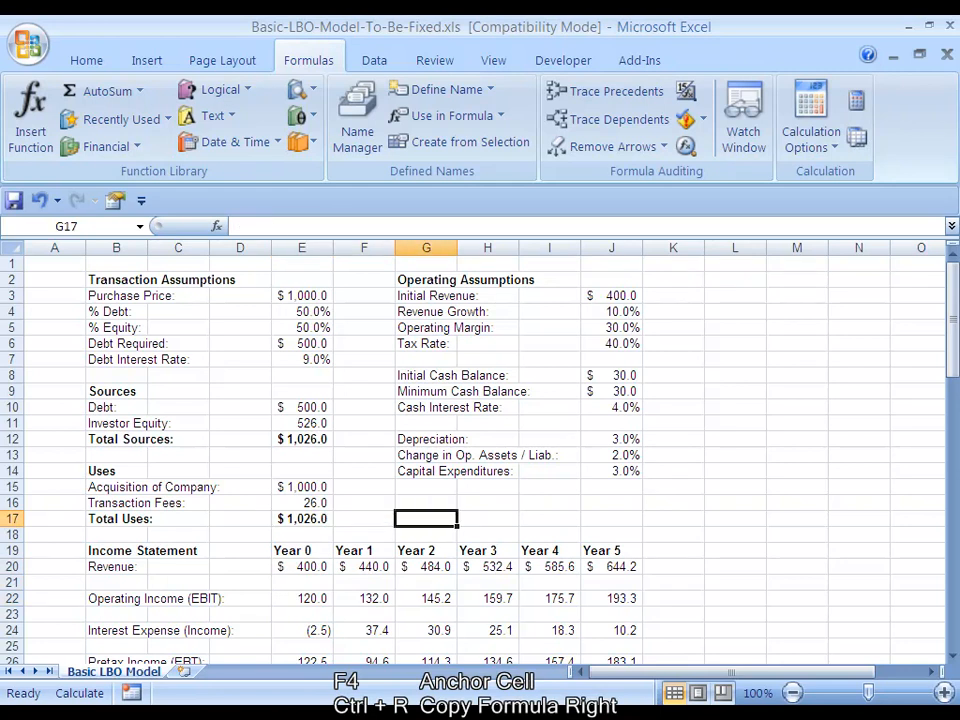
Look through the model from the transaction assumptions down to the IRR formula in the Investor Returns section
key(ctrl+Left)
key(ctrl+Left)
key(ctrl+Up)
key(ctrl+Up)
key(ctrl+Up)
key(ctrl+Up)
key(ctrl+Up)
click(11, 280)
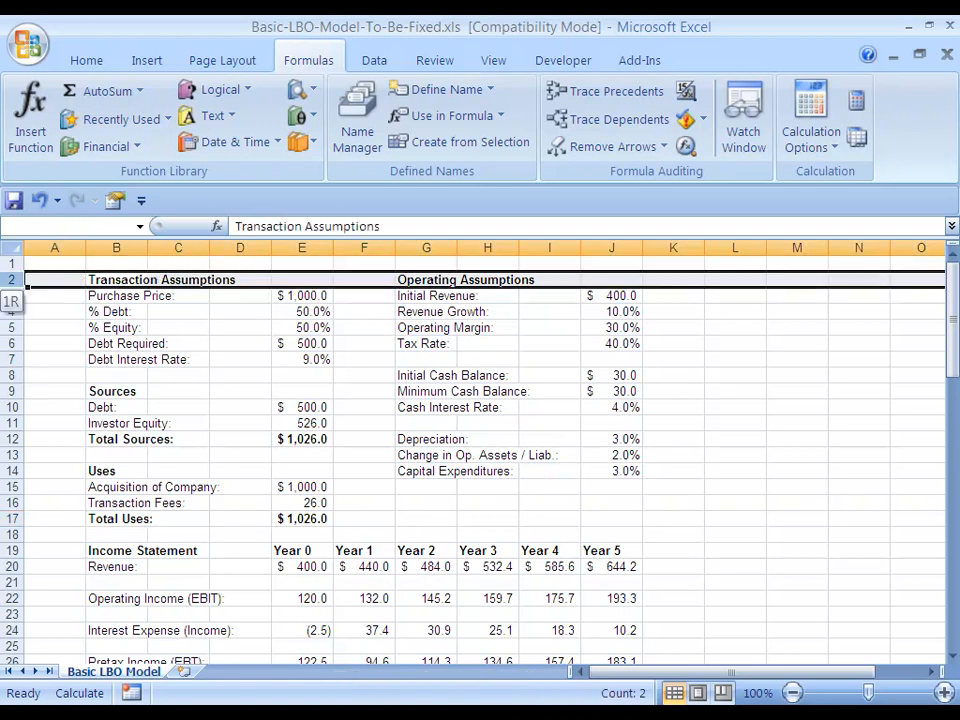
key(ctrl+shift+Down)
key(ctrl+shift+Down)
key(ctrl+shift+Down)
key(ctrl+shift+Down)
key(ctrl+shift+Down)
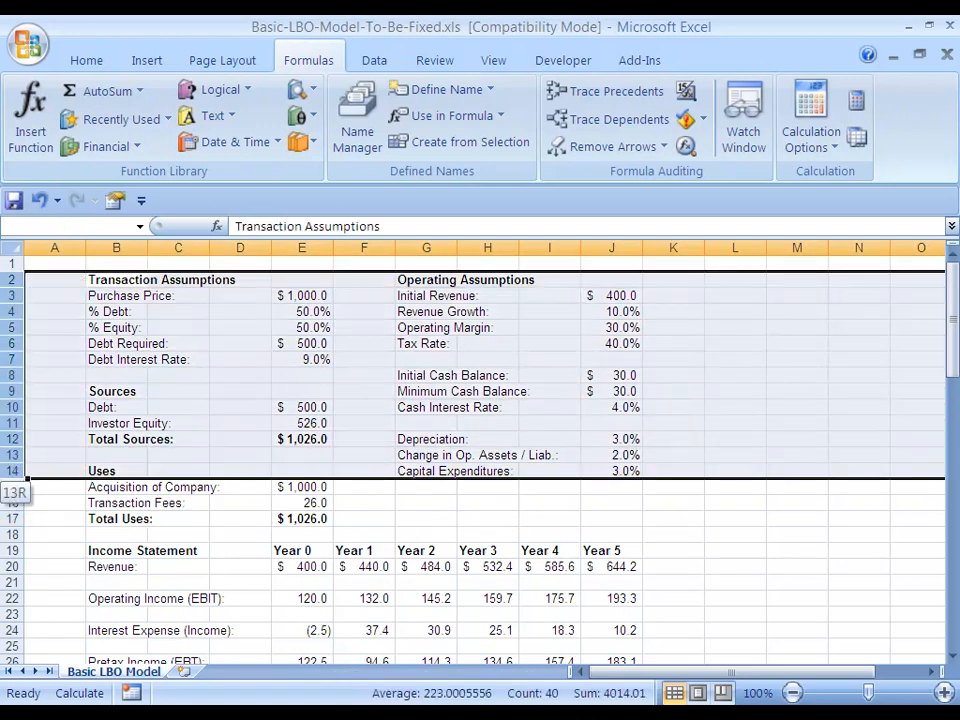
key(ctrl+Down)
key(ctrl+Down)
key(ctrl+Down)
key(ctrl+Down)
key(ctrl+Down)
key(ctrl+Down)
key(ctrl+Down)
key(ctrl+Down)
key(ctrl+Down)
key(ctrl+Down)
key(ctrl+Down)
key(ctrl+Down)
key(ctrl+Down)
key(ctrl+Down)
key(ctrl+Down)
key(ctrl+Down)
key(ctrl+Down)
key(ctrl+Down)
key(ctrl+Down)
key(ctrl+Down)
key(ctrl+Down)
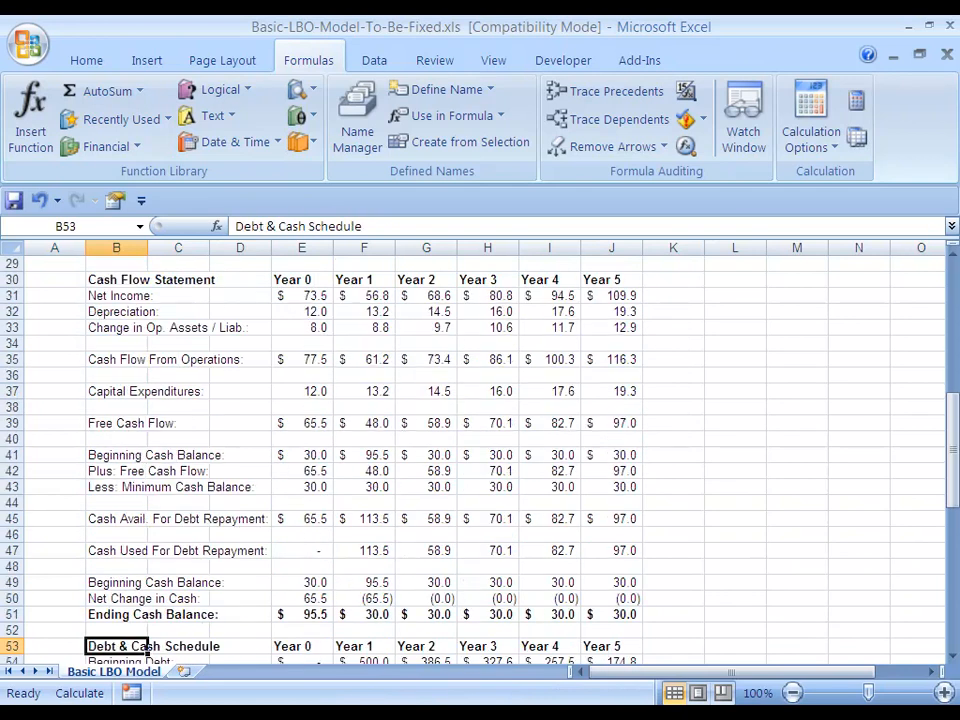
key(ctrl+Down)
key(ctrl+Down)
key(ctrl+Down)
key(ctrl+Up)
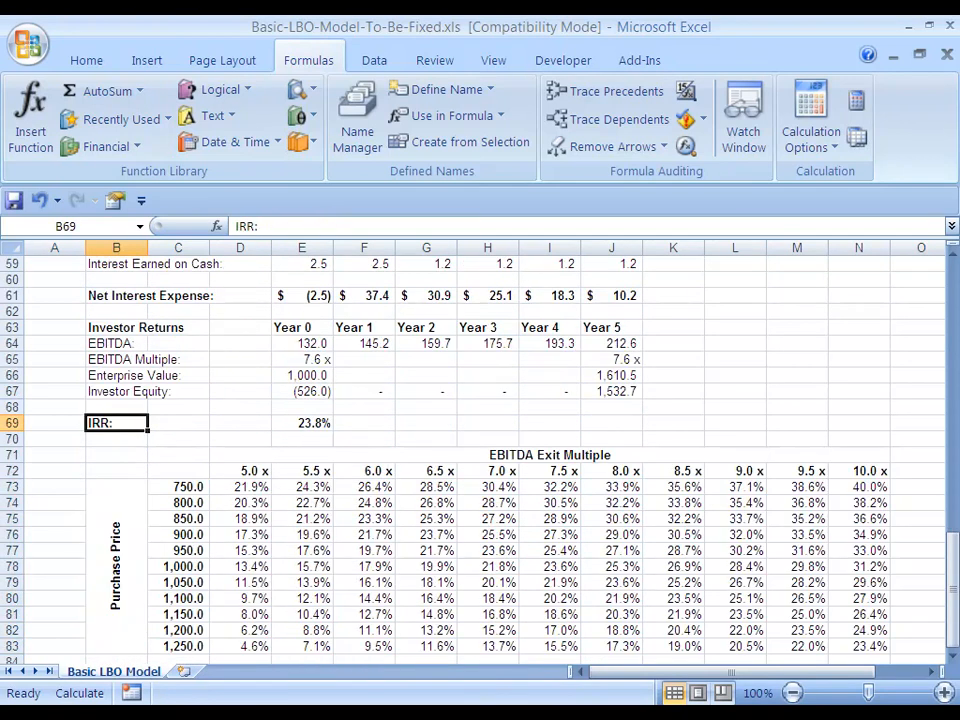
key(Right)
key(Right)
key(Right)
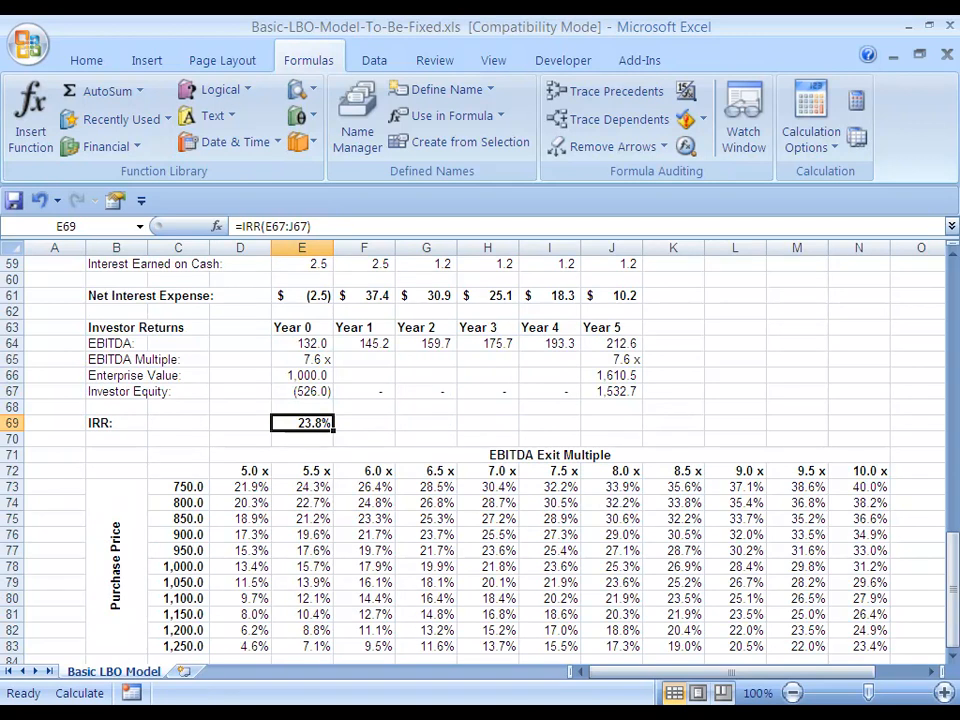
Add the label "IRR:" in G16, below the operating assumptions
key(ctrl+Up)
key(ctrl+Up)
key(ctrl+Up)
key(ctrl+Up)
key(ctrl+Up)
key(ctrl+Up)
key(ctrl+Up)
key(ctrl+Up)
key(ctrl+Up)
key(ctrl+Up)
key(ctrl+Up)
key(ctrl+Up)
key(ctrl+Up)
key(ctrl+Up)
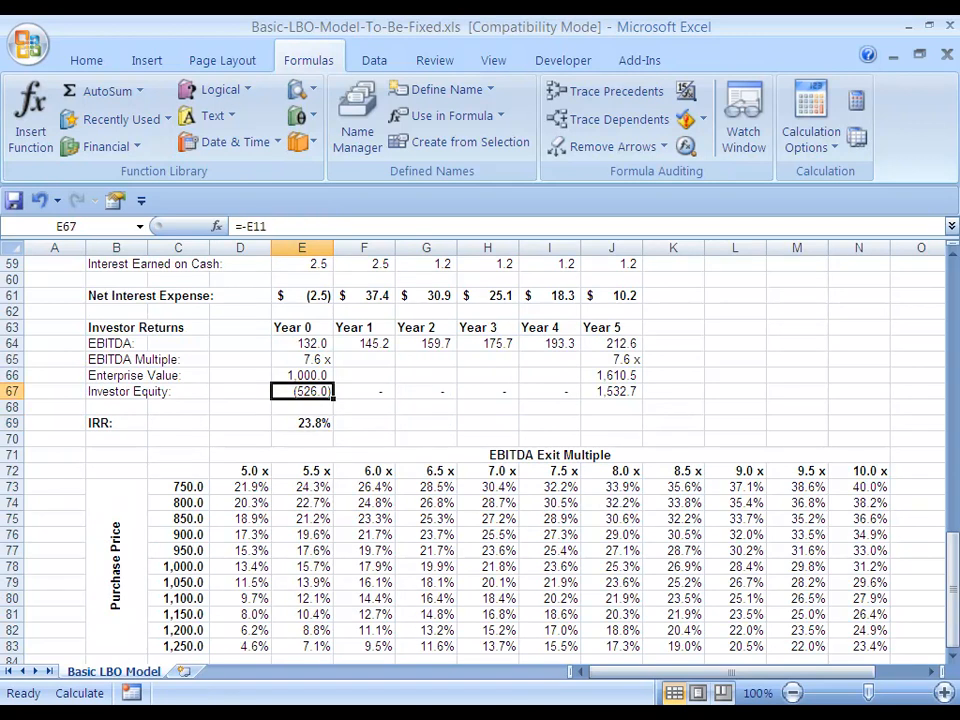
key(ctrl+Down)
key(ctrl+Down)
key(ctrl+Down)
key(ctrl+Down)
key(ctrl+Down)
key(ctrl+Down)
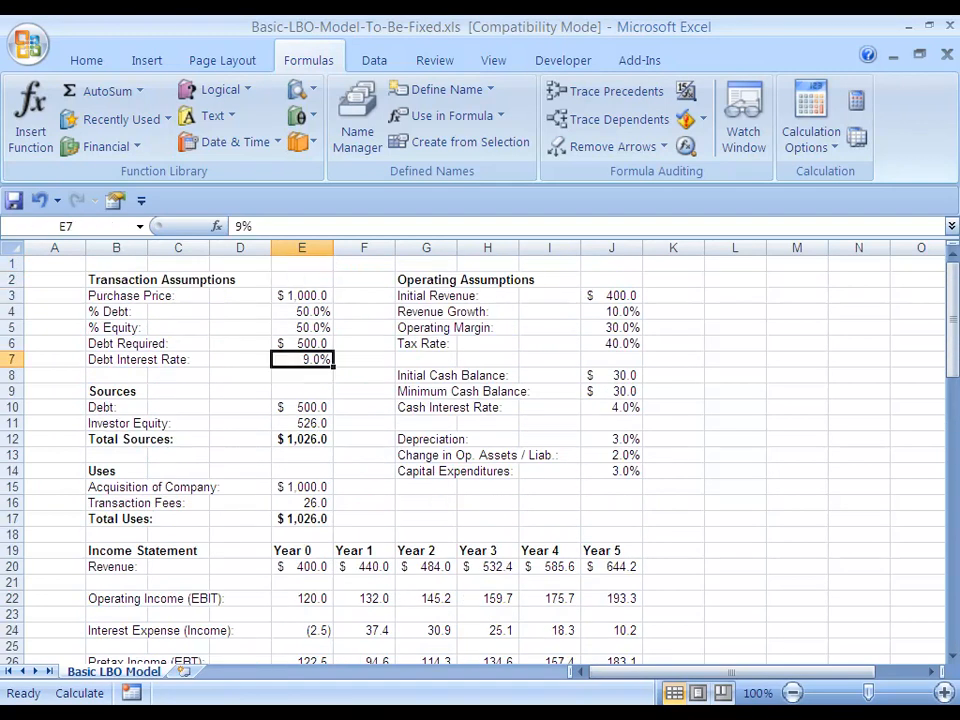
key(Right)
key(Right)
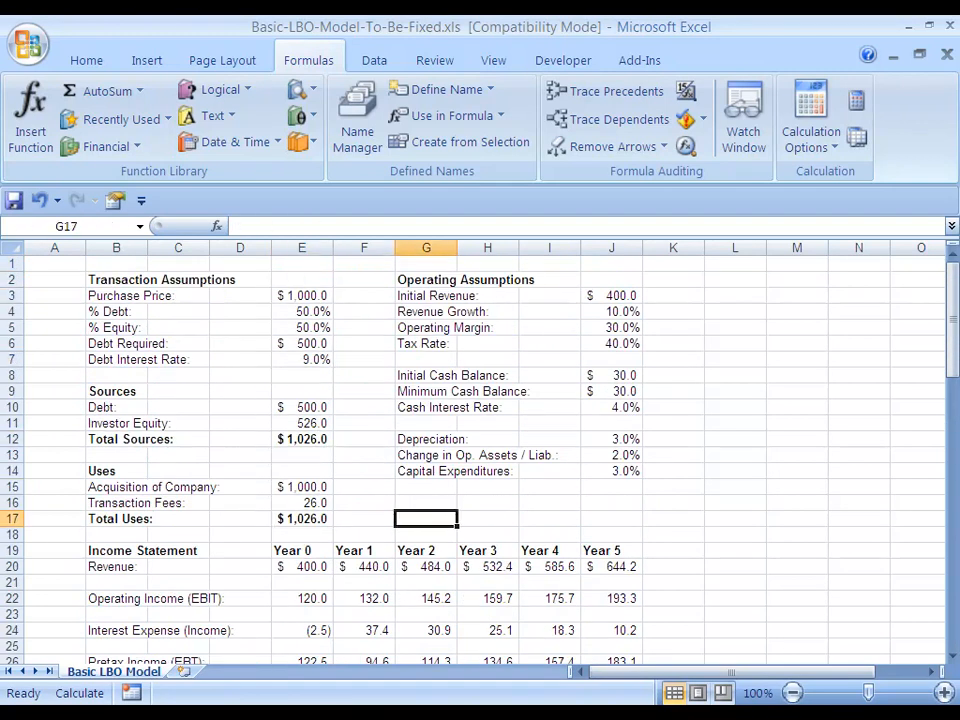
key(Up)
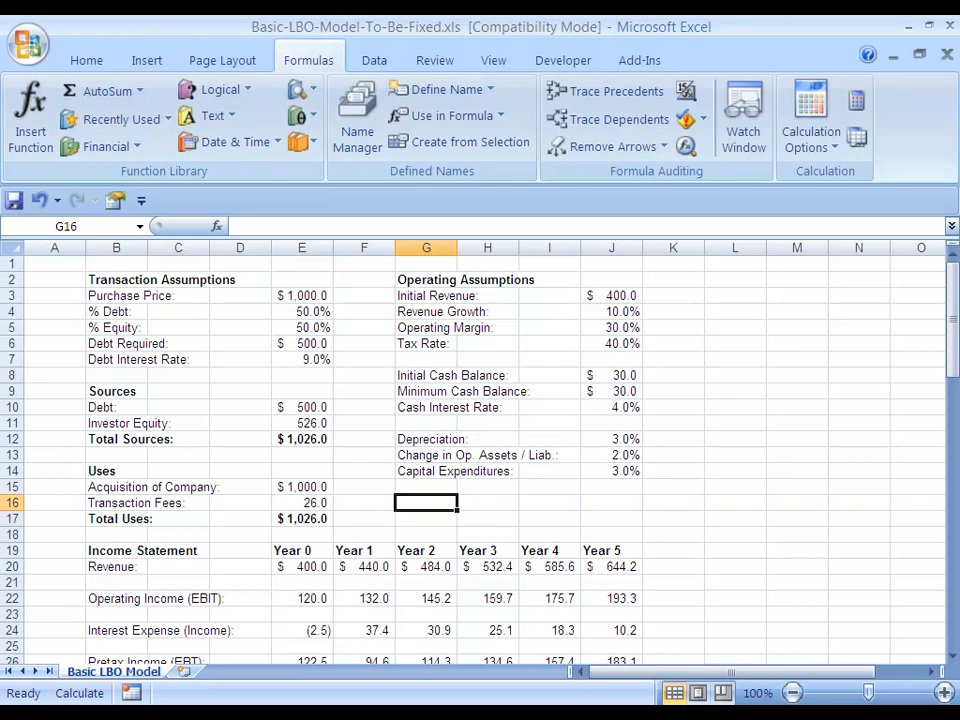
text(IRR:)
key(ctrl+Return)
Link J16 to the IRR result in the Investor Returns section with the formula =E69
key(Right)
key(Right)
key(Right)
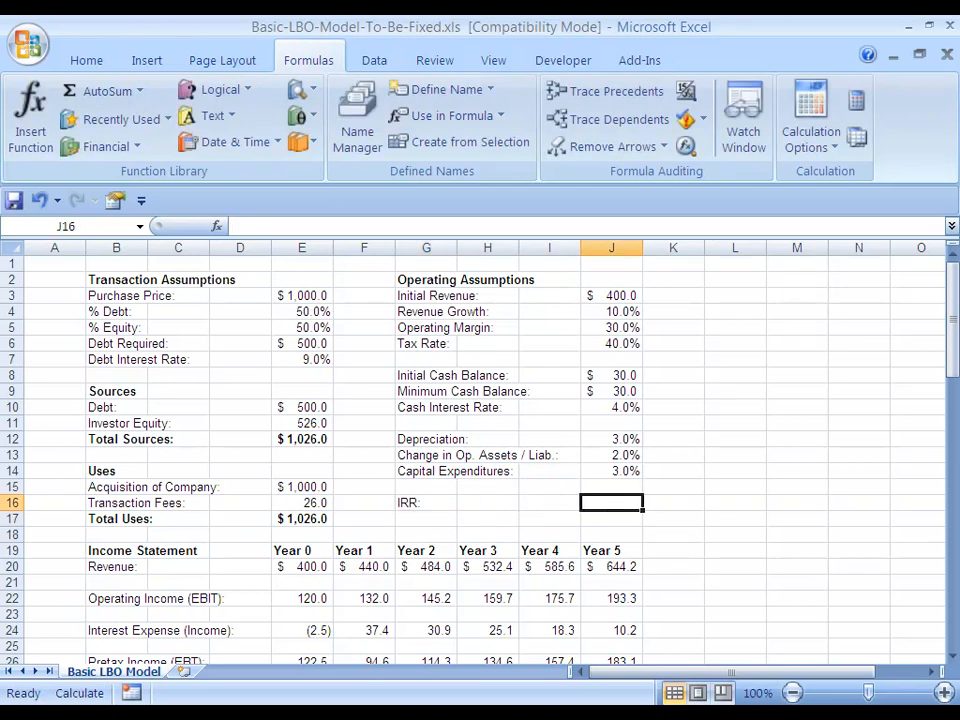
text(=)
key(Left)
key(Left)
key(Left)
key(Left)
key(Left)
key(Left)
key(Left)
key(Left)
key(Down)
key(Down)
key(Down)
key(Down)
key(Down)
key(Down)
key(Down)
key(Down)
key(Down)
key(Down)
key(Down)
key(Down)
key(Down)
key(Down)
key(Down)
key(Down)
key(Down)
key(Down)
key(Down)
key(Down)
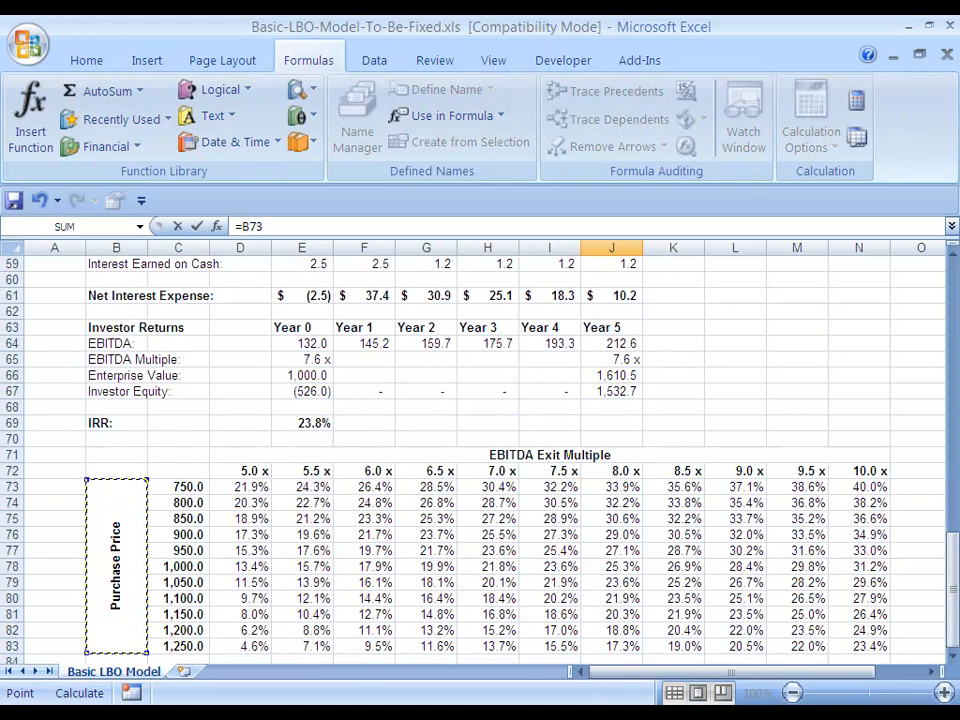
key(Up)
key(Up)
key(Up)
key(Up)
key(Right)
key(Right)
key(Right)
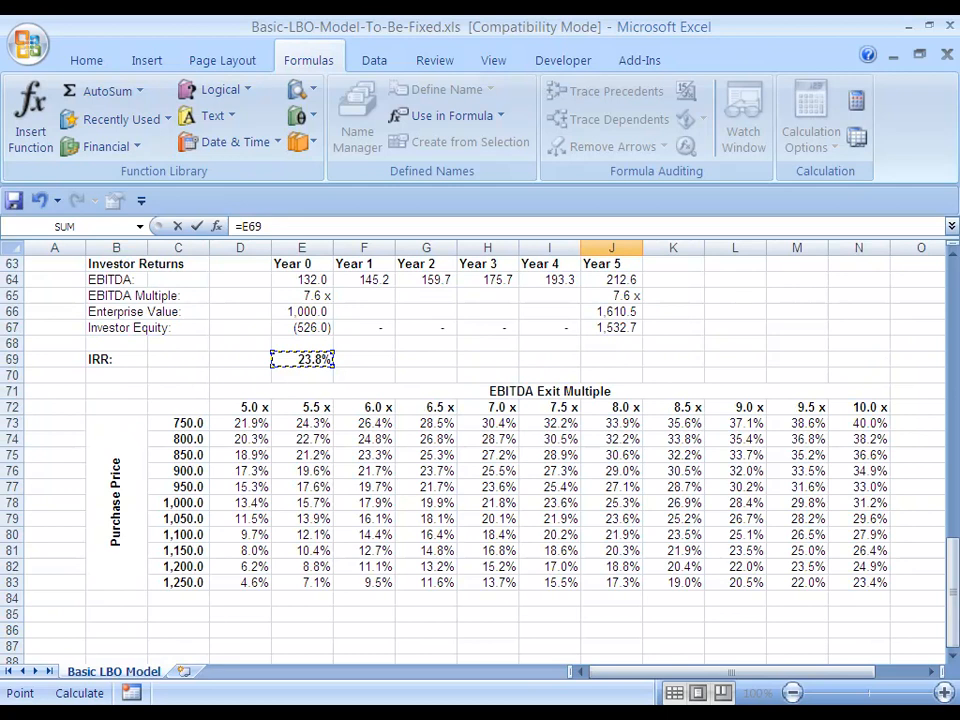
key(ctrl+Return)
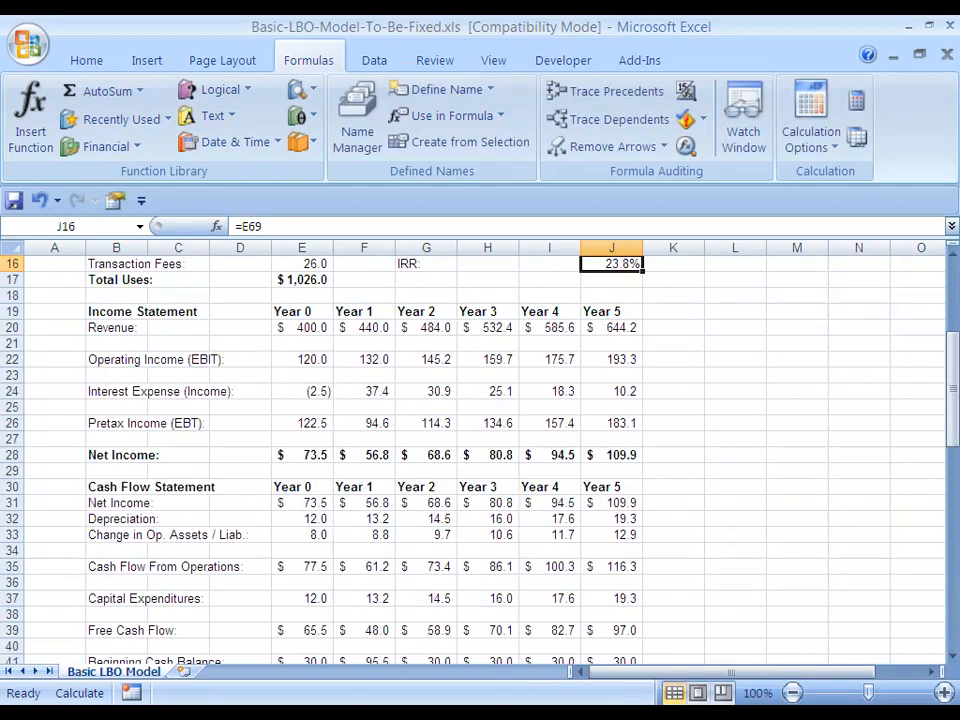
Anchor both the row and column of the J16 reference, making the formula =$E$69
key(F2)
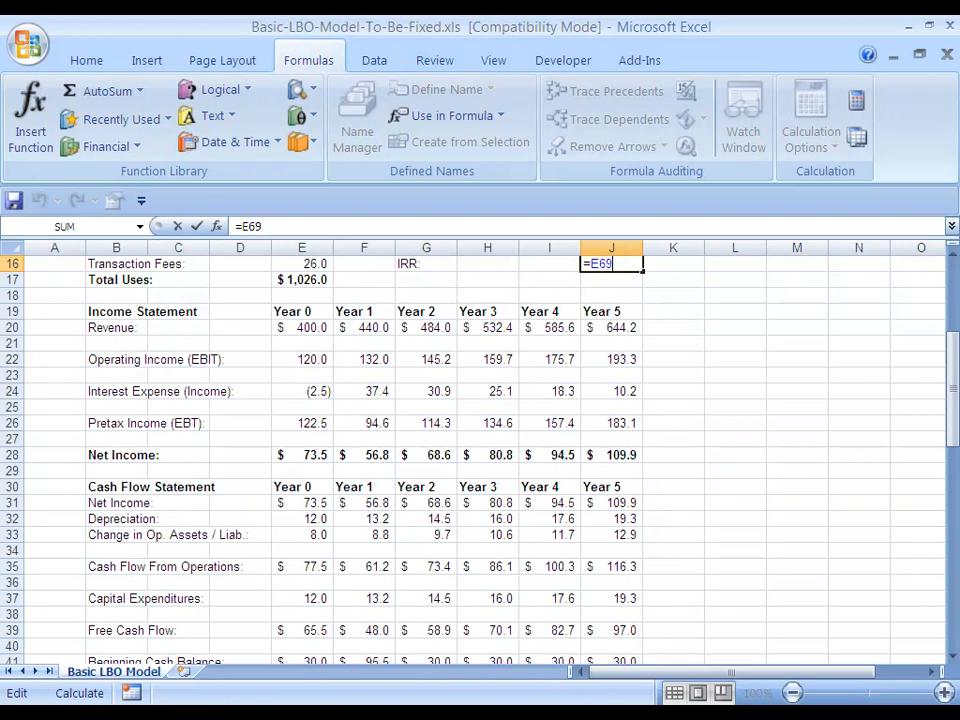
key(F4)
key(ctrl+Return)
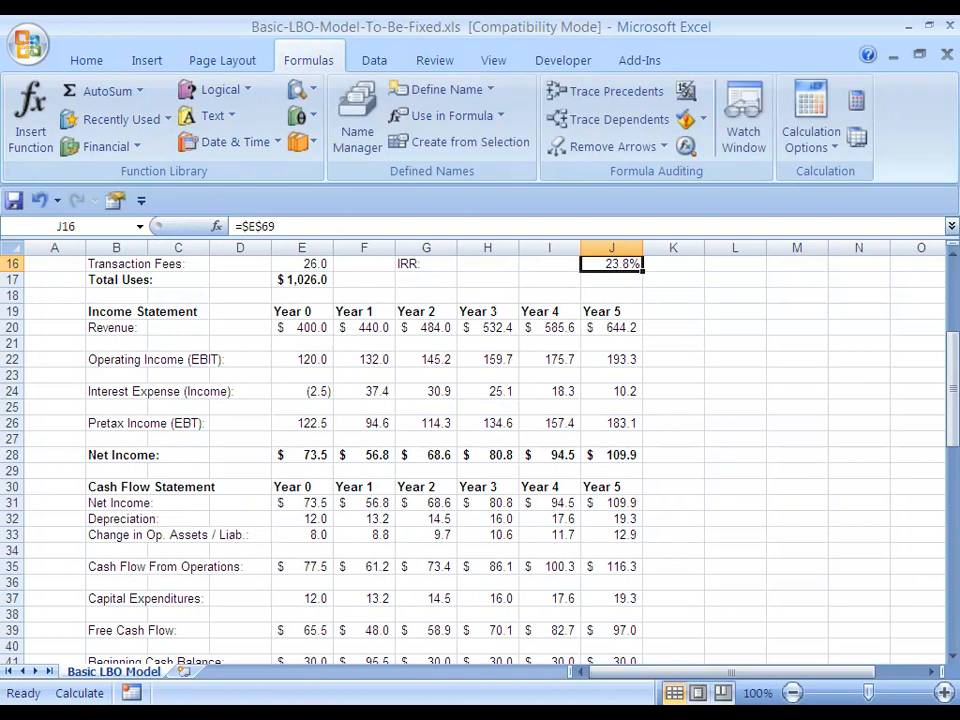
Look over the operating assumptions together with the linked IRR beneath them
key(Up)
key(Up)
key(Up)
key(Up)
key(Up)
key(Up)
key(Up)
key(Up)
key(Up)
key(Up)
key(Up)
key(Up)
key(Up)
key(Up)
key(Up)
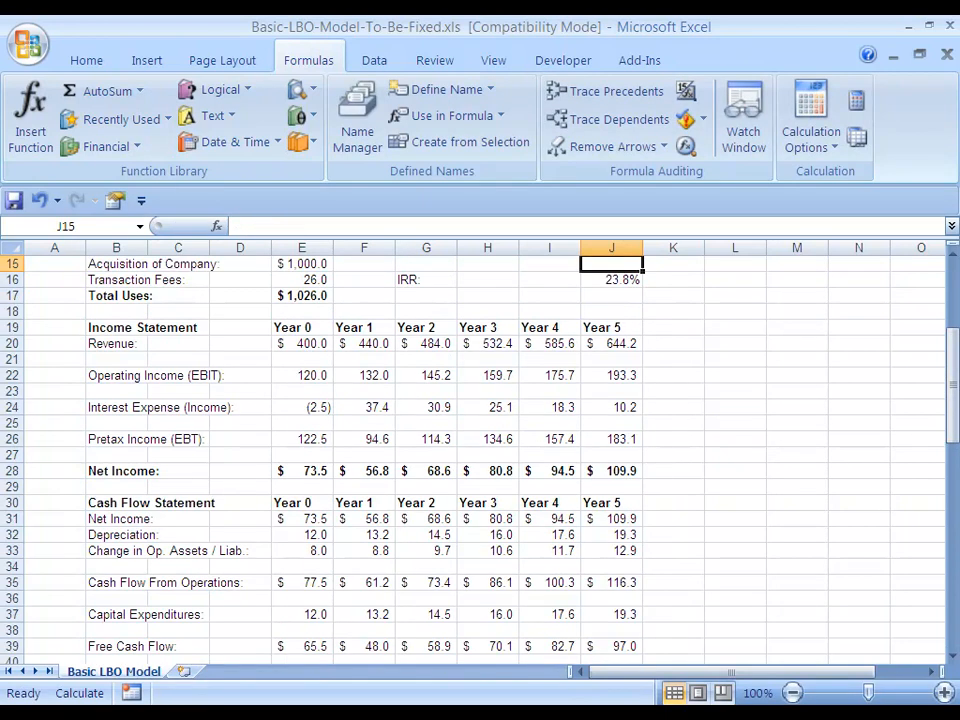
key(Down)
key(Down)
key(Down)
key(Down)
key(Down)
key(Down)
key(Down)
key(Down)
key(Down)
key(Down)
key(Down)
key(Down)
key(Down)
key(Down)
key(Down)
key(Down)
key(Down)
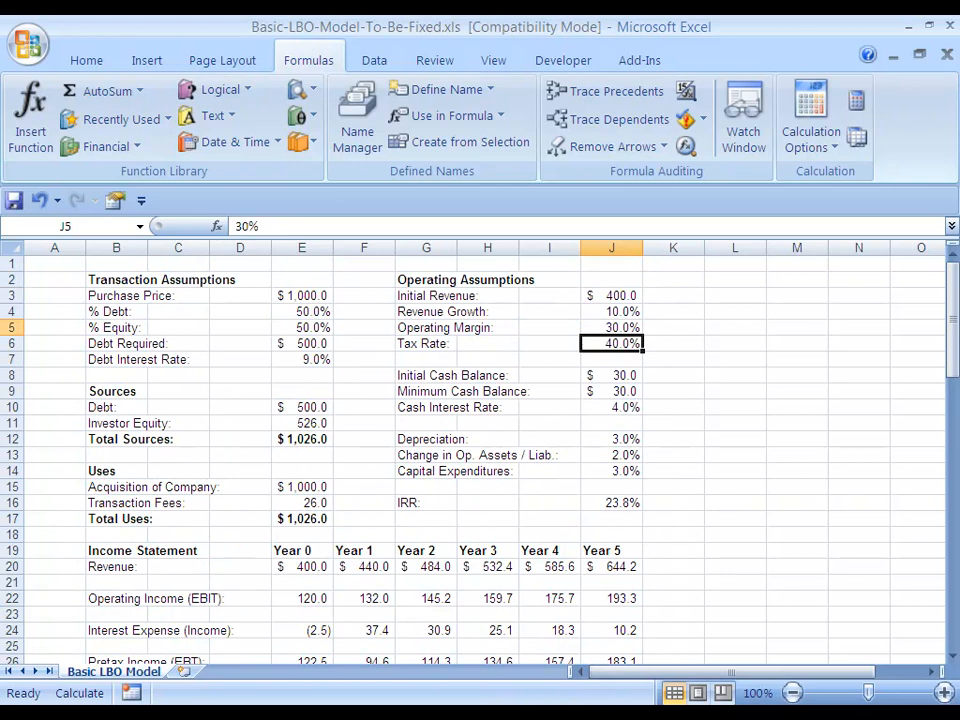
key(Up)
key(Up)
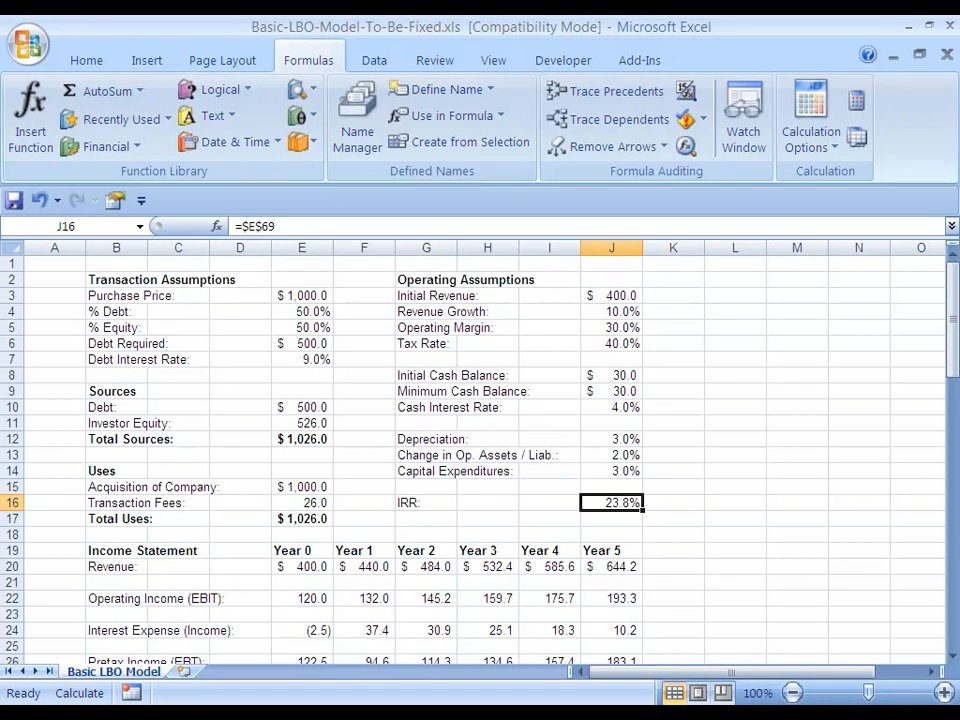
Copy the IRR result cell E69 in the Investor Returns section
key(Left)
key(Left)
key(Left)
key(Left)
key(Left)
key(Left)
key(Left)
key(Left)
key(Down)
key(Down)
key(Down)
key(Down)
key(Down)
key(Down)
key(Down)
key(Down)
key(Down)
key(Down)
key(Down)
key(Down)
key(Down)
key(Down)
key(Down)
key(Down)
key(Down)
key(Down)
key(Down)
key(Down)
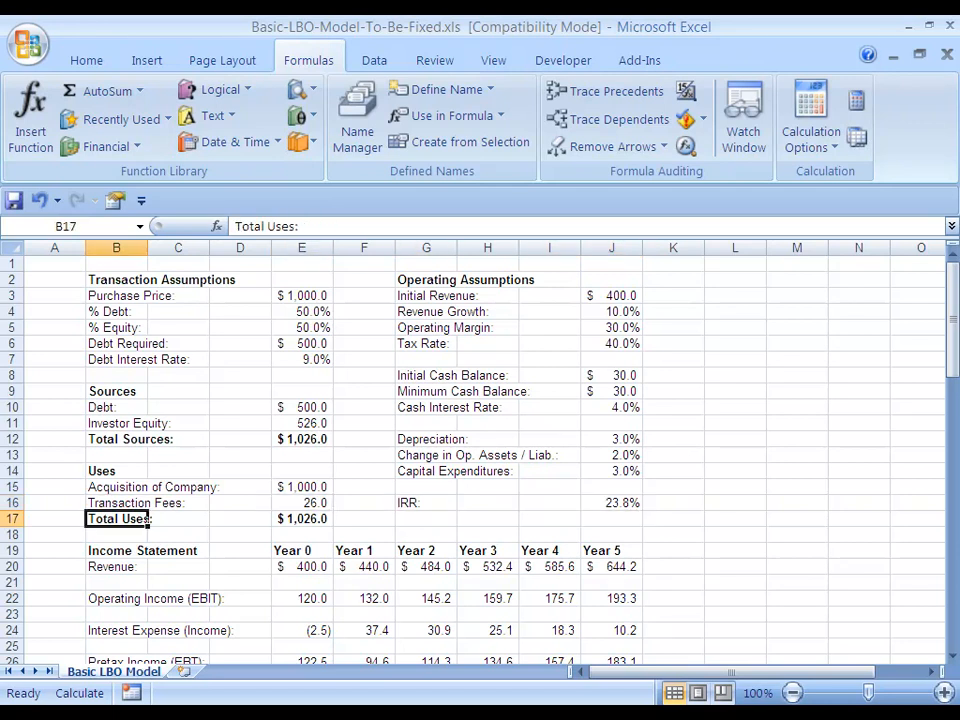
key(Down)
key(Down)
key(Down)
key(Down)
key(Down)
key(Down)
key(Down)
key(Down)
key(Down)
key(Down)
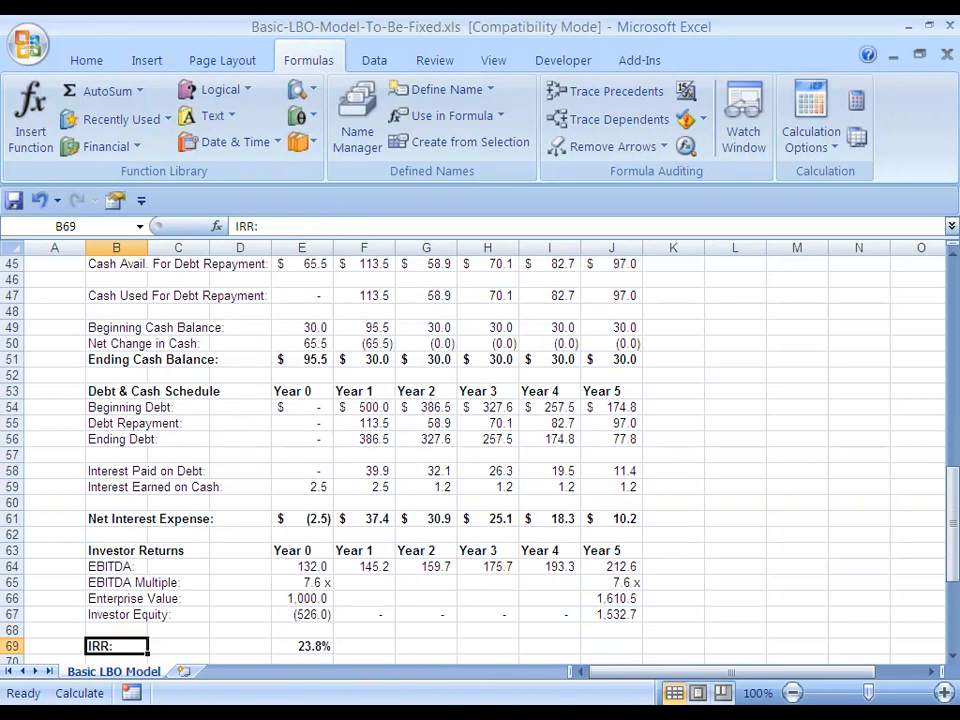
key(Right)
key(Right)
key(Right)
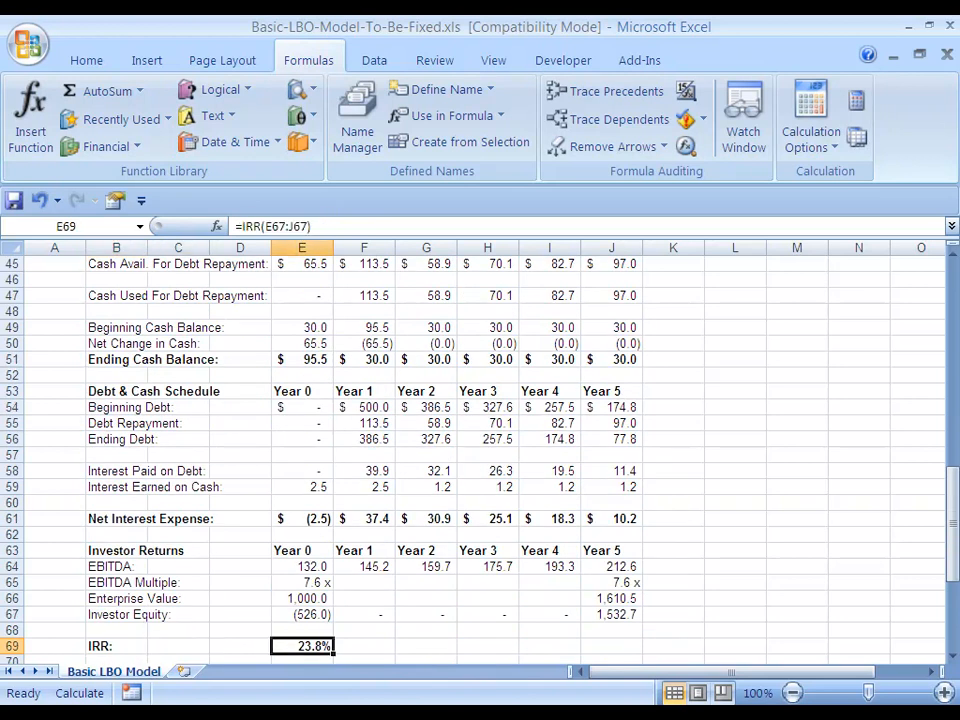
key(ctrl+c)
Paste the copied IRR cell into J16 as a link, using the Paste Link option of Paste Special
key(Up)
key(Up)
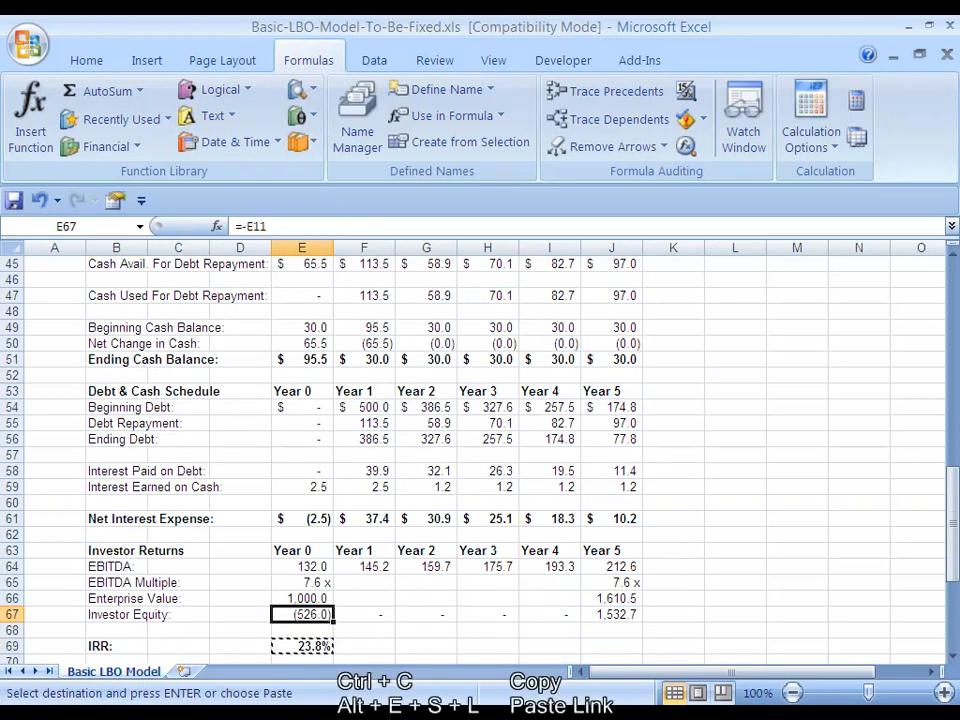
key(Up)
key(Up)
key(Up)
key(Up)
key(Up)
key(Up)
key(Up)
key(Up)
key(Up)
key(Up)
key(Up)
key(Up)
key(Up)
key(Up)
key(Up)
key(Up)
key(Up)
key(Up)
key(Up)
key(Up)
key(Down)
key(Down)
key(Down)
key(Down)
key(Down)
key(Down)
key(Down)
key(Down)
key(Down)
key(Down)
key(Down)
key(Down)
key(Down)
key(Down)
key(Right)
key(Right)
key(Down)
key(Right)
key(Right)
key(Right)
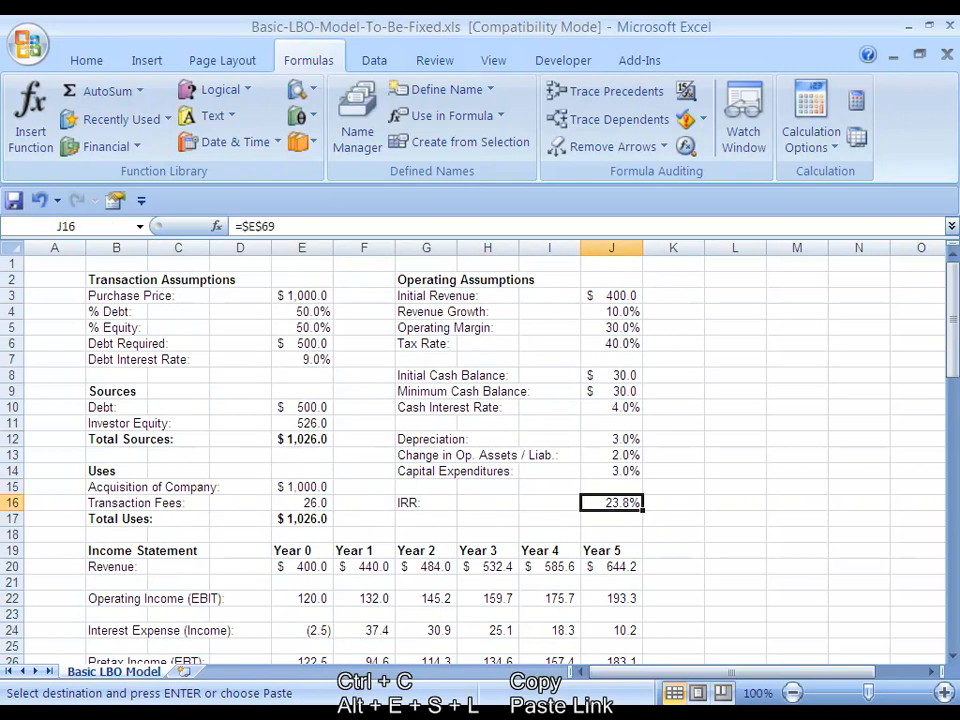
key(alt)
key(e)
key(s)
key(l)
key(alt)
key(e)
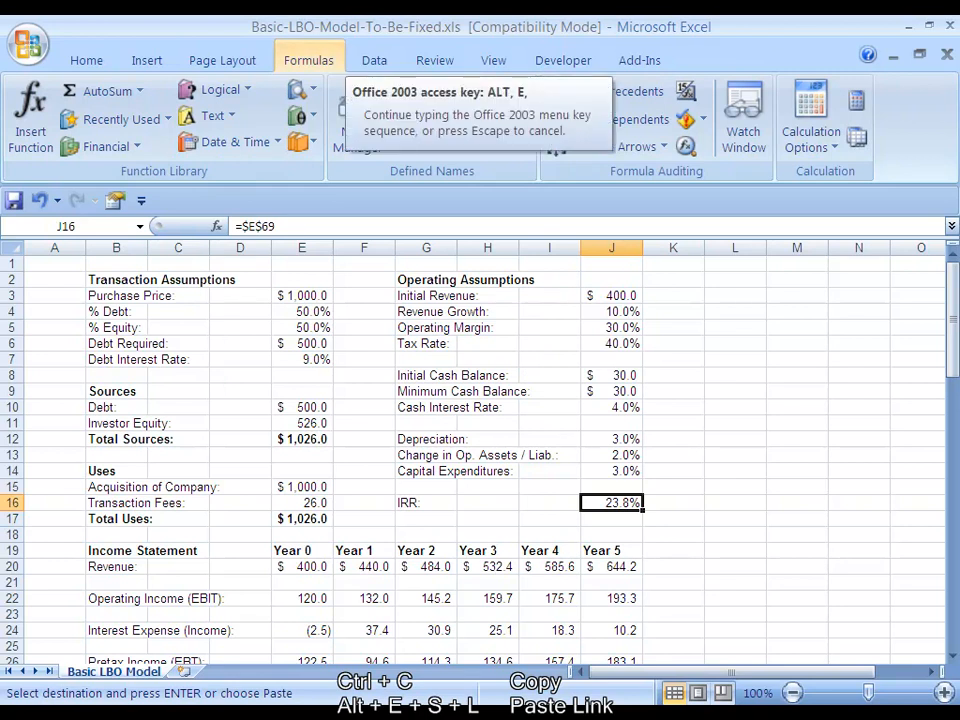
key(s)
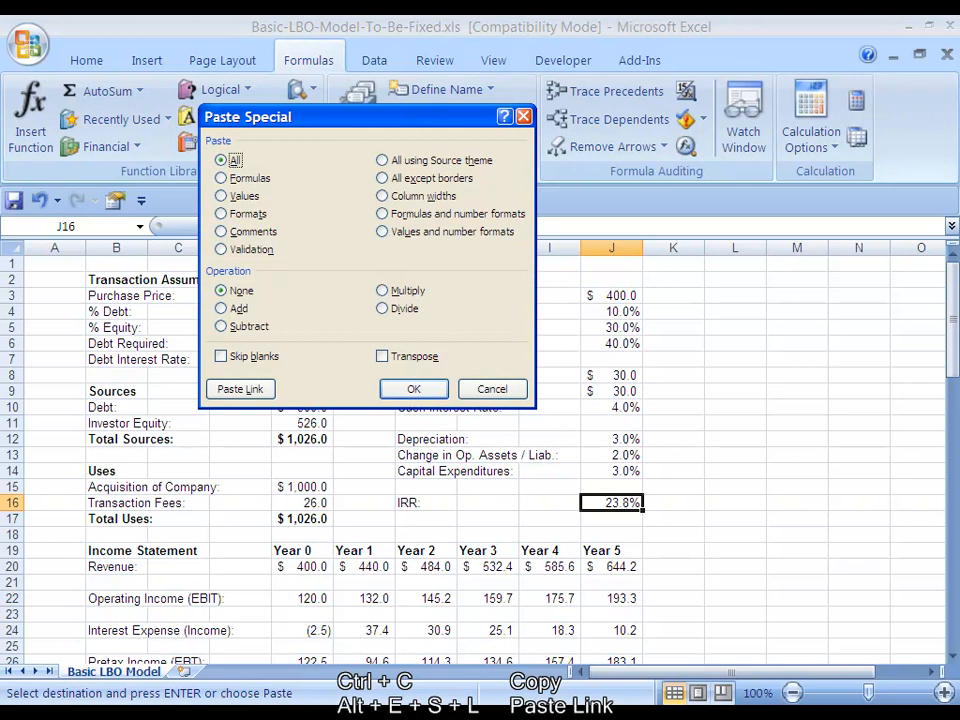
key(l)
key(l)
key(alt+e)
key(s)
key(l)
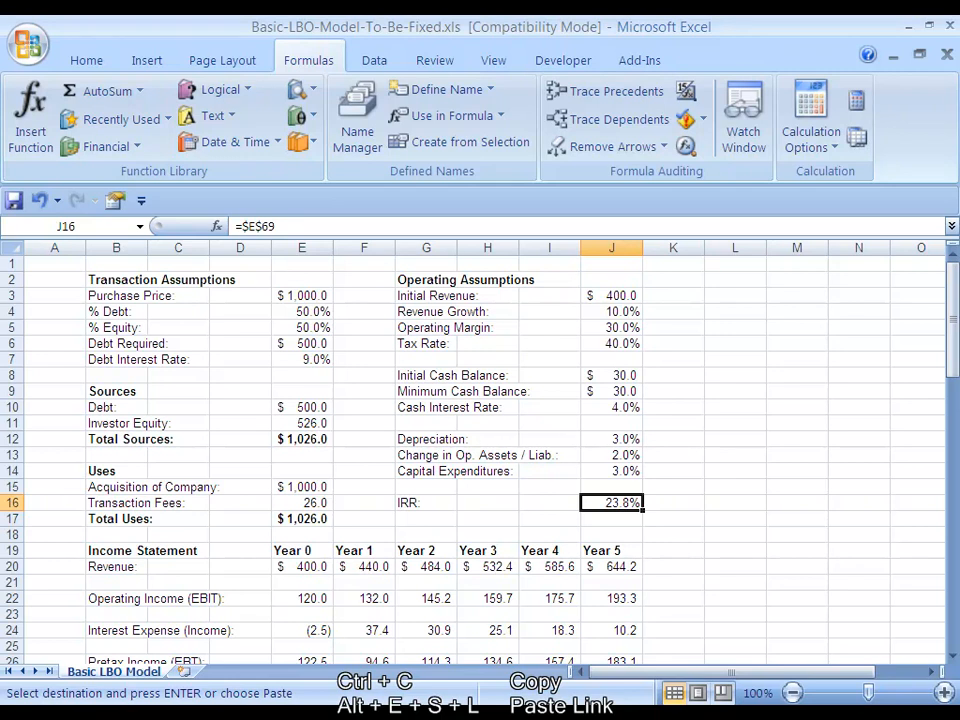
key(Left)
key(Left)
key(Left)
key(Left)
key(Left)
key(Right)
key(Right)
key(Right)
key(Right)
key(Right)
key(ctrl+Left)
key(ctrl+Left)
key(ctrl+Left)
key(Down)
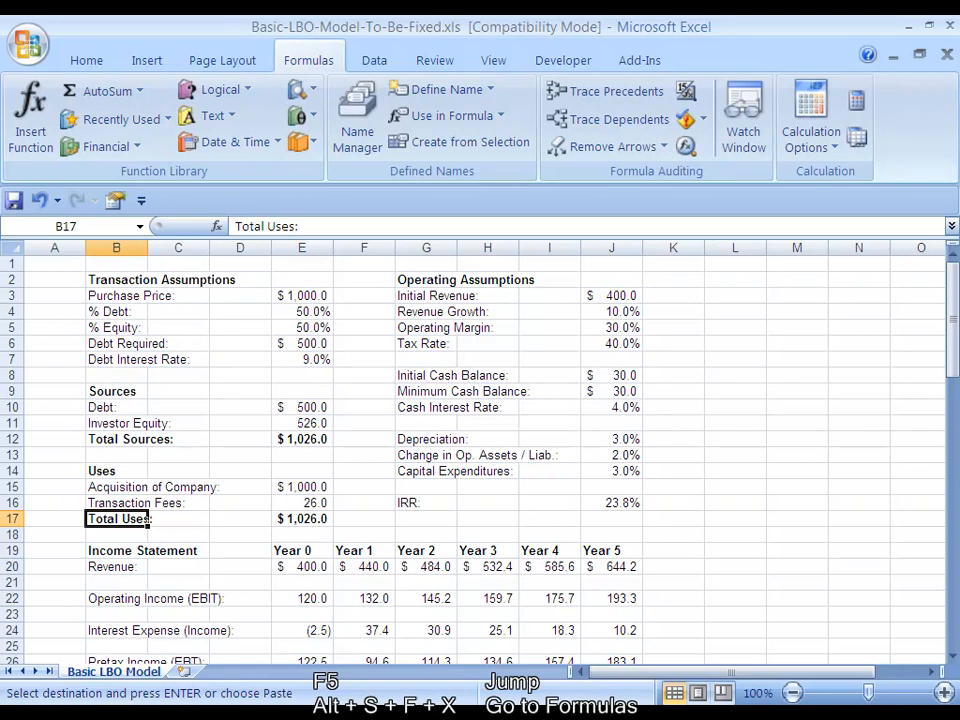
Undo the last paste in J16 and select all formula cells on the sheet with Go To Special, excluding errors
key(ctrl+z)
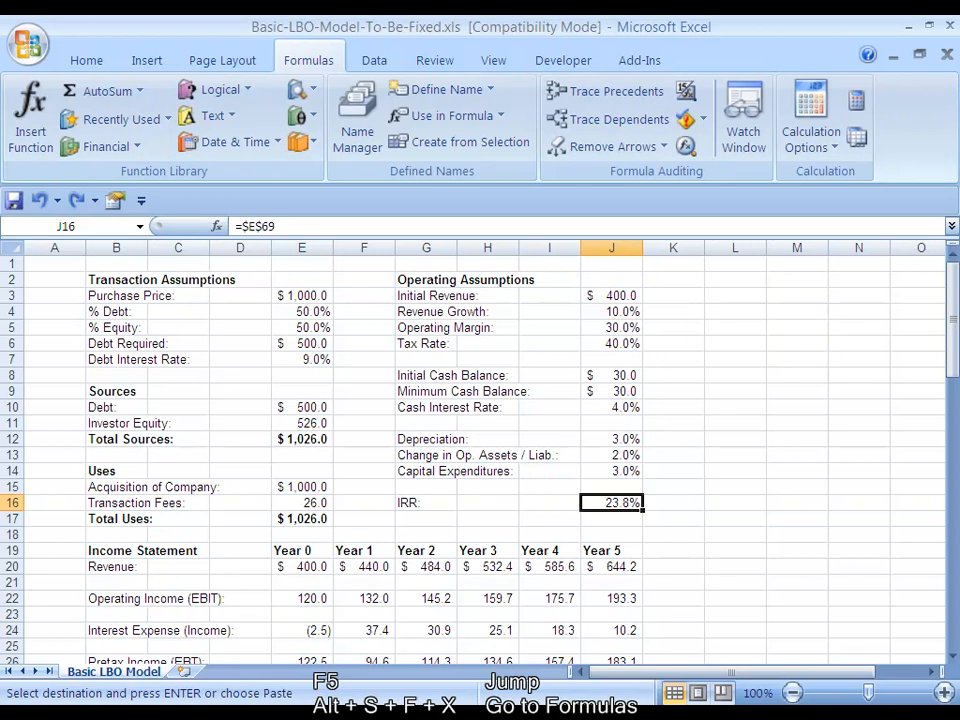
key(F5)
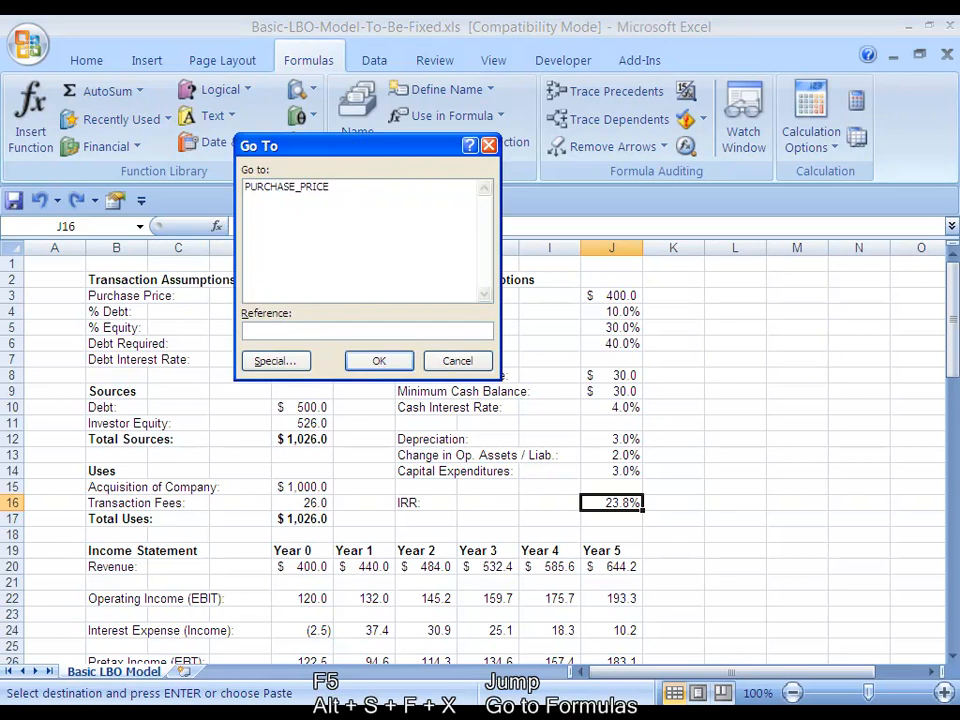
key(alt+s)
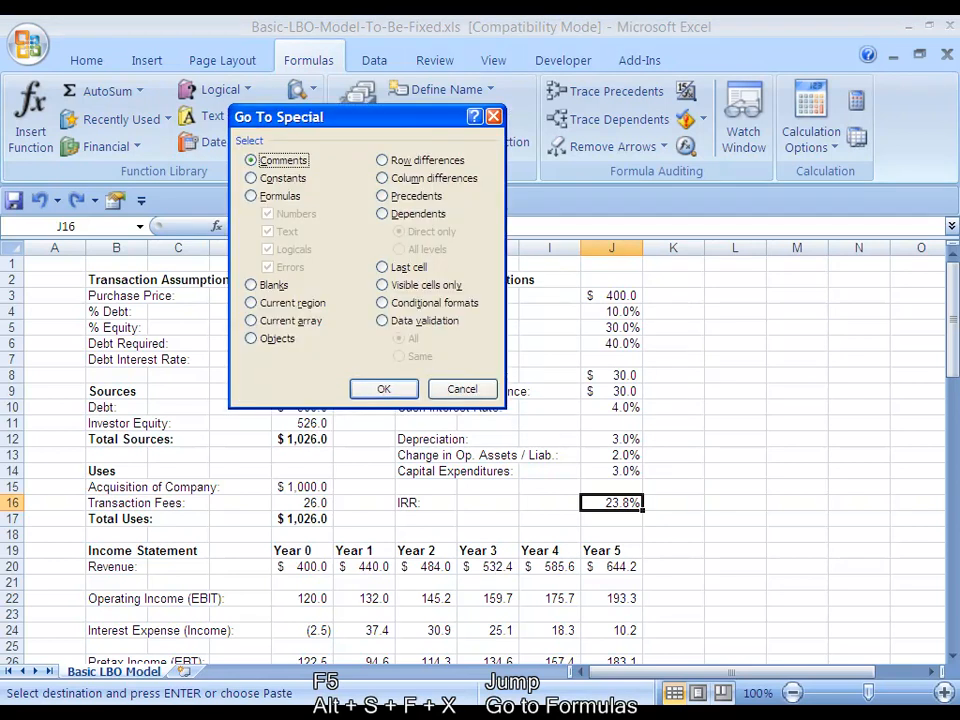
key(alt+f)
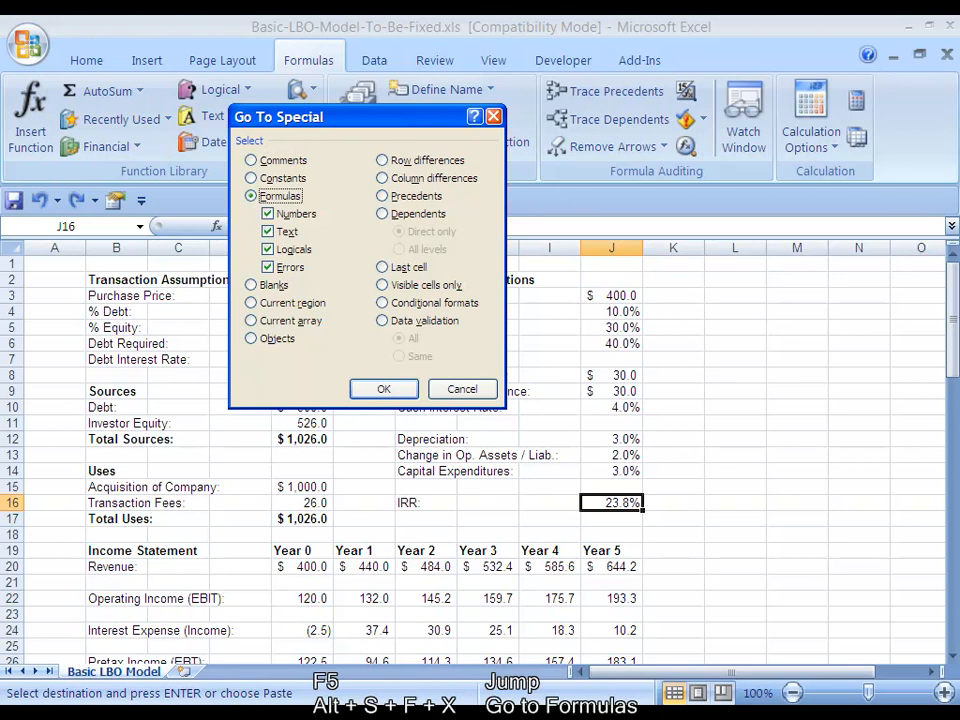
key(alt+x)
key(Return)
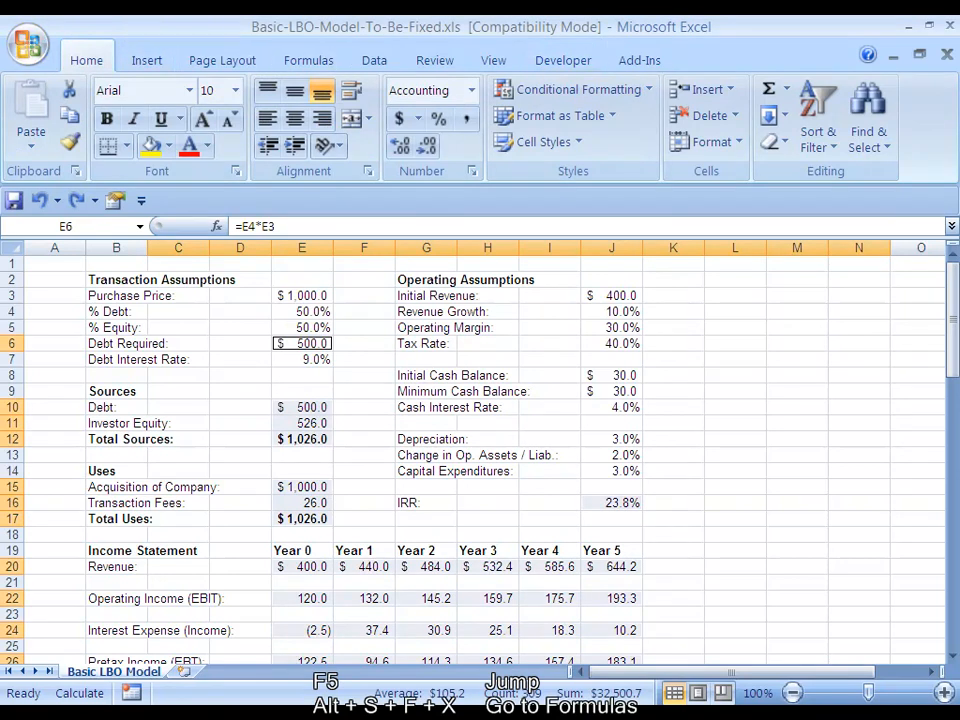
scroll(480, 450, down, 12)
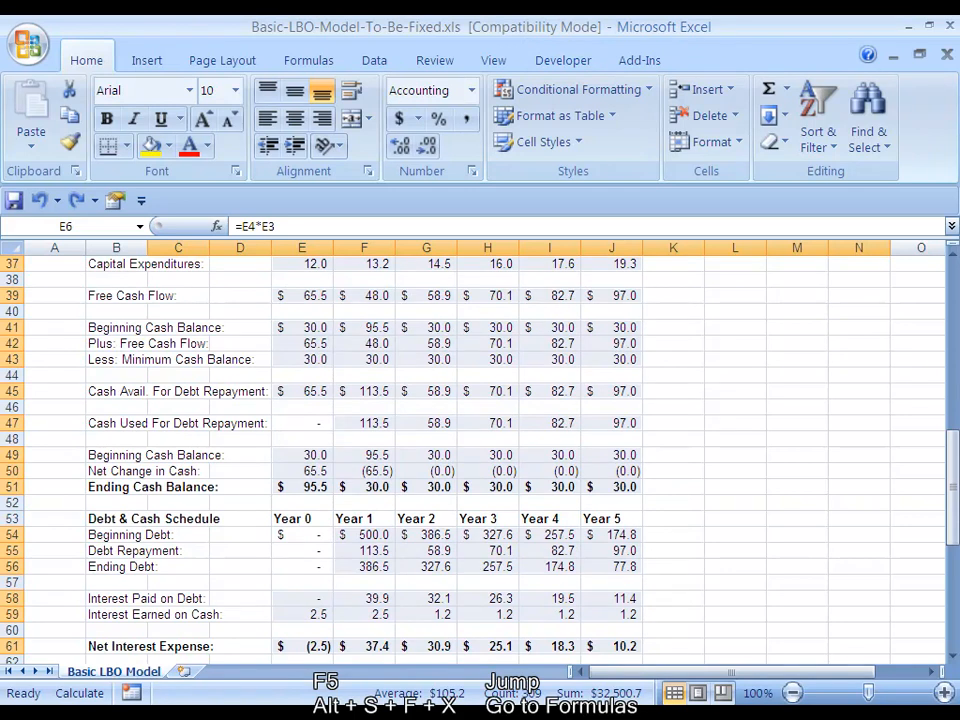
scroll(480, 450, down, 4)
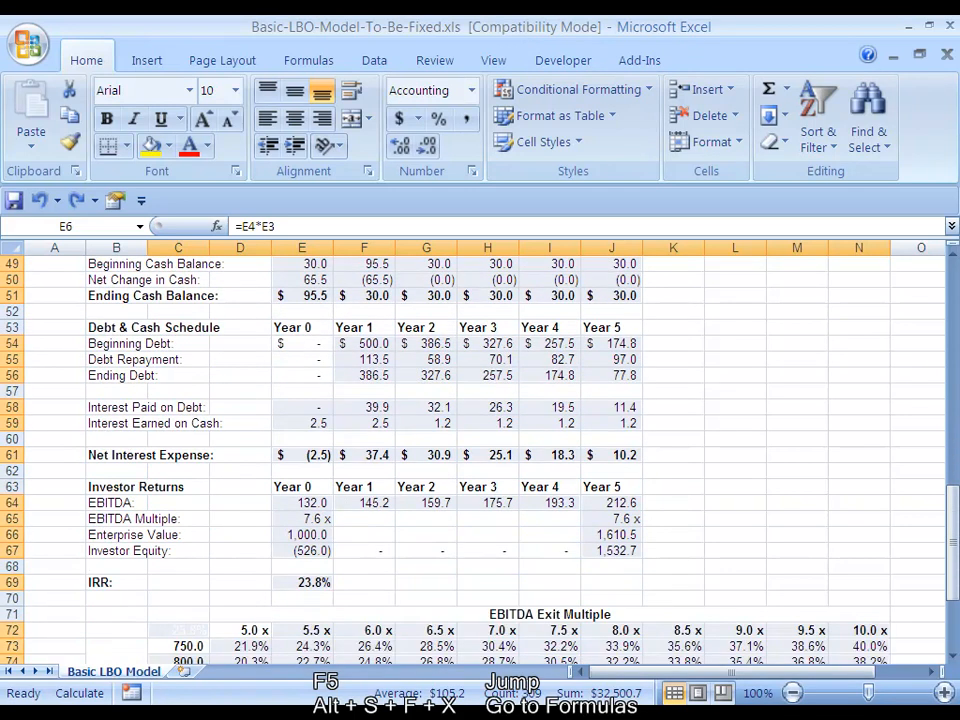
scroll(480, 450, down, 5)
scroll(480, 450, up, 9)
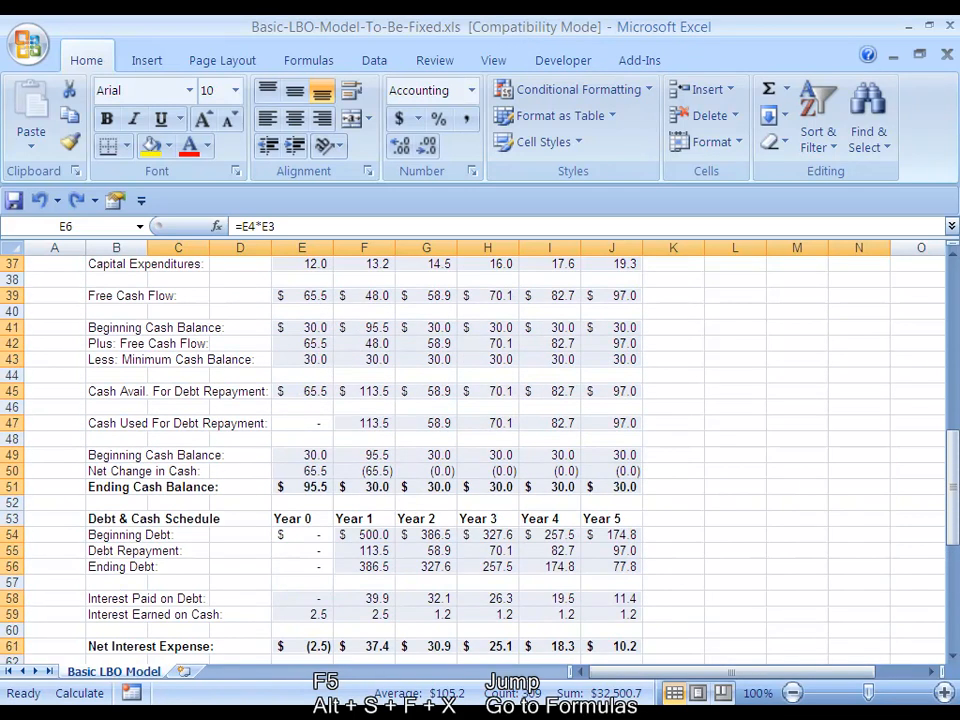
scroll(480, 450, up, 12)
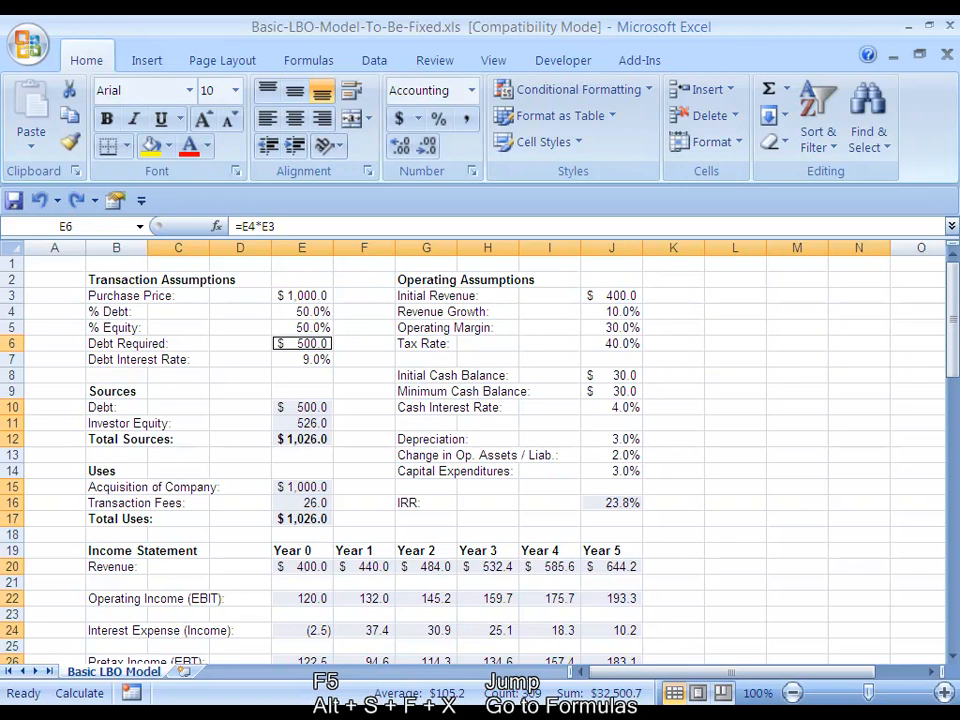
Run Go To Special again for formulas, leaving out the Errors type
key(F5)
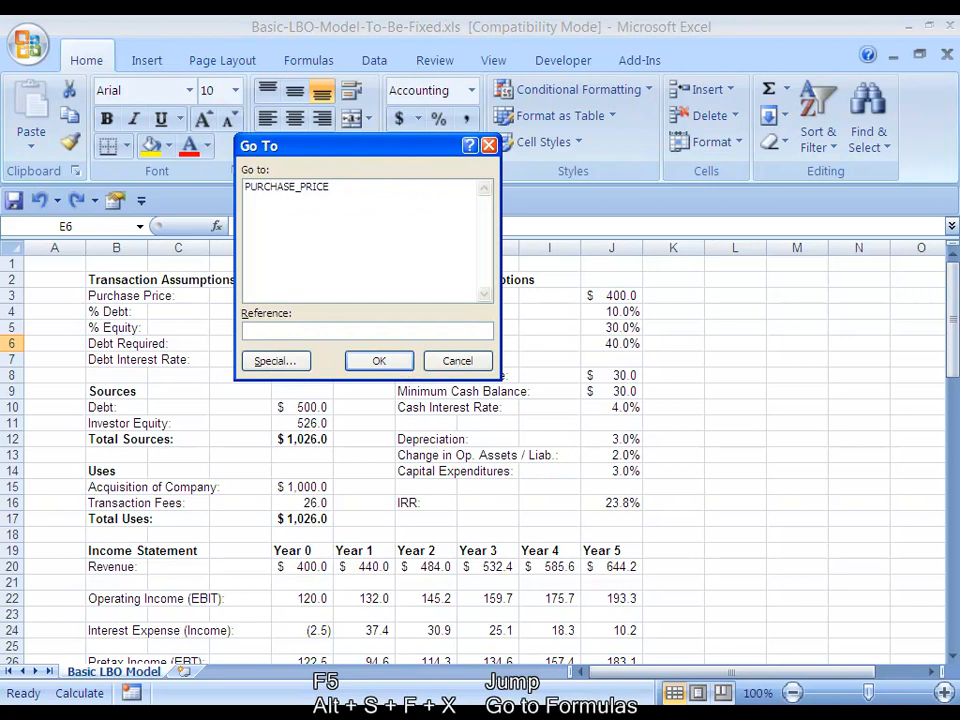
key(alt+s)
key(alt+f)
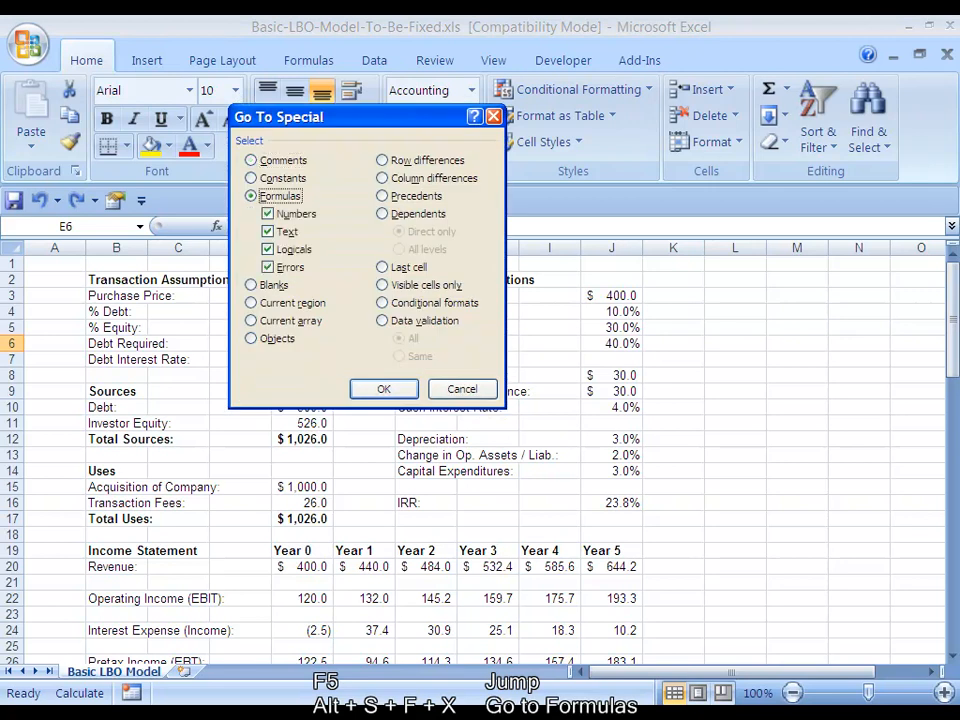
key(alt+x)
key(Return)
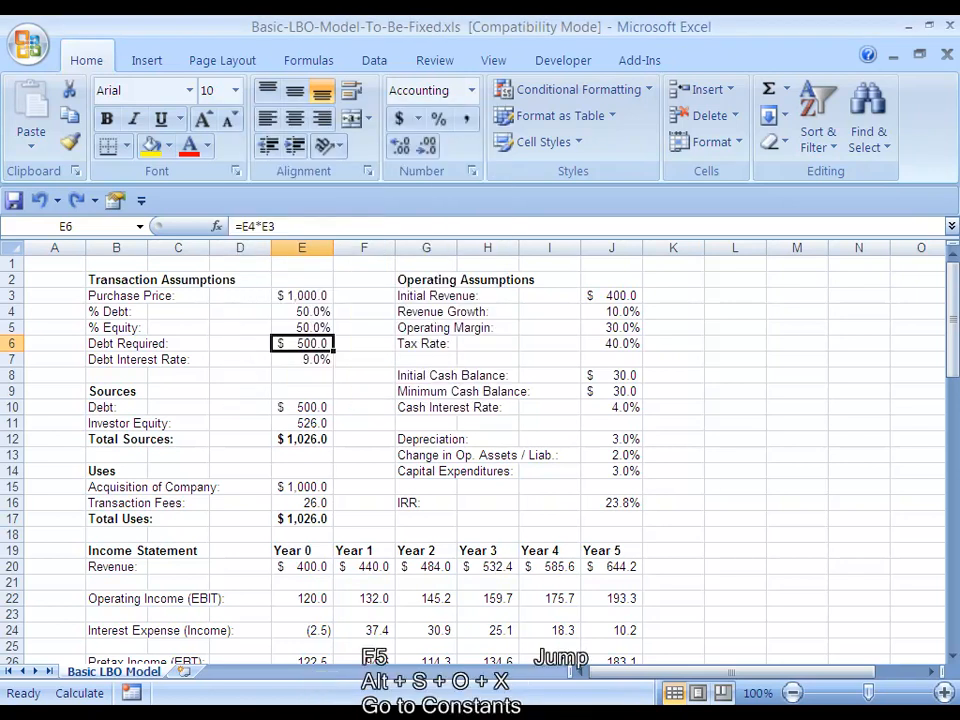
Select all constants on the sheet with Go To Special and review them down to the sensitivity table
key(F5)
key(alt+s)
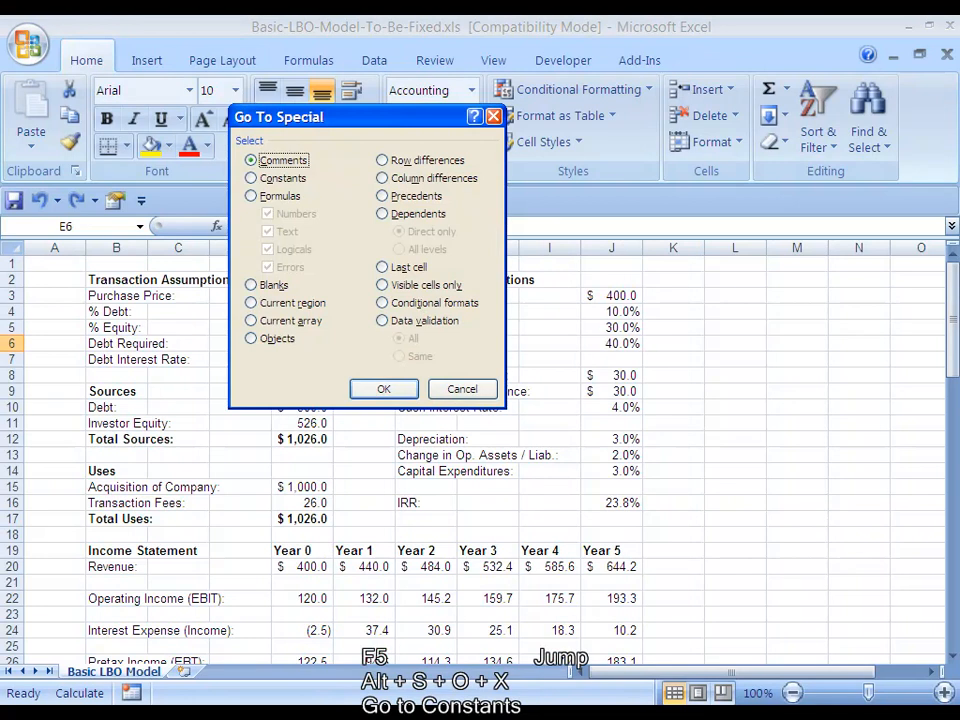
key(o)
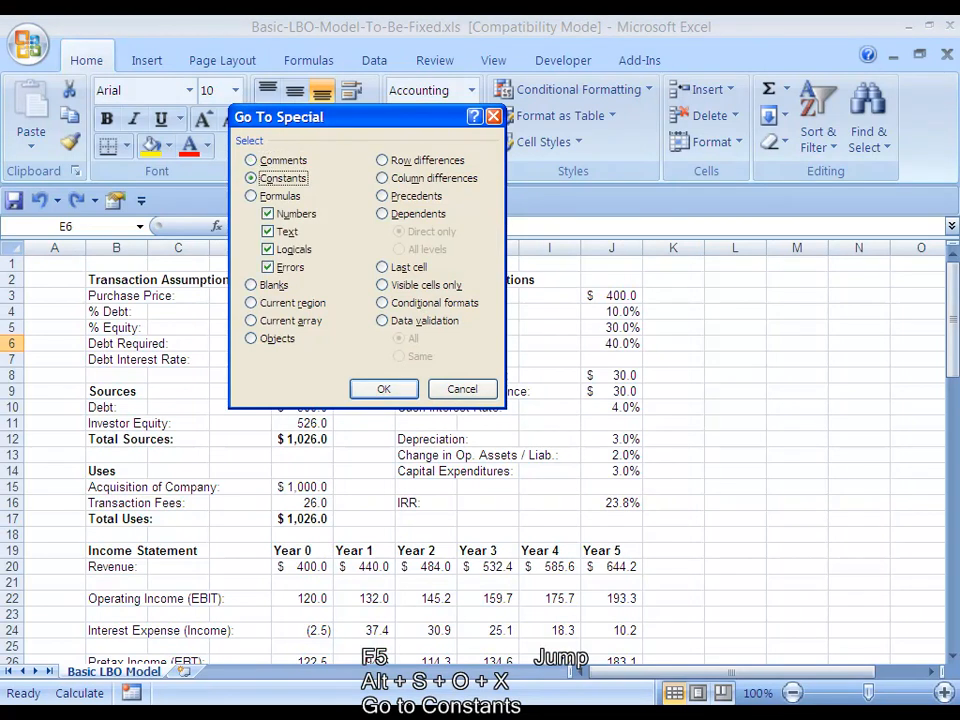
key(Return)
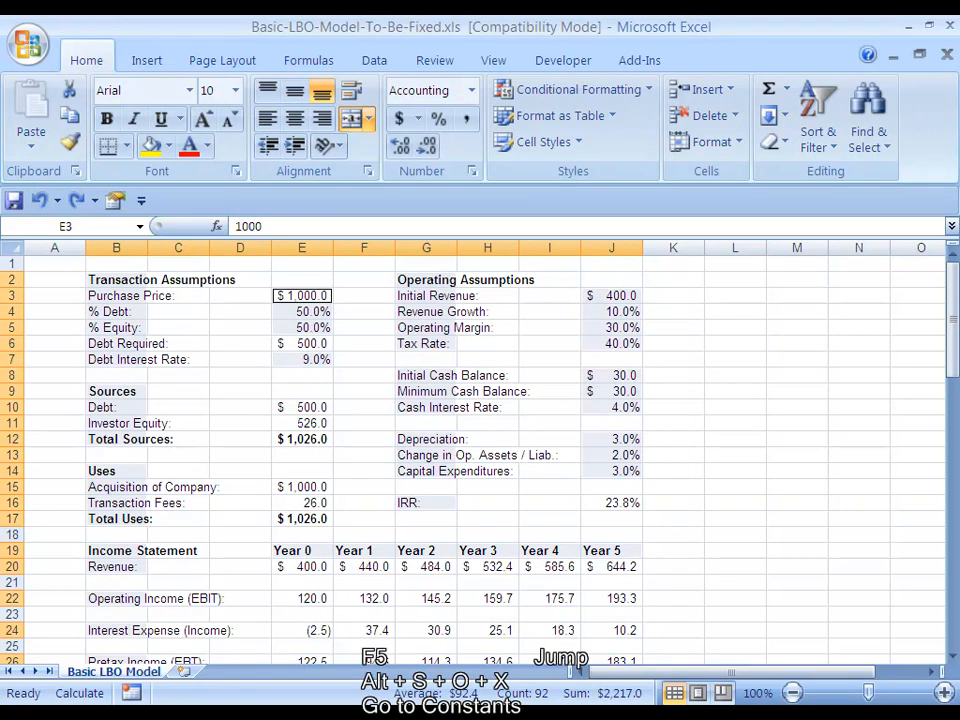
scroll(480, 450, down, 19)
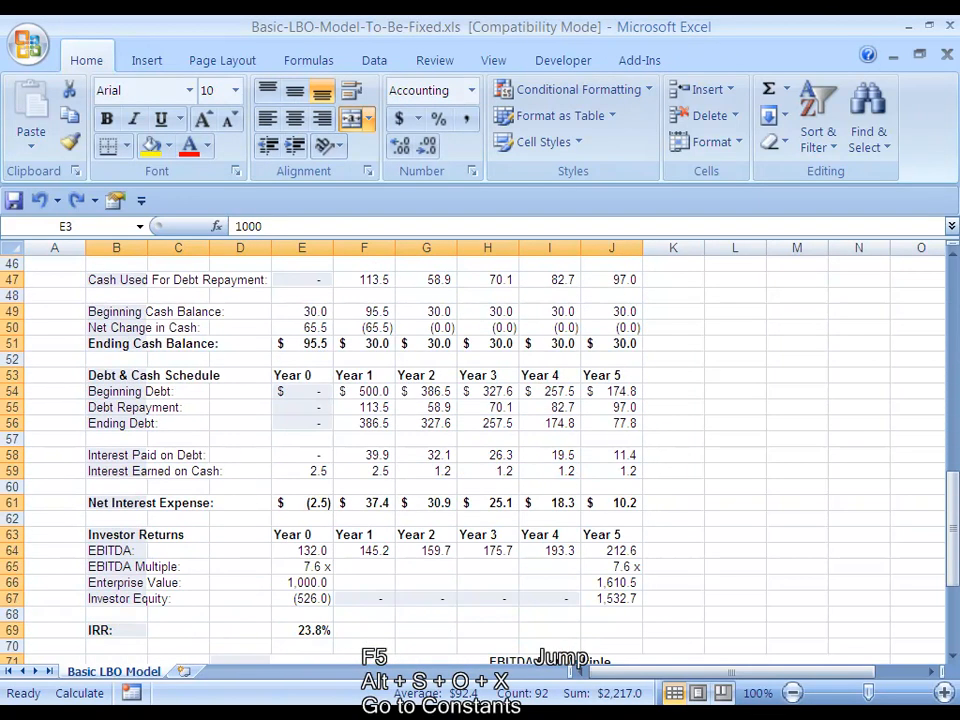
scroll(480, 450, down, 4)
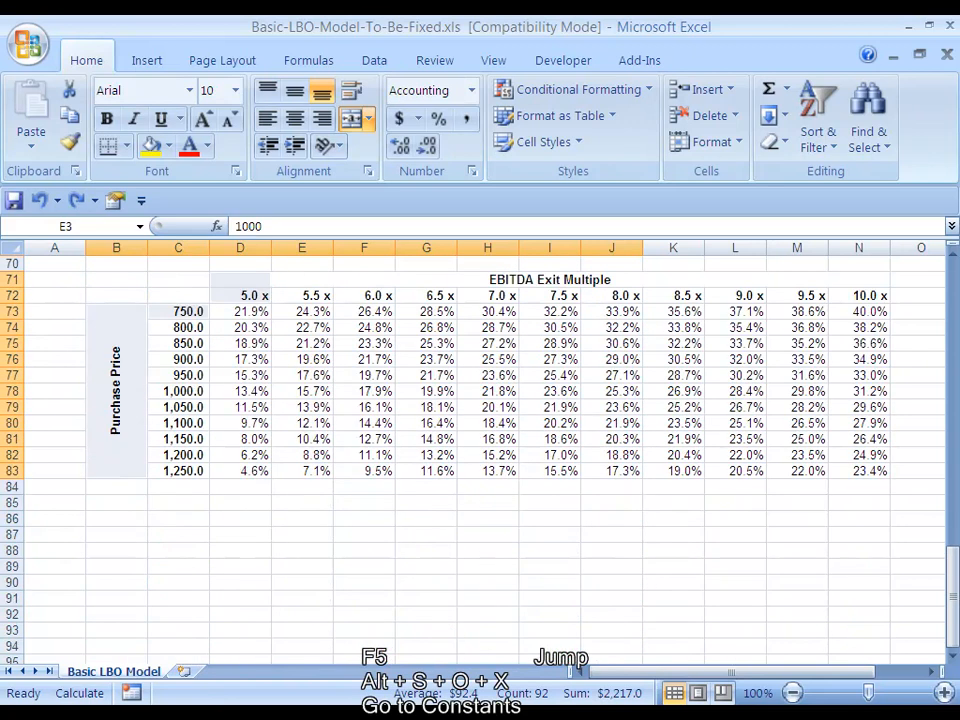
scroll(480, 450, up, 20)
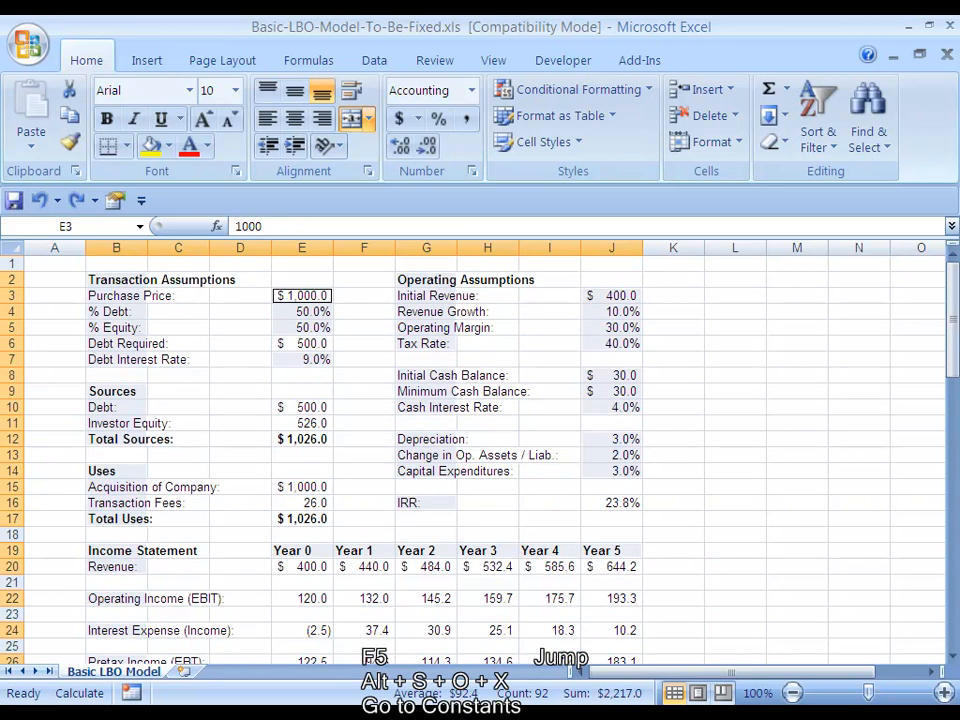
key(Right)
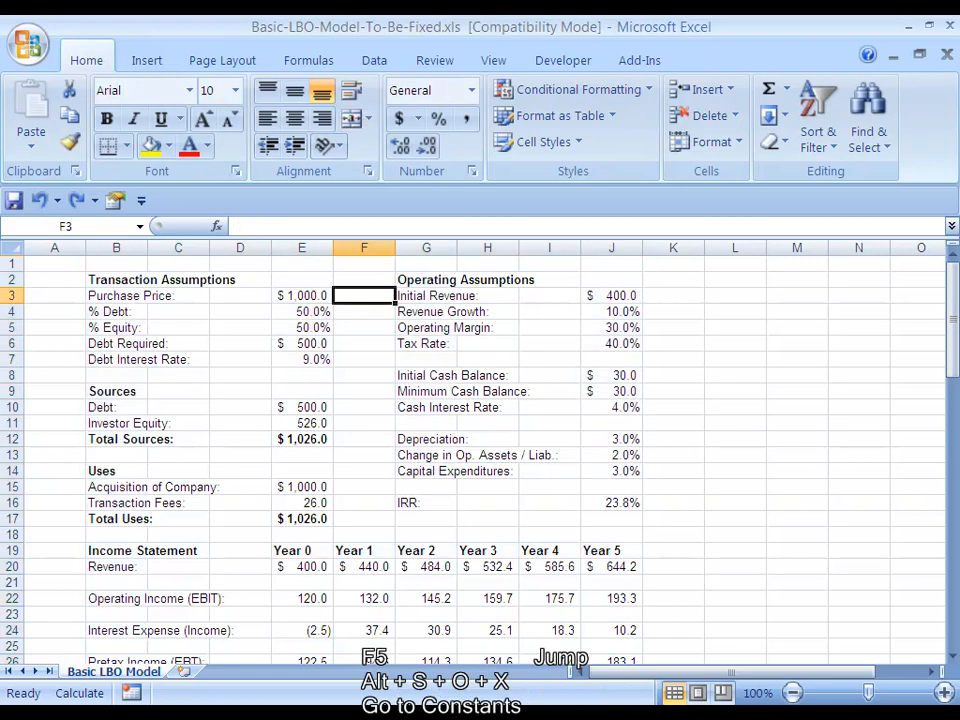
key(Left)
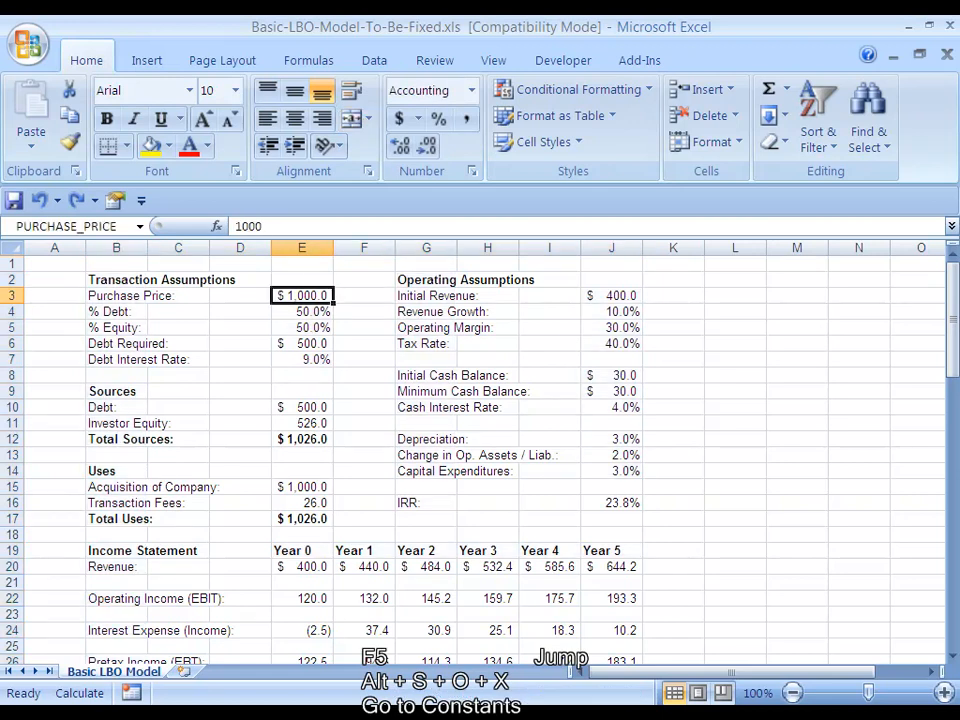
Switch the worksheet to displaying formulas instead of values, toggling the display off and on again
key(ctrl+Right)
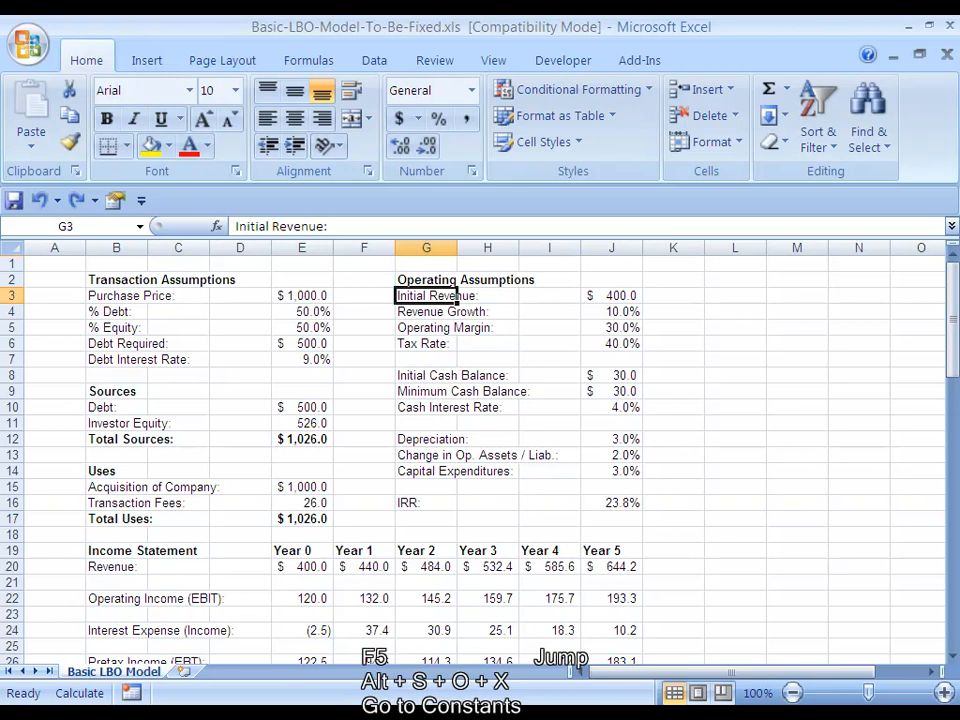
key(Up)
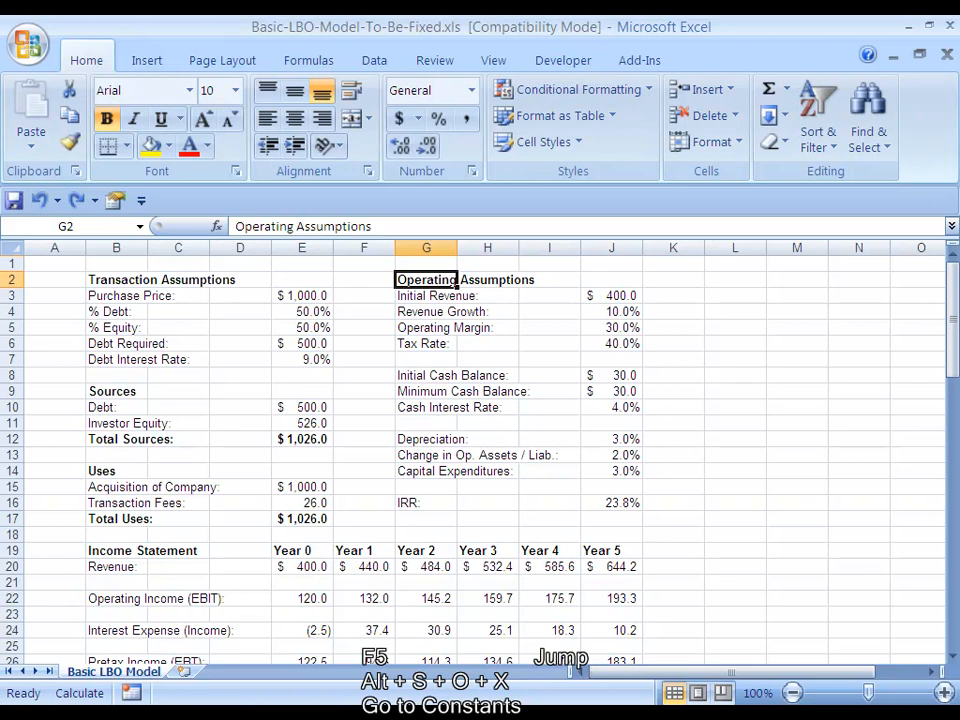
key(ctrl+grave)
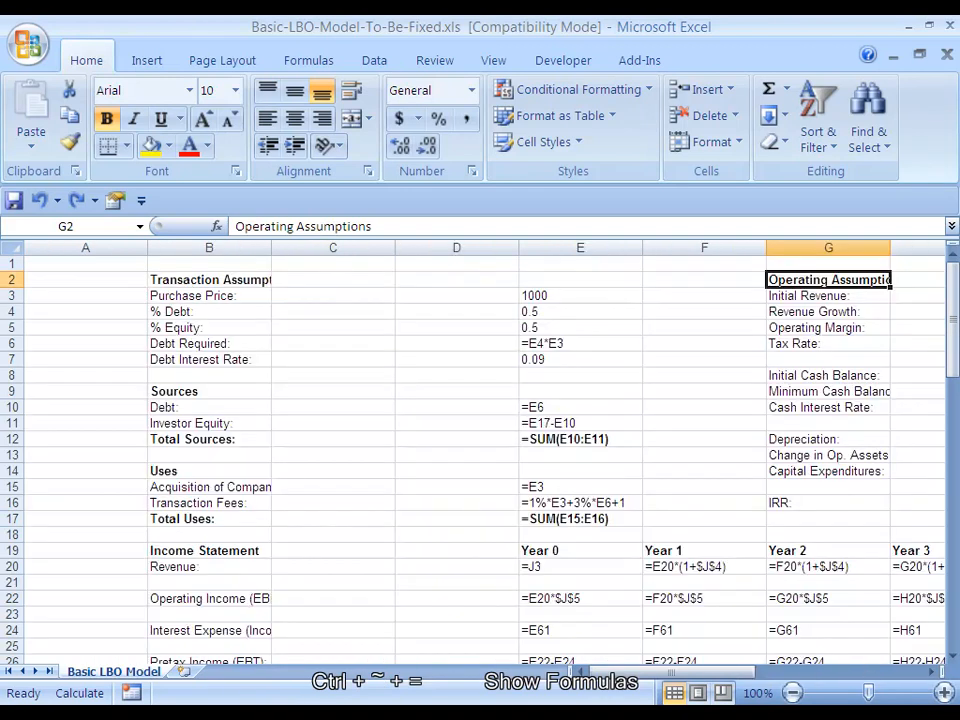
key(ctrl+grave)
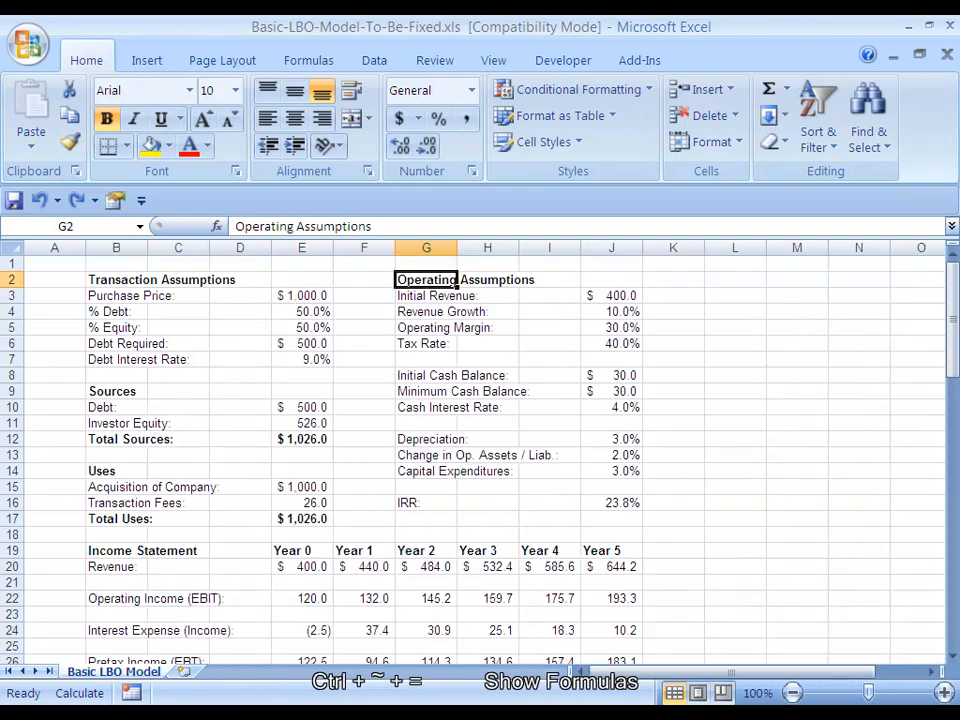
key(ctrl+grave)
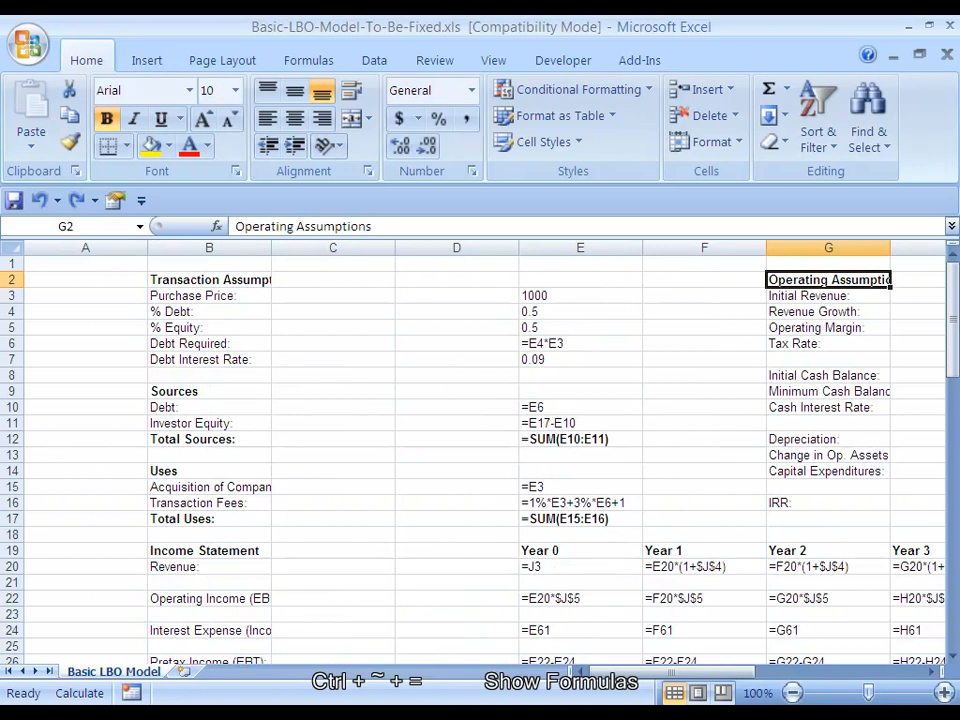
Look over the displayed formulas from the assumptions through the income statement to row 35 across the years
key(Right)
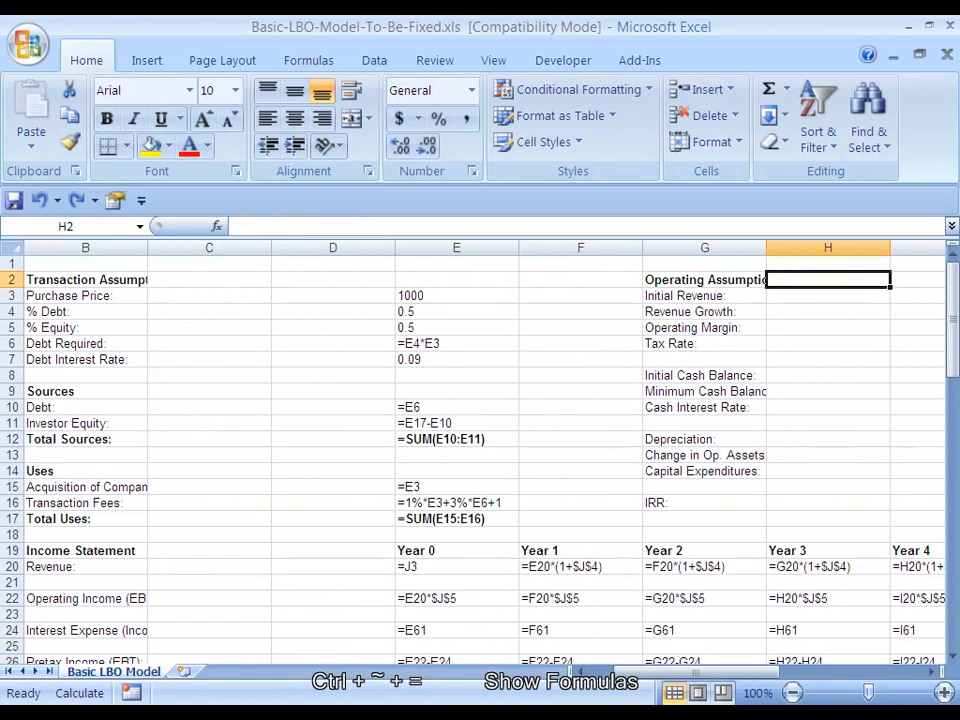
key(Left)
key(Left)
key(Left)
key(Left)
key(Down)
key(Right)
key(Down)
key(Down)
key(Down)
key(Down)
key(Down)
key(Down)
key(Down)
key(Down)
key(Down)
key(Down)
key(Down)
key(Down)
key(Down)
key(Down)
key(Down)
key(Down)
key(Down)
key(Down)
key(Down)
key(Down)
key(Down)
key(Down)
key(Down)
key(Down)
key(Right)
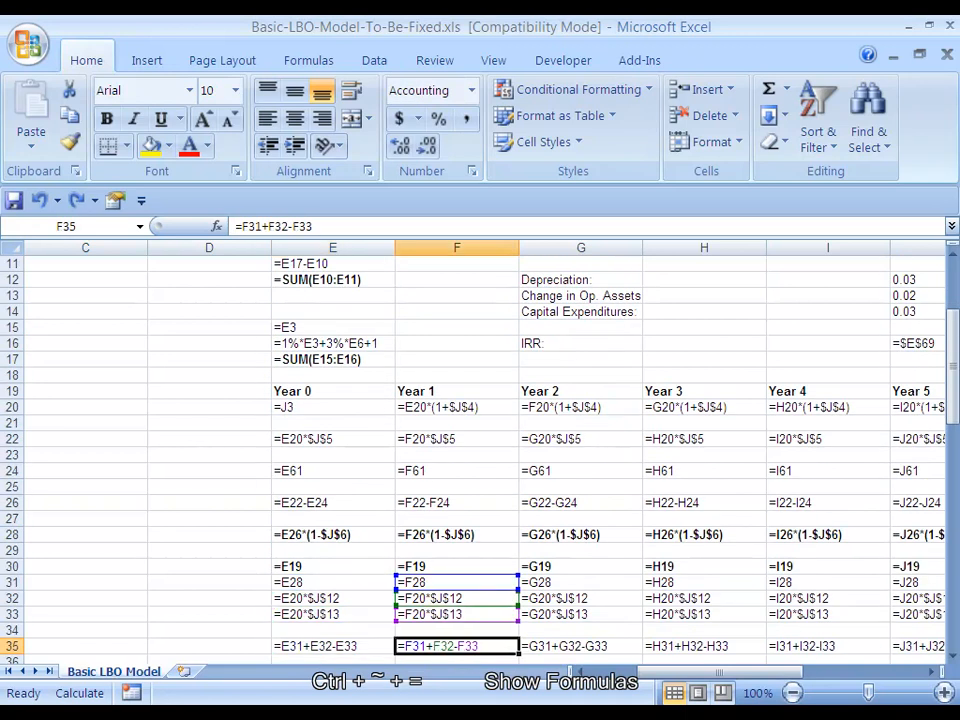
key(Right)
key(Right)
key(Right)
key(Right)
key(Left)
key(Left)
key(Left)
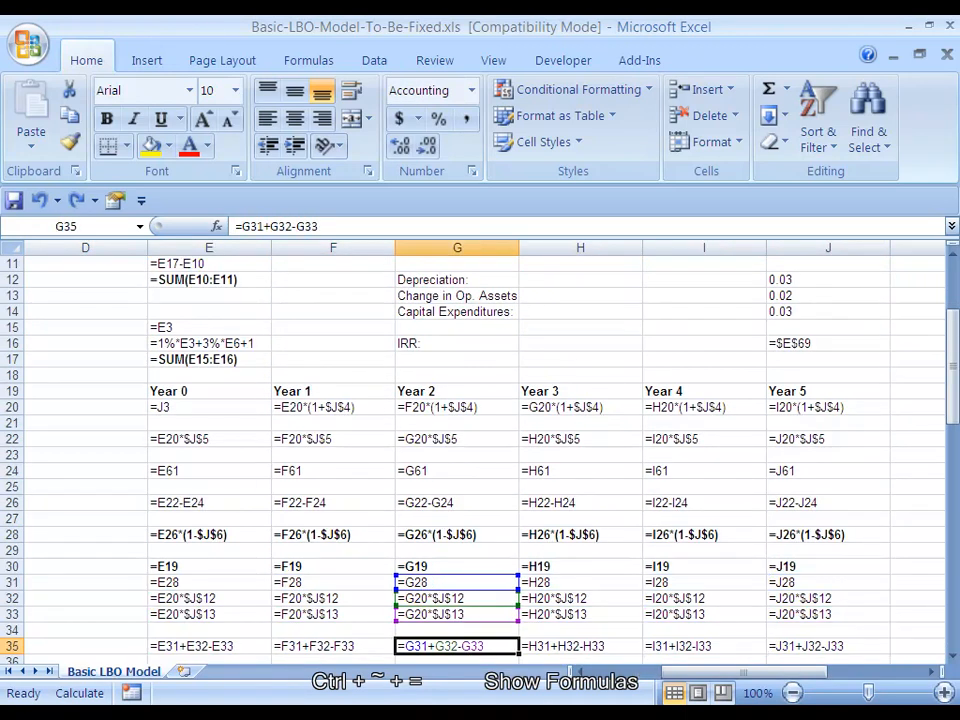
key(Left)
key(Left)
Examine the Year 0 column formulas in the cash flow rows and back up to the revenue row
key(Down)
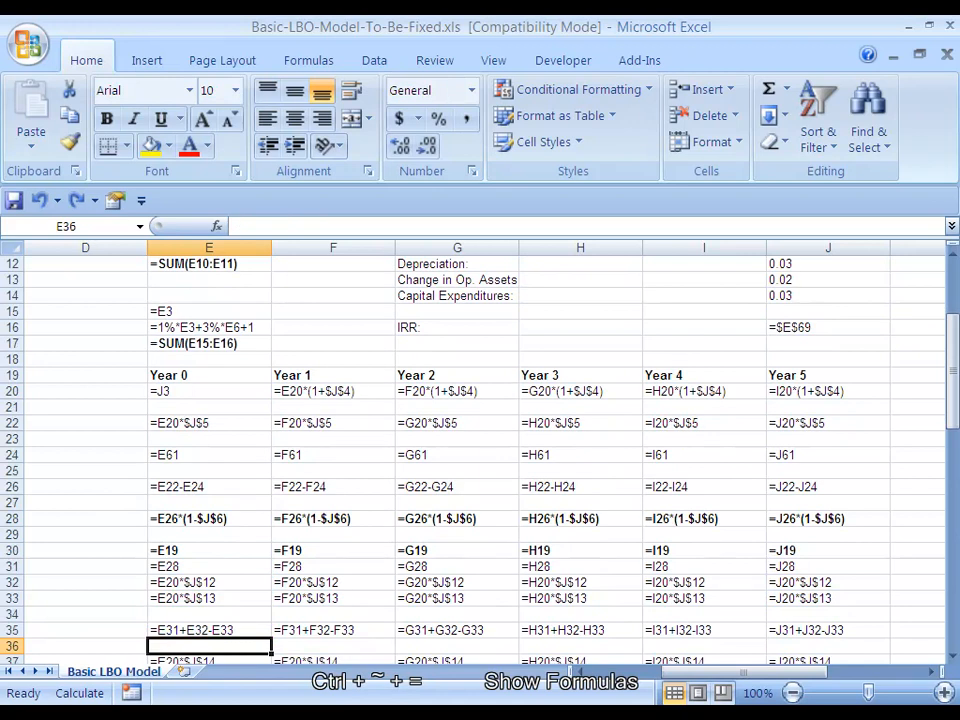
key(Down)
key(Down)
key(Down)
key(Down)
key(Down)
key(Down)
key(Down)
key(Down)
key(Down)
key(Down)
key(Down)
key(Down)
key(Down)
key(Down)
key(Down)
key(Down)
key(Down)
key(Up)
key(Up)
key(Up)
key(Up)
key(Up)
key(Up)
key(Up)
key(Up)
key(Up)
key(Up)
key(Up)
key(Up)
key(Up)
key(Up)
key(Up)
key(Up)
key(Up)
key(Up)
key(Up)
key(Up)
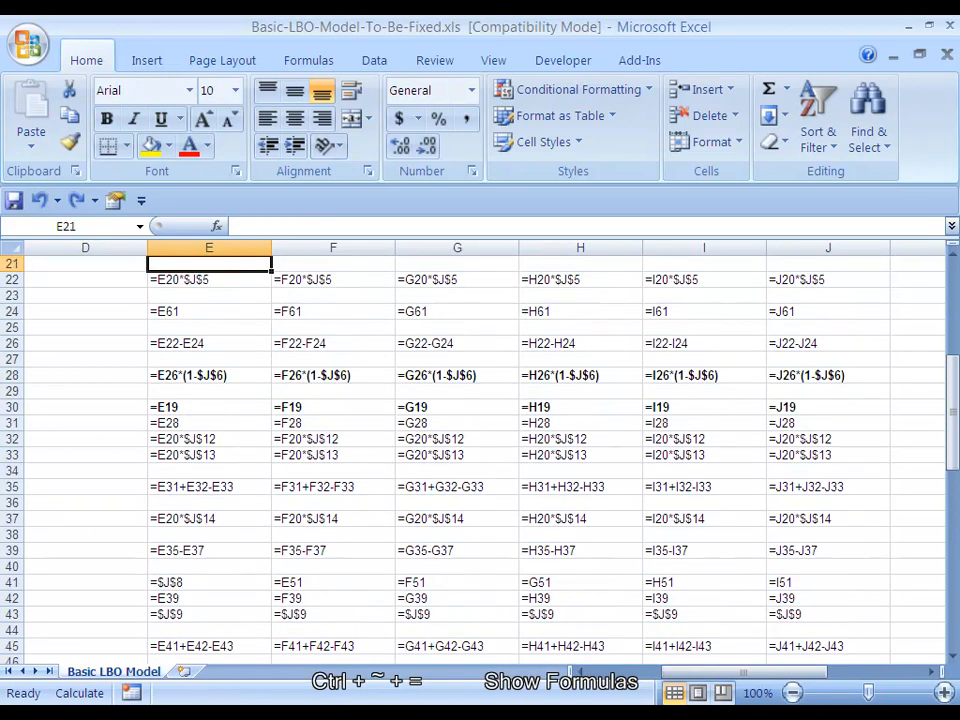
key(Up)
key(Up)
key(Up)
key(Up)
key(Up)
key(Up)
key(Up)
key(Up)
key(Up)
key(Down)
key(Down)
key(Down)
key(Down)
key(Down)
key(Down)
key(Down)
key(Down)
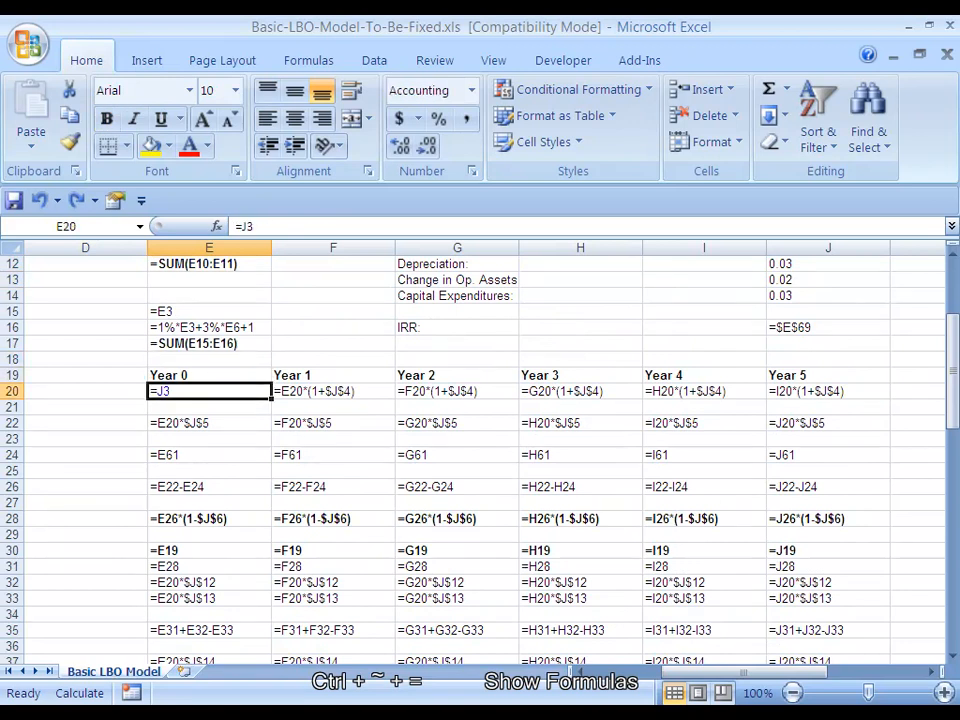
Review the revenue formulas across Years 1 to 4 and the Year 4 formulas down to the debt schedule
key(Right)
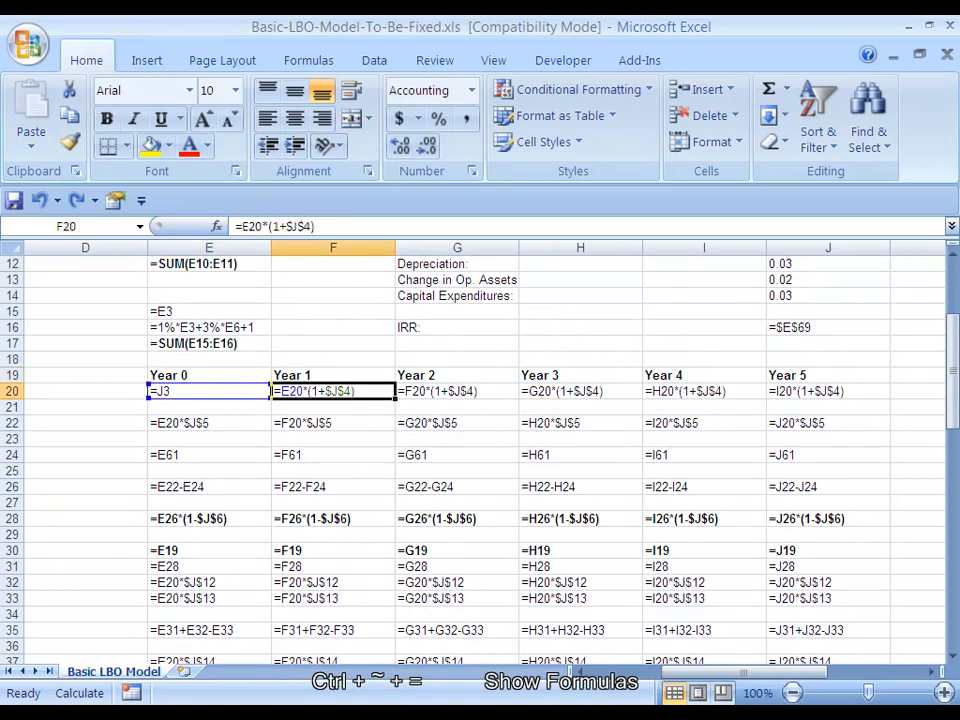
key(Right)
key(Right)
key(Right)
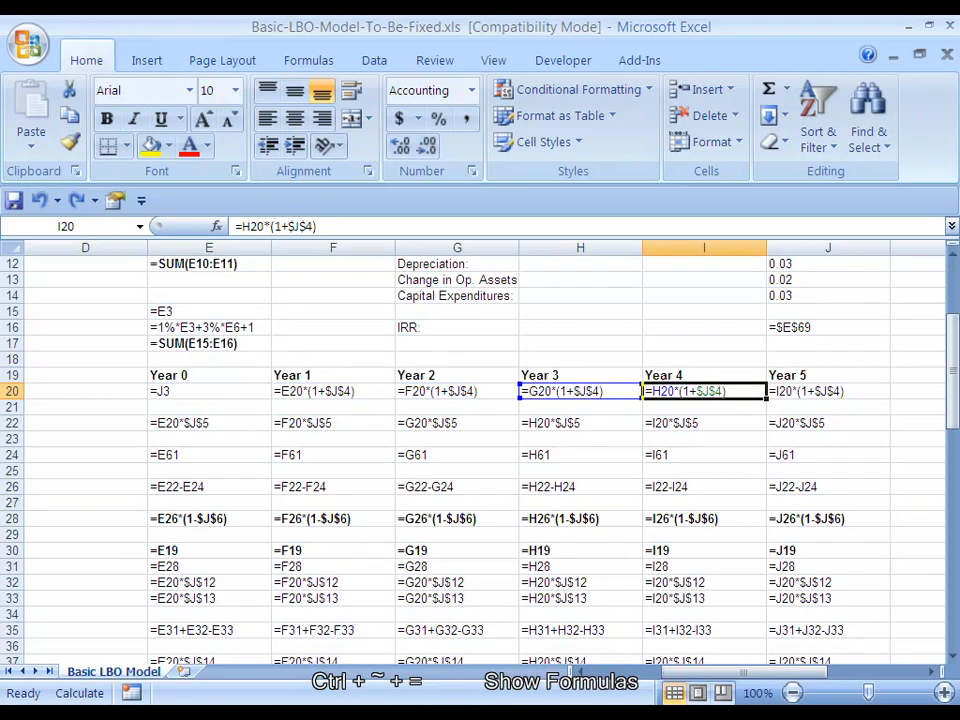
key(Down)
key(Down)
key(Down)
key(Down)
key(Down)
key(Down)
key(Down)
key(Down)
key(Down)
key(Down)
key(Down)
key(Down)
key(Down)
key(Down)
key(Down)
key(Down)
key(Down)
key(Down)
key(Down)
key(Down)
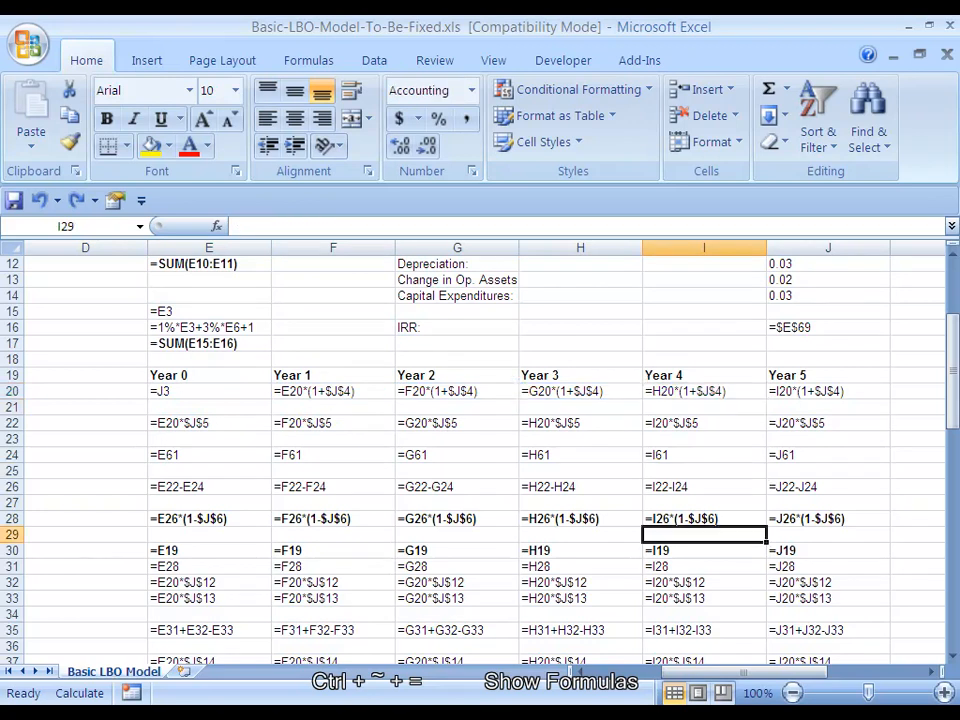
scroll(480, 450, down, 3)
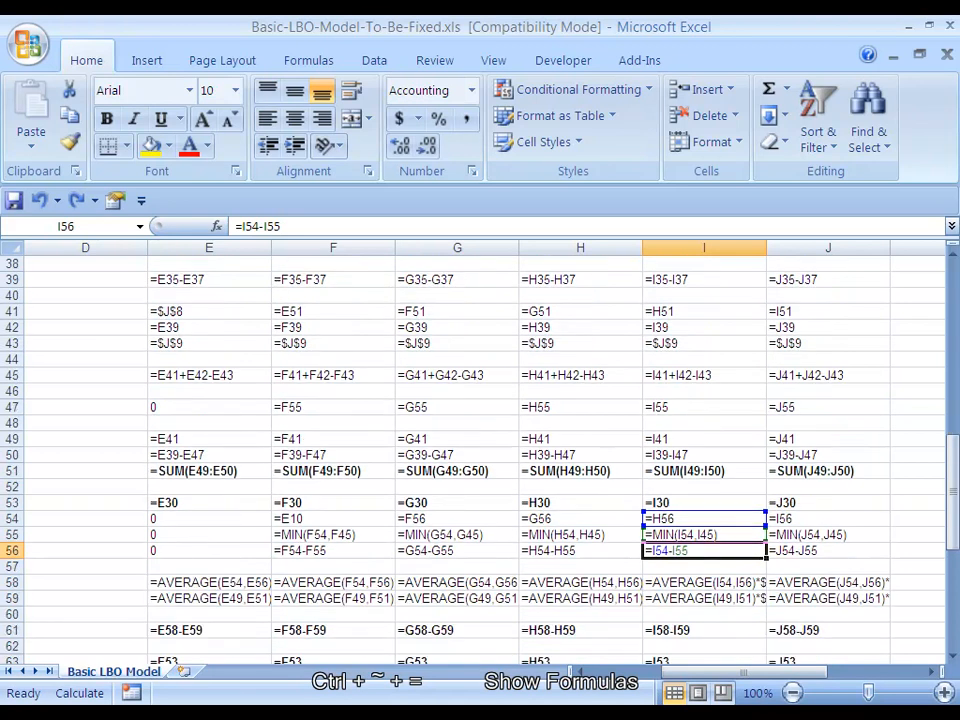
Look over the displayed formulas in the debt, interest, IRR and sensitivity table sections, ending back at the Operating Assumptions heading
scroll(480, 450, down, 8)
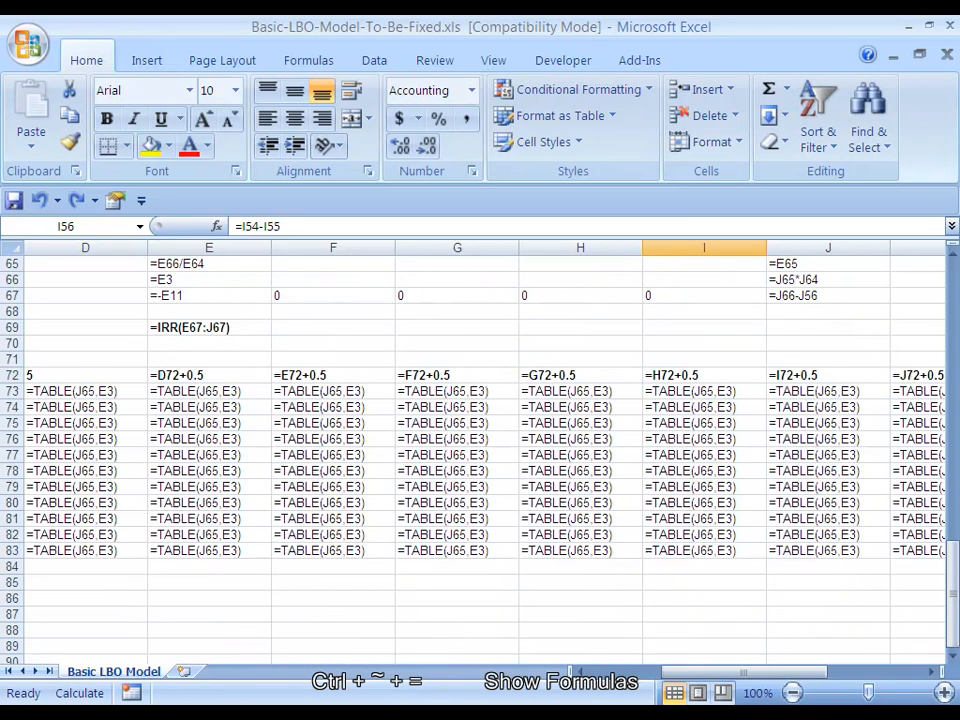
key(F2)
scroll(480, 450, up, 1)
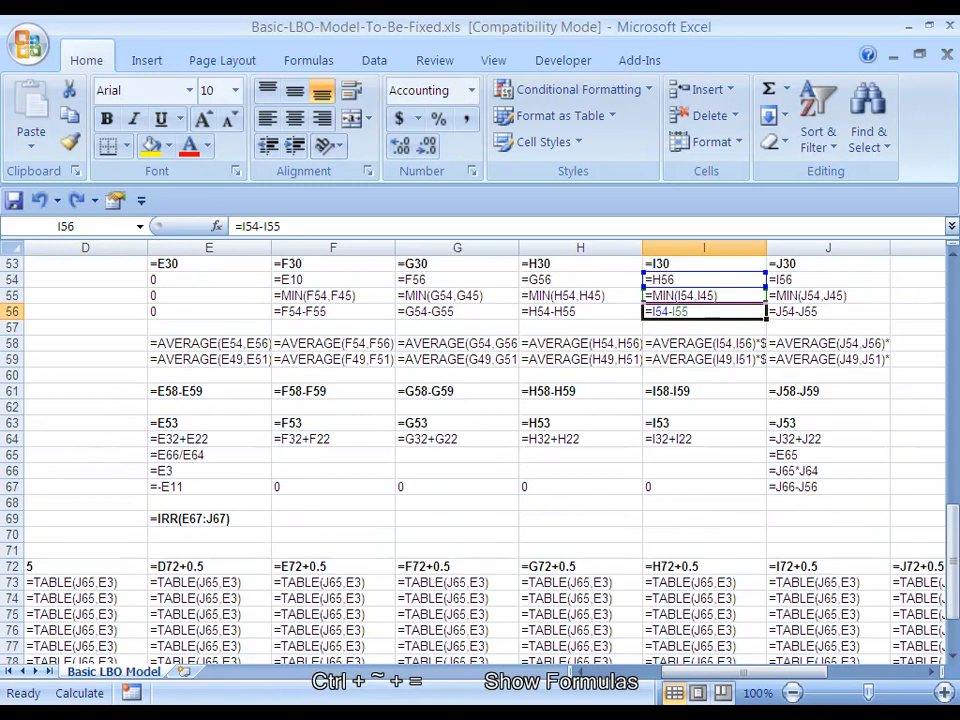
scroll(480, 450, up, 17)
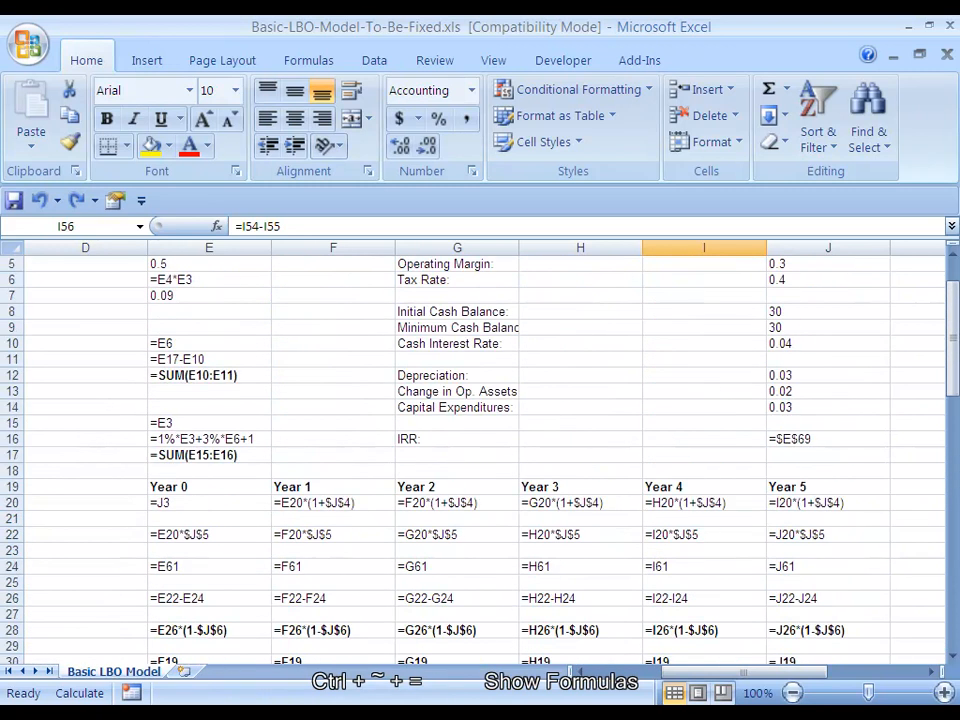
click(457, 280)
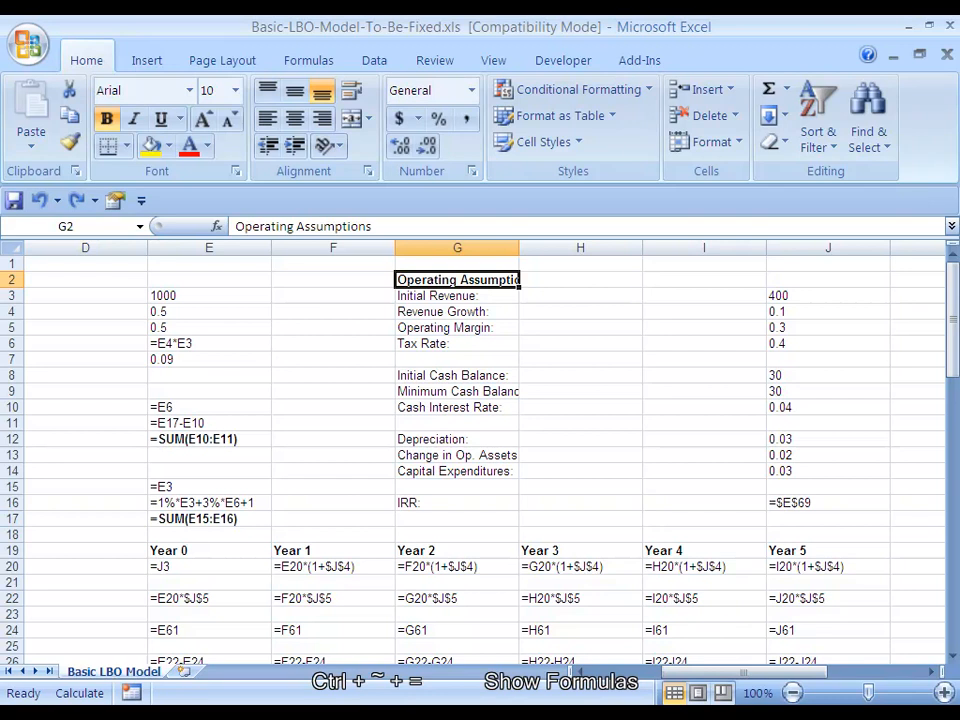
Turn off the formula display so the worksheet shows values, and bring the transaction assumptions back into view
key(ctrl+grave)
key(Left)
key(Left)
key(Left)
key(Left)
key(Left)
key(Left)
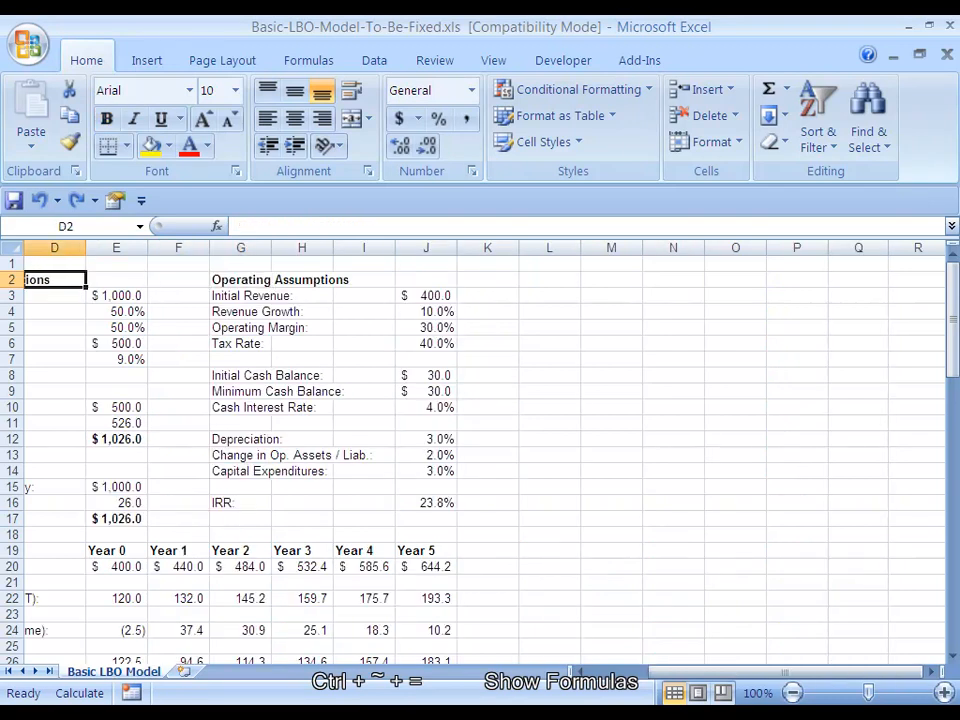
key(Right)
key(Right)
key(Right)
key(Right)
key(Right)
key(Right)
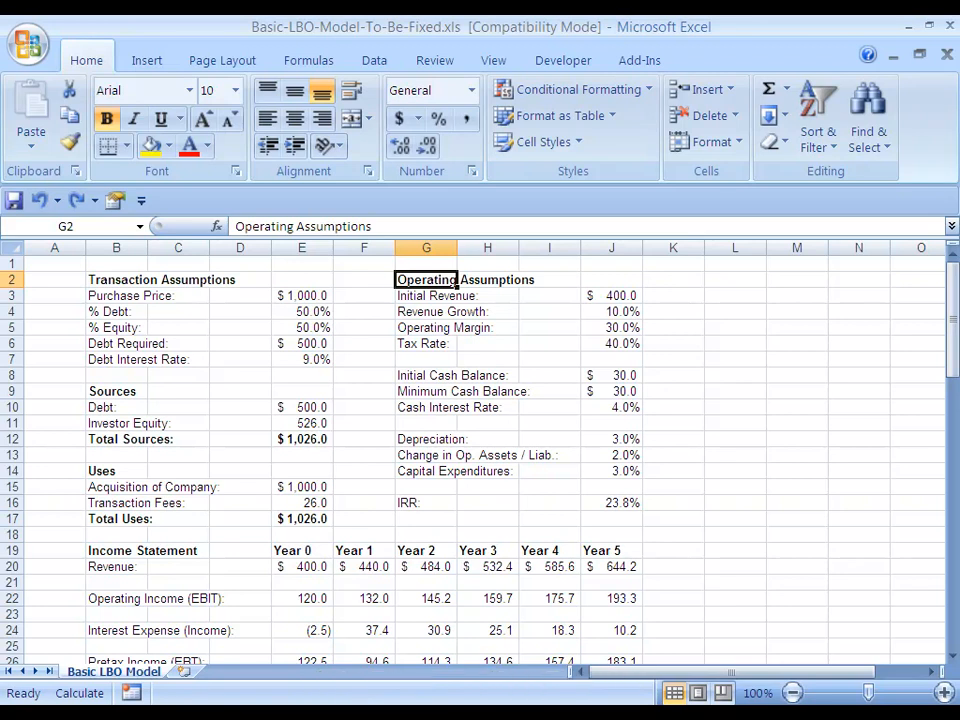
Examine the Debt Required and Debt Interest Rate cells in the transaction assumptions
key(Down)
key(Down)
key(Down)
key(Down)
key(Left)
key(Left)
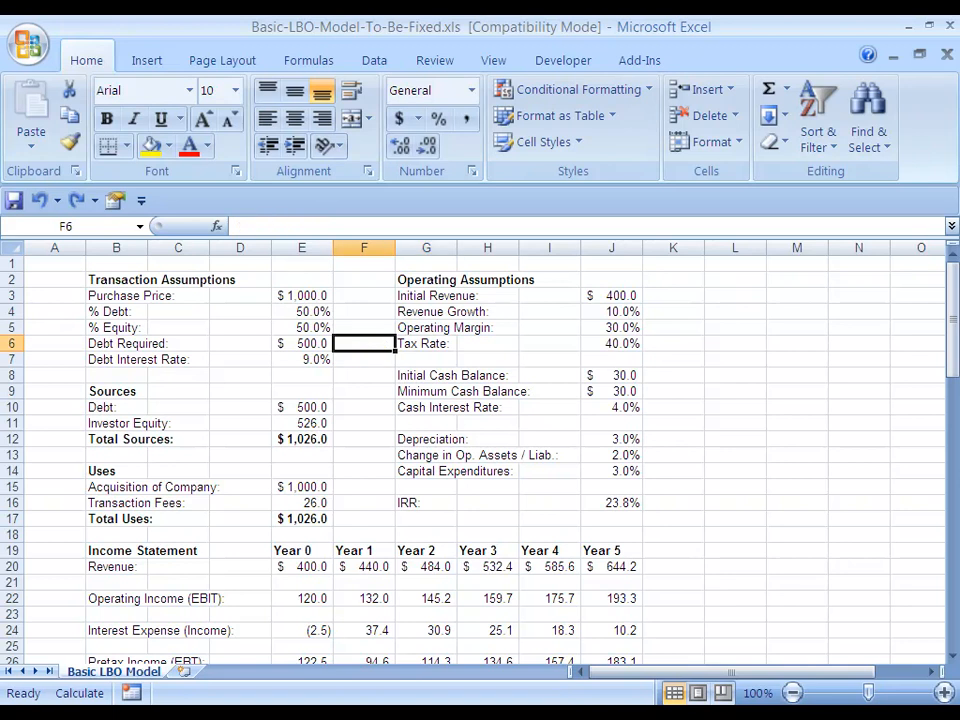
key(F2)
key(Escape)
key(Down)
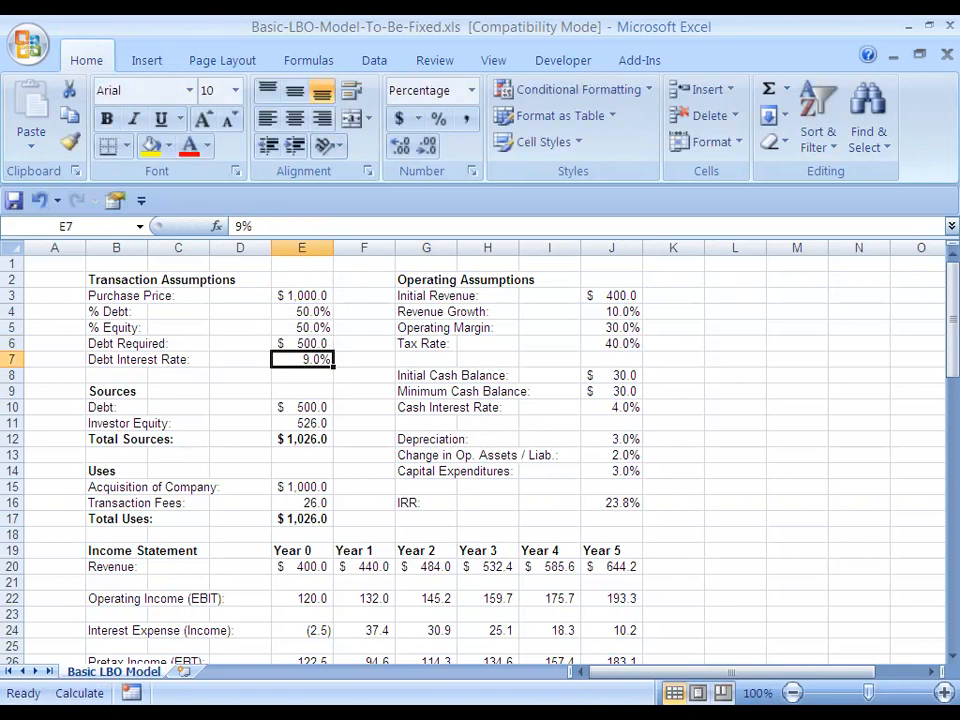
key(Up)
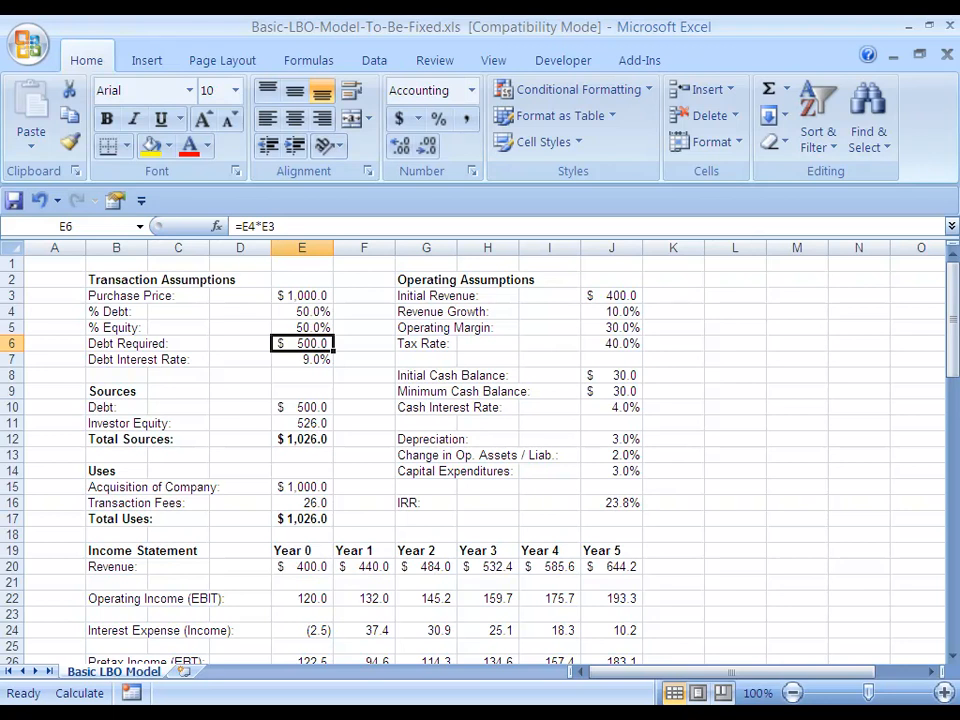
Select the IRR row from its label in G16 to its value in J16
key(ctrl+Down)
key(ctrl+Down)
key(ctrl+Down)
key(ctrl+Down)
key(ctrl+Down)
key(Up)
key(Right)
key(Right)
key(ctrl+shift+Right)
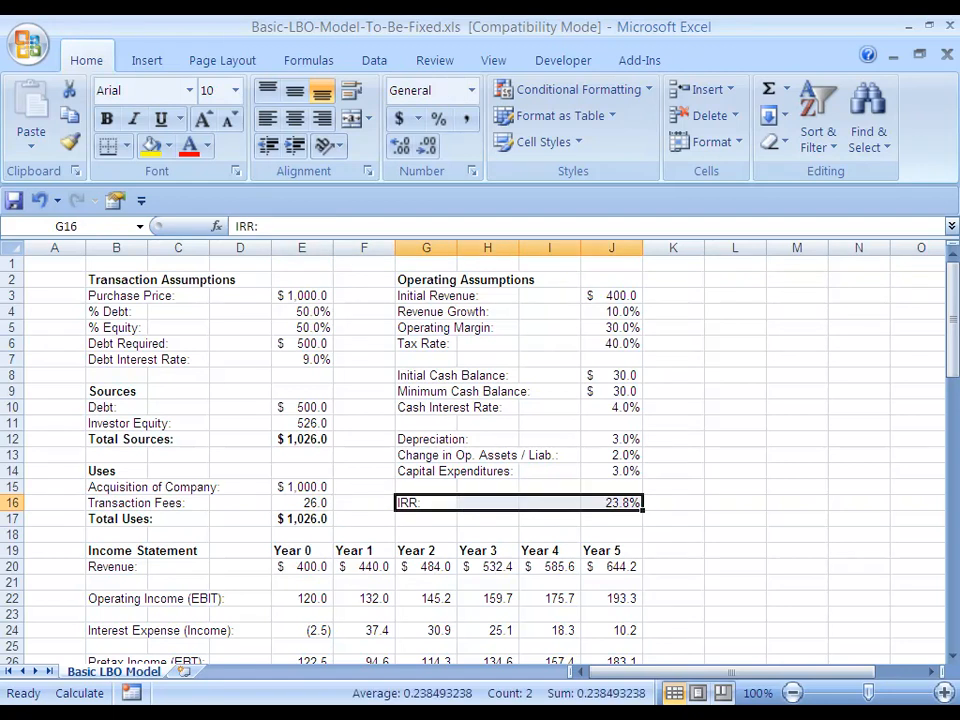
key(Delete)
Switch to the 22-Formula-Overview.xls workbook and highlight the Product Price and Product Quantity columns
key(Left)
key(Right)
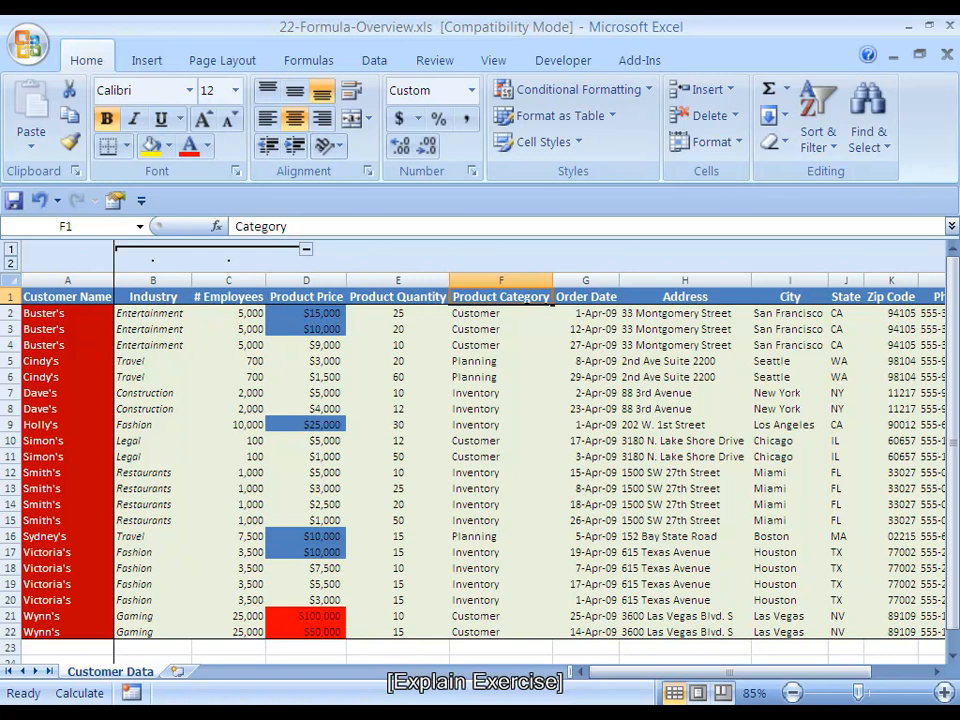
key(Left)
key(Left)
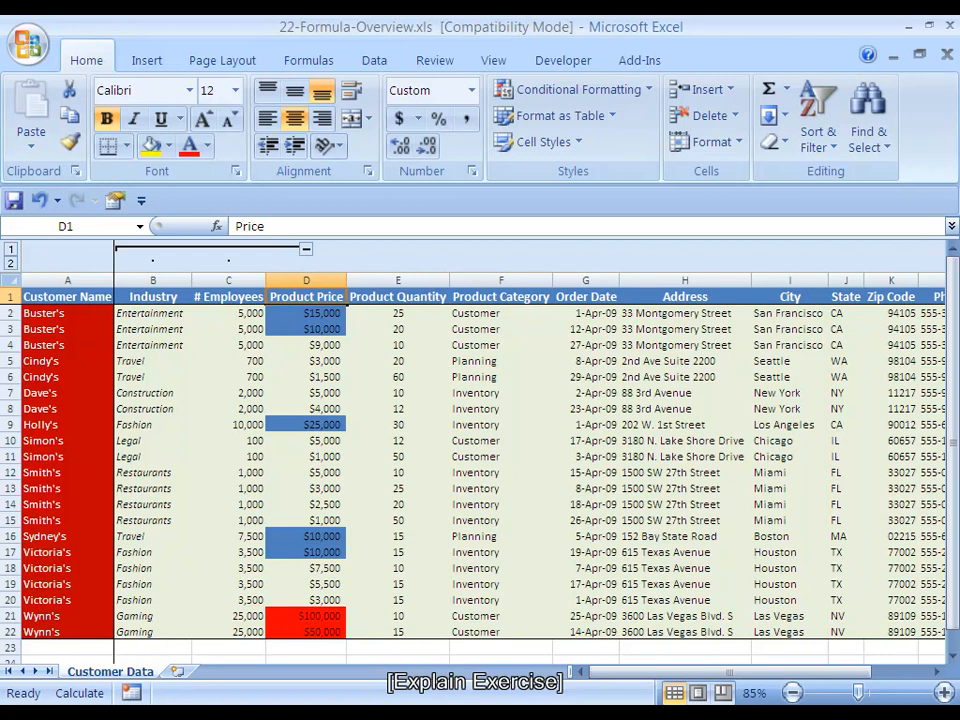
key(ctrl+space)
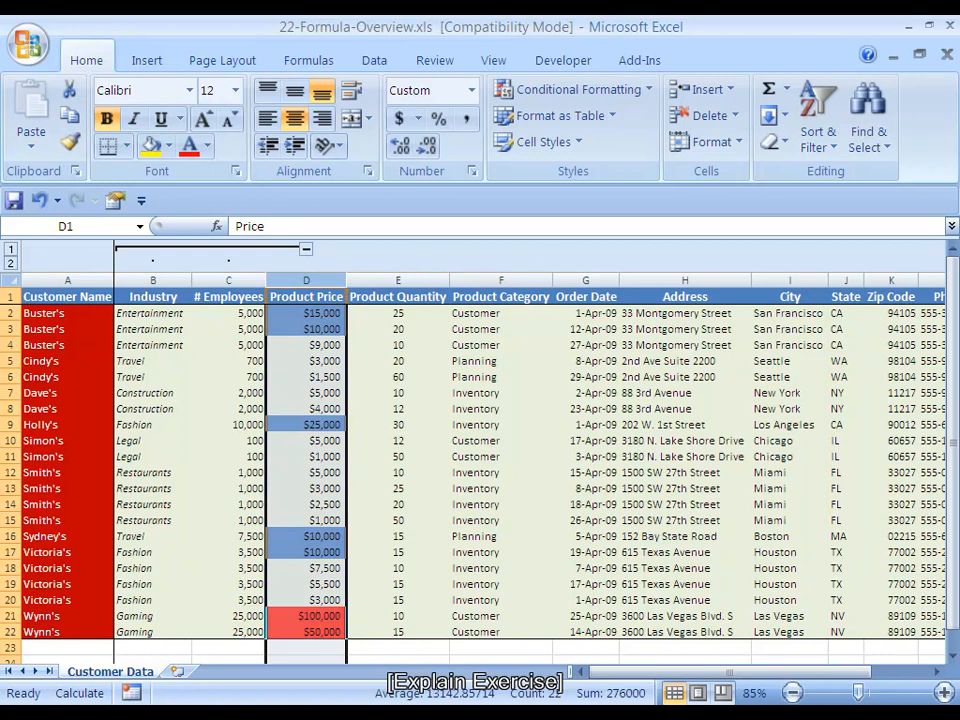
key(shift+Right)
key(Right)
key(Right)
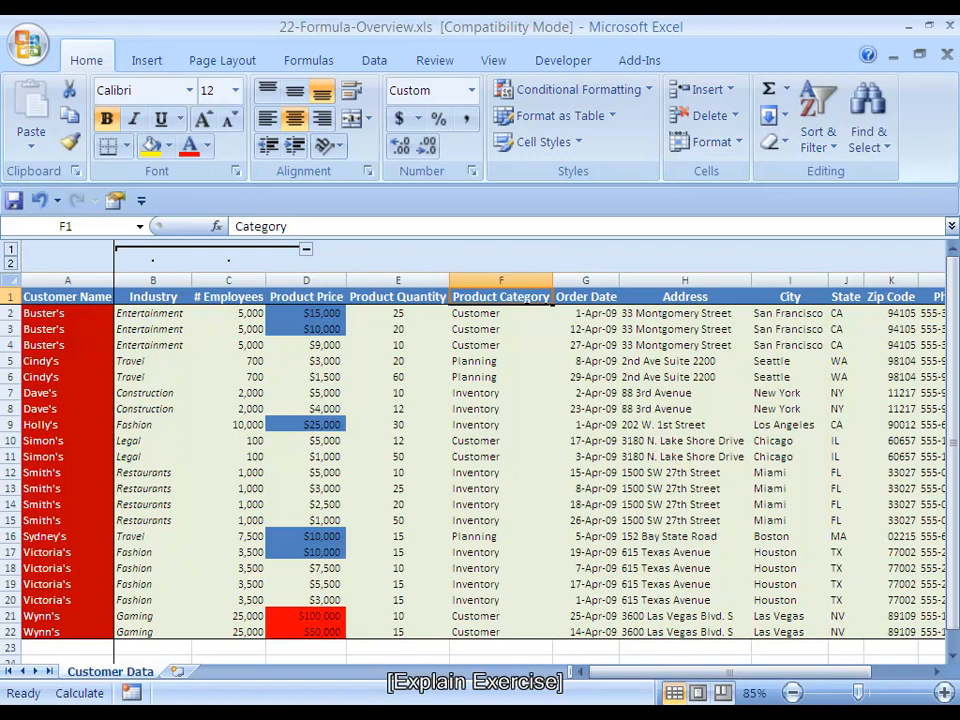
Insert a new blank column F between Product Quantity and Product Category
key(ctrl+space)
key(alt+i)
key(c)
key(Down)
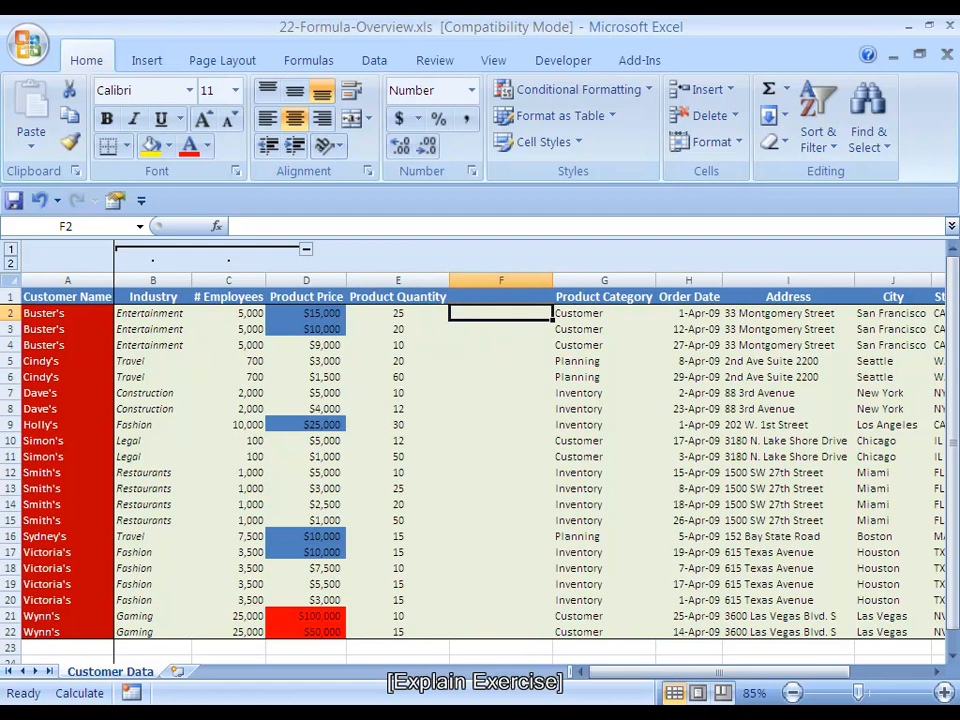
Enter "Revenue Per Order" as the header of the new column F and autofit the column width
key(Up)
text(R)
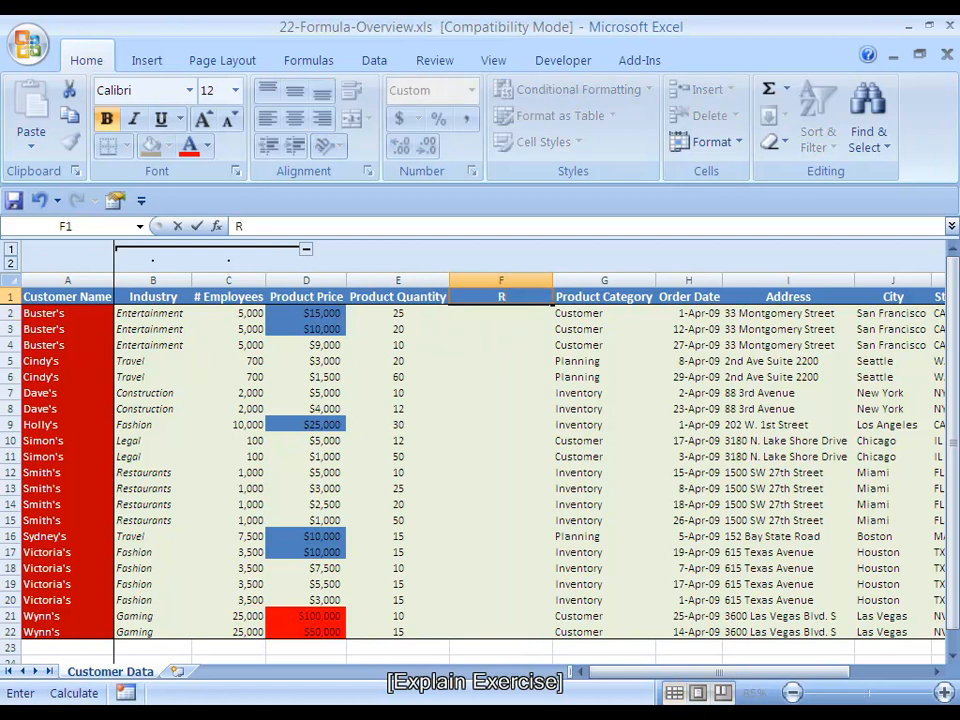
text(evenue Per Order)
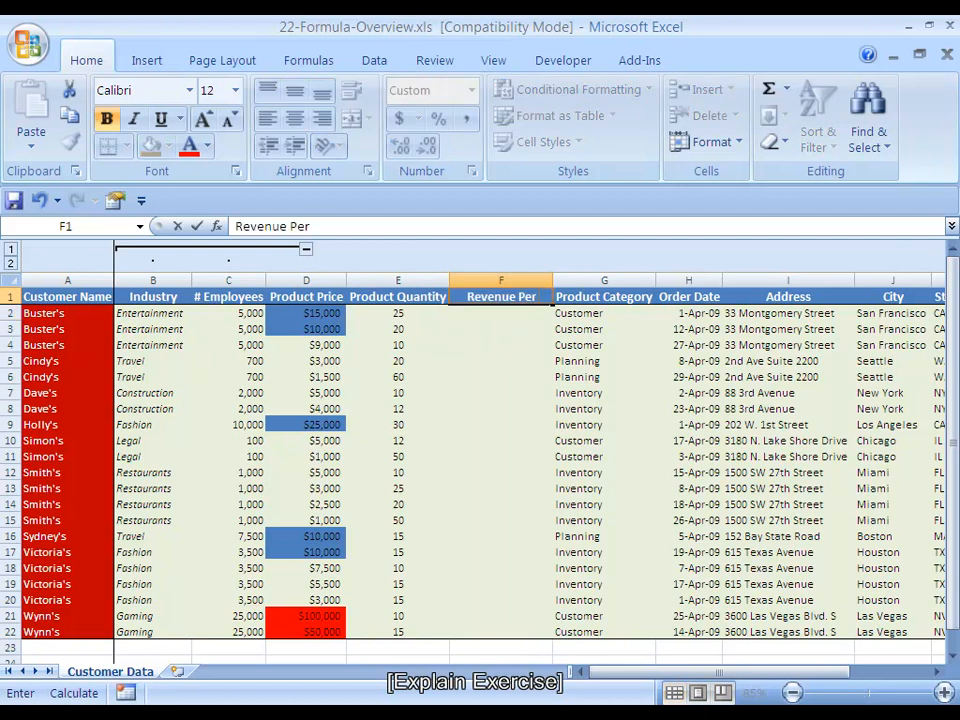
key(ctrl+Return)
key(alt+o)
key(c)
key(a)
key(Down)
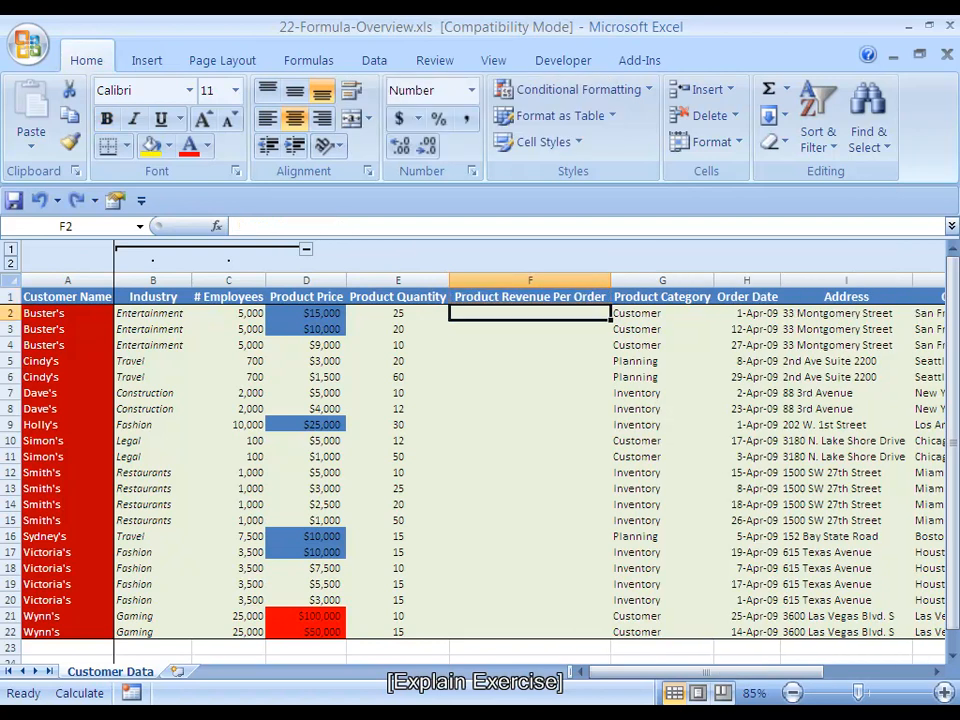
Enter the formula =E2*D2 in F2 to multiply the first order's quantity by its price
text(=)
key(Left)
text(*)
key(Left)
key(Left)
key(ctrl+Return)
Format F2 as Currency with the $ symbol and zero decimal places
key(ctrl+1)
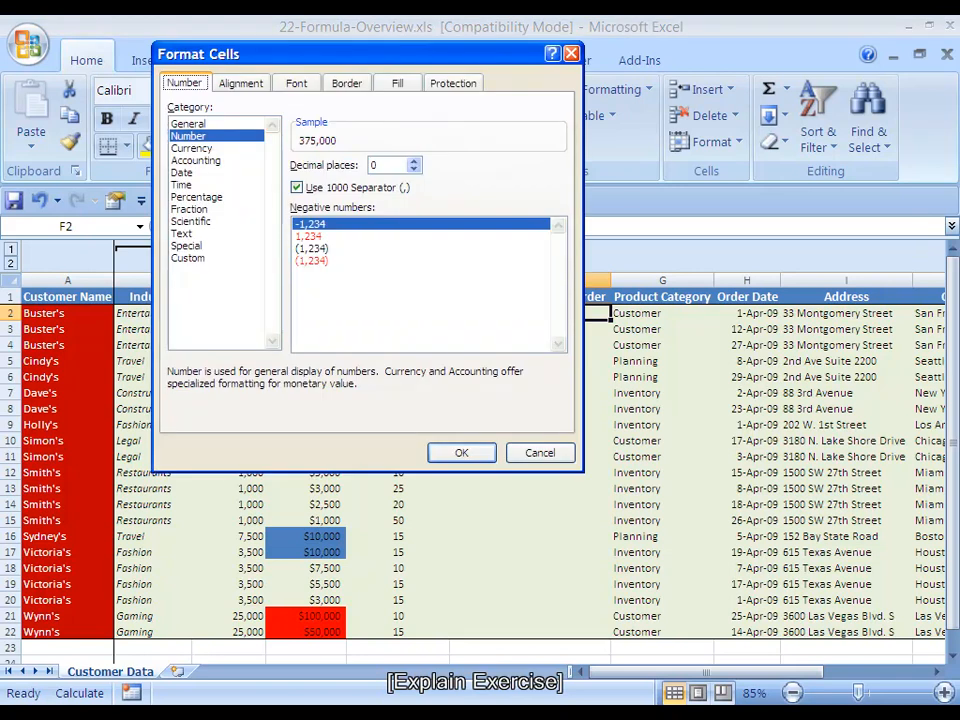
key(Down)
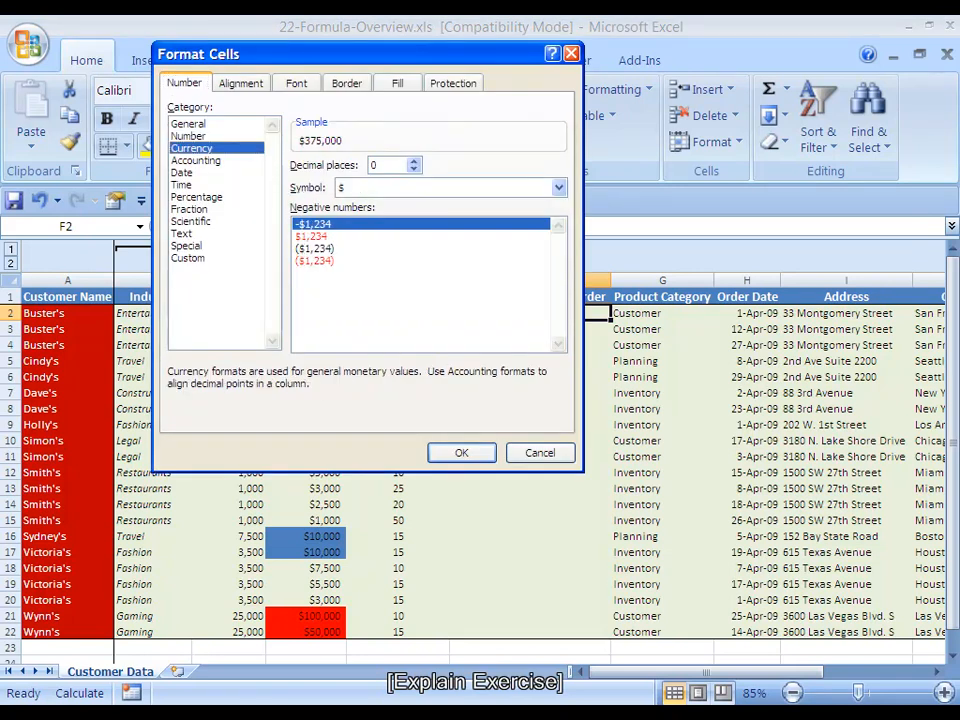
key(Return)
key(Down)
key(Up)
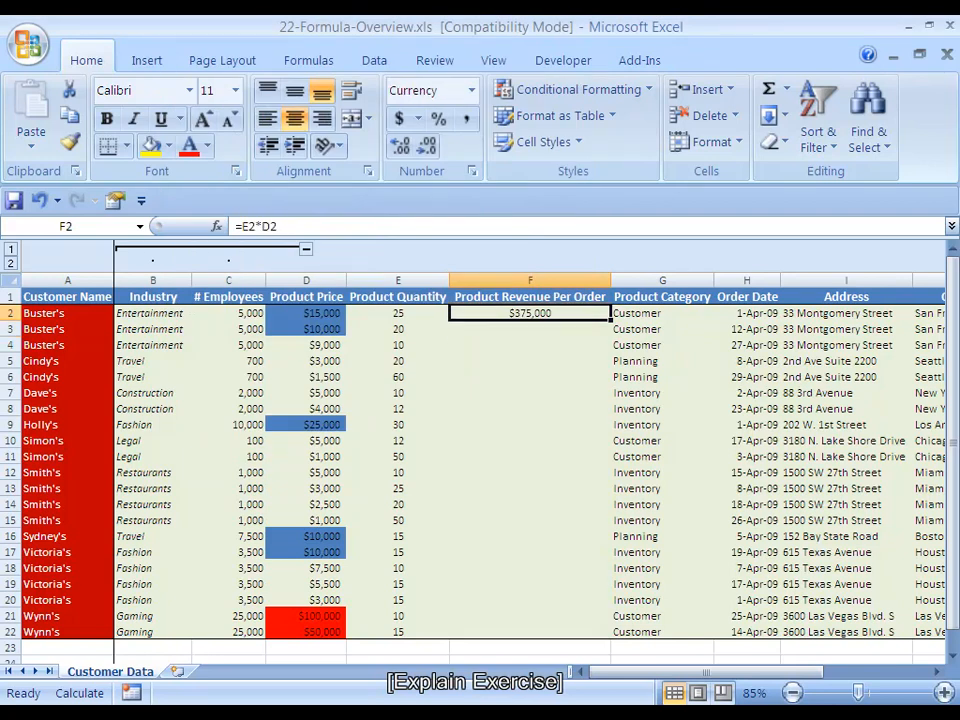
Fill the revenue formula from F2 down through F22 and save the workbook
key(shift+Down)
key(shift+Down)
key(shift+Down)
key(shift+Down)
key(shift+Down)
key(shift+Down)
key(shift+Down)
key(shift+Down)
key(shift+Down)
key(shift+Down)
key(shift+Down)
key(shift+Down)
key(shift+Down)
key(shift+Down)
key(shift+Down)
key(shift+Down)
key(shift+Down)
key(shift+Down)
key(shift+Down)
key(shift+Down)
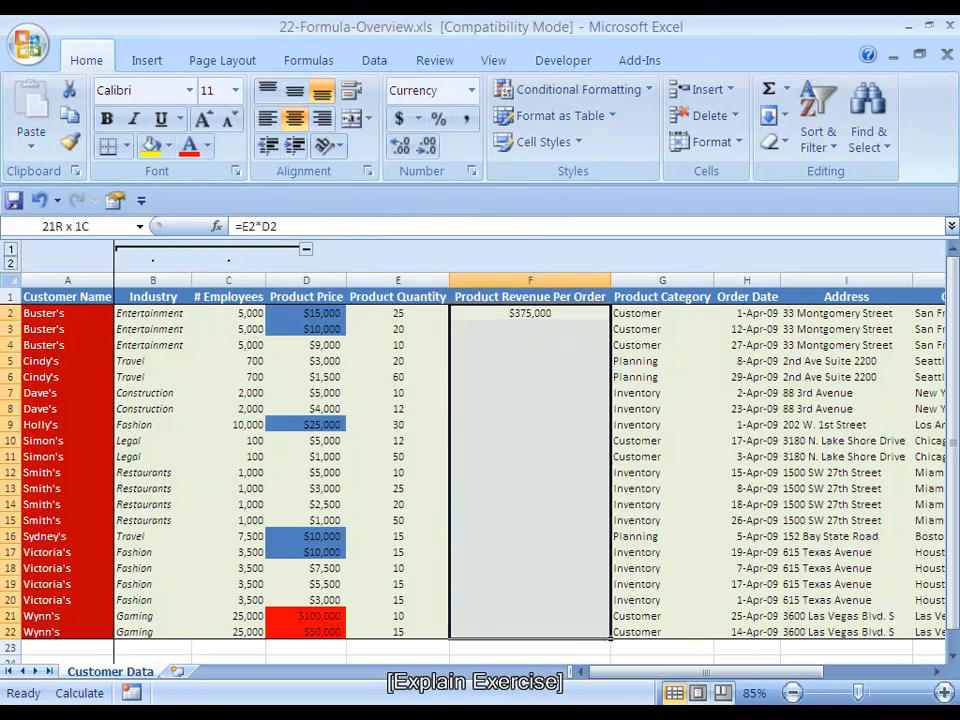
key(ctrl+d)
key(ctrl+s)
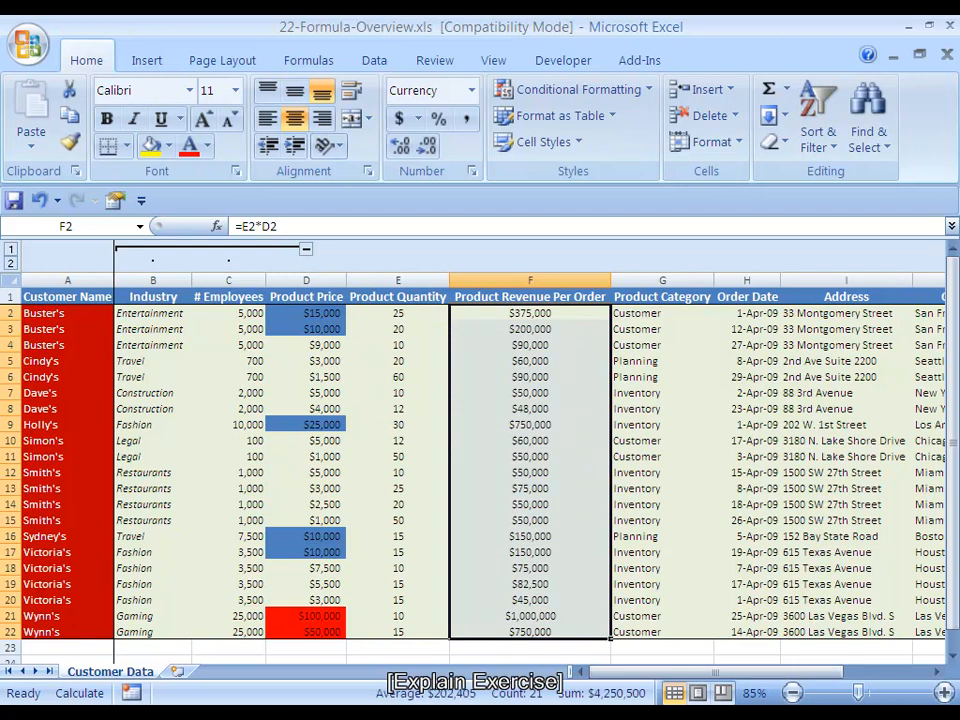
Check the formula and border settings of the last revenue cell F22, and return to the column header
key(Down)
key(ctrl+Down)
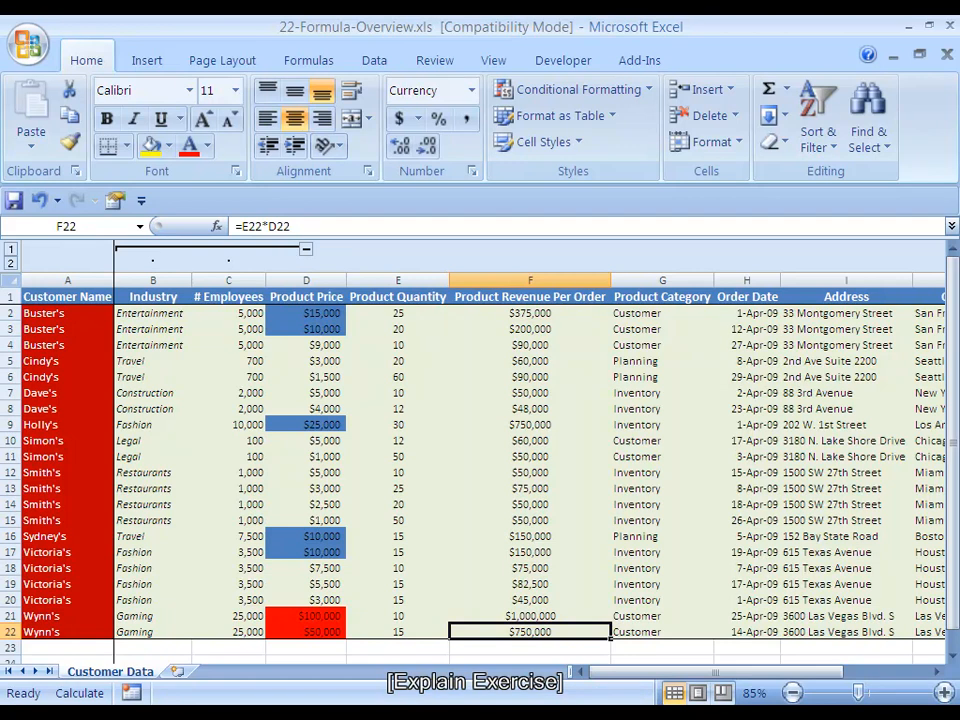
key(ctrl+1)
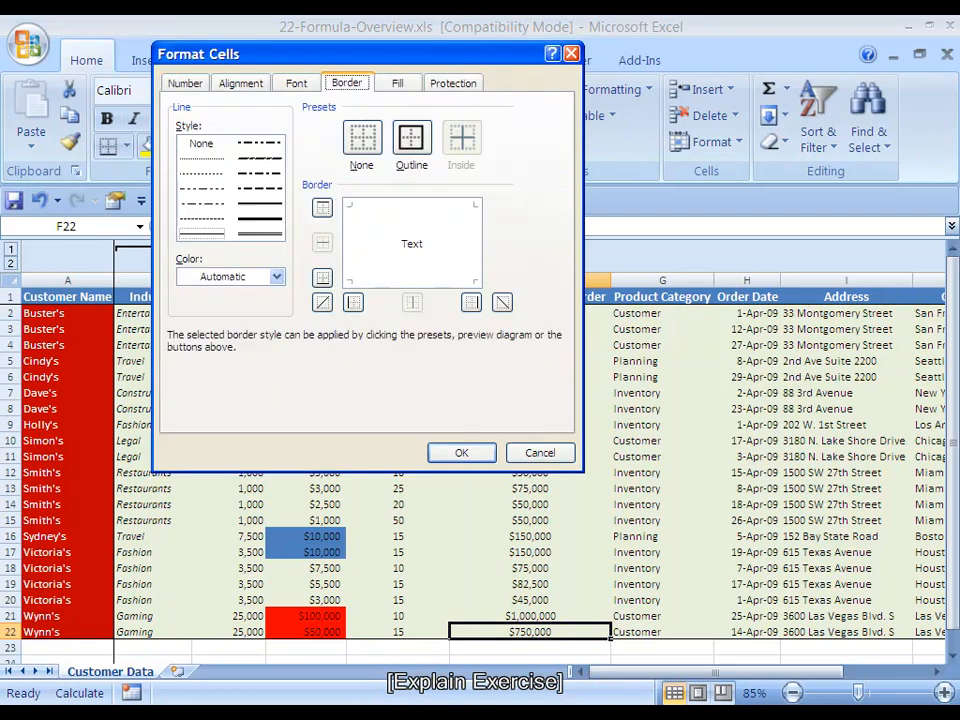
key(Escape)
key(ctrl+Up)
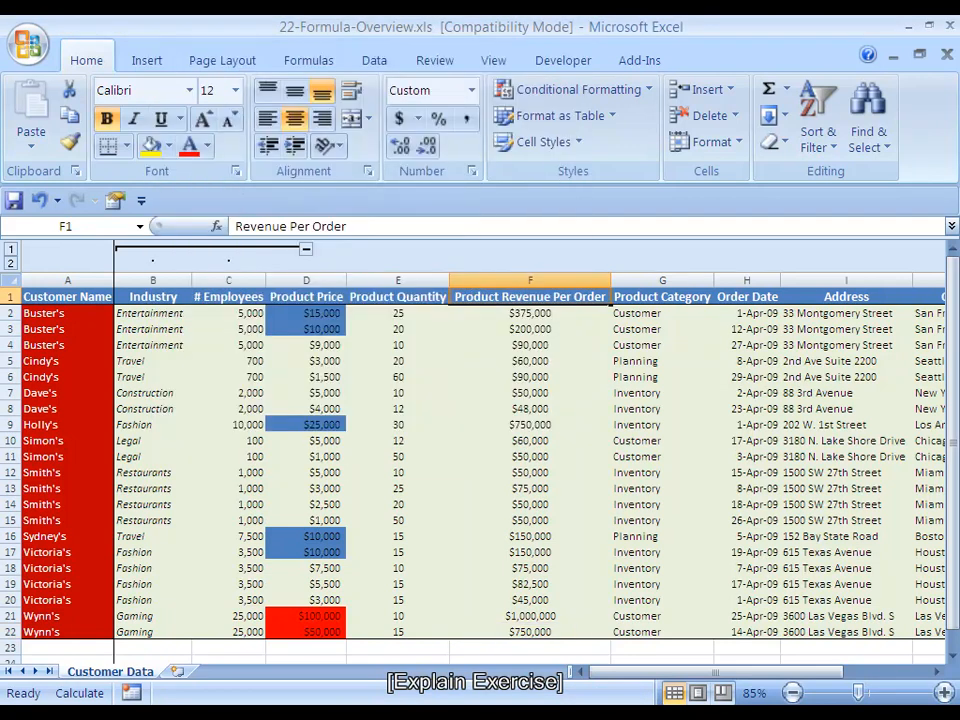
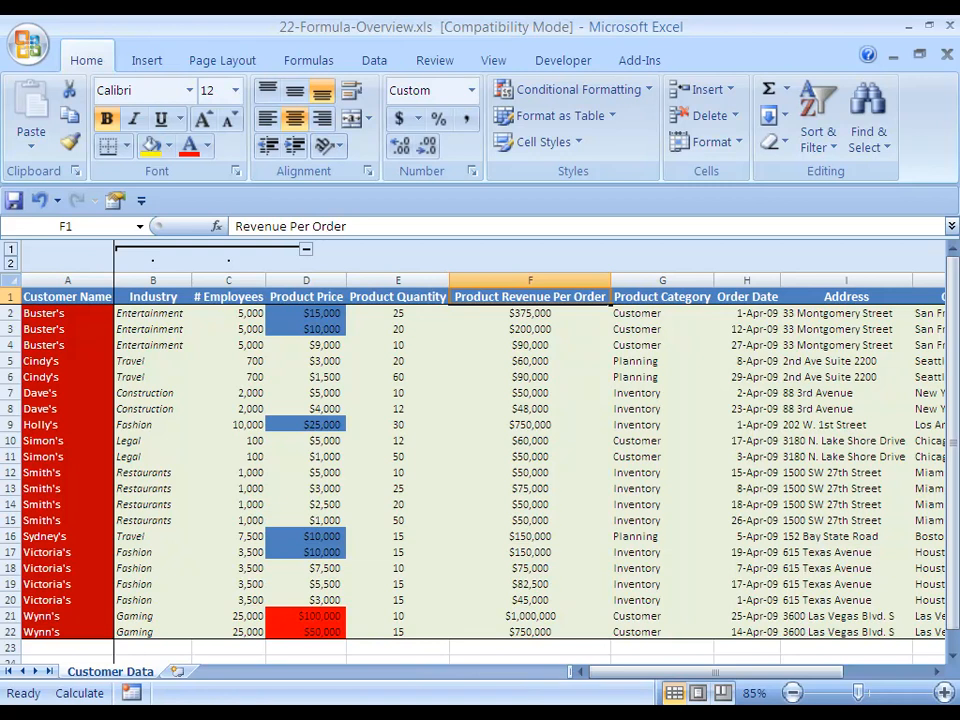
Undo the formatting, formulas, header and insertion of the revenue column, back to before column F was added
key(ctrl+z)
key(ctrl+z)
key(ctrl+z)
key(ctrl+z)
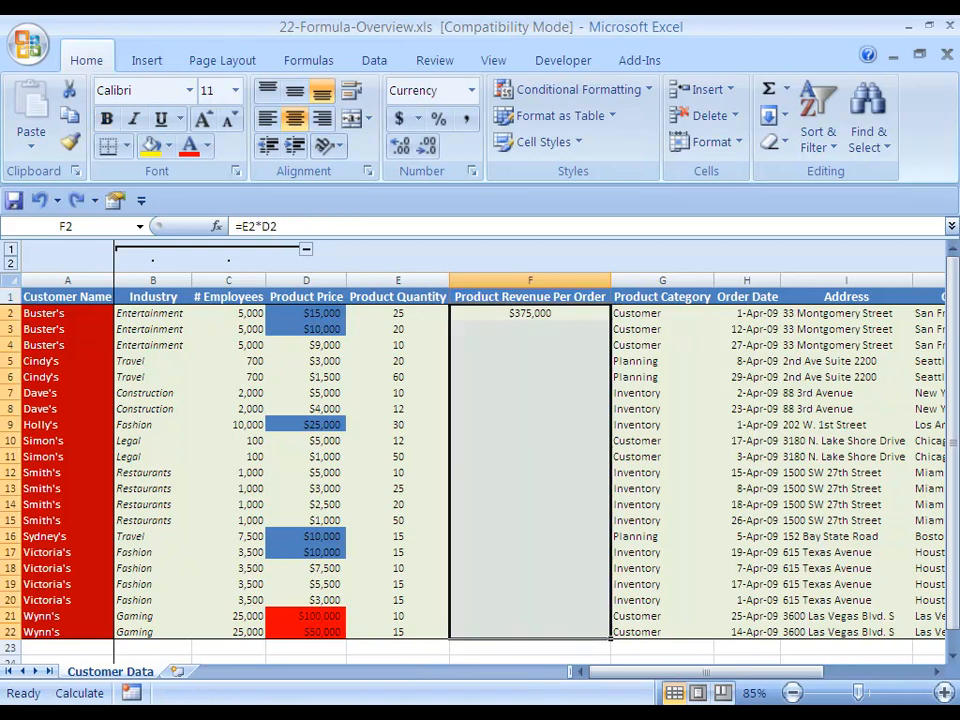
key(ctrl+z)
key(ctrl+z)
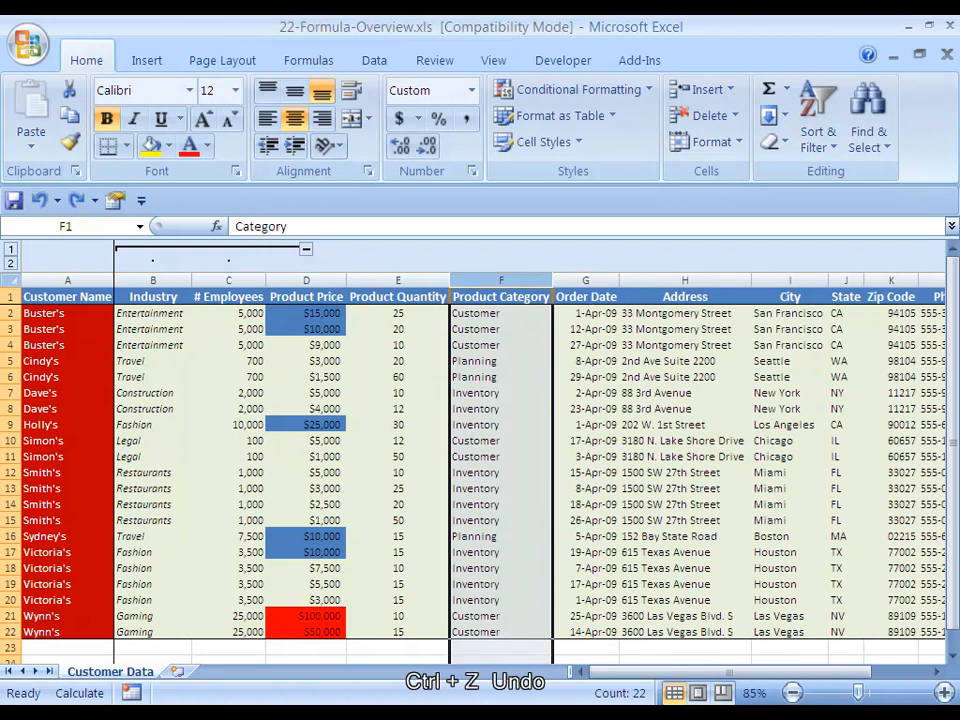
key(ctrl+z)
key(ctrl+z)
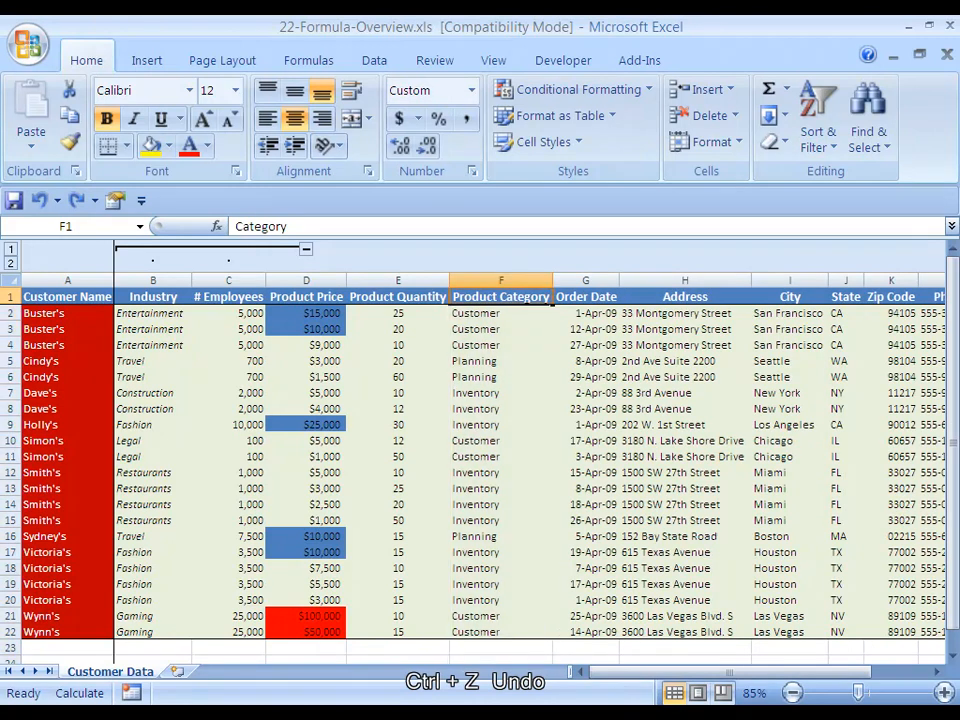
key(ctrl+z)
Insert a new column F before Product Category and enter the header Revenue Per Order in F1
key(ctrl+space)
key(alt+i)
key(c)
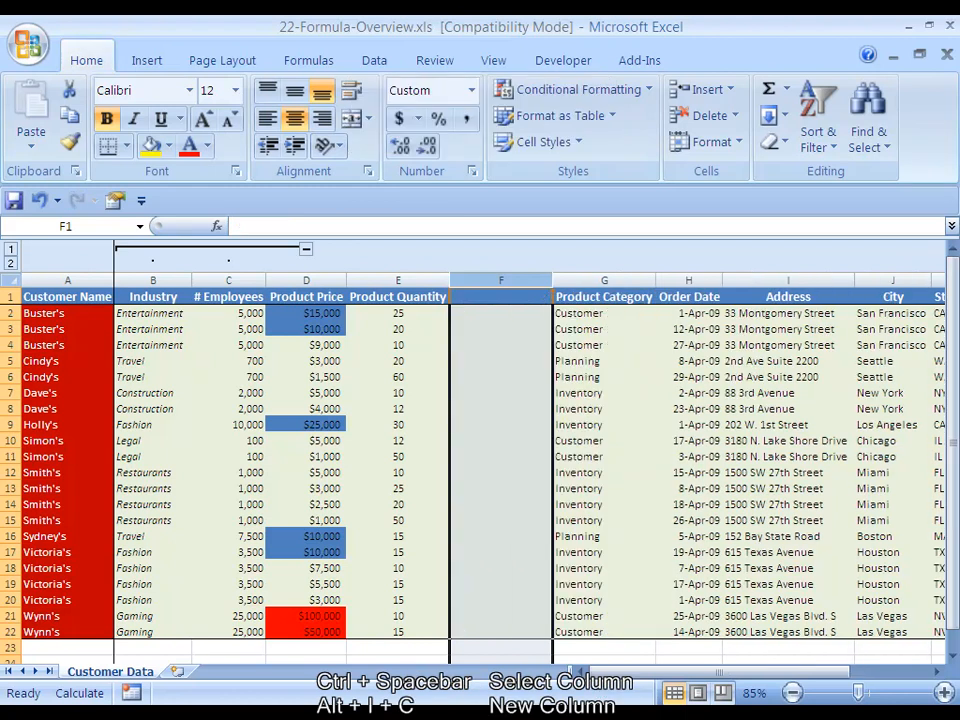
key(Down)
key(Up)
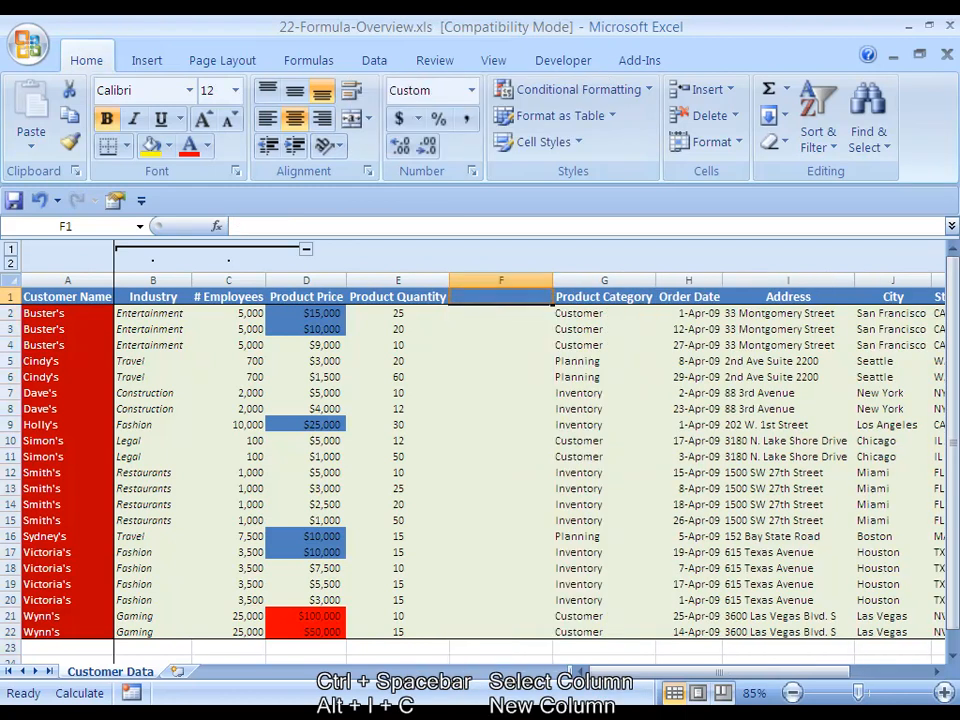
text(Revenue Pe)
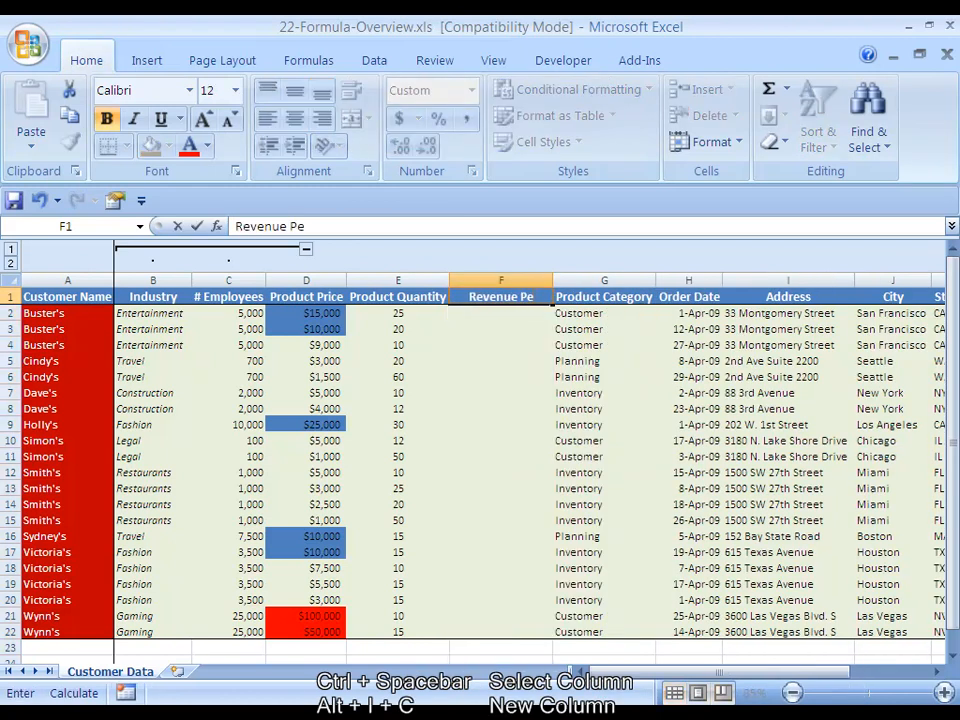
text(r Order)
key(Return)
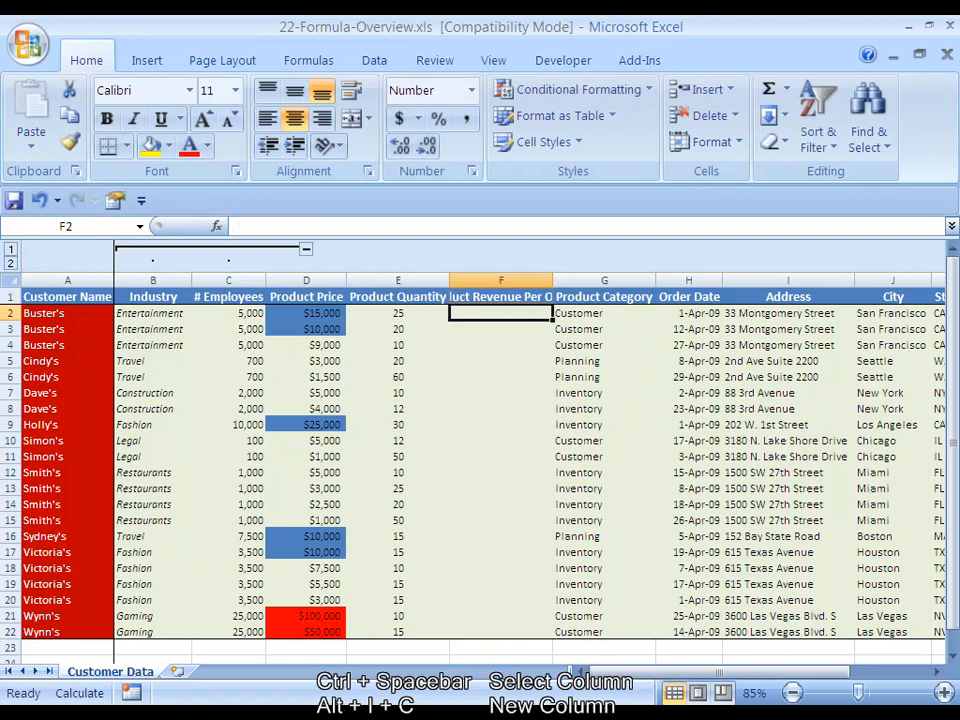
Enter the formula =E2*D2 in F2 to calculate the first order's revenue
text(=)
key(Left)
text(*)
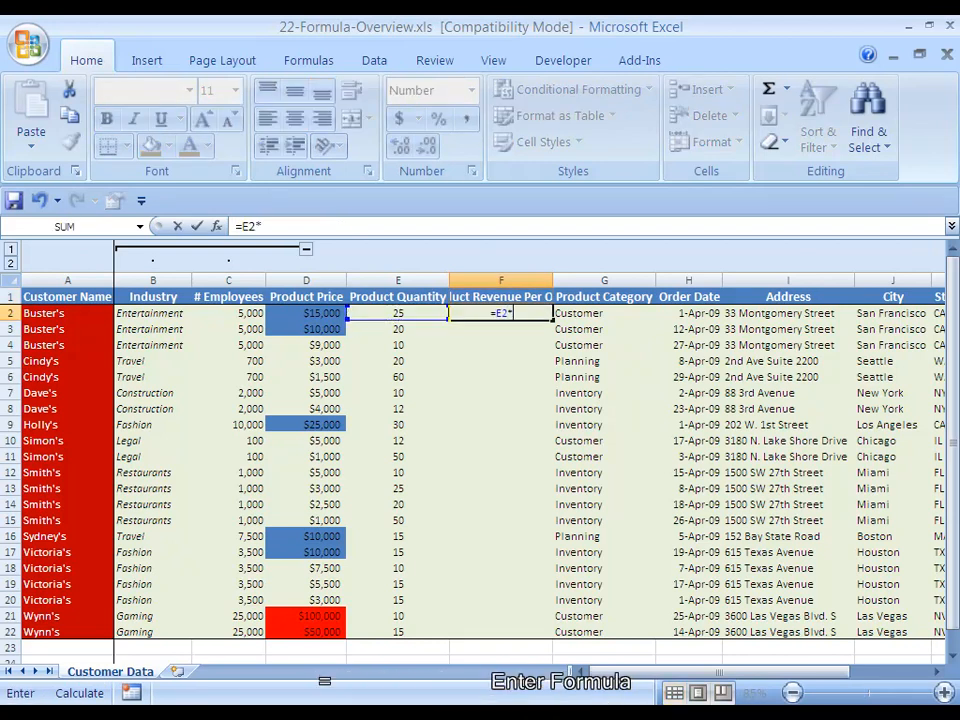
key(Left)
key(Left)
key(ctrl+Return)
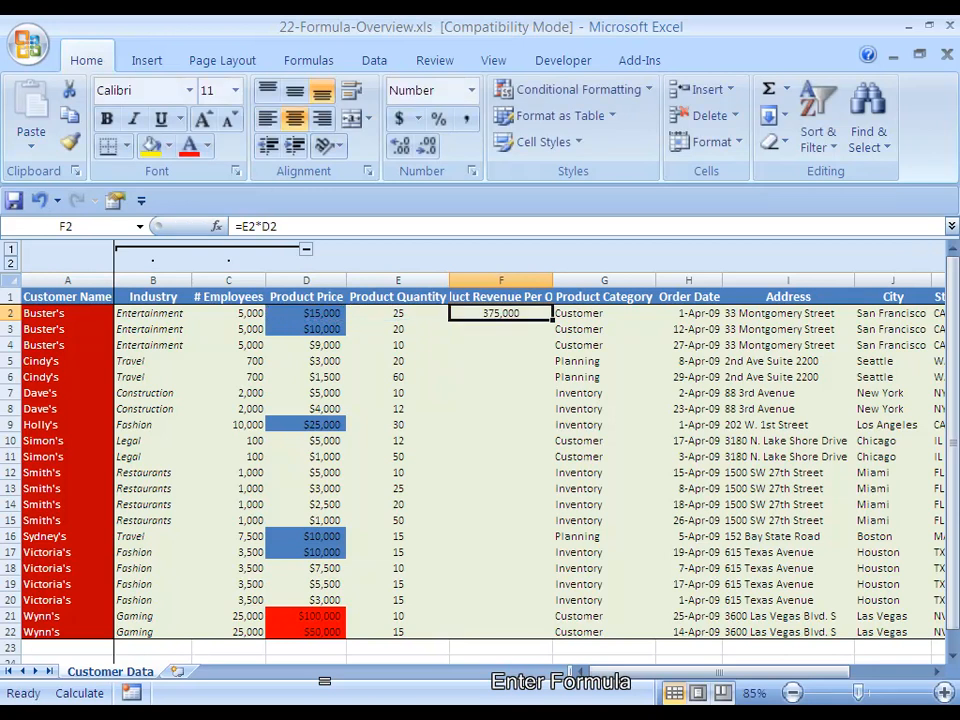
Set the number format of F2 to Currency with the $ symbol and 0 decimal places
key(ctrl+1)
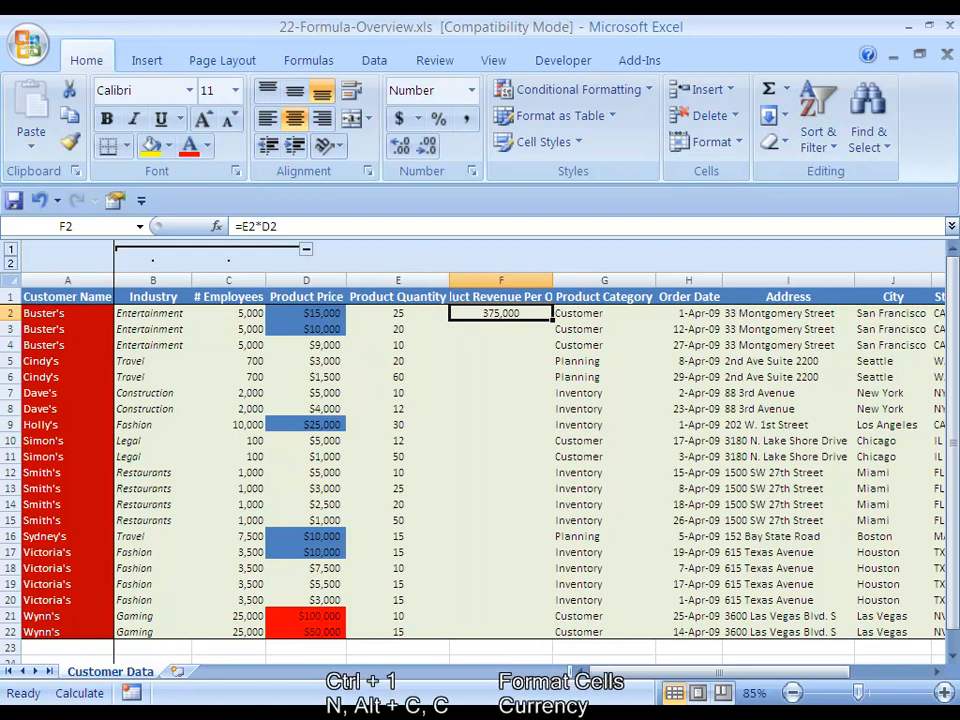
key(n)
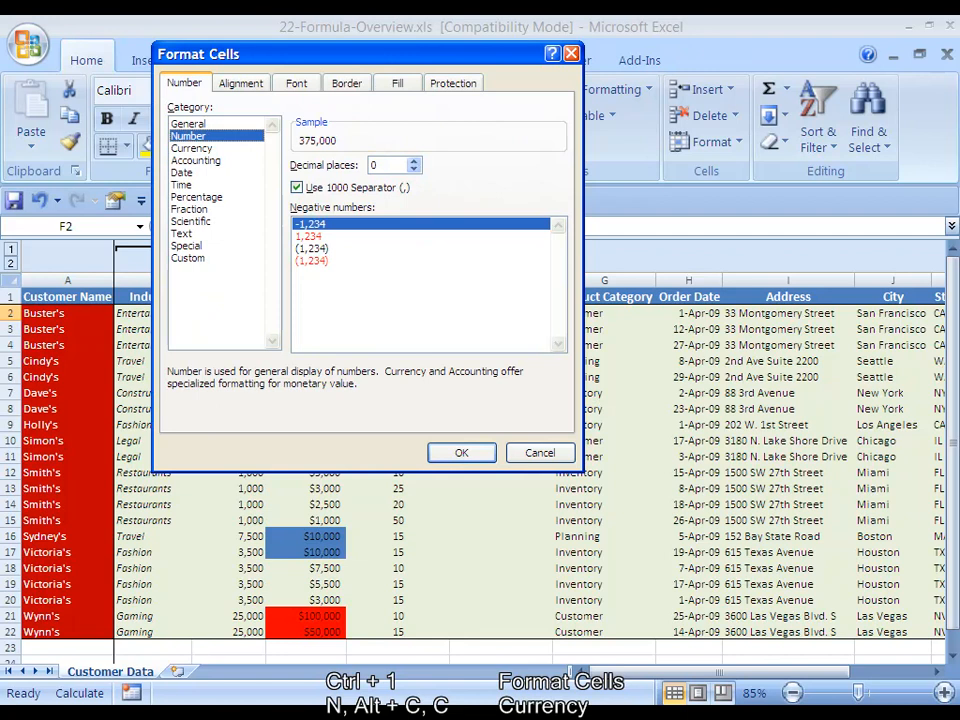
key(c)
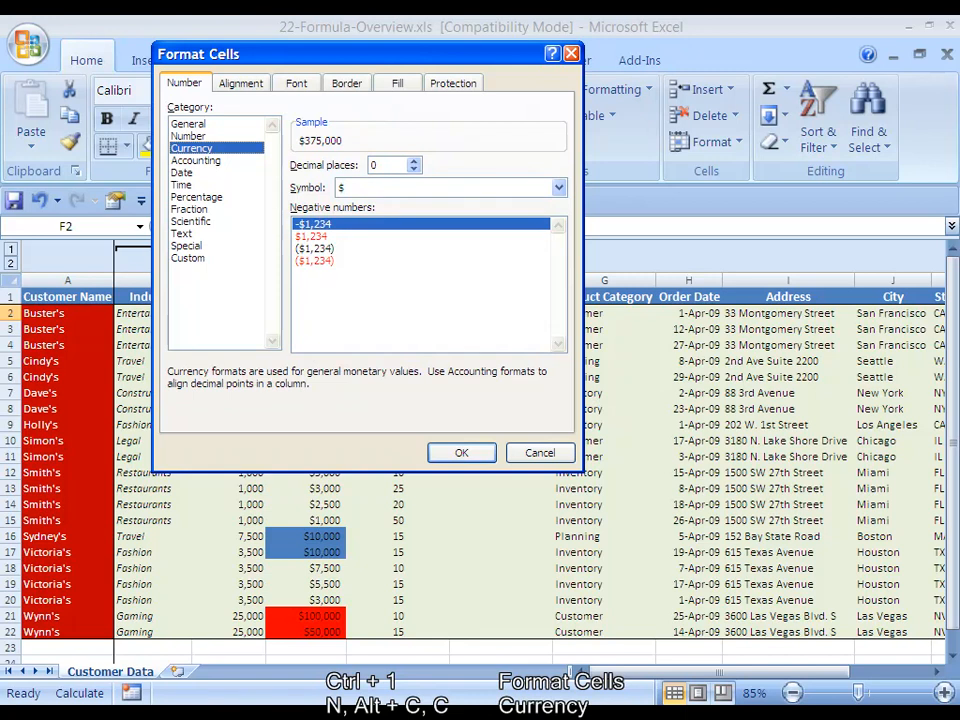
key(Return)
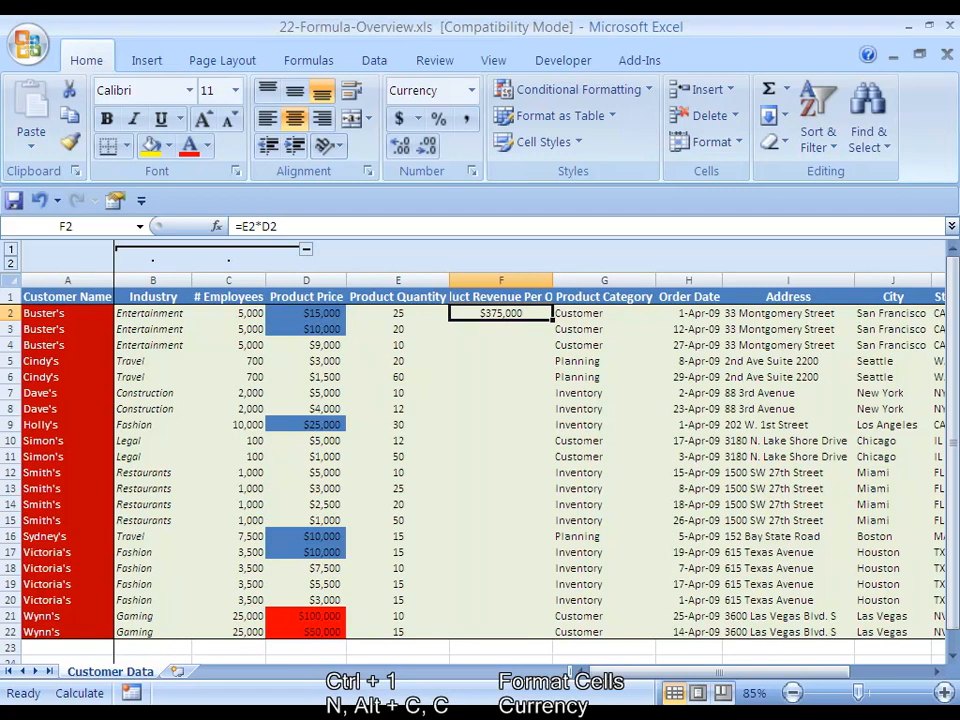
Copy the revenue formula and its format from F2 down through F22
key(shift+Down)
key(shift+Down)
key(shift+Down)
key(shift+Down)
key(shift+Down)
key(shift+Down)
key(shift+Down)
key(shift+Down)
key(shift+Down)
key(shift+Down)
key(shift+Down)
key(shift+Down)
key(shift+Down)
key(shift+Down)
key(shift+Down)
key(shift+Down)
key(shift+Down)
key(shift+Down)
key(shift+Down)
key(shift+Down)
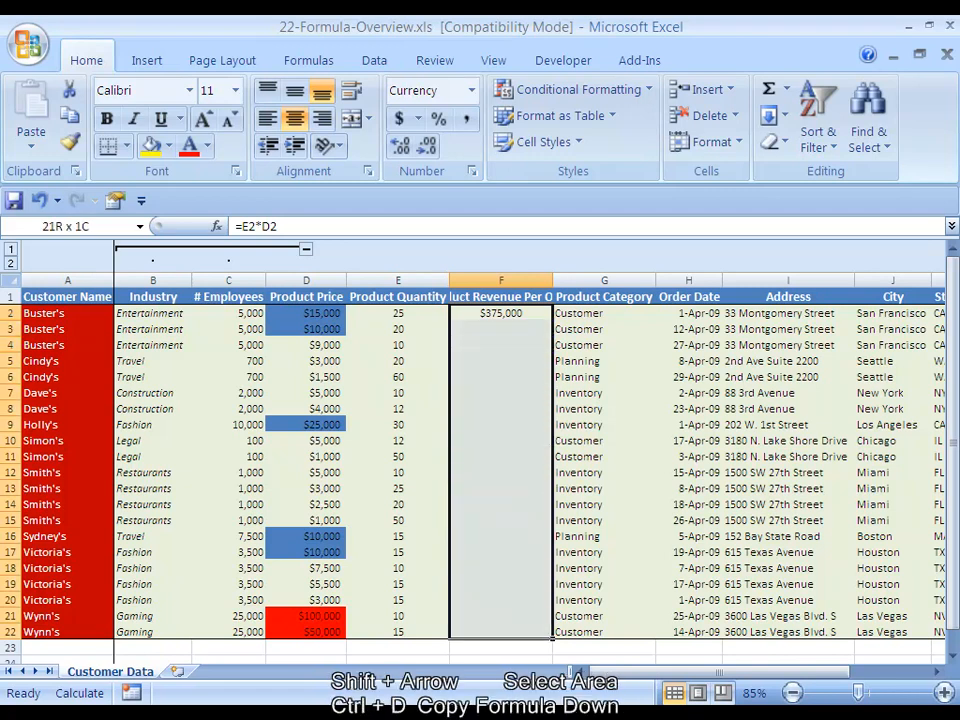
key(ctrl+d)
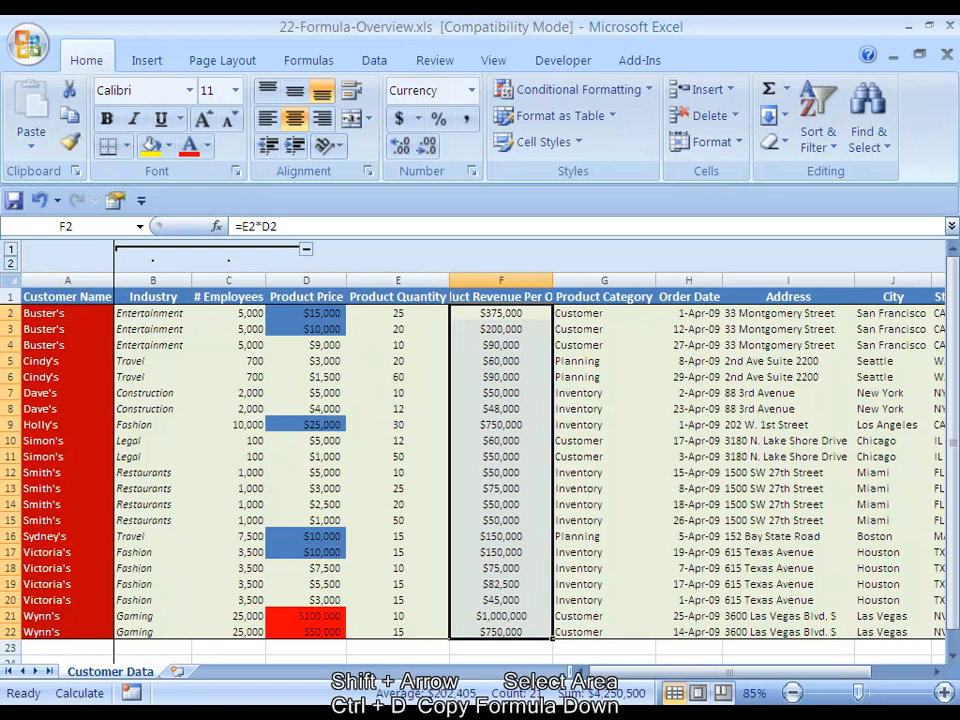
key(Down)
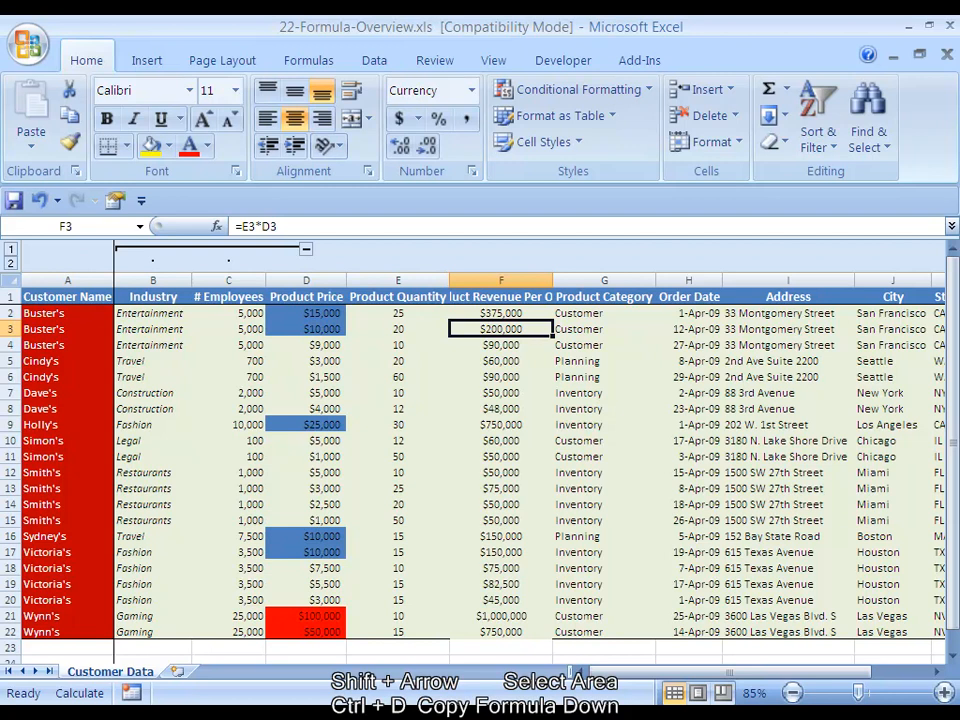
Add a thin lower border to the last revenue cell, F22
key(ctrl+Down)
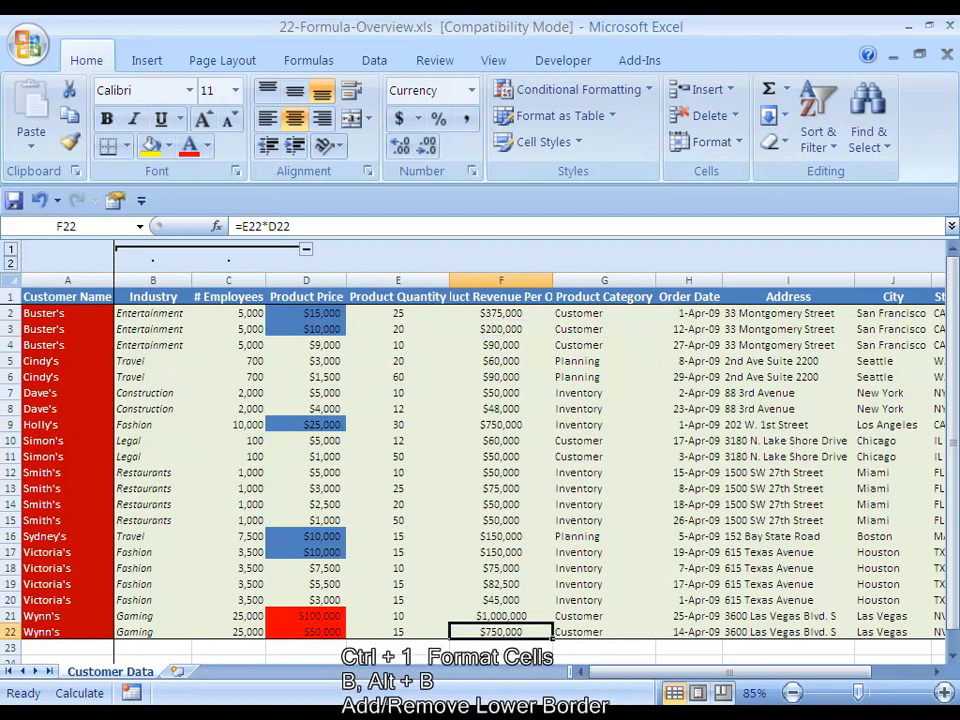
key(ctrl+1)
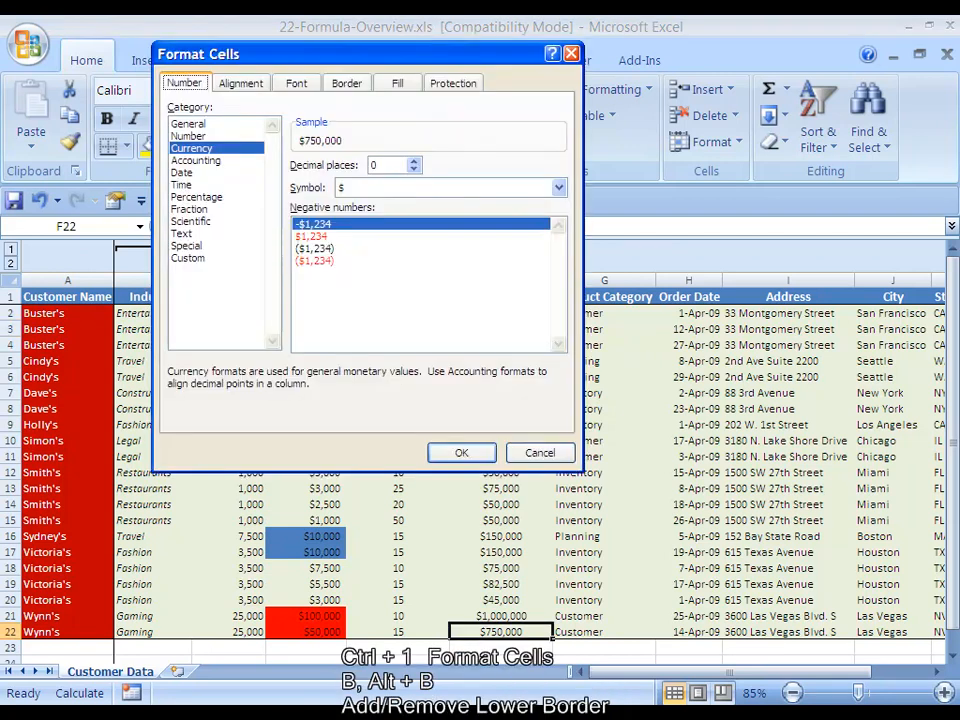
key(ctrl+Tab)
key(ctrl+Tab)
key(ctrl+Tab)
key(alt+b)
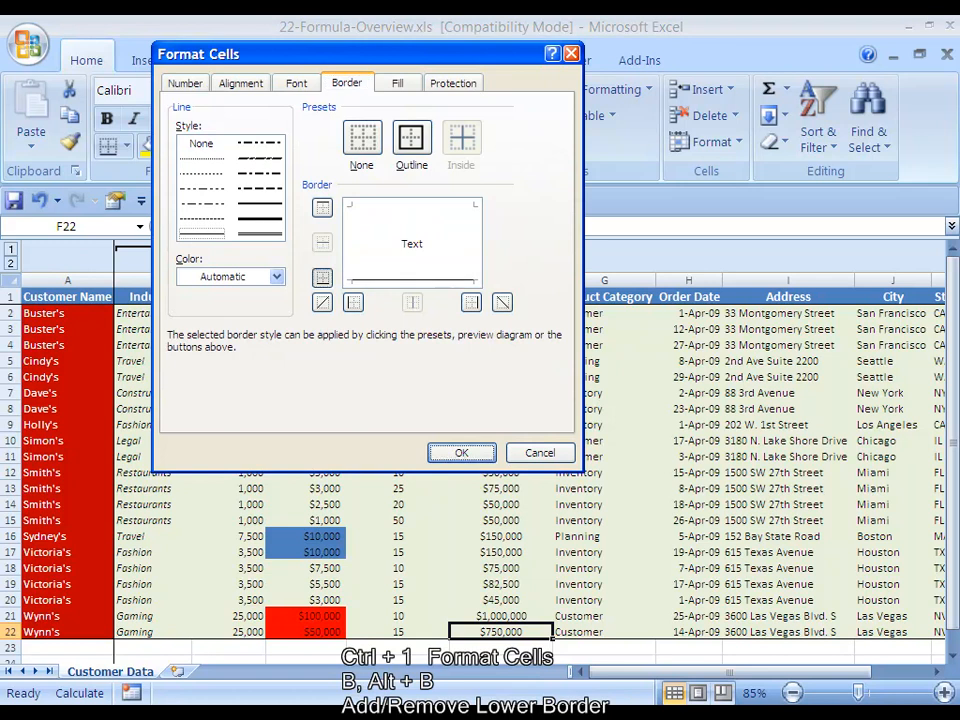
key(Return)
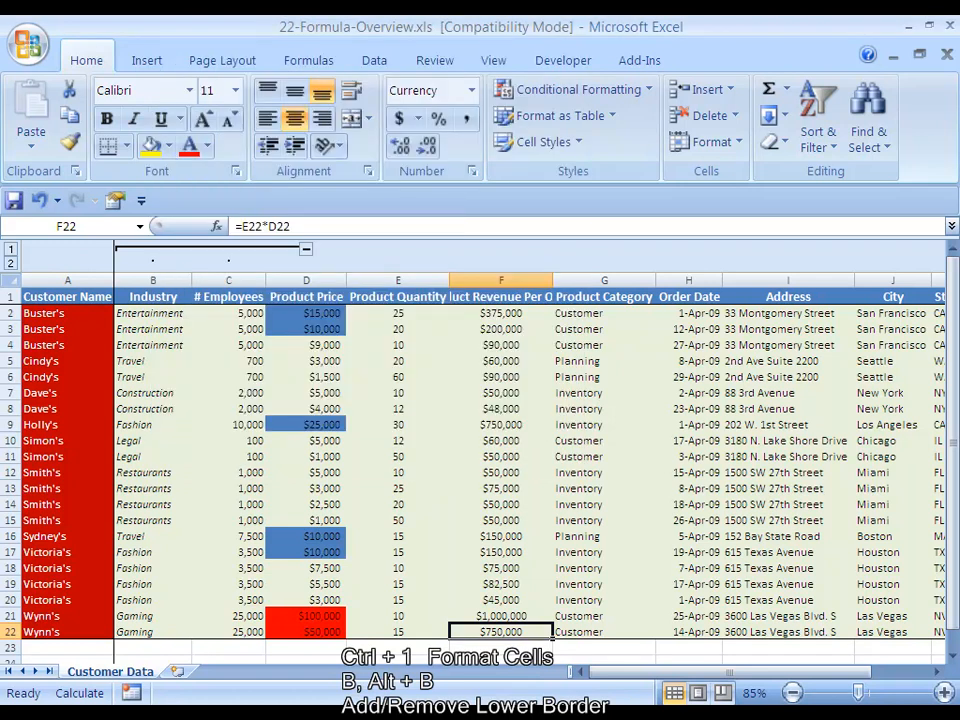
Auto-fit the width of column F to its Product Revenue Per Order header
key(ctrl+Up)
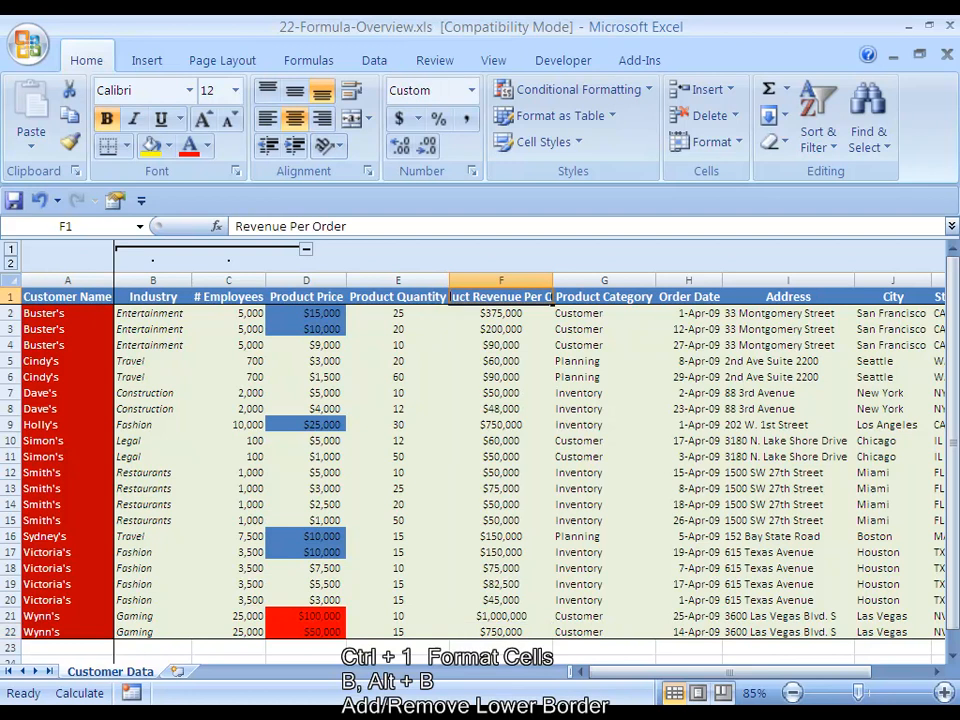
key(alt+o)
key(c)
key(a)
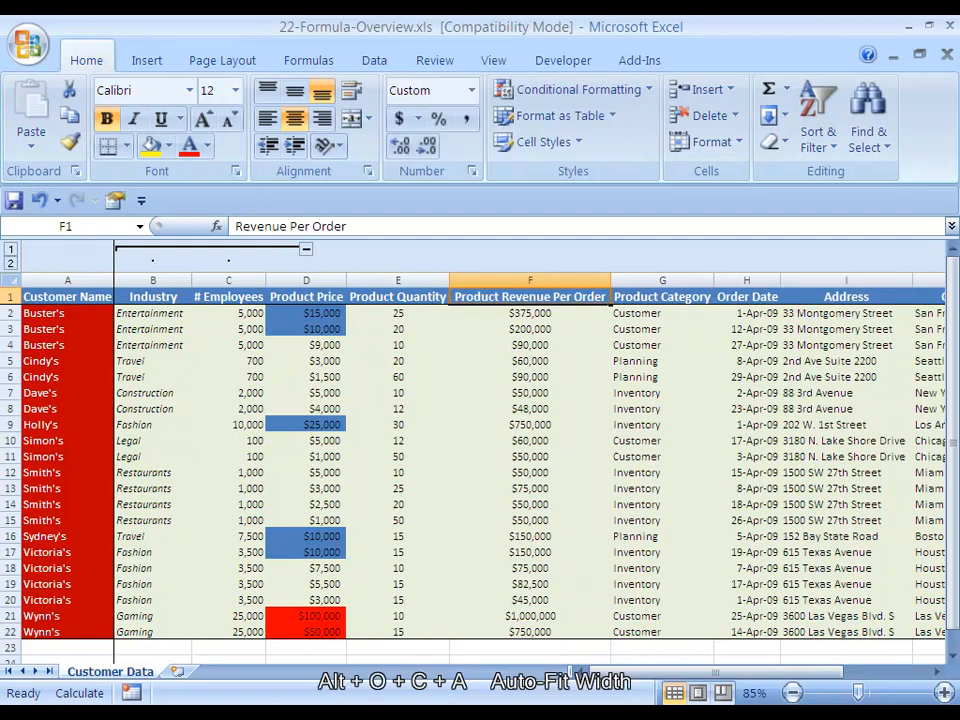
key(Right)
key(Left)
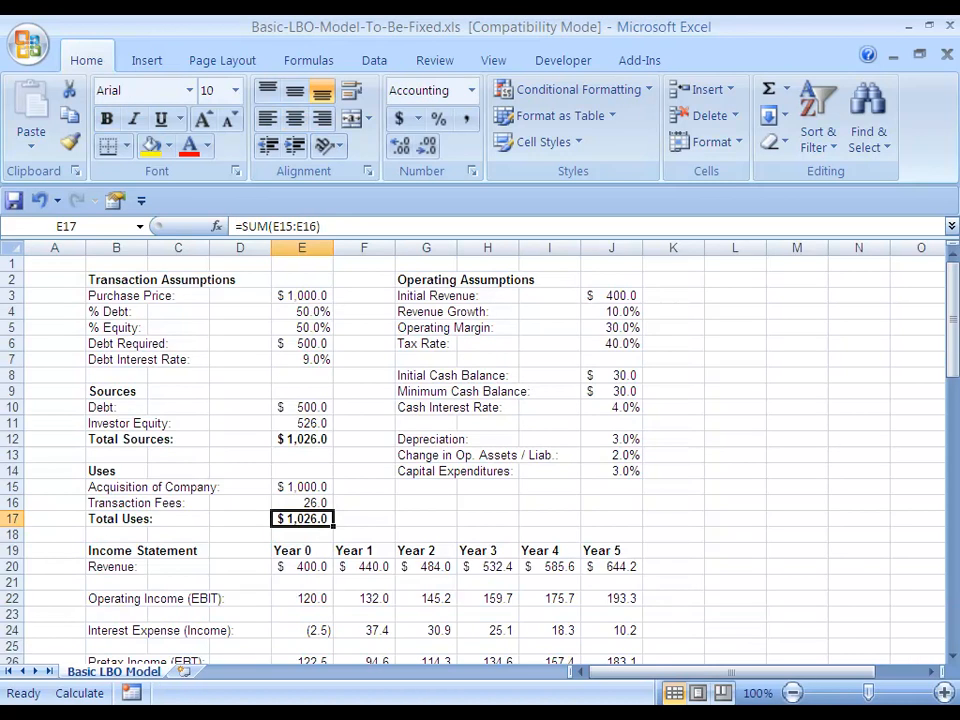
Switch to the Basic-LBO-Model-To-Be-Fixed.xls workbook, clear the Operating Income (EBIT) cells E22:J22 and recalculate the model
key(Down)
key(Down)
key(Down)
key(Down)
key(Down)
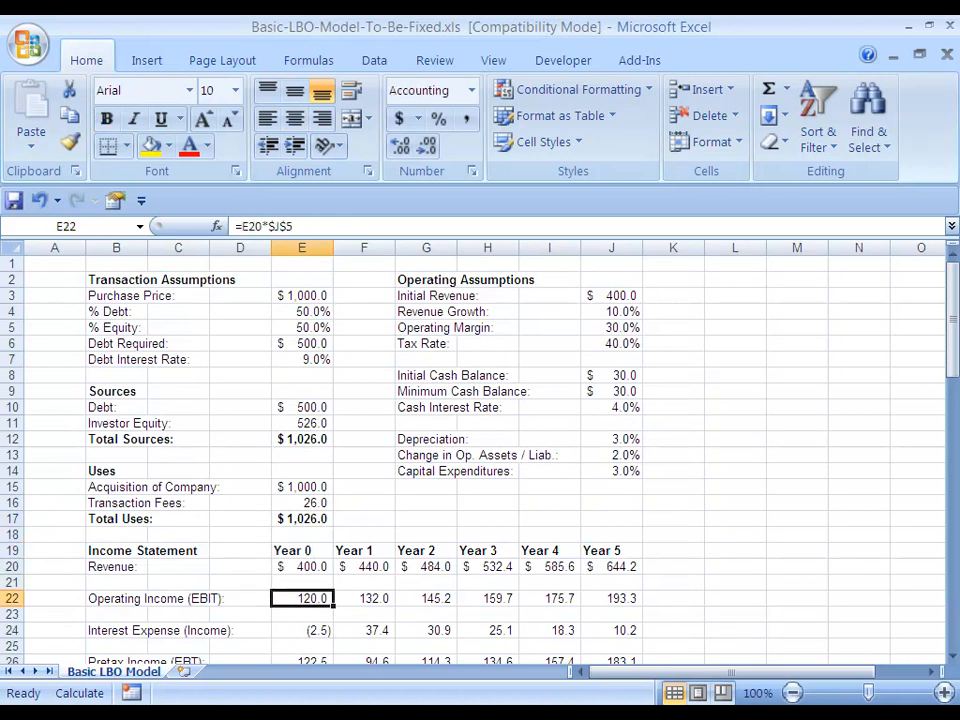
key(ctrl+shift+Right)
key(Delete)
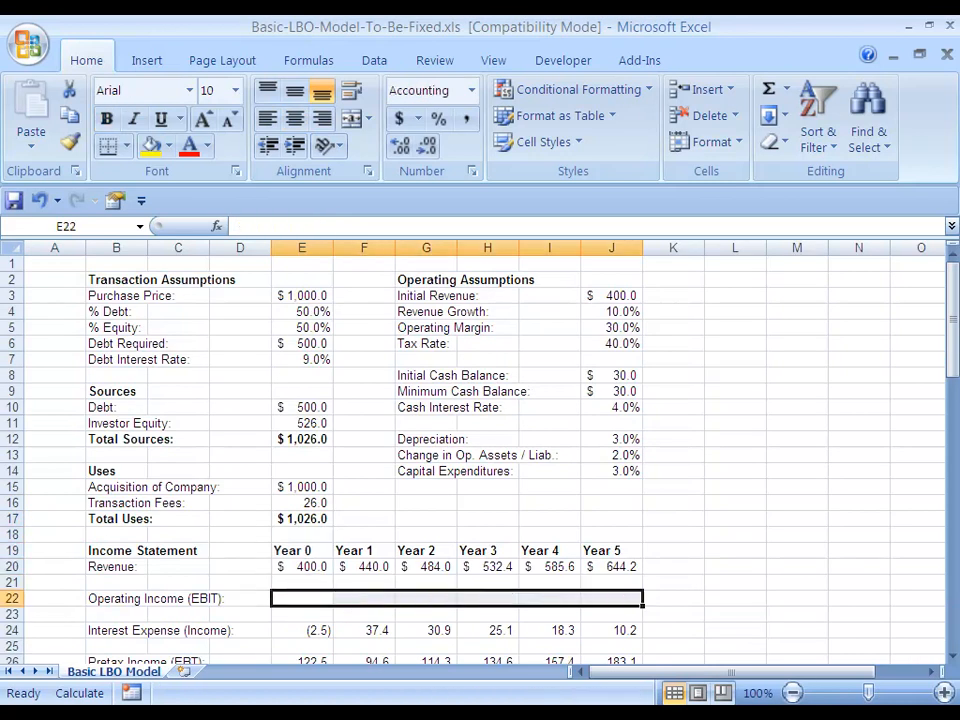
key(Down)
key(Up)
key(F9)
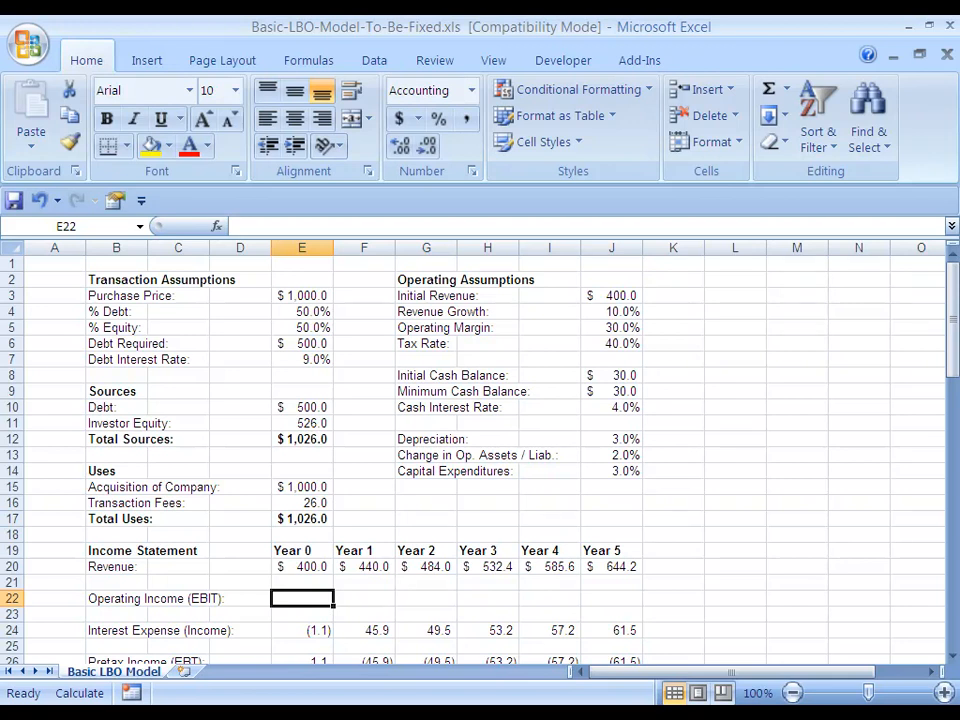
Examine the Operating Income (EBIT) cells in row 22 and the blank cells G16:J16 under the operating assumptions
key(shift+Right)
key(shift+Right)
key(shift+Right)
key(shift+Right)
key(shift+Right)
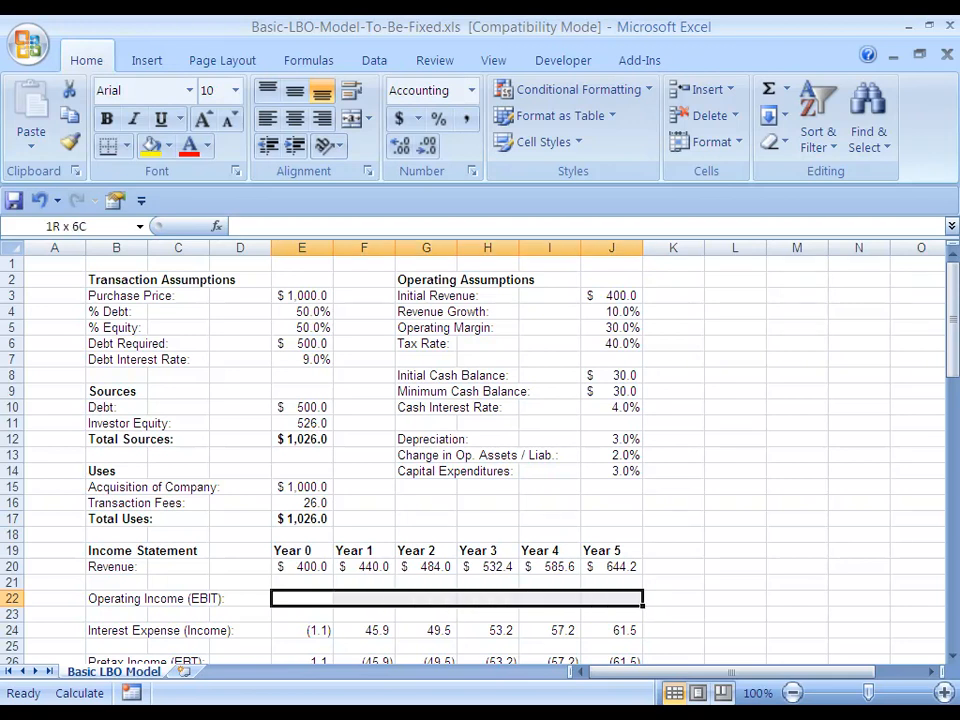
key(Up)
key(Up)
key(Up)
key(Up)
key(Up)
key(Up)
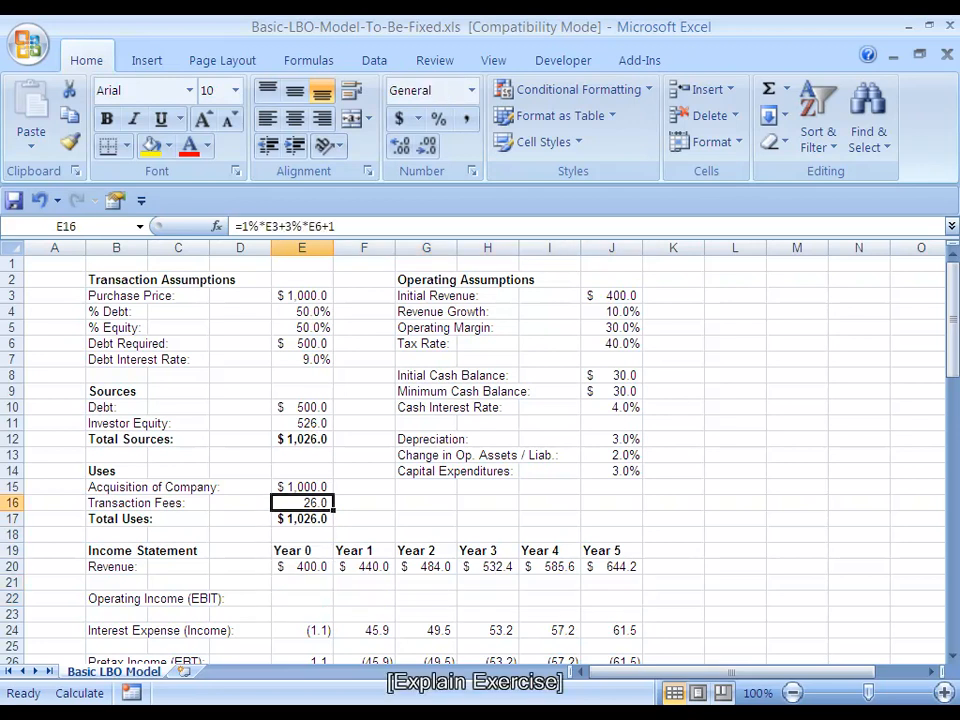
key(Right)
key(Right)
key(shift+Right)
key(shift+Right)
key(shift+Right)
key(shift+Left)
key(shift+Left)
key(shift+Left)
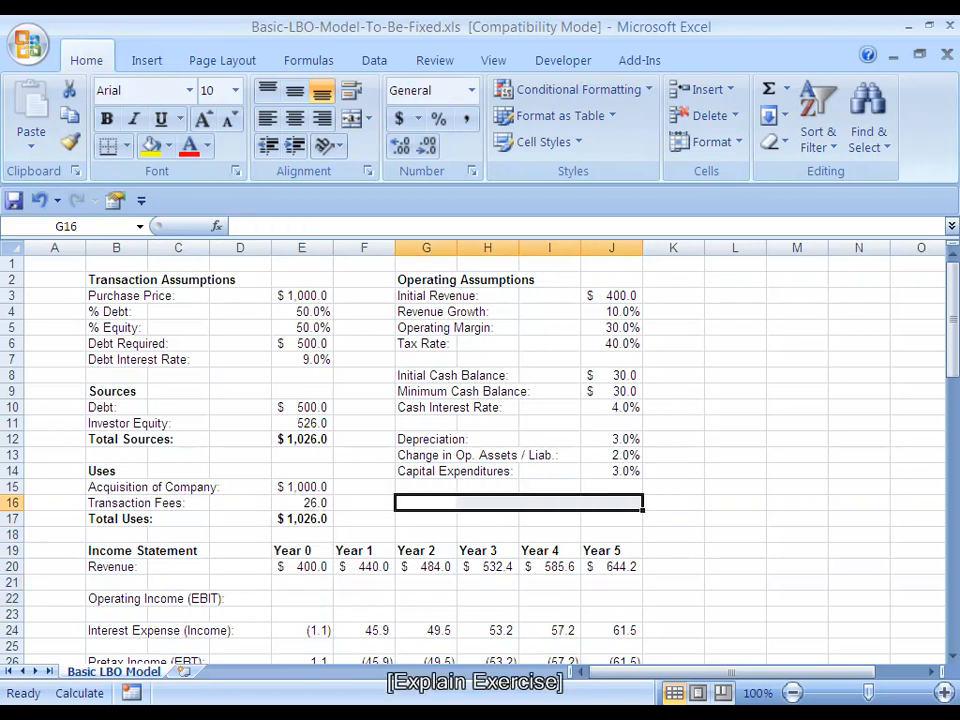
key(Left)
key(Left)
key(Left)
key(Right)
key(Down)
key(Down)
key(Down)
key(Down)
key(Down)
key(Down)
key(shift+Right)
key(shift+Right)
key(shift+Right)
key(shift+Right)
key(shift+Right)
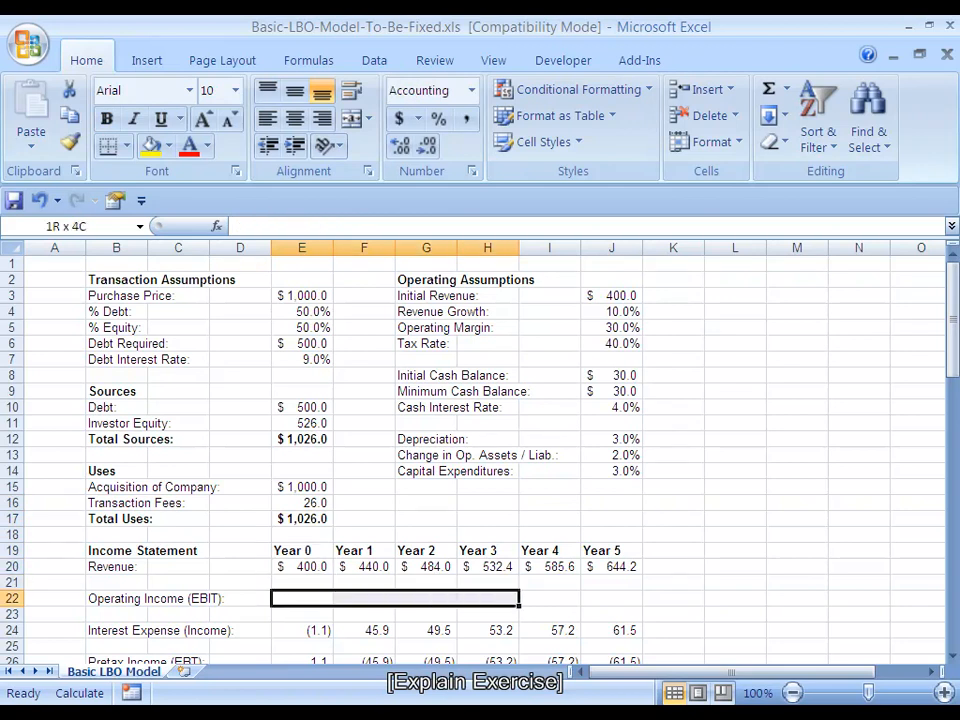
Review the Operating Assumptions block from Initial Revenue to Tax Rate and return to the Transaction Assumptions heading
key(Up)
key(Right)
key(ctrl+Right)
key(ctrl+Left)
key(Right)
key(Right)
key(Right)
key(Right)
key(Right)
key(Right)
key(Up)
key(Up)
key(Up)
key(Up)
key(Up)
key(Up)
key(Up)
key(Up)
key(Up)
key(Up)
key(Up)
key(ctrl+Up)
key(Up)
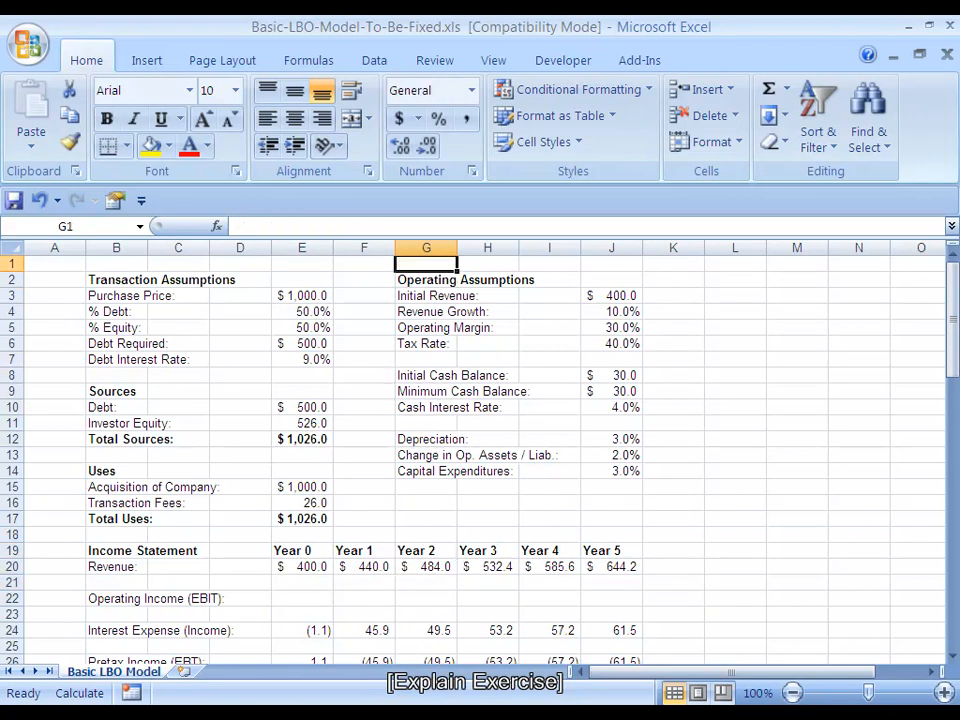
key(Down)
key(ctrl+shift+Down)
key(ctrl+shift+Right)
key(ctrl+shift+Left)
key(ctrl+shift+Left)
key(shift+Right)
key(shift+Right)
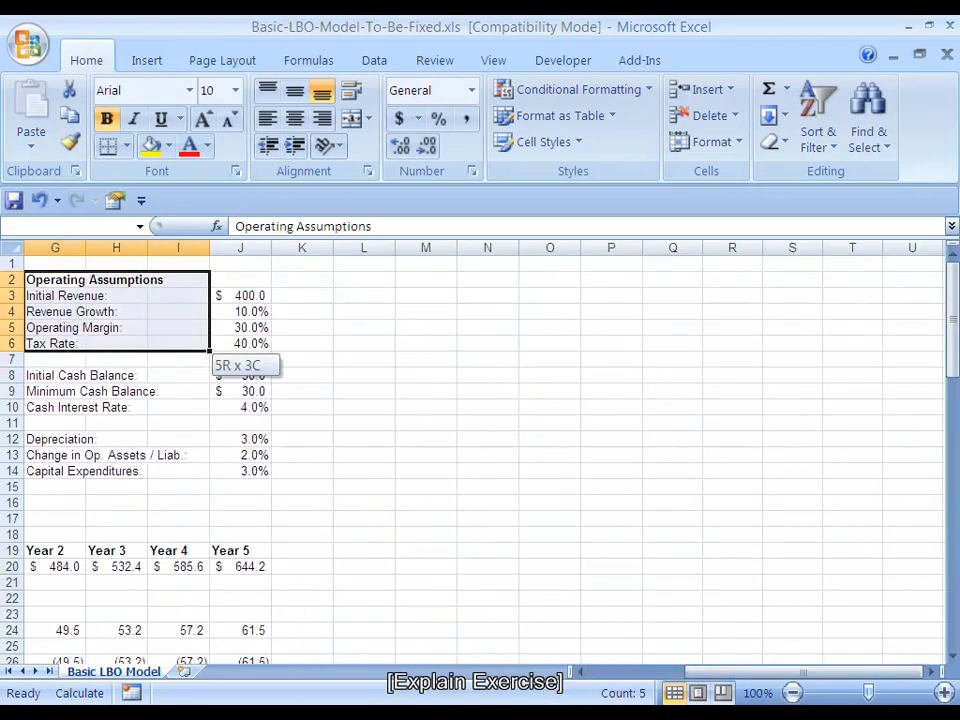
key(shift+Right)
key(Home)
key(Right)
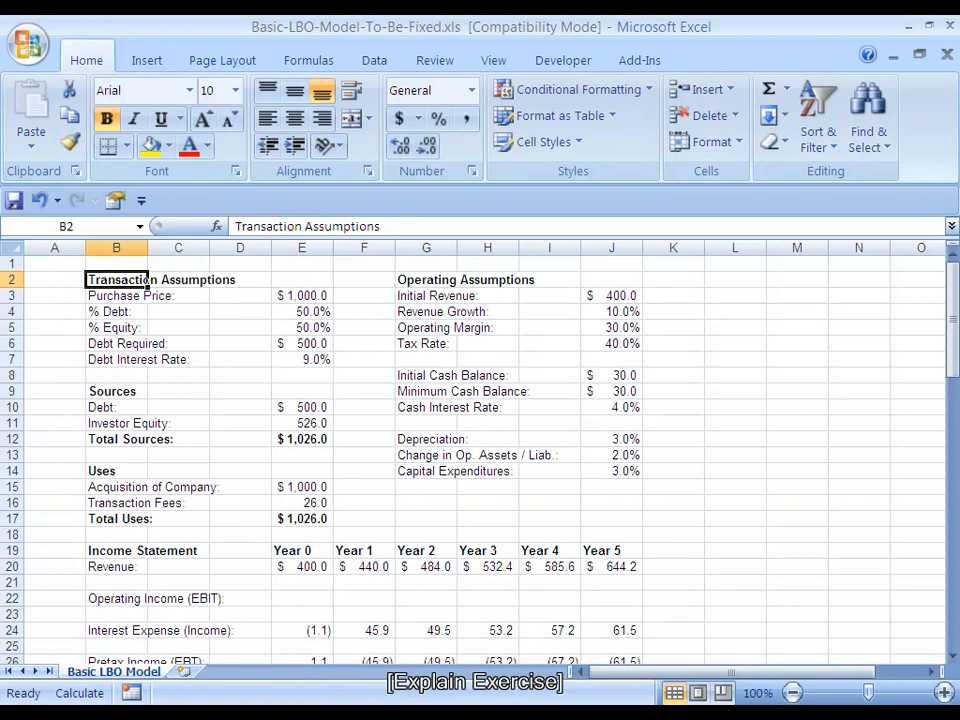
Examine the Operating Assumptions list down to the blank cells G16:J16 beneath Capital Expenditures
key(ctrl+Right)
key(Down)
key(ctrl+Down)
key(ctrl+Down)
key(ctrl+Down)
key(ctrl+Down)
key(Down)
key(Down)
key(Down)
key(Down)
key(Down)
key(Up)
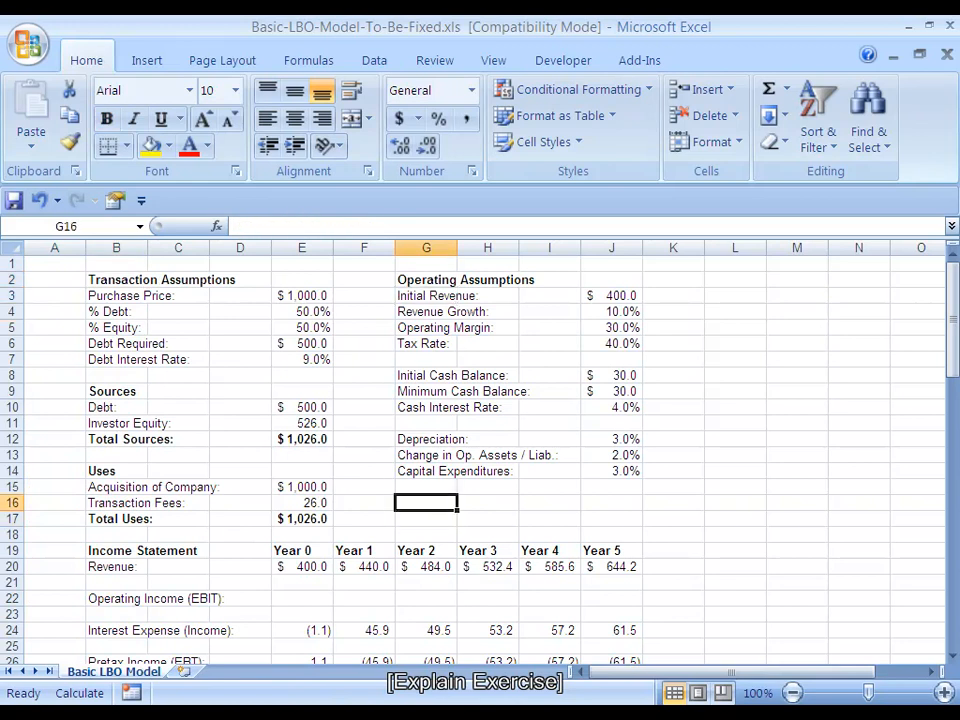
key(shift+Right)
key(shift+Right)
key(shift+Right)
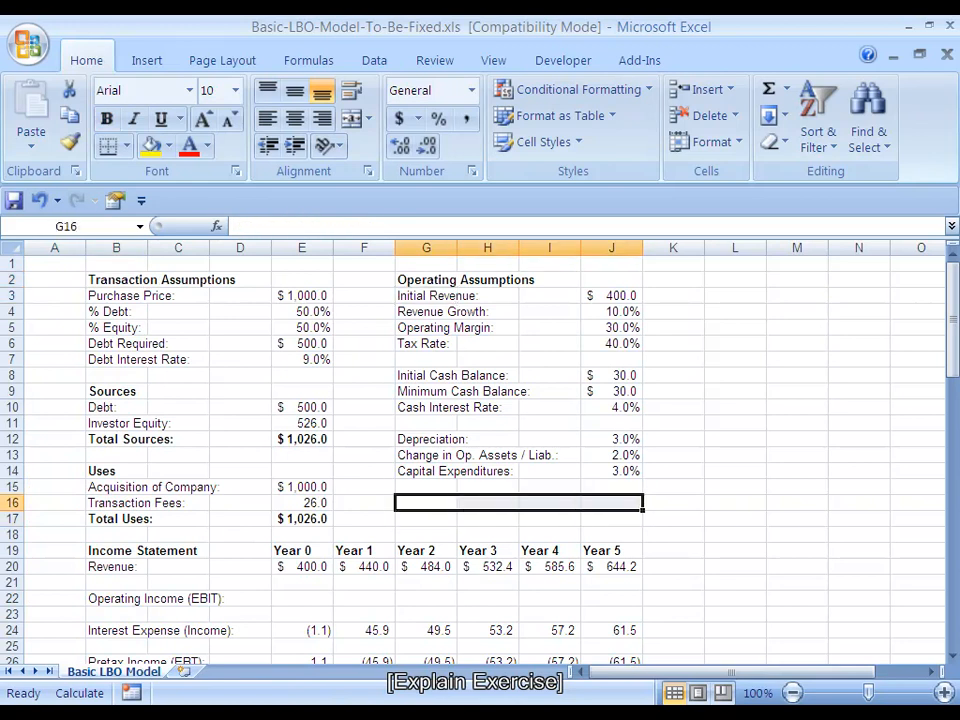
Enter =E20*$J$5 in E22 to calculate Year 0 Operating Income (EBIT) from revenue and the anchored operating margin
key(Left)
key(Left)
key(Down)
key(Down)
key(Down)
key(Down)
key(Down)
key(Down)
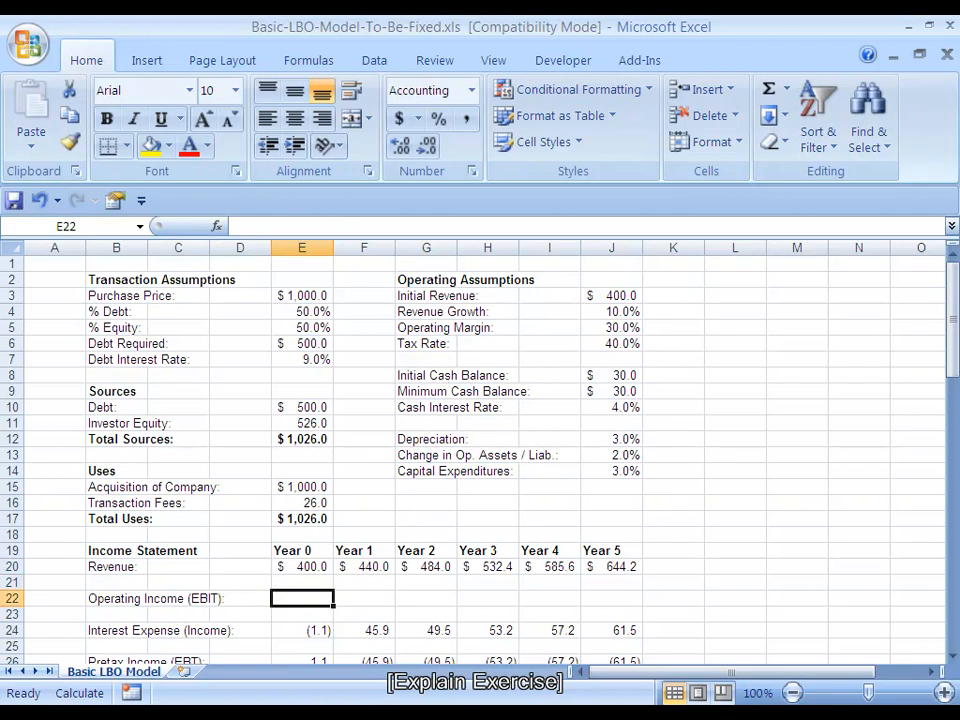
text(=)
key(Up)
key(Up)
text(*)
key(Right)
key(Right)
key(Right)
key(Right)
key(Right)
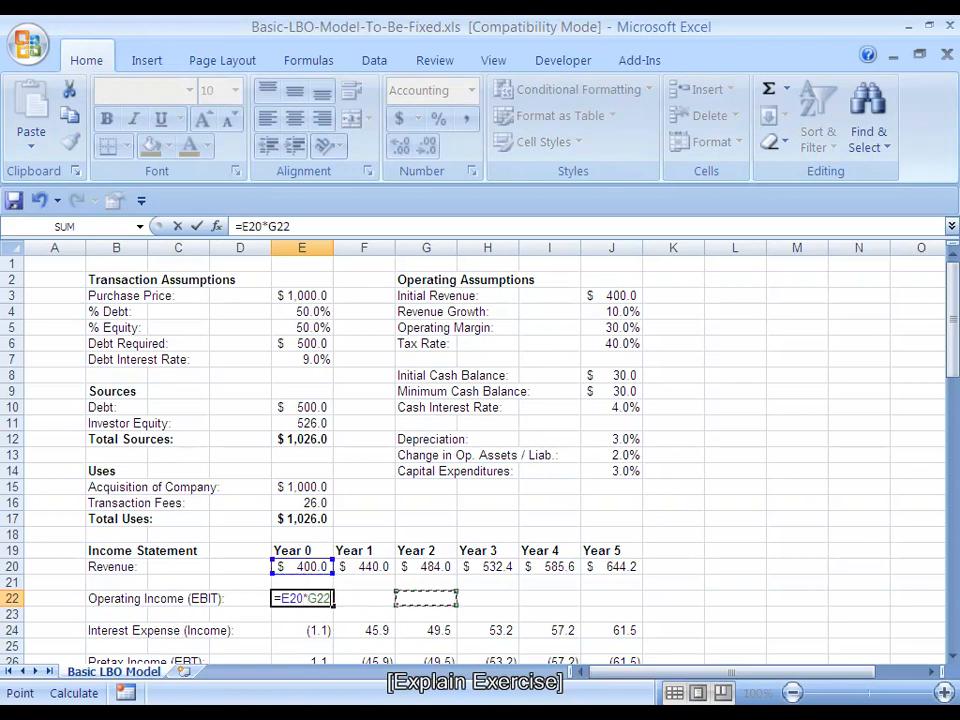
key(Up)
key(Up)
key(Up)
key(Up)
key(Up)
key(Up)
key(Up)
key(Up)
key(Up)
key(Up)
key(Up)
key(Up)
key(Up)
key(Up)
key(Up)
key(Up)
key(Up)
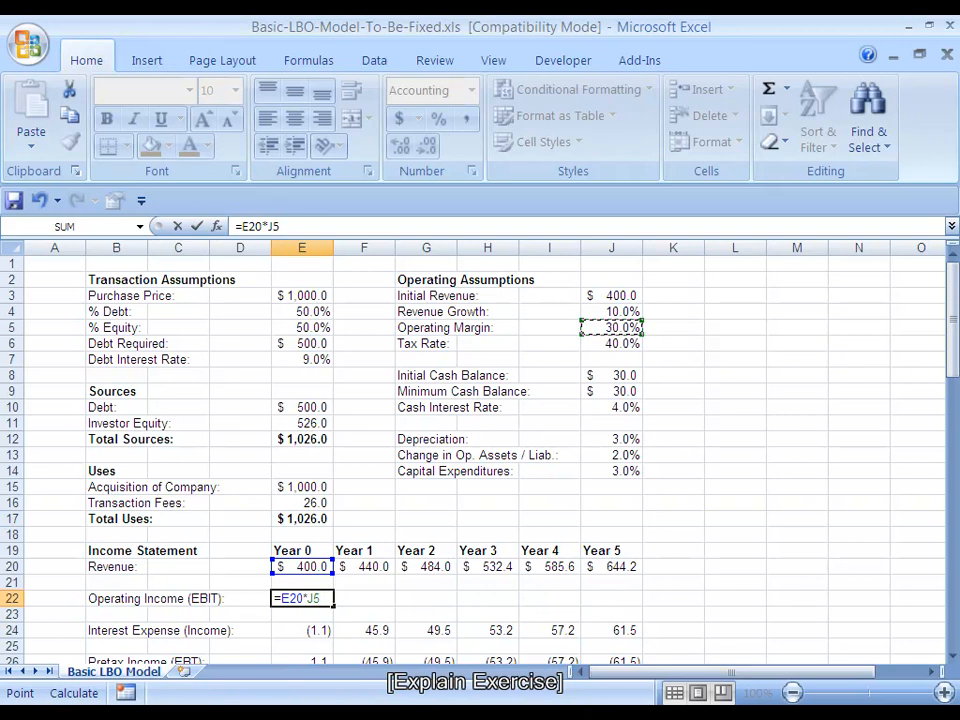
key(F4)
key(ctrl+Return)
Fill the EBIT formula from E22 across to Year 5 in J22 and recalculate the model
key(shift+Right)
key(shift+Right)
key(shift+Right)
key(shift+Right)
key(shift+Right)
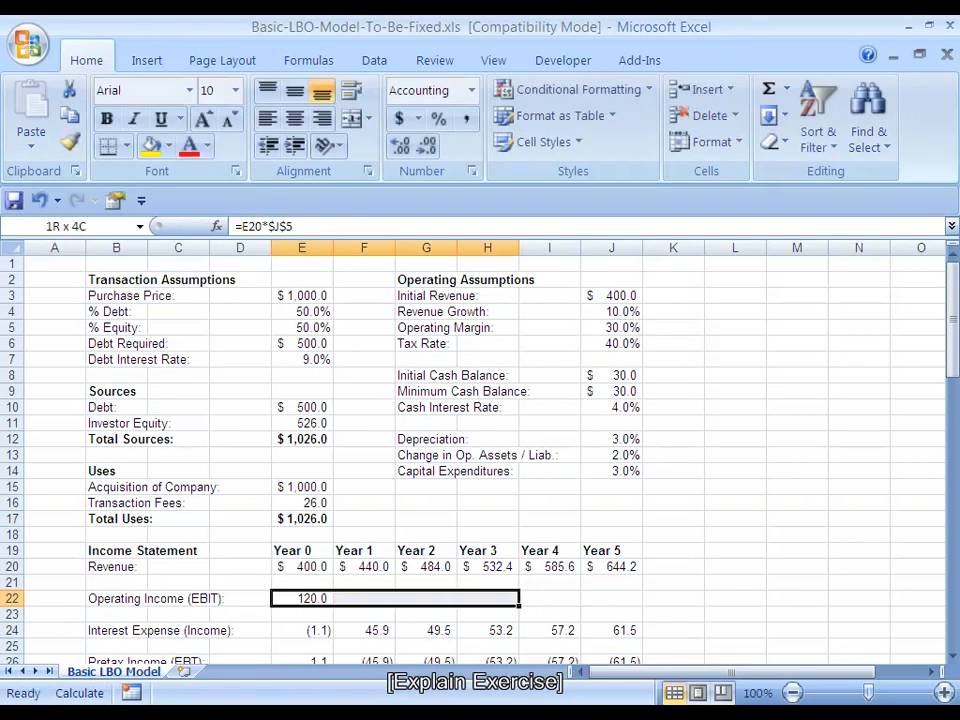
key(ctrl+r)
key(F9)
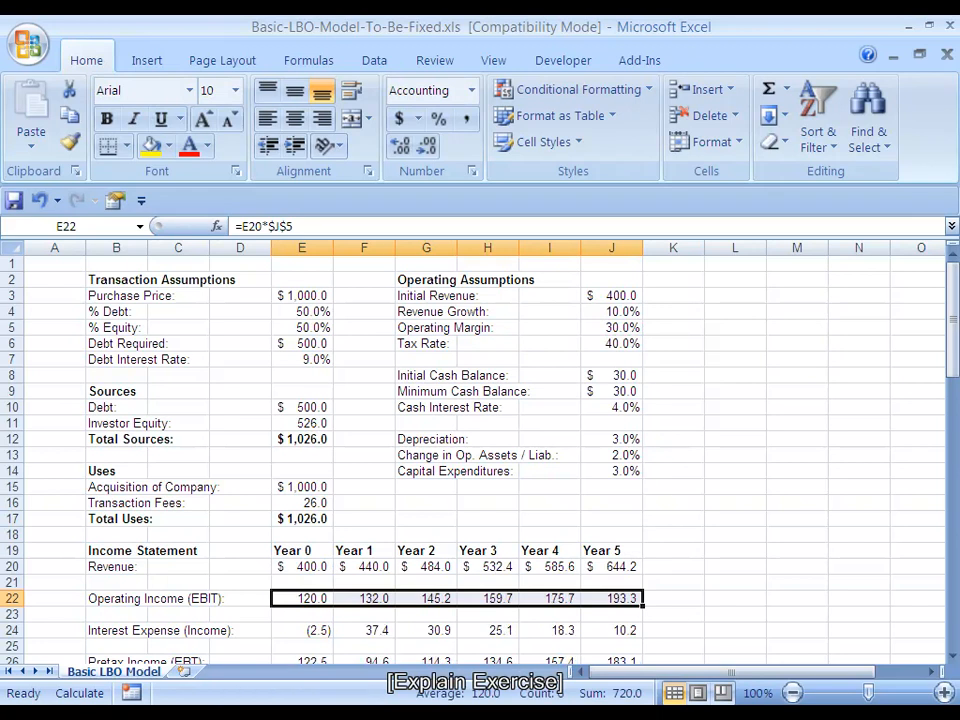
Copy the IRR result in E69 under the Investor Returns section
click(426, 503)
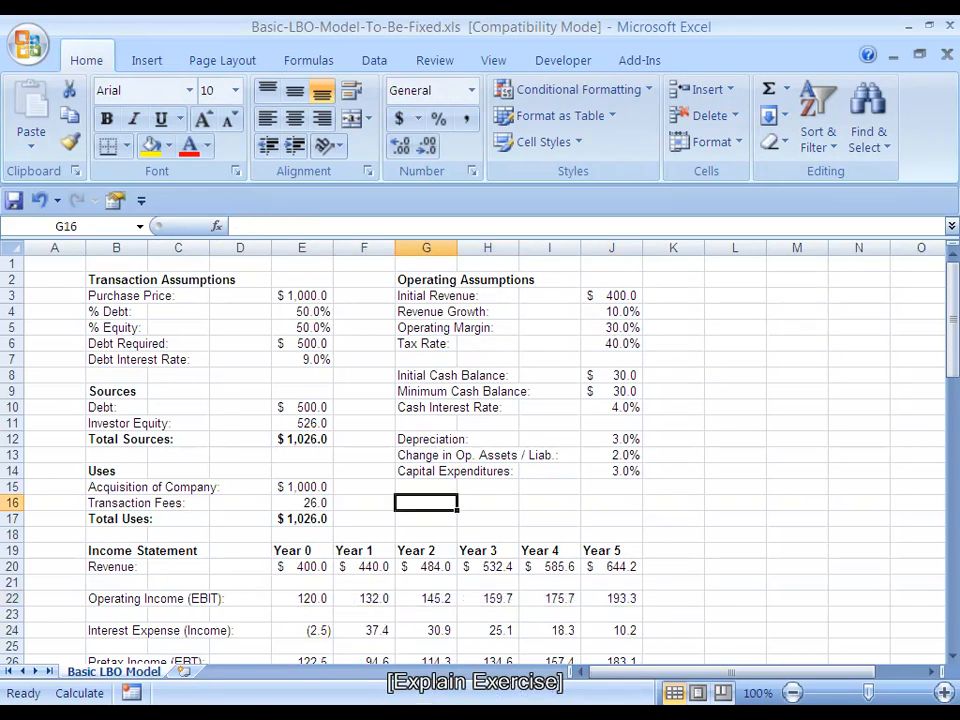
key(Left)
key(Left)
key(Left)
key(Left)
key(Left)
key(ctrl+Down)
key(ctrl+Down)
key(ctrl+Down)
key(ctrl+Down)
key(ctrl+Down)
key(ctrl+Down)
key(ctrl+Down)
key(ctrl+Down)
key(ctrl+Down)
key(ctrl+Down)
key(ctrl+Down)
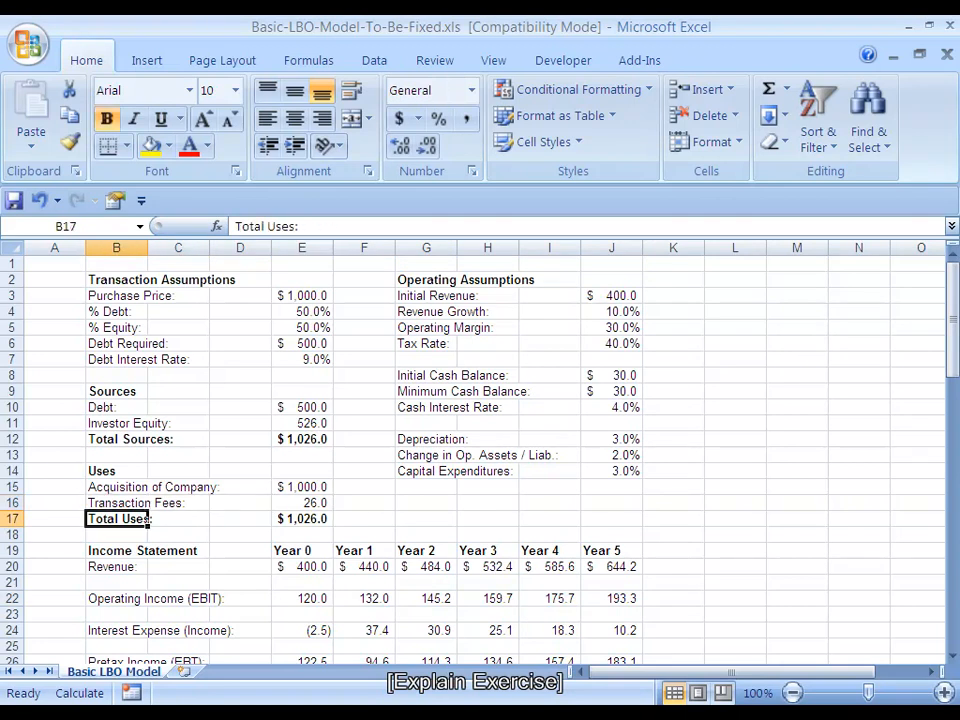
key(ctrl+Down)
key(ctrl+Down)
key(ctrl+Down)
key(ctrl+Down)
key(ctrl+Down)
key(ctrl+Down)
key(ctrl+Down)
key(ctrl+Down)
key(ctrl+Down)
key(ctrl+Down)
key(ctrl+Down)
key(ctrl+Down)
key(ctrl+Down)
key(ctrl+Down)
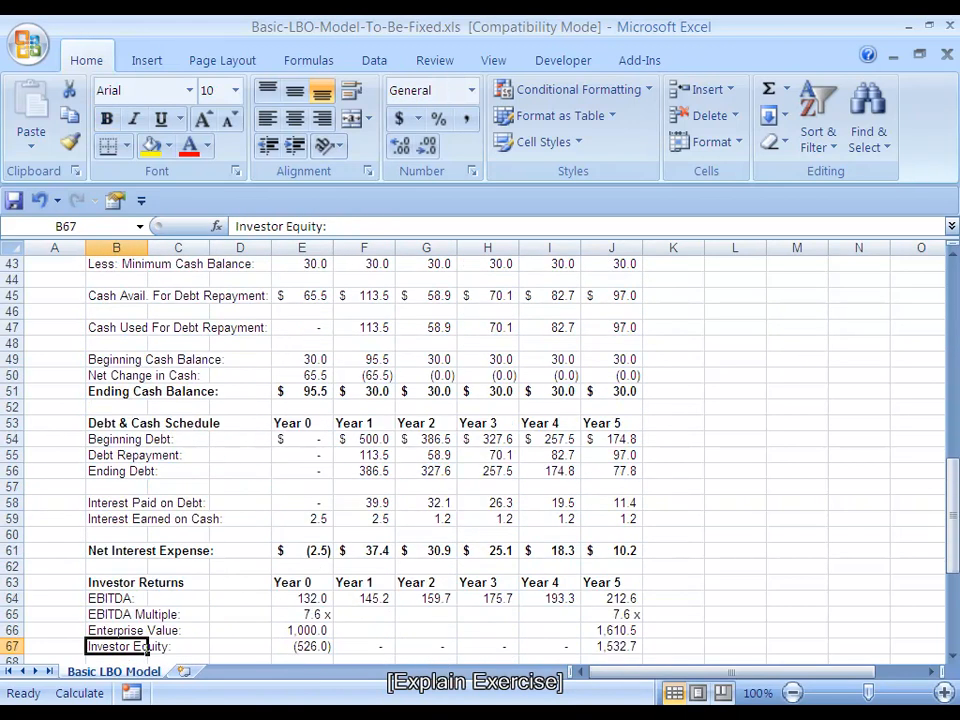
key(Down)
key(Down)
key(Down)
key(Right)
key(Right)
key(Right)
key(Up)
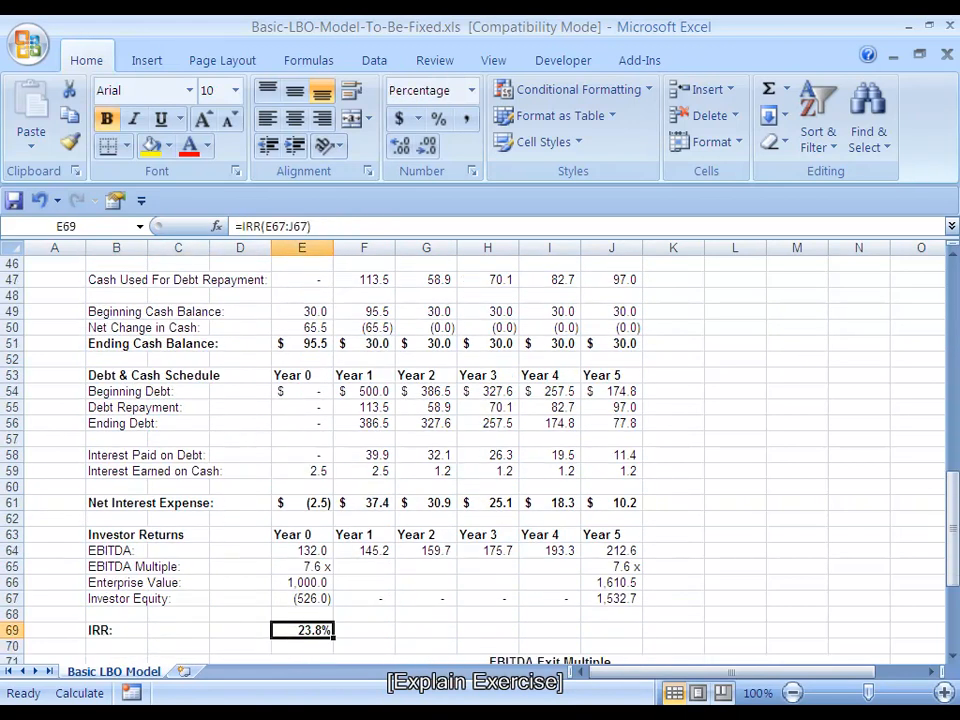
key(ctrl+c)
Paste the copied IRR as a link into J16 beneath the Operating Assumptions
key(ctrl+Up)
key(ctrl+Up)
key(ctrl+Up)
key(ctrl+Up)
key(ctrl+Up)
key(ctrl+Up)
key(ctrl+Up)
key(ctrl+Up)
key(ctrl+Up)
key(ctrl+Up)
key(ctrl+Up)
key(ctrl+Up)
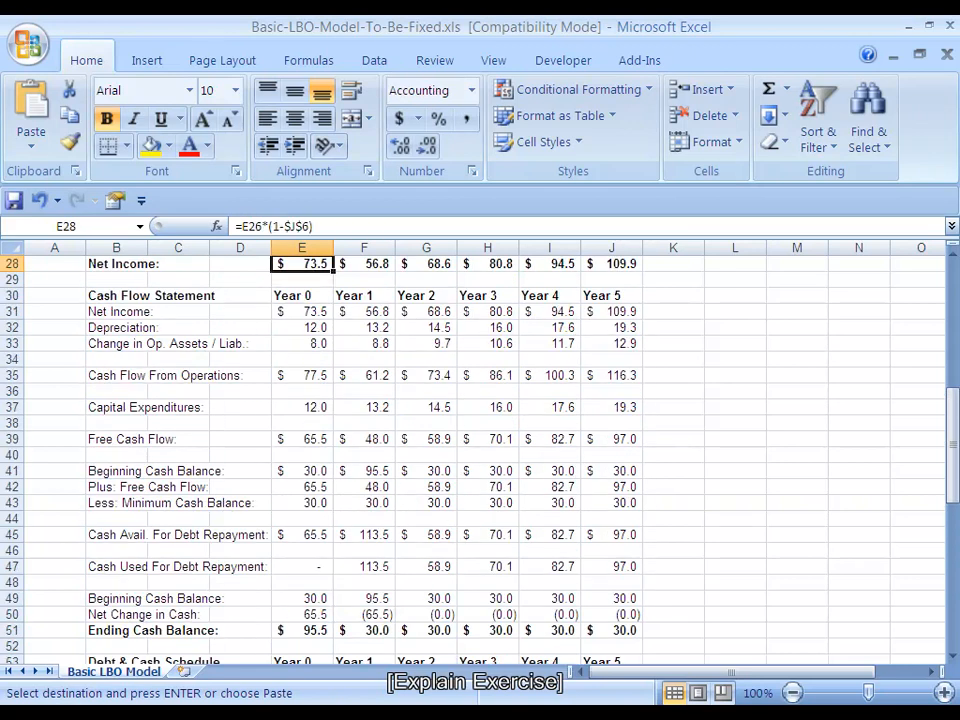
key(Down)
key(Down)
key(Down)
key(Down)
key(Down)
key(Down)
key(Down)
key(Down)
key(Down)
key(Down)
key(Down)
key(Down)
key(Down)
key(Down)
key(Down)
key(Down)
key(Down)
key(Right)
key(Right)
key(Right)
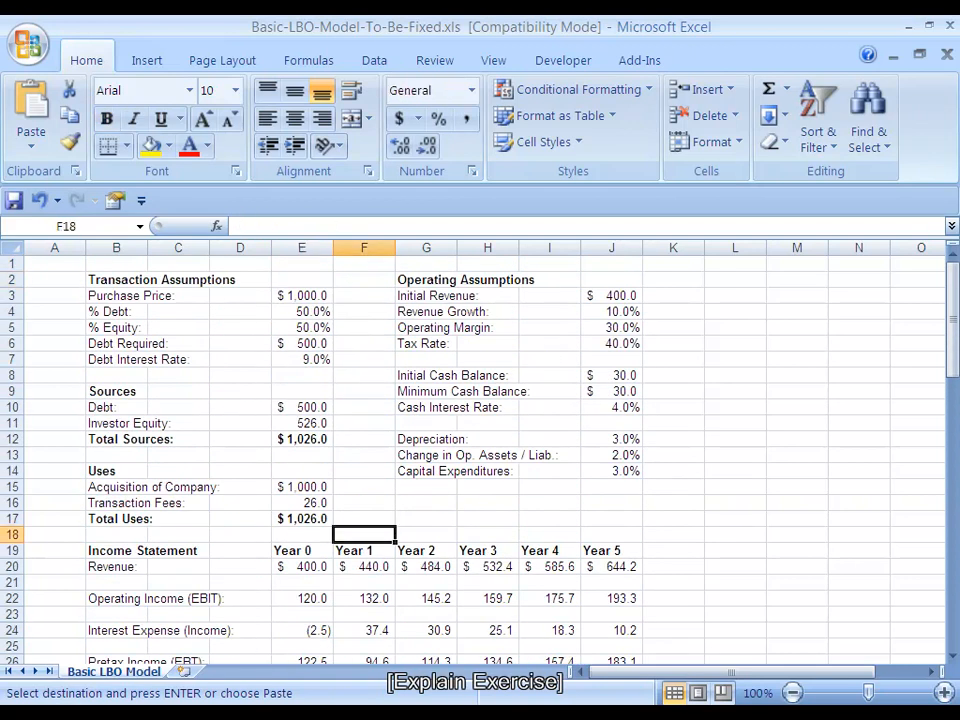
key(Right)
key(Right)
key(Up)
key(Up)
key(ctrl+alt+v)
key(alt+l)
Label the linked return by entering "IRR:" in G16
key(Left)
key(Left)
key(Left)
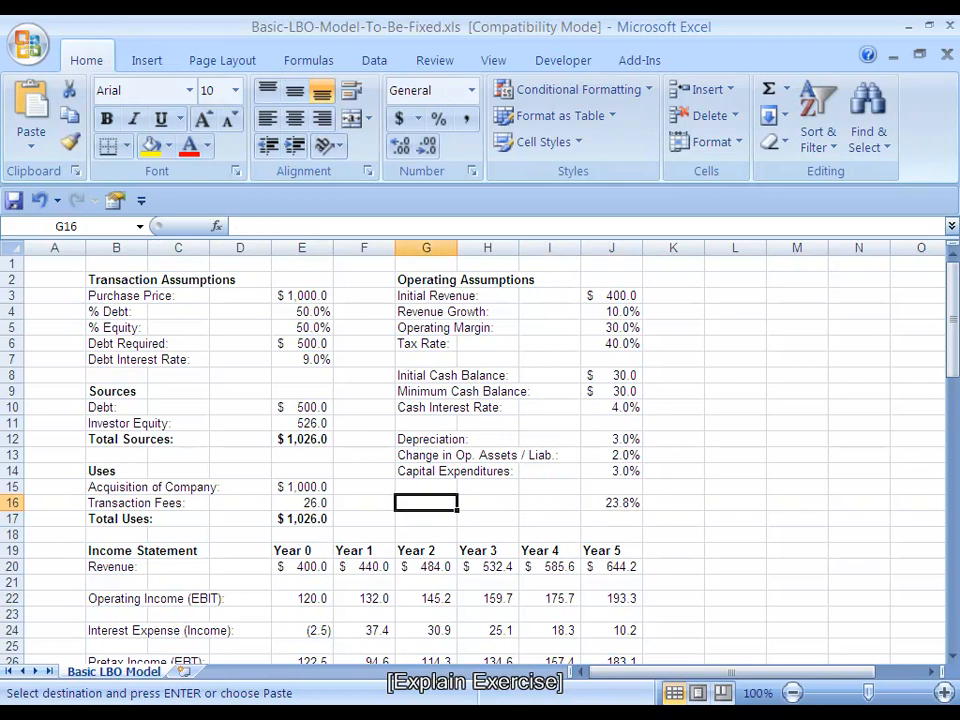
text(IRR:)
key(ctrl+Return)
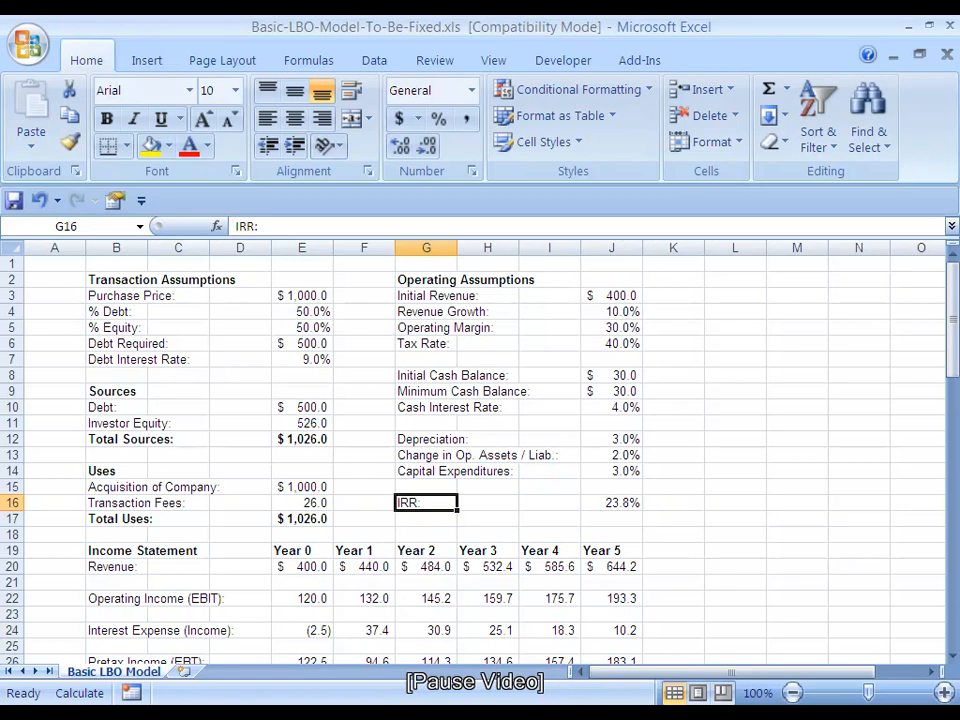
Undo the IRR label, the linked IRR and the EBIT formulas, back to the blank row 22
key(ctrl+z)
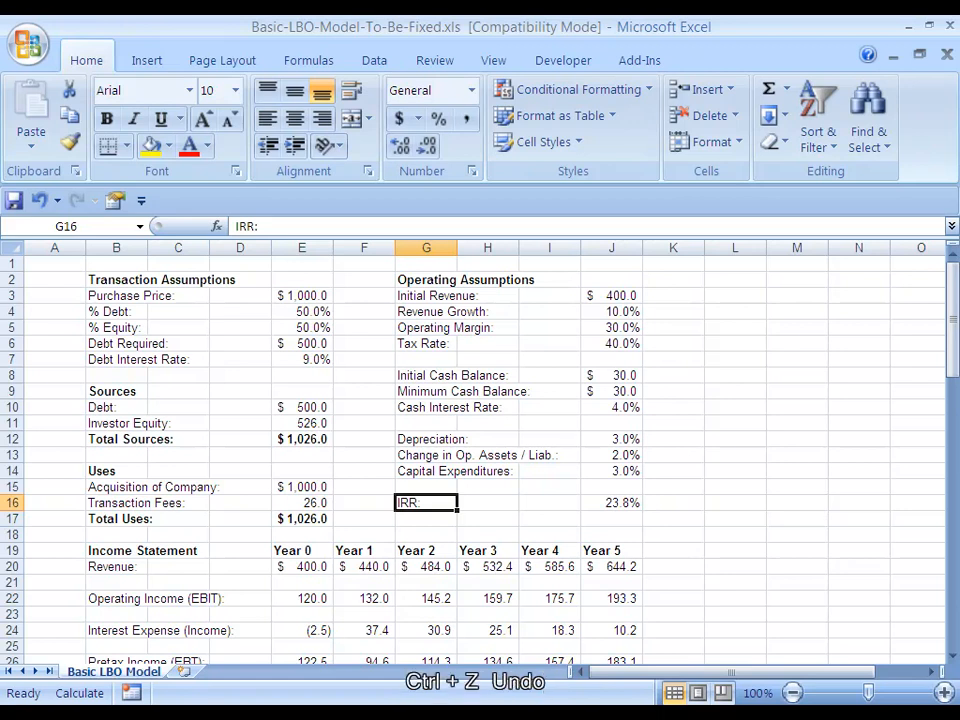
key(ctrl+z)
key(ctrl+z)
key(ctrl+z)
key(ctrl+z)
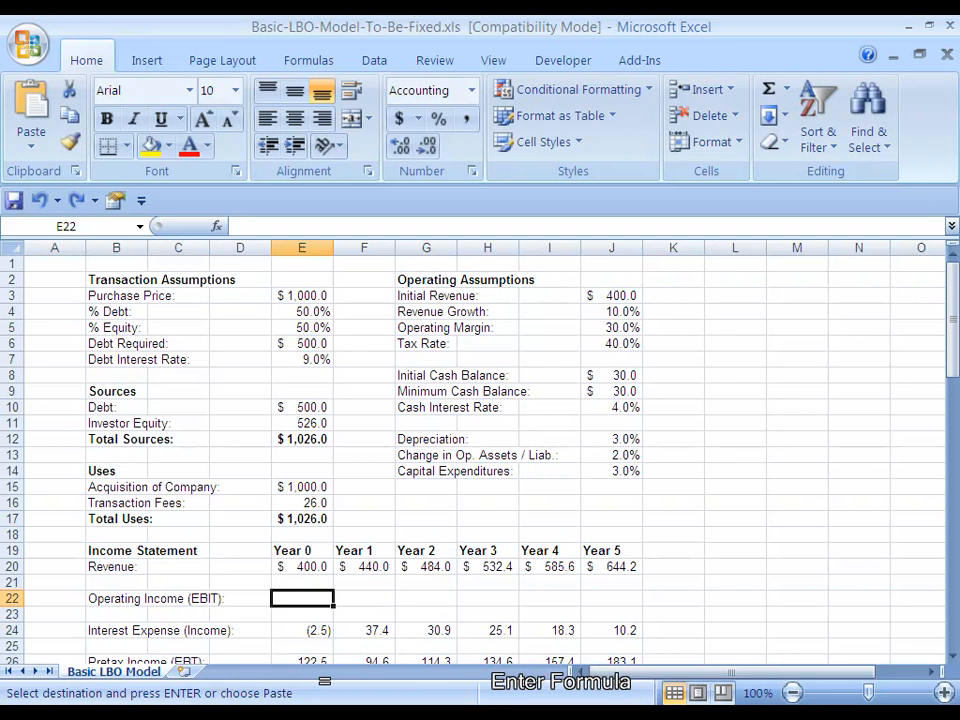
Enter =E20*$J$5 in E22, multiplying Year 0 revenue by the anchored operating margin
text(=)
key(Up)
key(Up)
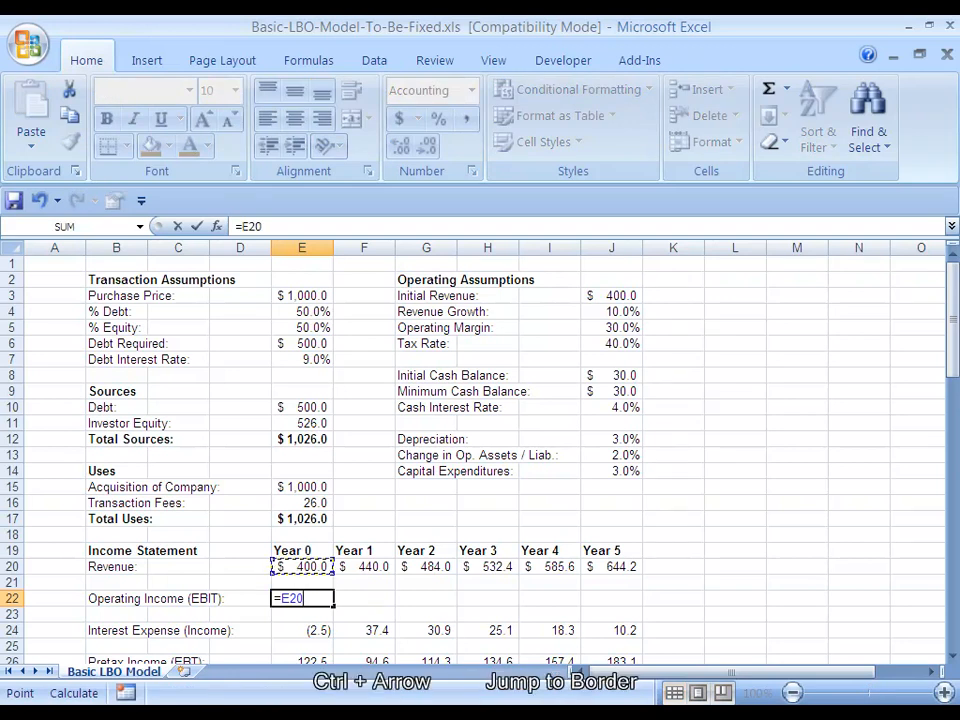
text(*)
key(Right)
key(Right)
key(Right)
key(Right)
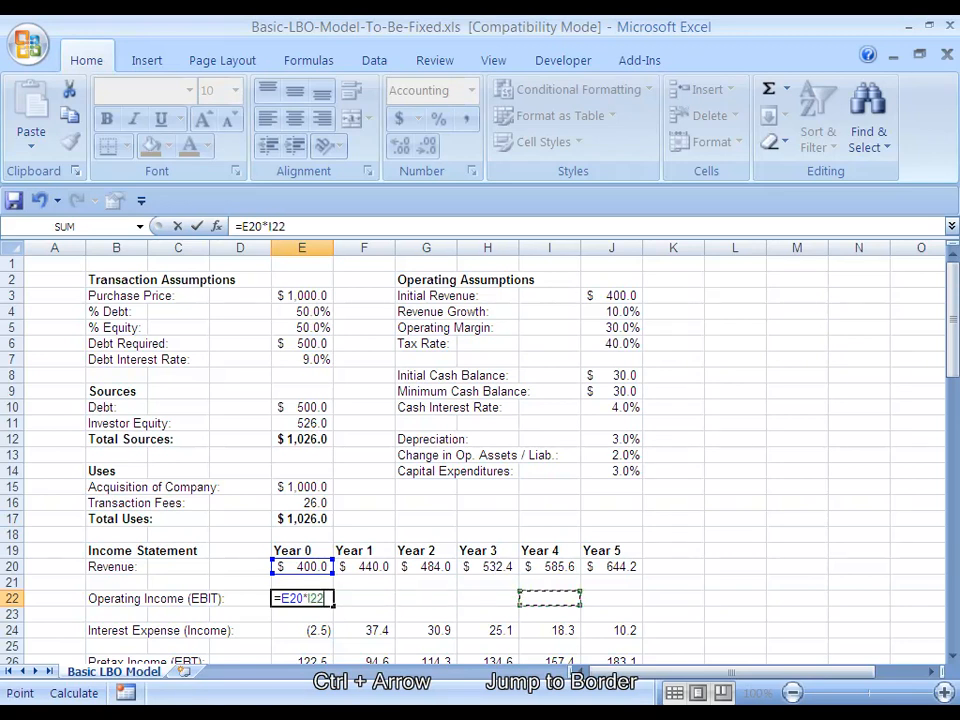
key(Right)
key(Up)
key(Up)
key(Up)
key(Up)
key(Up)
key(Up)
key(Up)
key(Up)
key(Up)
key(Up)
key(Up)
key(Up)
key(Up)
key(Up)
key(Up)
key(Up)
key(Up)
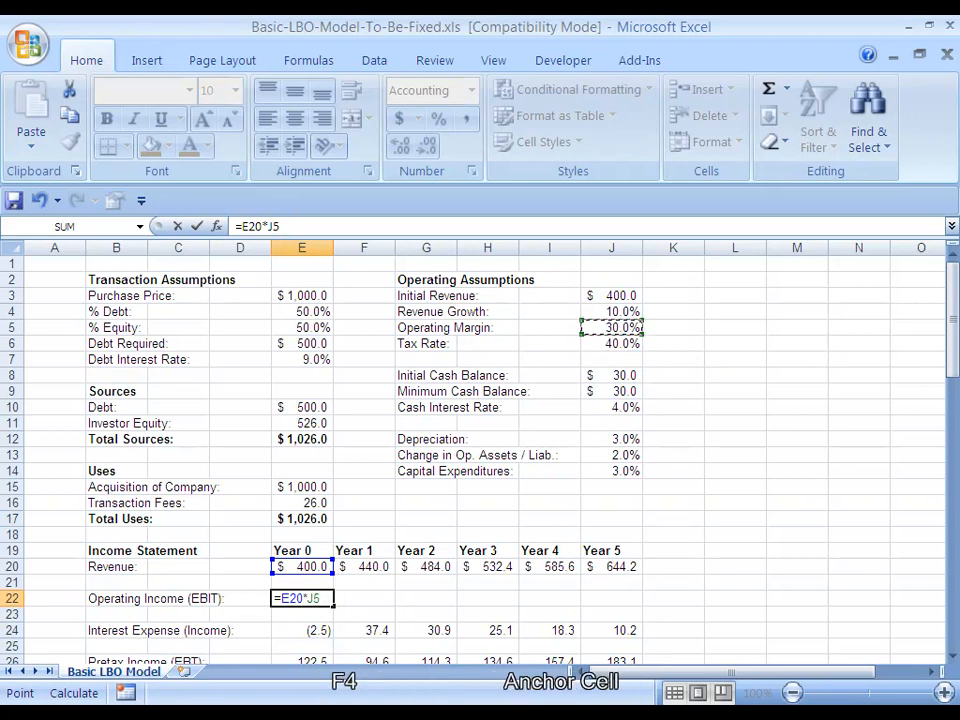
key(F4)
key(ctrl+Return)
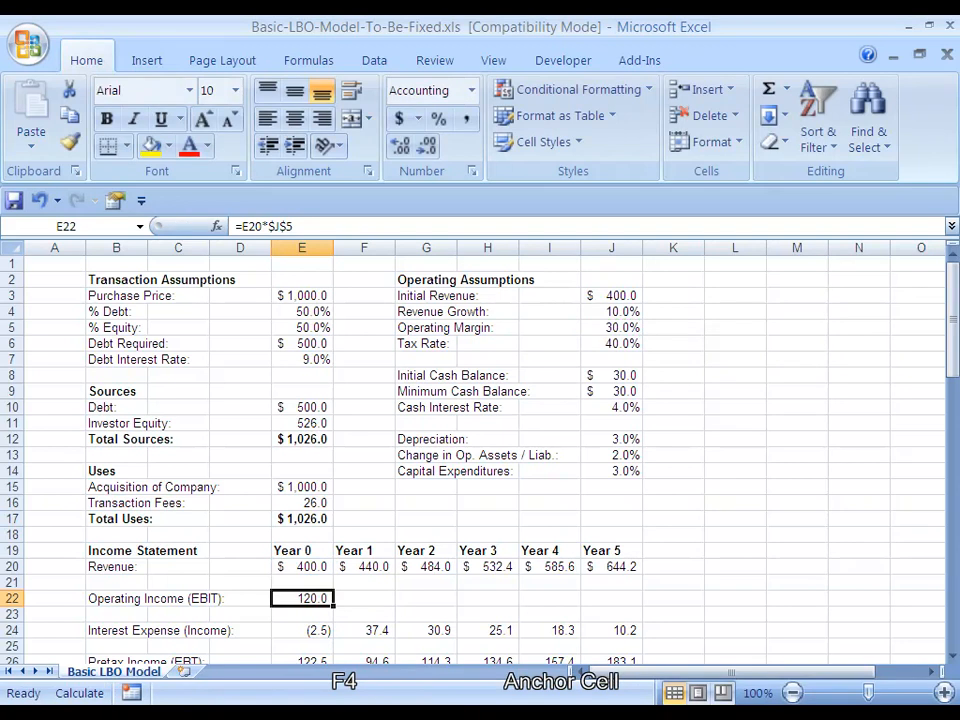
Copy the EBIT formula right across E22:J22 and recalculate the model
key(shift+Right)
key(shift+Right)
key(shift+Right)
key(shift+Right)
key(shift+Right)
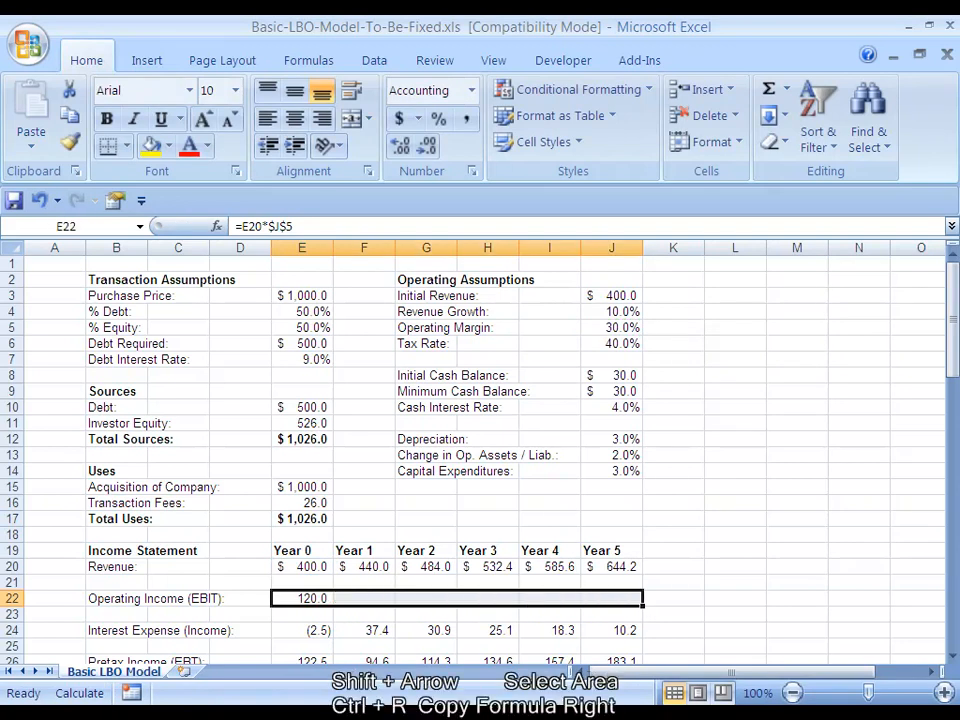
key(ctrl+r)
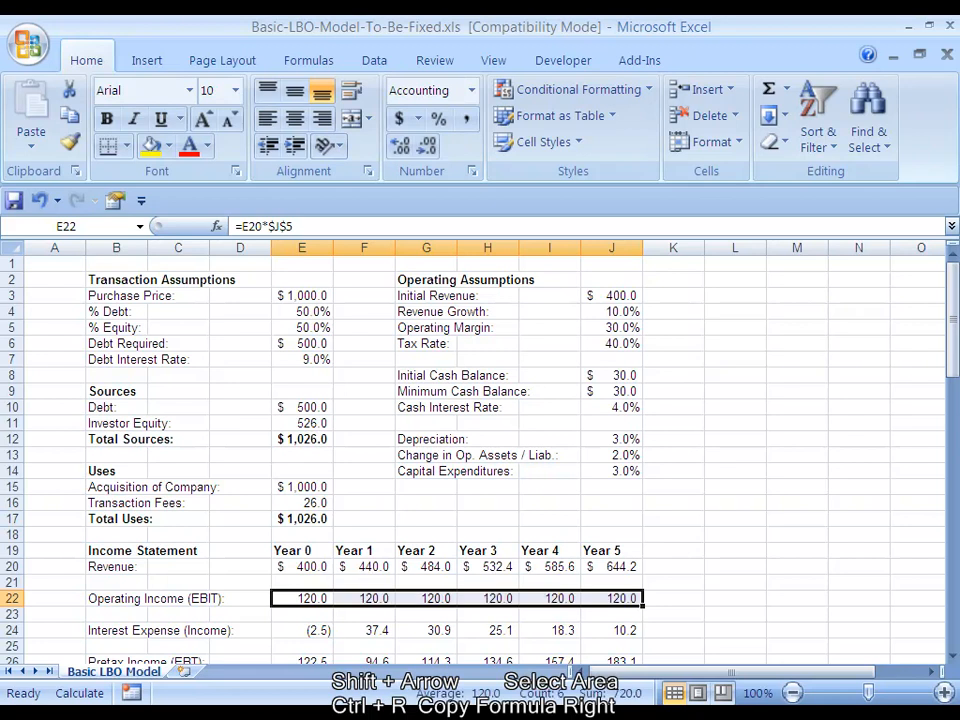
key(F9)
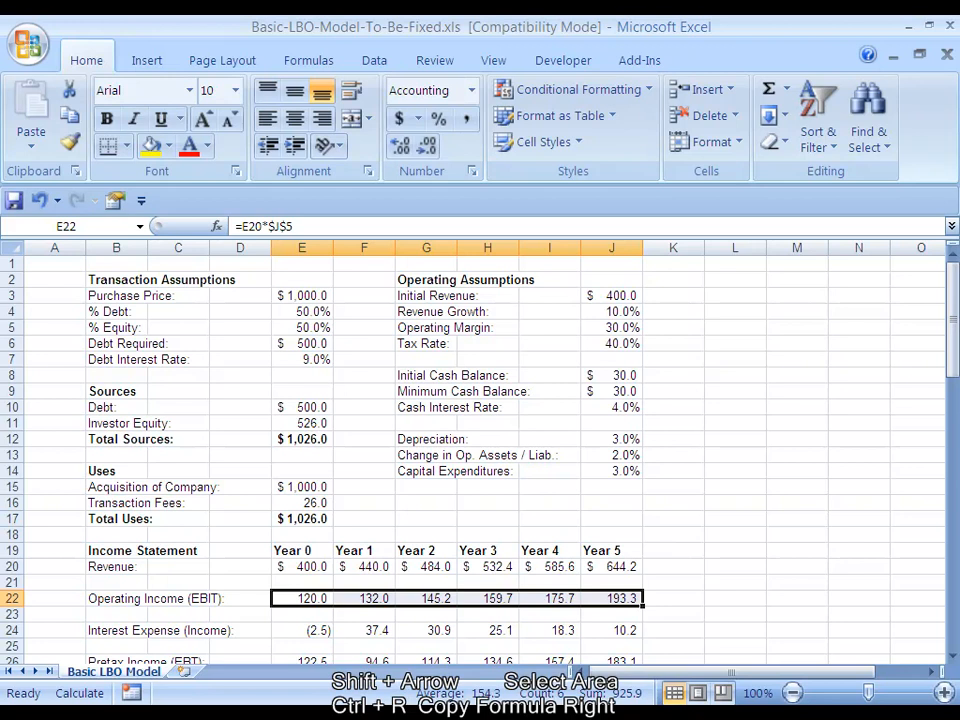
Check the Operating Income (EBIT) formulas in E22 and F22 for their revenue and operating margin references
key(Left)
key(Right)
key(Right)
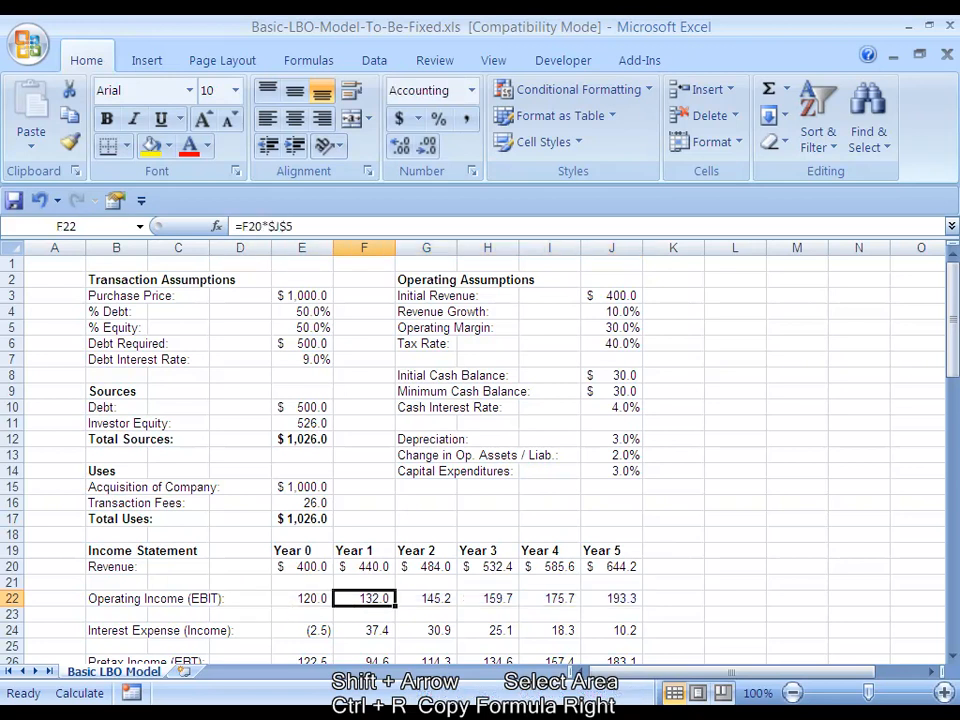
key(Left)
key(F2)
key(Escape)
key(Right)
key(Right)
Copy the IRR cell E69 below the Investor Returns section
key(ctrl+Up)
key(ctrl+Up)
key(ctrl+Up)
key(Down)
key(Down)
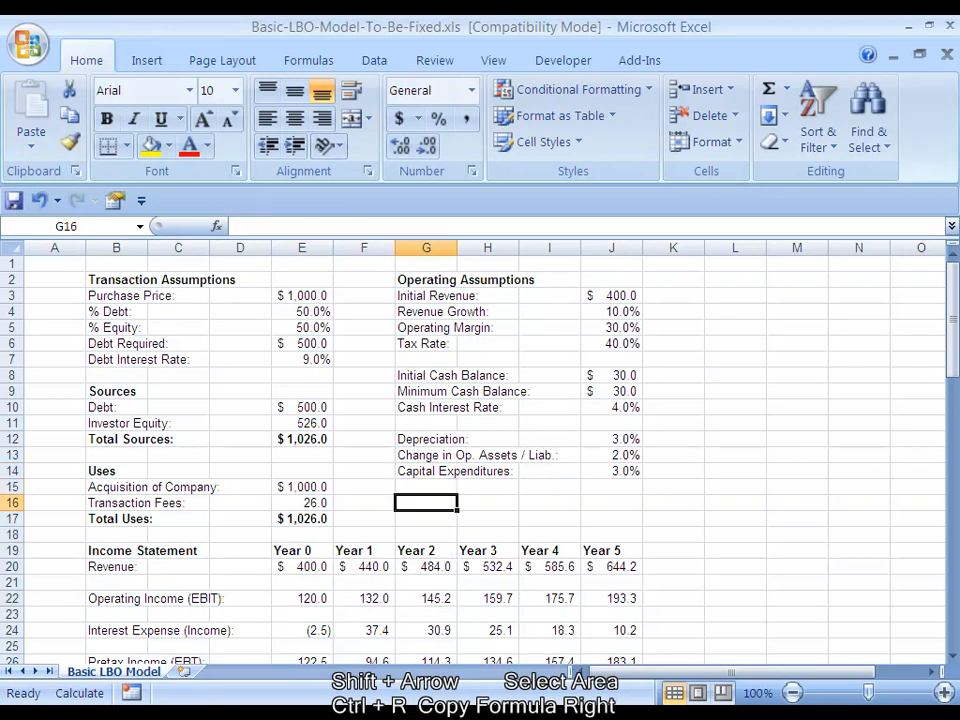
key(Left)
key(Left)
key(Left)
key(Left)
key(Left)
key(Down)
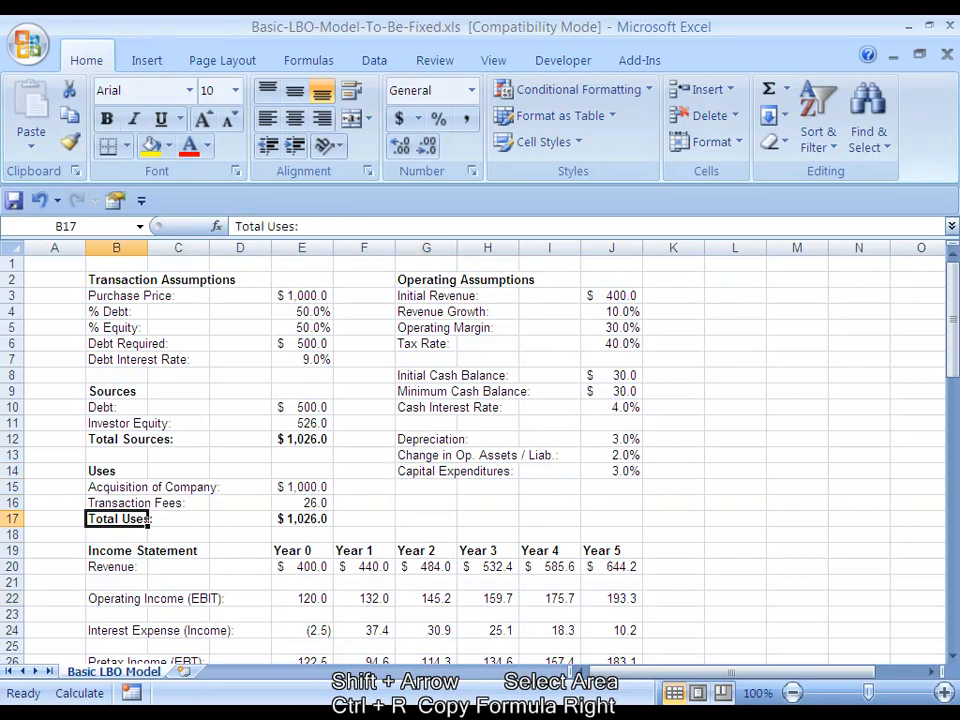
key(ctrl+Down)
key(ctrl+Down)
key(ctrl+Down)
key(ctrl+Down)
key(ctrl+Down)
key(ctrl+Down)
key(ctrl+Down)
key(ctrl+Down)
key(ctrl+Down)
key(ctrl+Down)
key(ctrl+Down)
key(ctrl+Down)
key(ctrl+Down)
key(ctrl+Down)
key(ctrl+Down)
key(ctrl+Down)
key(ctrl+Down)
key(ctrl+Up)
key(Right)
key(Right)
key(Right)
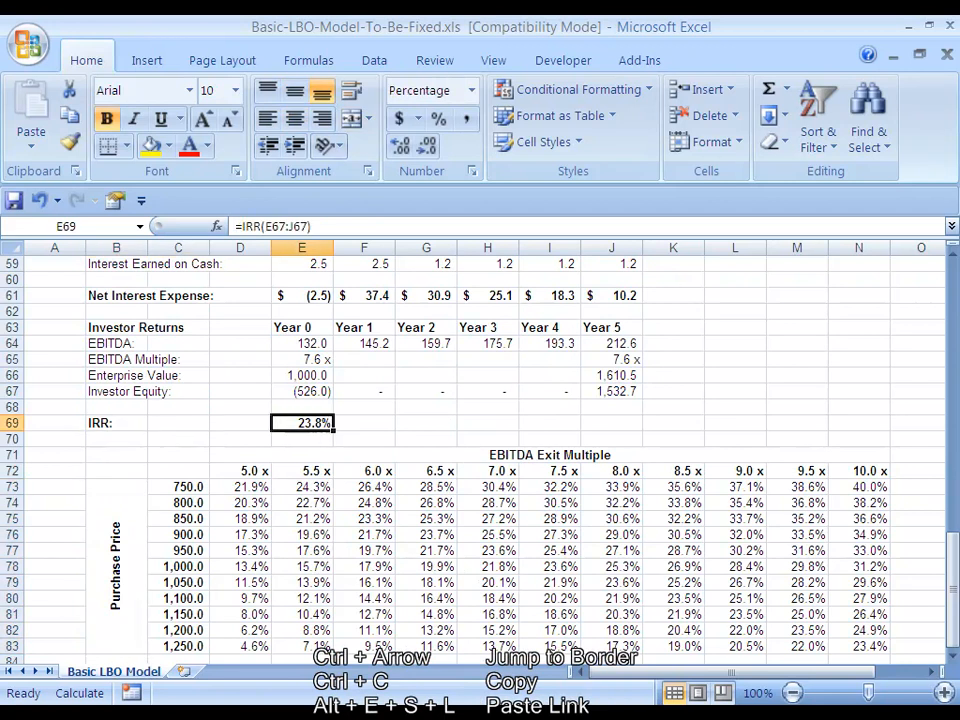
key(ctrl+c)
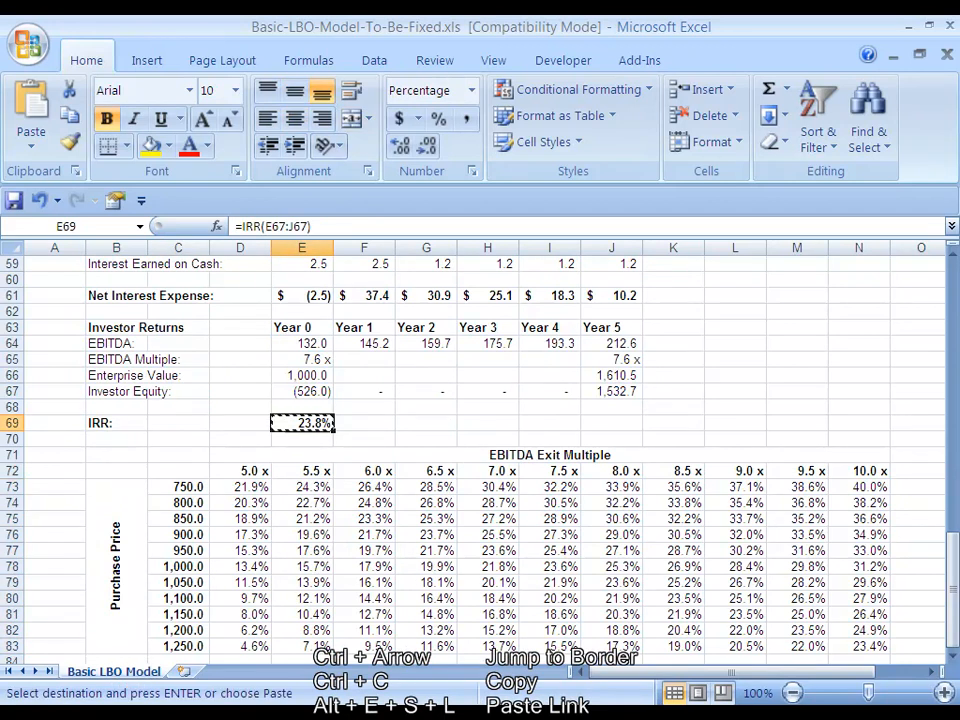
Paste the copied IRR into J16, below Capital Expenditures, with Paste Special's Paste Link option
key(ctrl+Up)
key(ctrl+Up)
key(ctrl+Up)
key(ctrl+Up)
key(ctrl+Up)
key(ctrl+Up)
key(ctrl+Up)
key(ctrl+Up)
key(ctrl+Up)
key(ctrl+Up)
key(ctrl+Up)
key(ctrl+Up)
key(ctrl+Up)
key(ctrl+Up)
key(ctrl+Up)
key(ctrl+Up)
key(ctrl+Up)
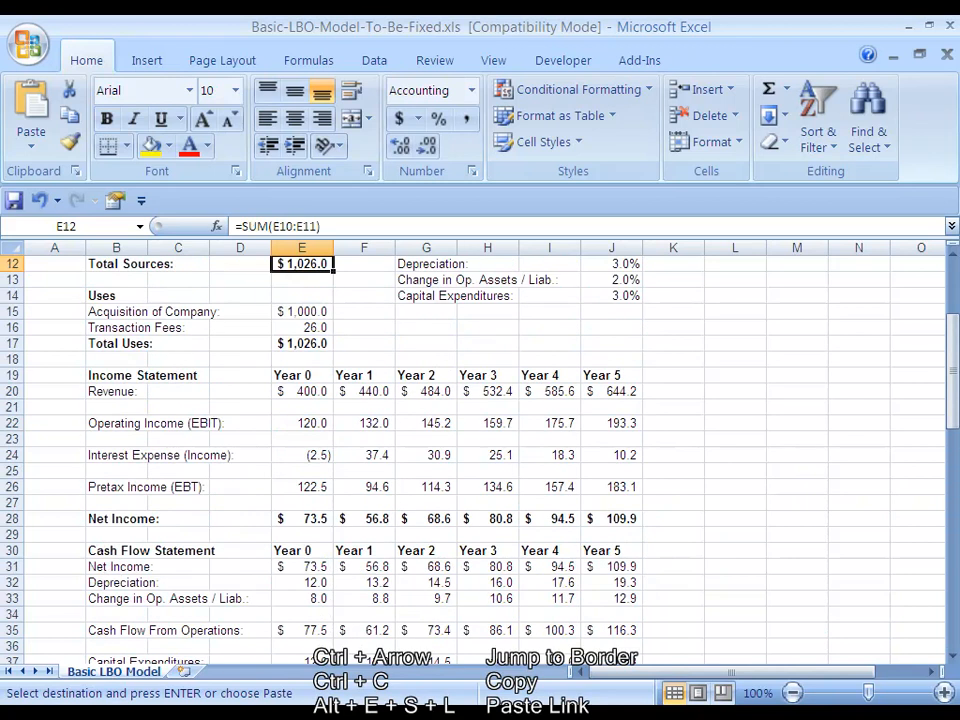
key(Down)
key(Down)
key(Down)
key(Down)
key(Down)
key(Down)
key(Down)
key(Down)
key(Down)
key(Down)
key(Down)
key(Down)
key(Down)
key(Down)
key(Down)
key(Down)
key(Right)
key(Right)
key(Right)
key(Right)
key(Up)
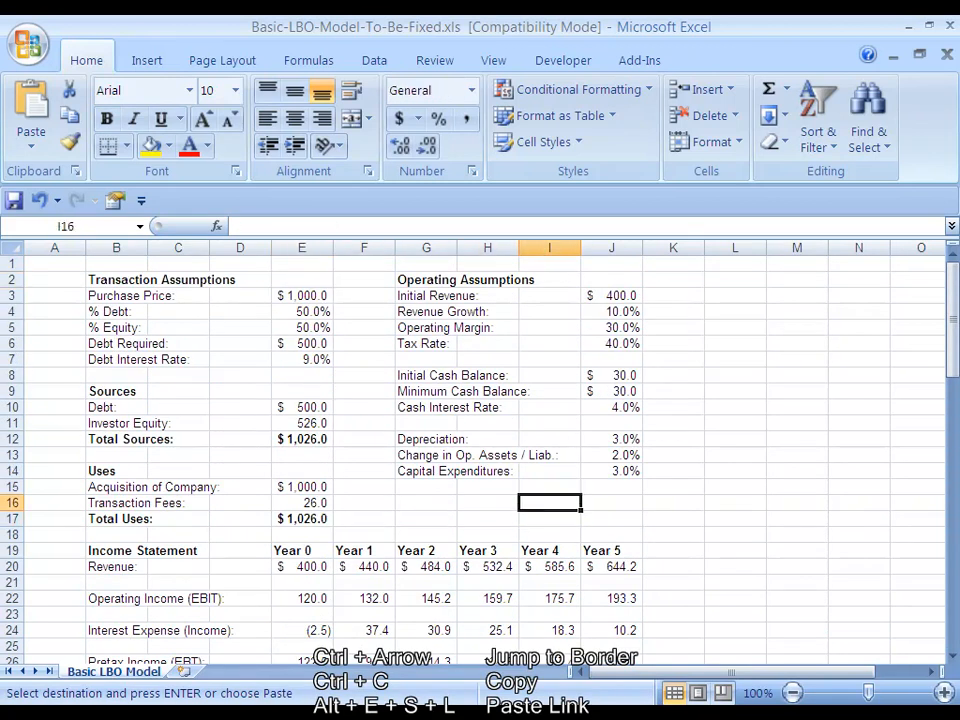
key(Right)
key(alt+e)
key(s)
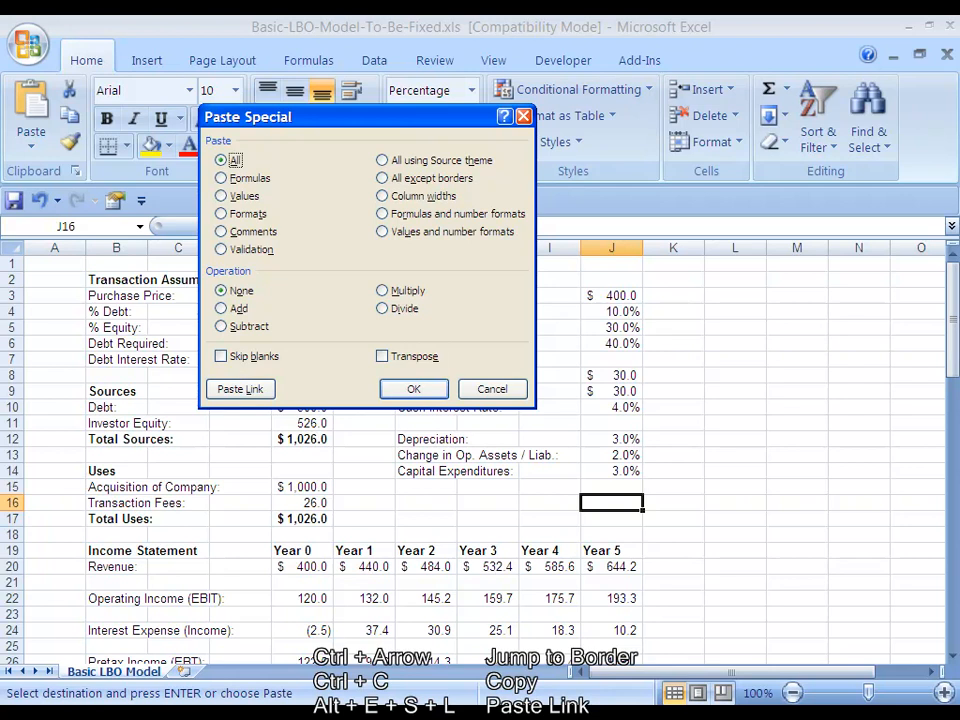
key(l)
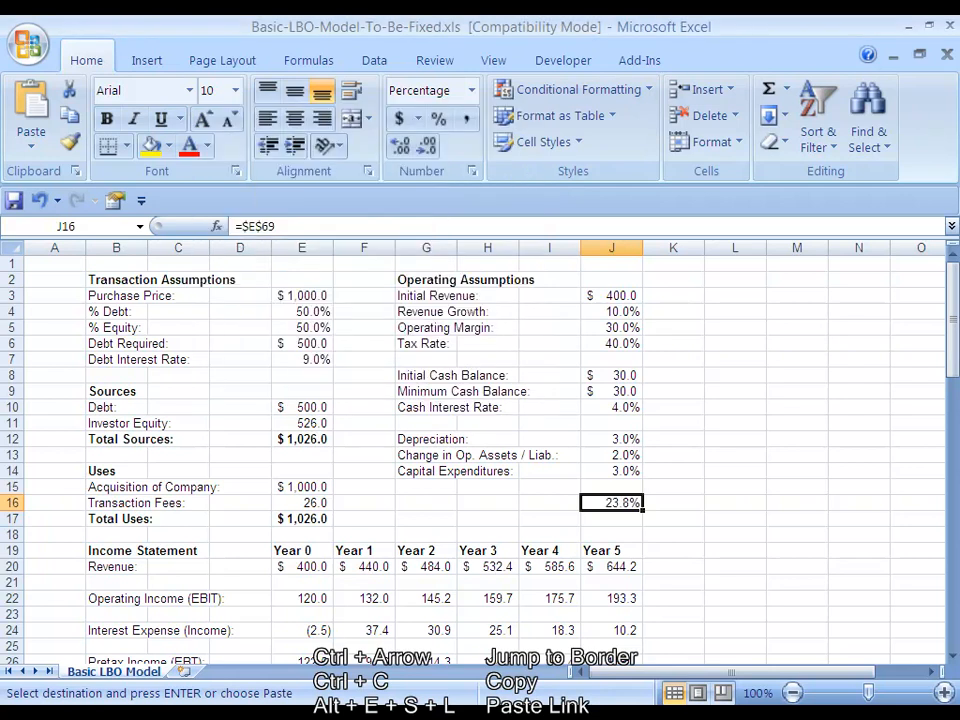
Enter the label "IRR:" in G16 beside the linked value
key(Left)
key(Left)
key(Left)
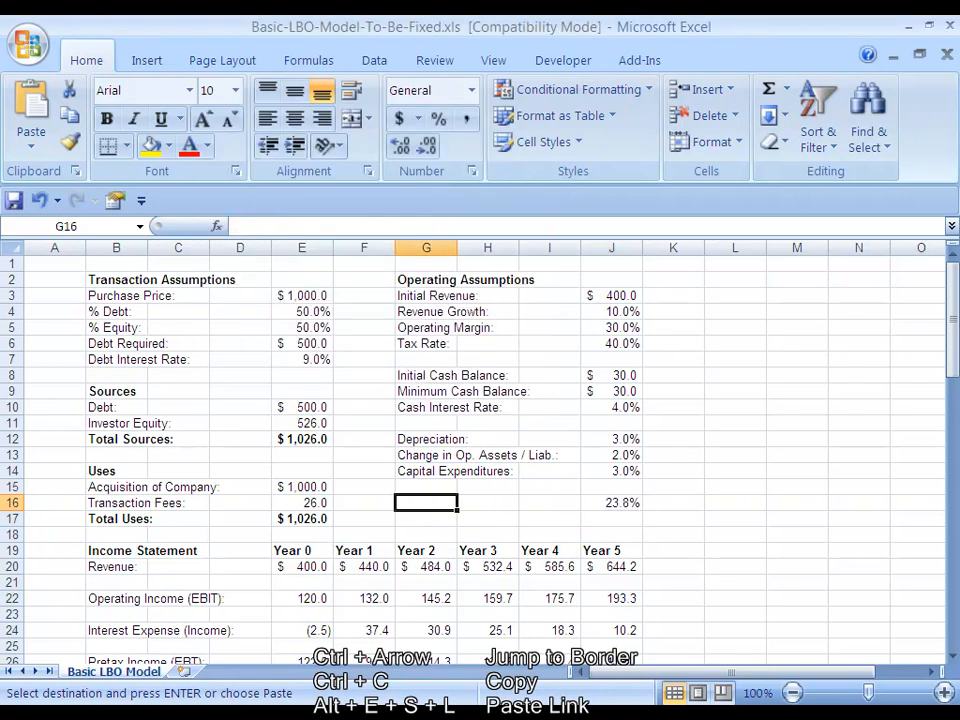
text(IRR:)
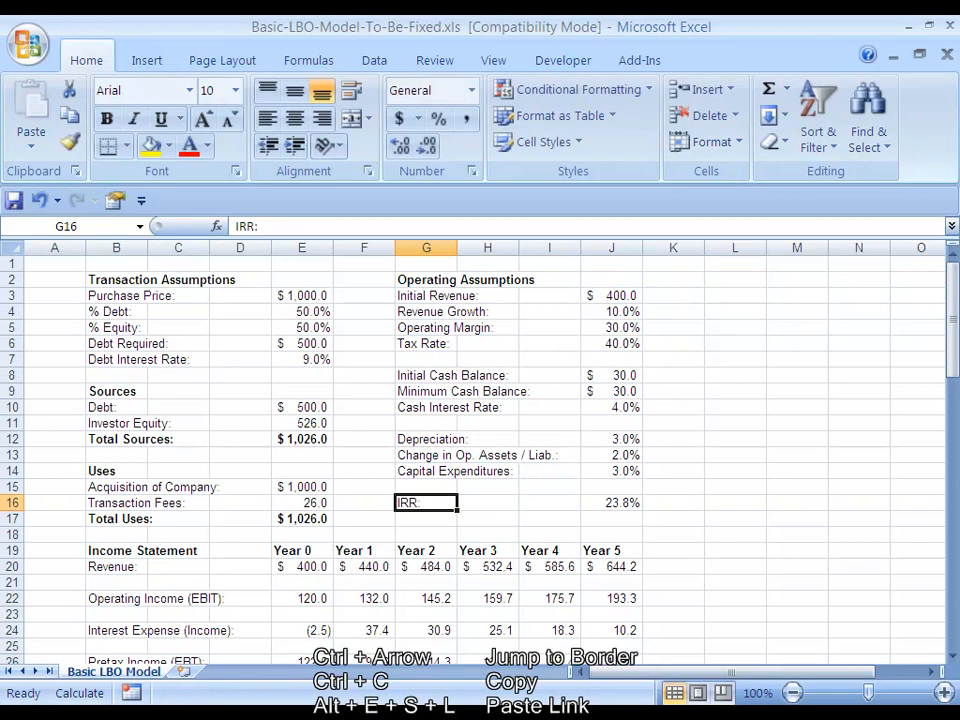